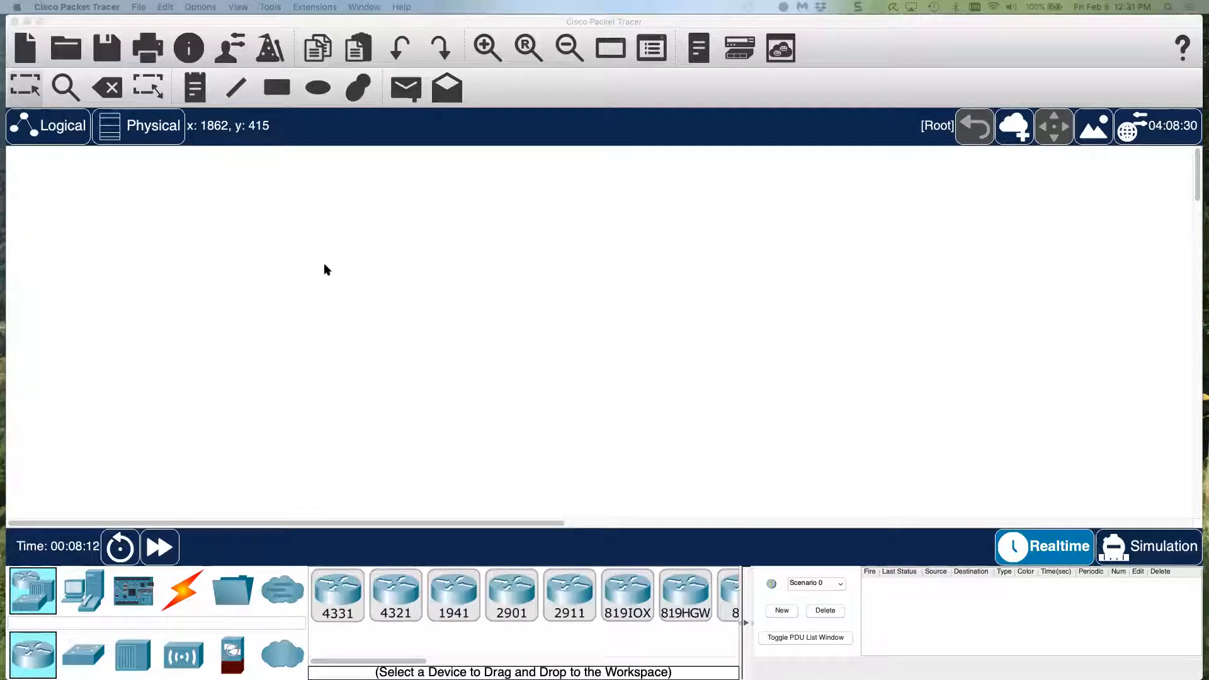
- Open the Main Wiring Closet of the Home City's Corporate Office in the physical workspace
{"action": "left_click", "coordinate": [141, 132]}
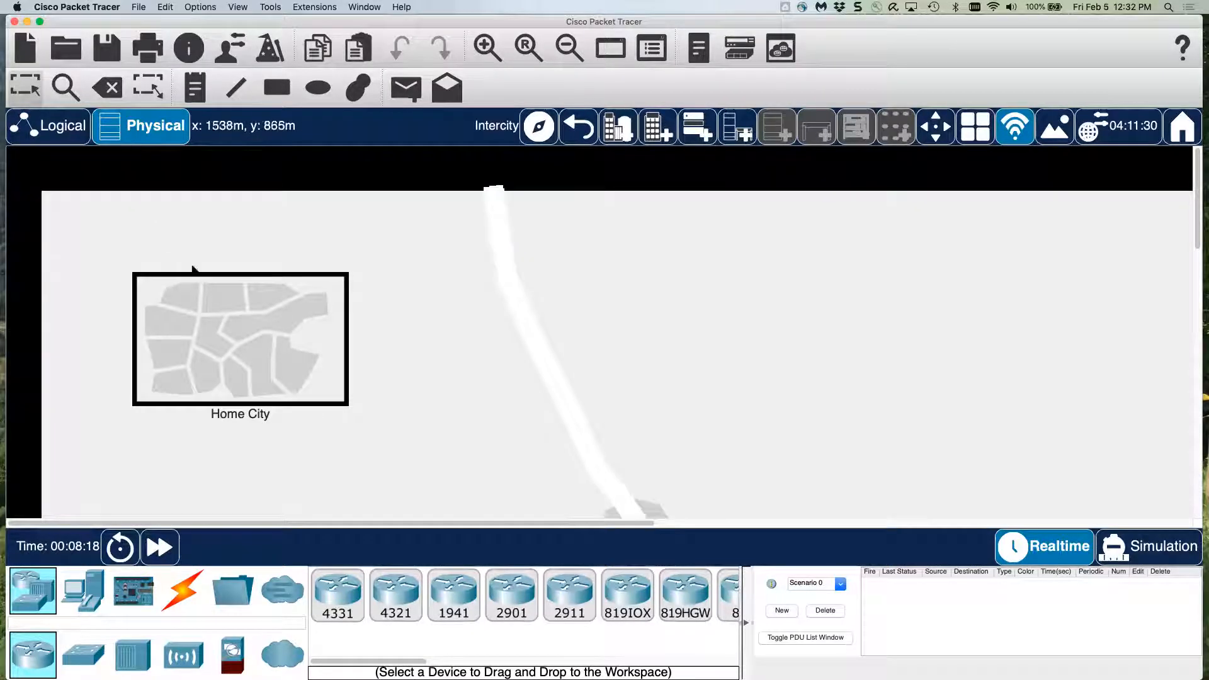
{"action": "left_click", "coordinate": [245, 331]}
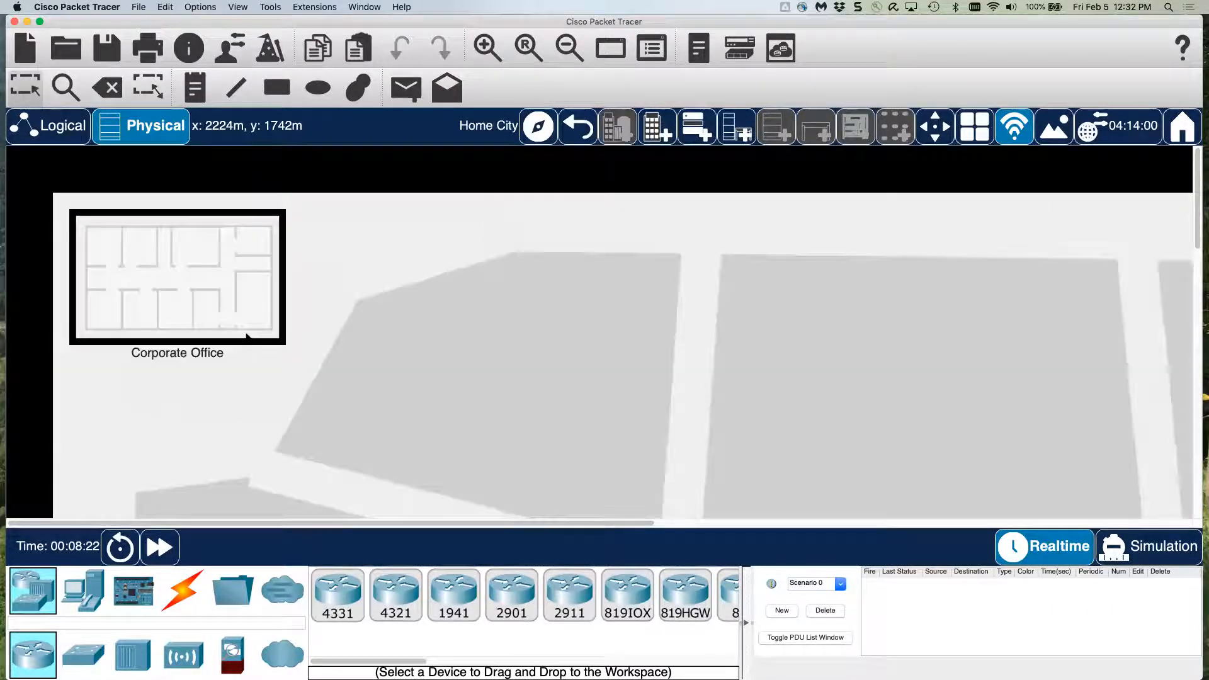
{"action": "left_click", "coordinate": [187, 279]}
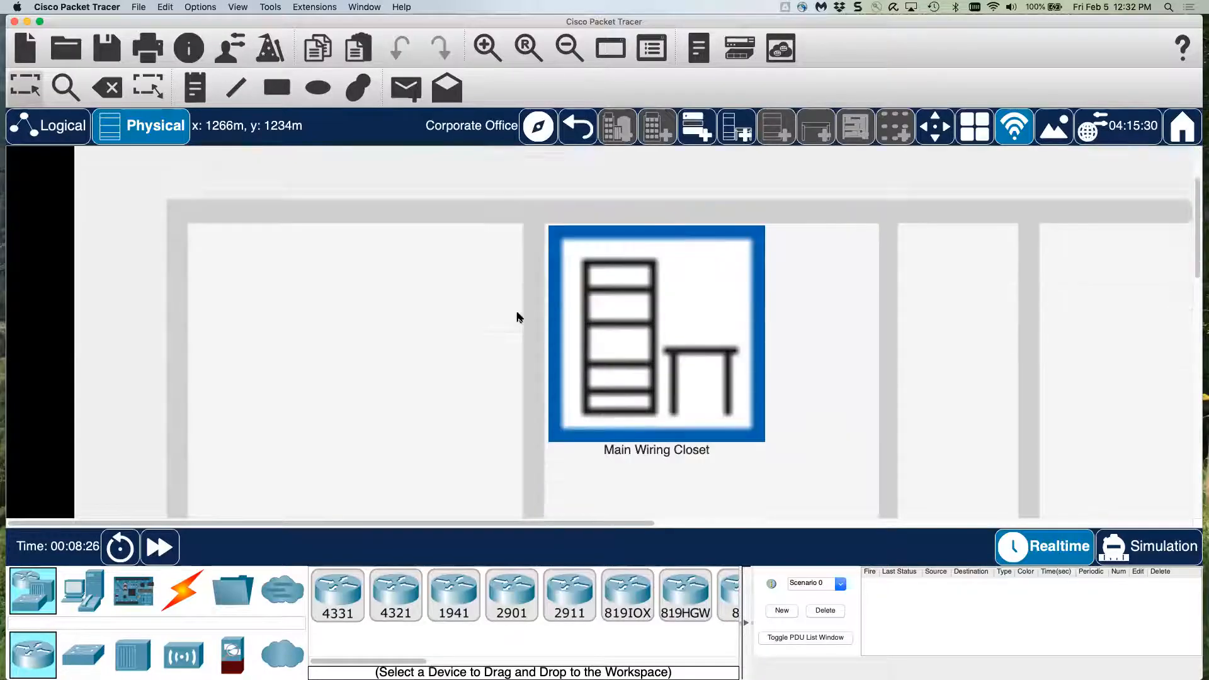
{"action": "scroll", "coordinate": [516, 316], "scroll_direction": "down", "scroll_amount": 1}
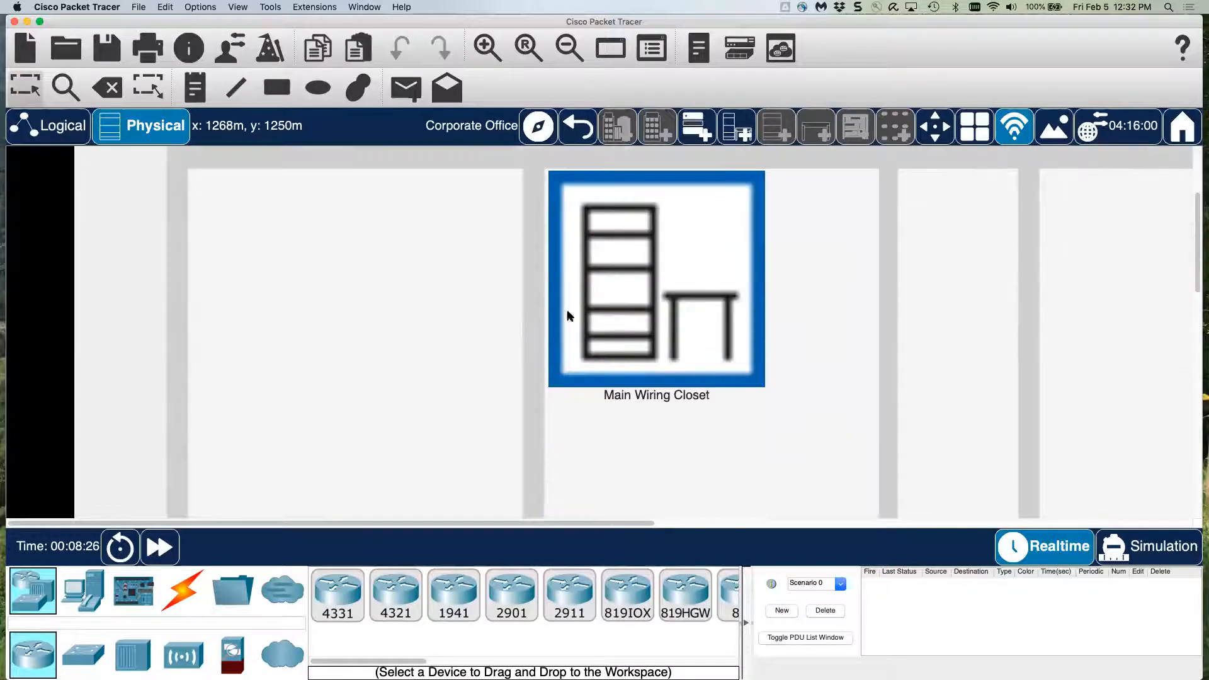
{"action": "left_click", "coordinate": [627, 309]}
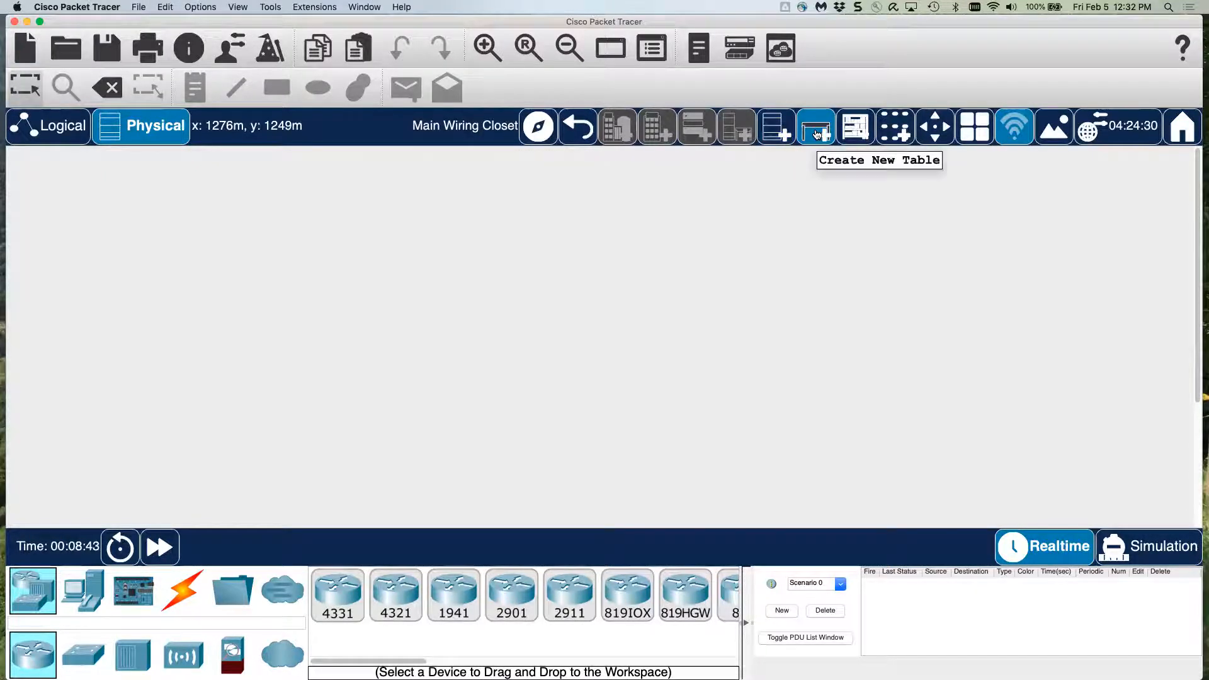
- Add one rack and two tables to the Main Wiring Closet
{"action": "left_click", "coordinate": [775, 132]}
{"action": "scroll", "coordinate": [52, 272], "scroll_direction": "down", "scroll_amount": 2}
{"action": "scroll", "coordinate": [53, 275], "scroll_direction": "down", "scroll_amount": 2}
{"action": "scroll", "coordinate": [53, 276], "scroll_direction": "up", "scroll_amount": 5}
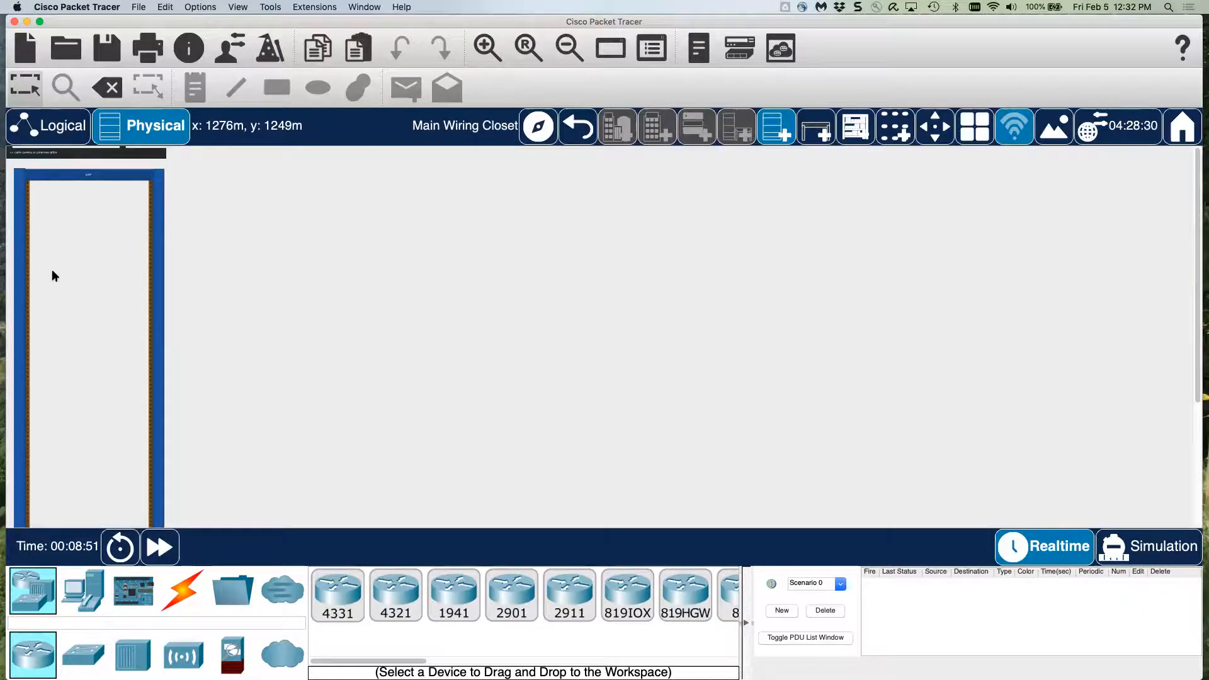
{"action": "left_click", "coordinate": [809, 138]}
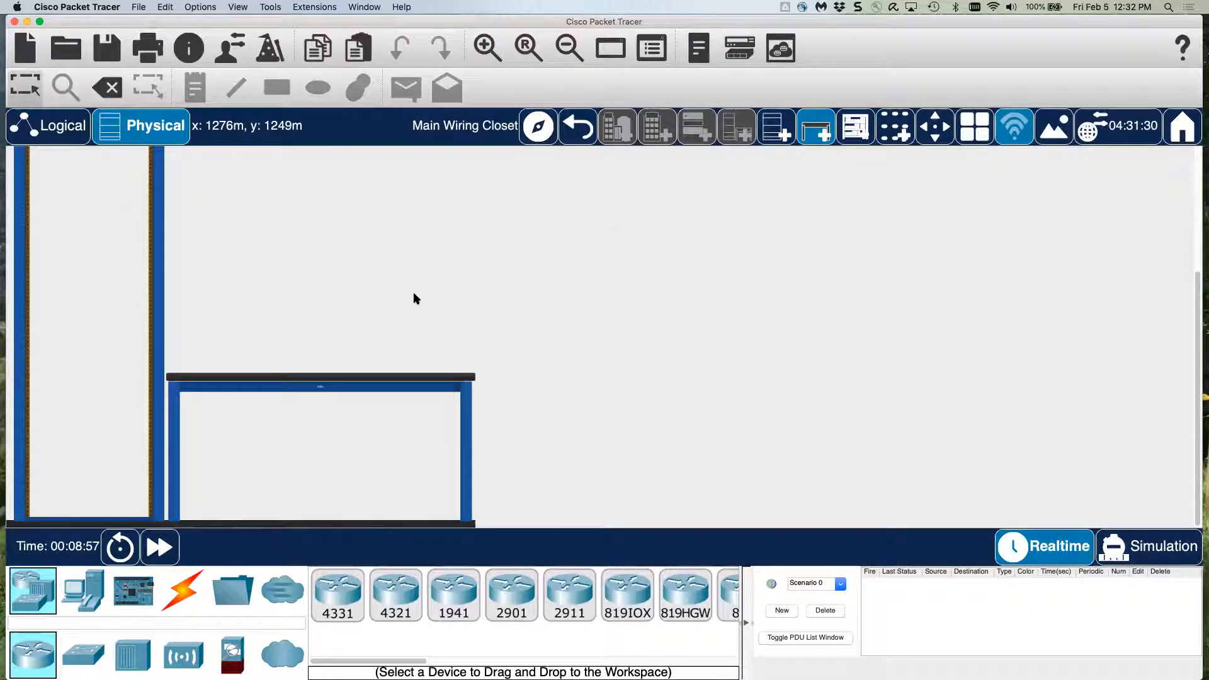
{"action": "left_click", "coordinate": [810, 133]}
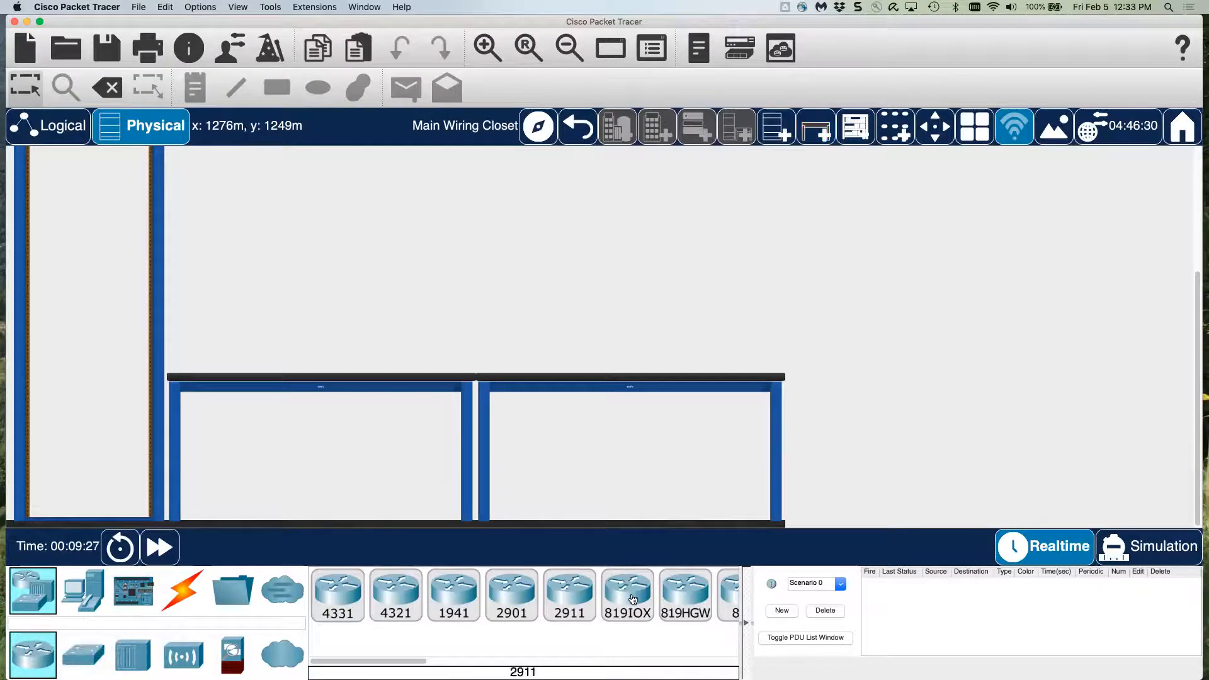
- Examine the available switches, hubs, wireless devices, end devices and connection types
{"action": "left_click", "coordinate": [82, 655]}
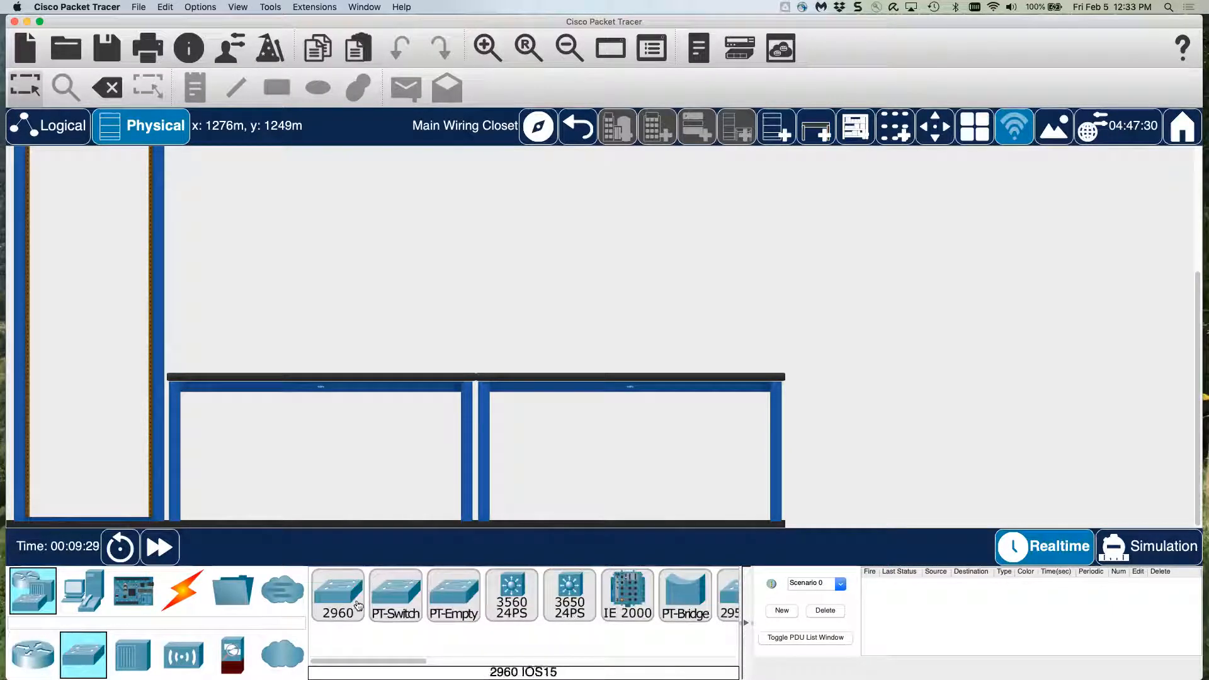
{"action": "left_click", "coordinate": [132, 660]}
{"action": "left_click", "coordinate": [187, 660]}
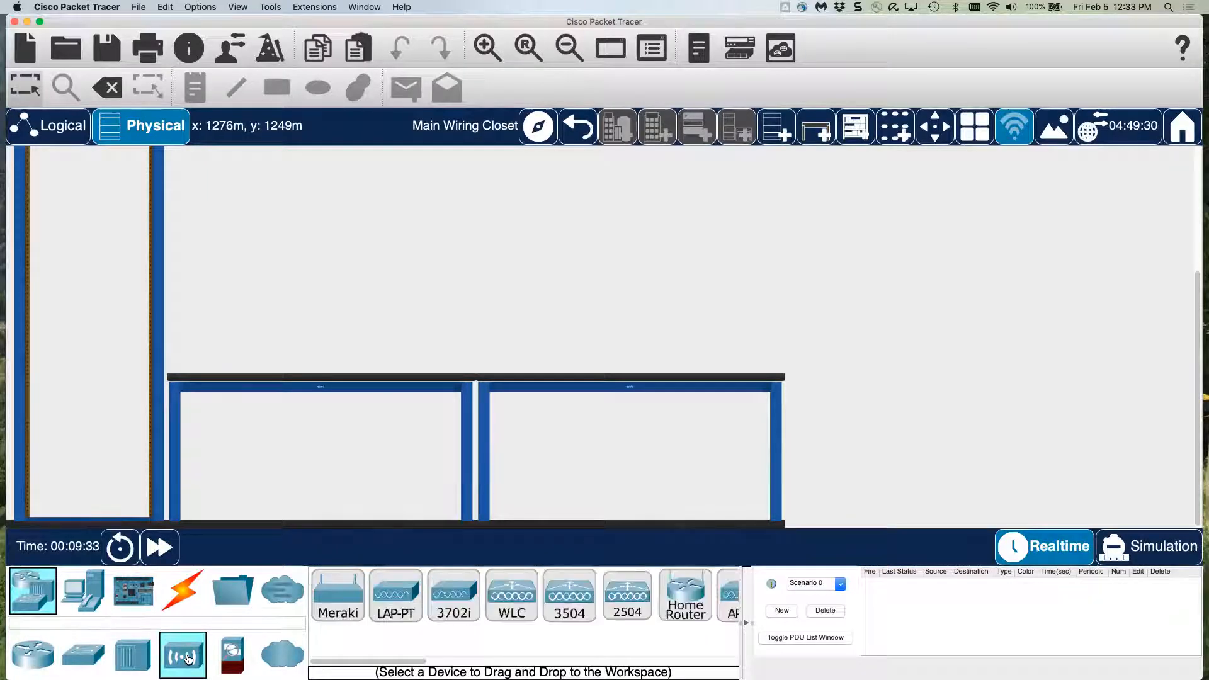
{"action": "left_click", "coordinate": [88, 592]}
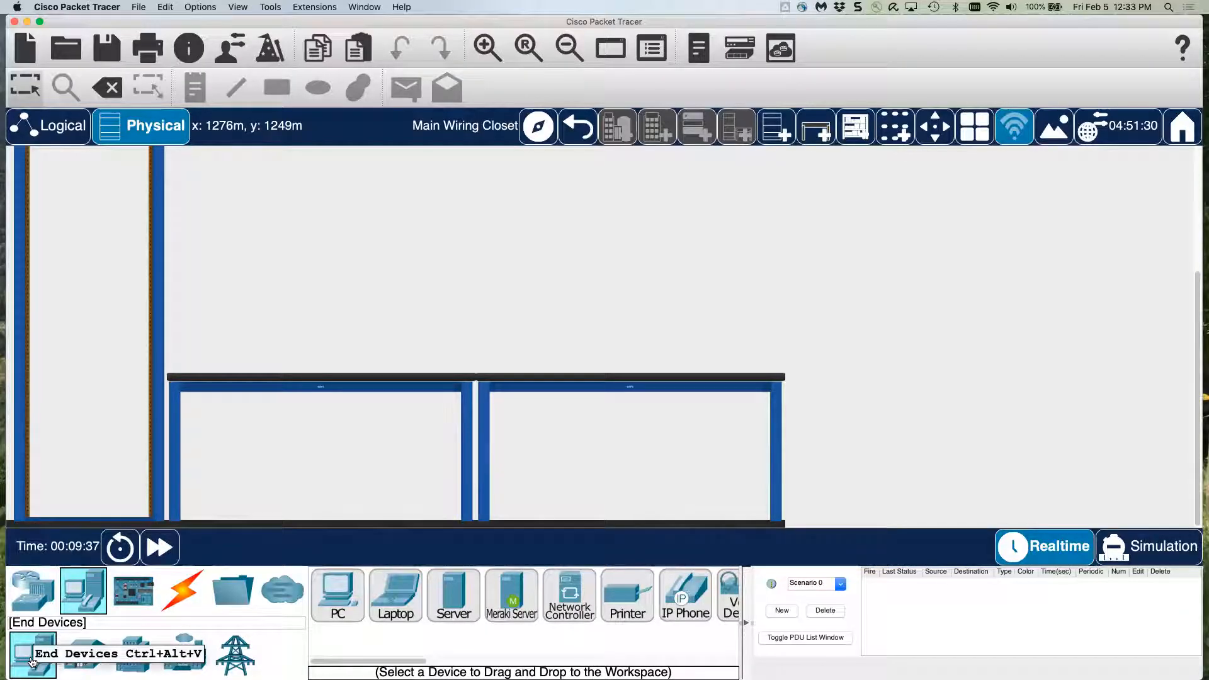
{"action": "left_click", "coordinate": [86, 643]}
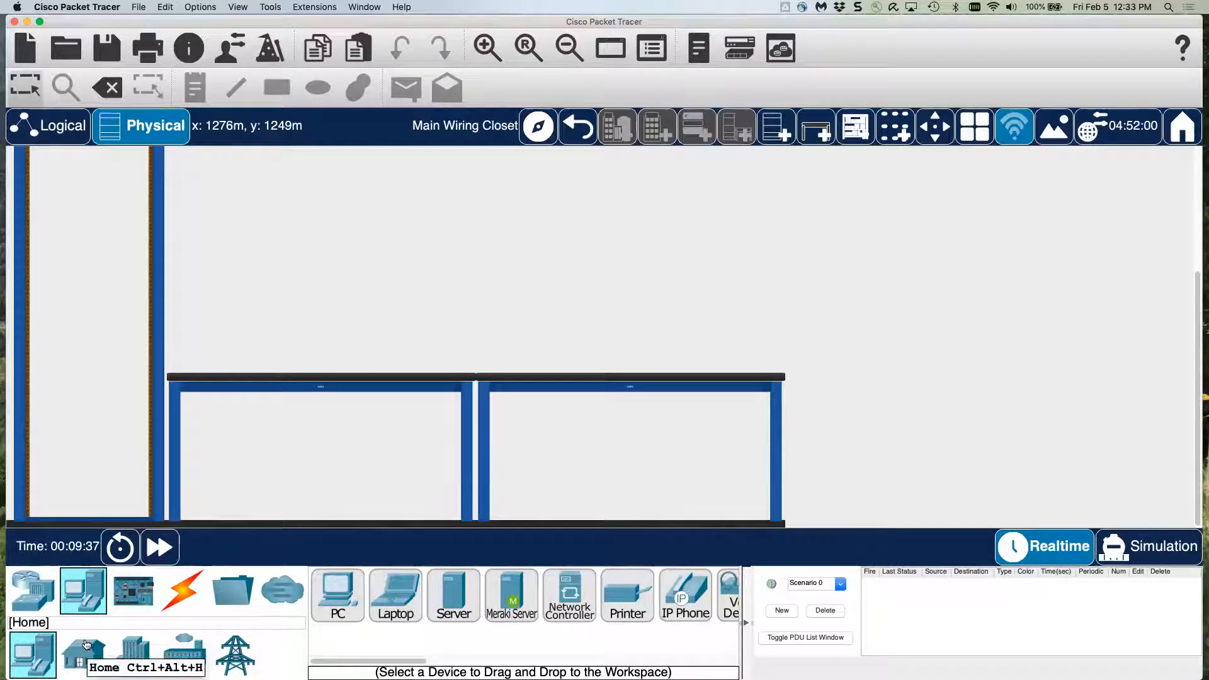
{"action": "left_click", "coordinate": [129, 655]}
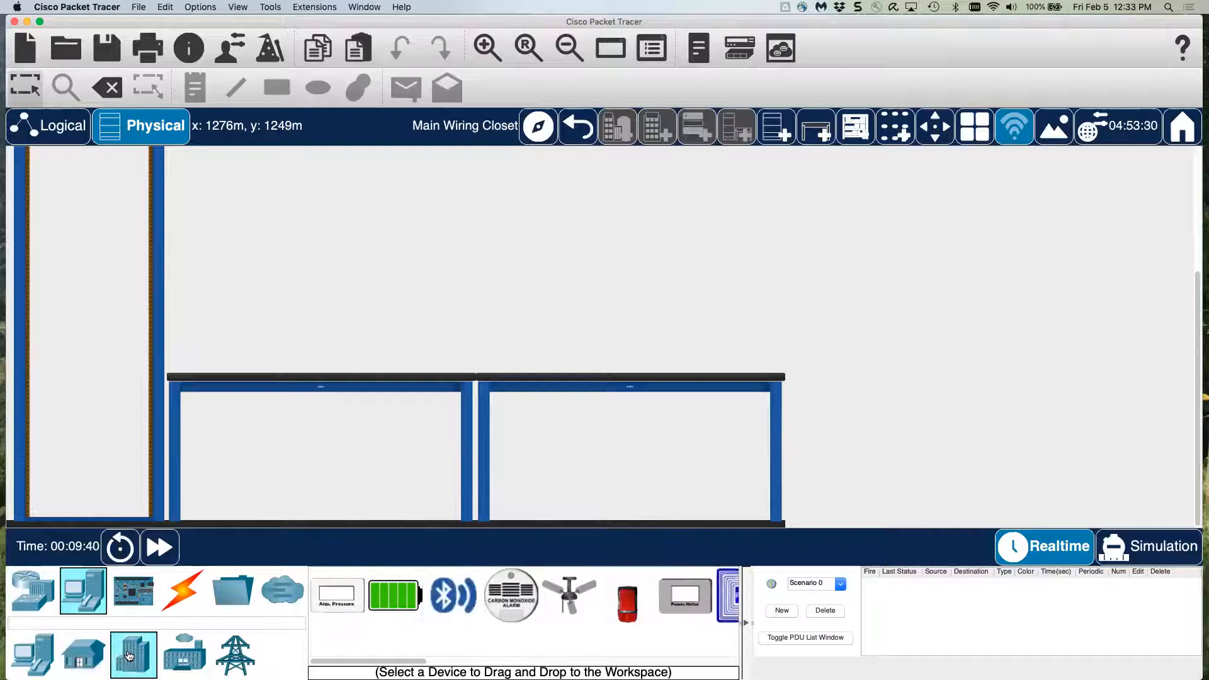
{"action": "left_click", "coordinate": [180, 591]}
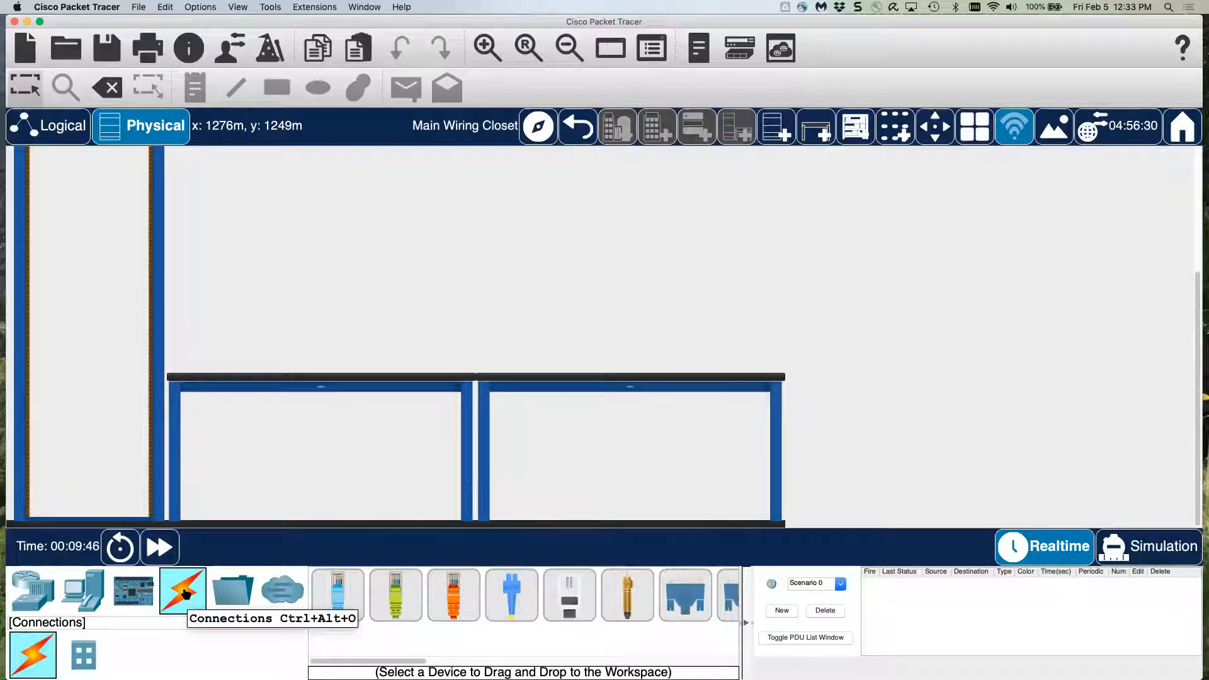
- Place four PCs on the tables, two on each table
{"action": "left_click", "coordinate": [89, 591]}
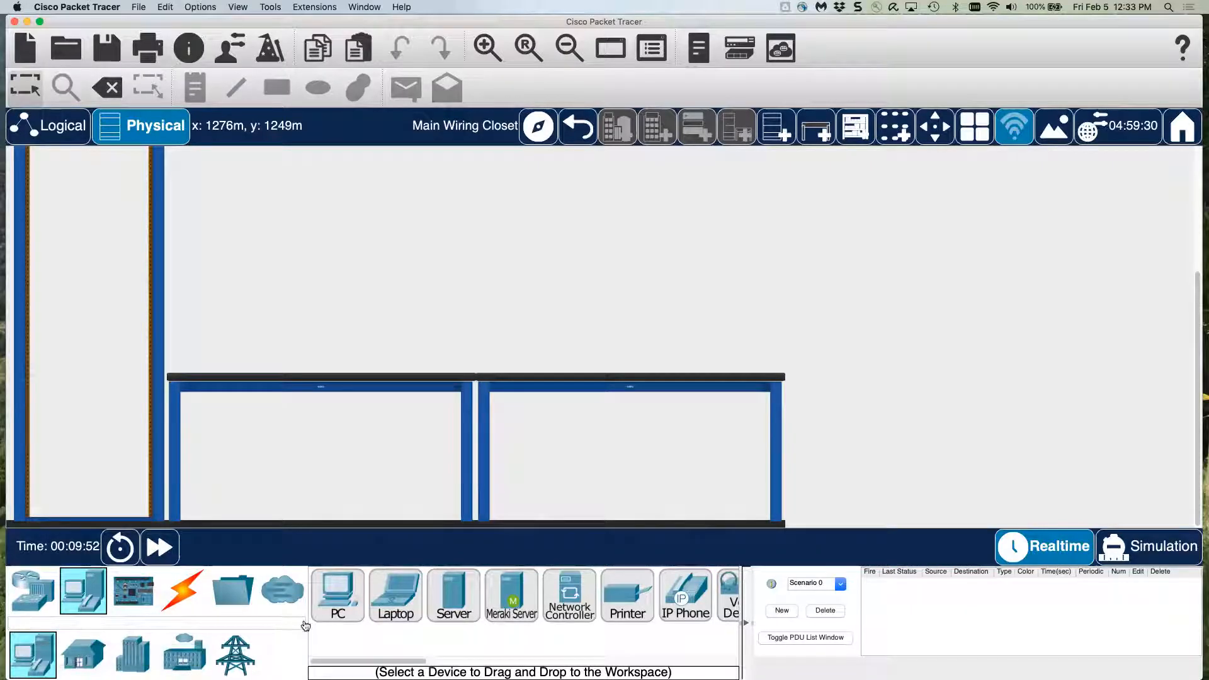
{"action": "left_click", "coordinate": [337, 594]}
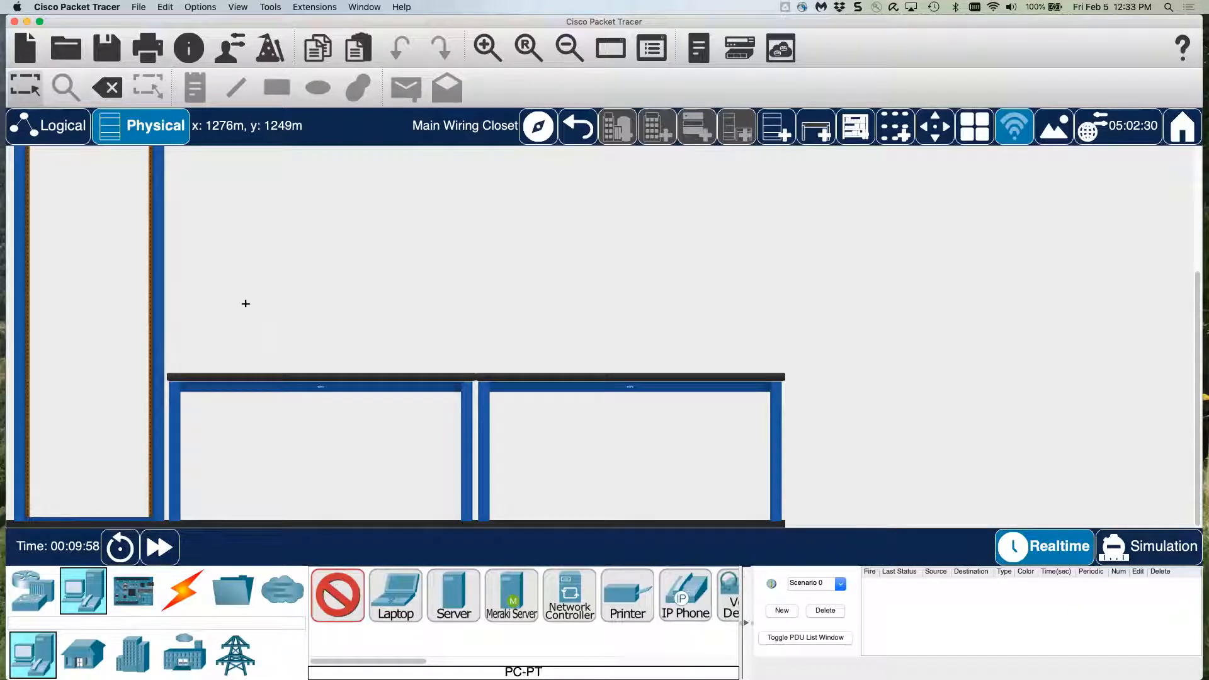
{"action": "left_click", "coordinate": [212, 275]}
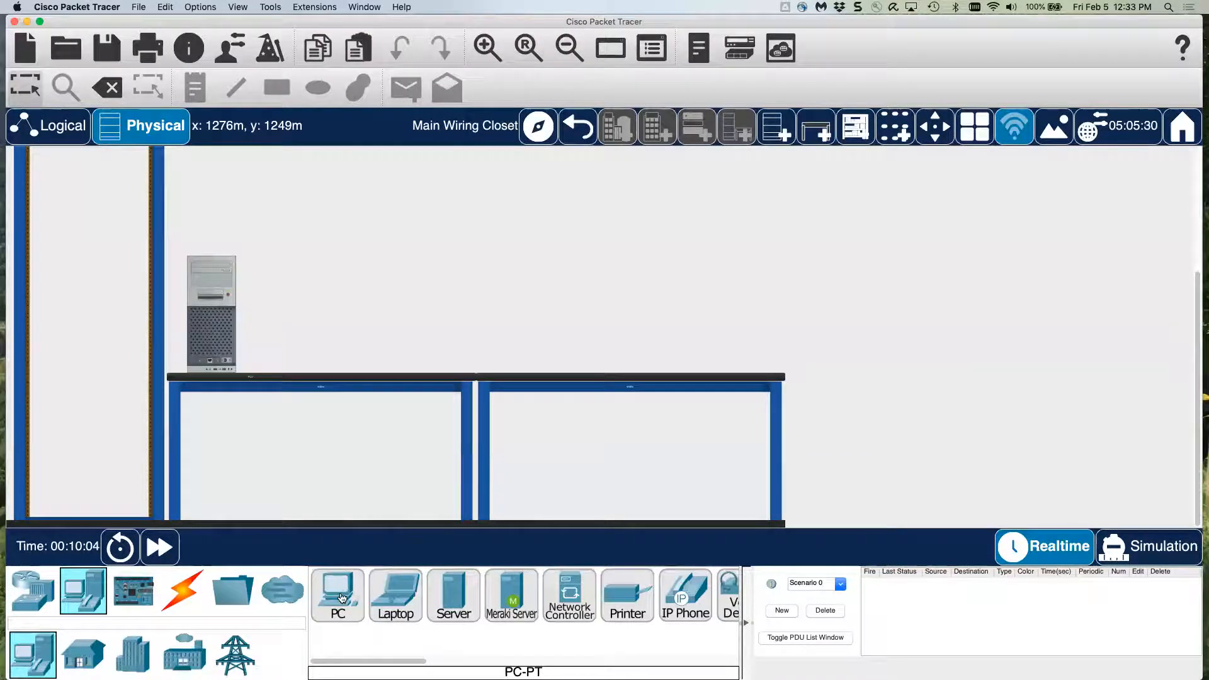
{"action": "left_click", "coordinate": [340, 596]}
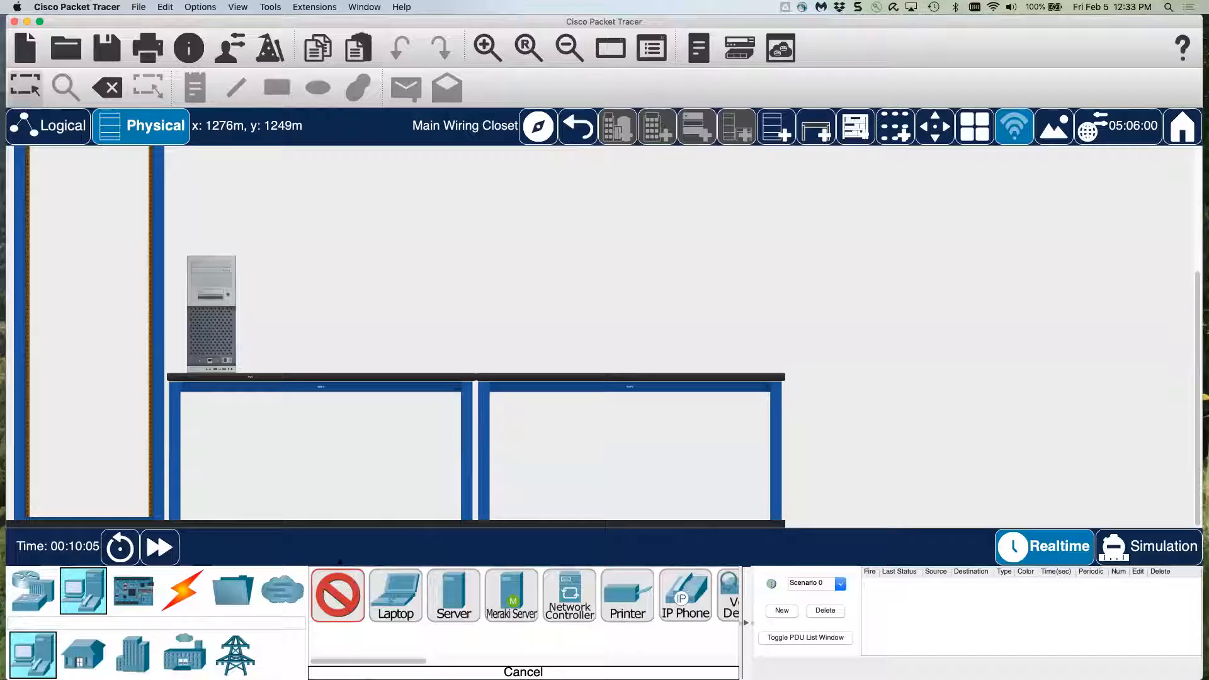
{"action": "left_click", "coordinate": [367, 296]}
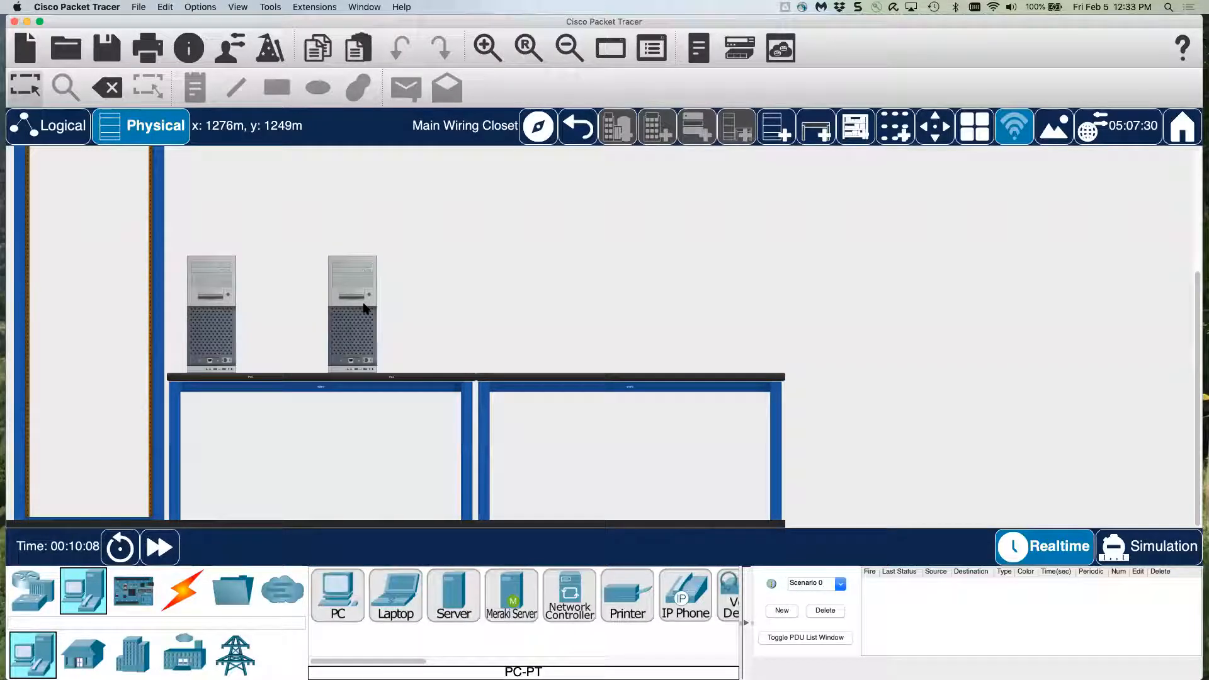
{"action": "mouse_move", "coordinate": [363, 308]}
{"action": "left_click", "coordinate": [351, 603]}
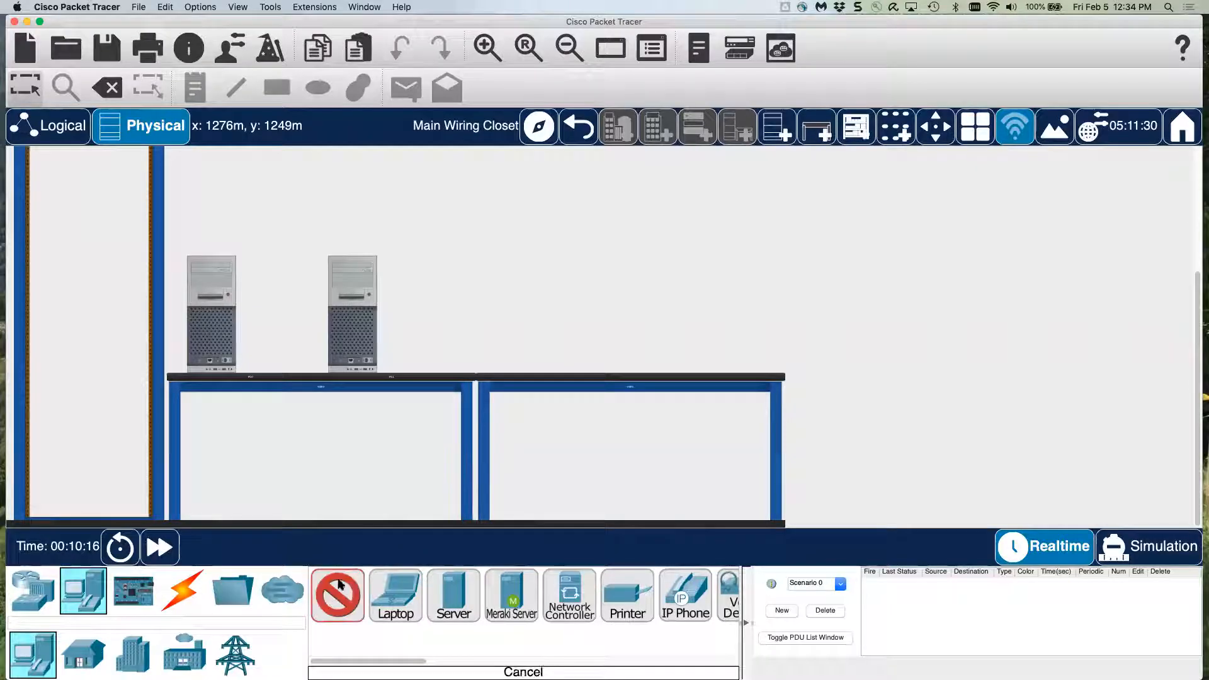
{"action": "left_click", "coordinate": [529, 305]}
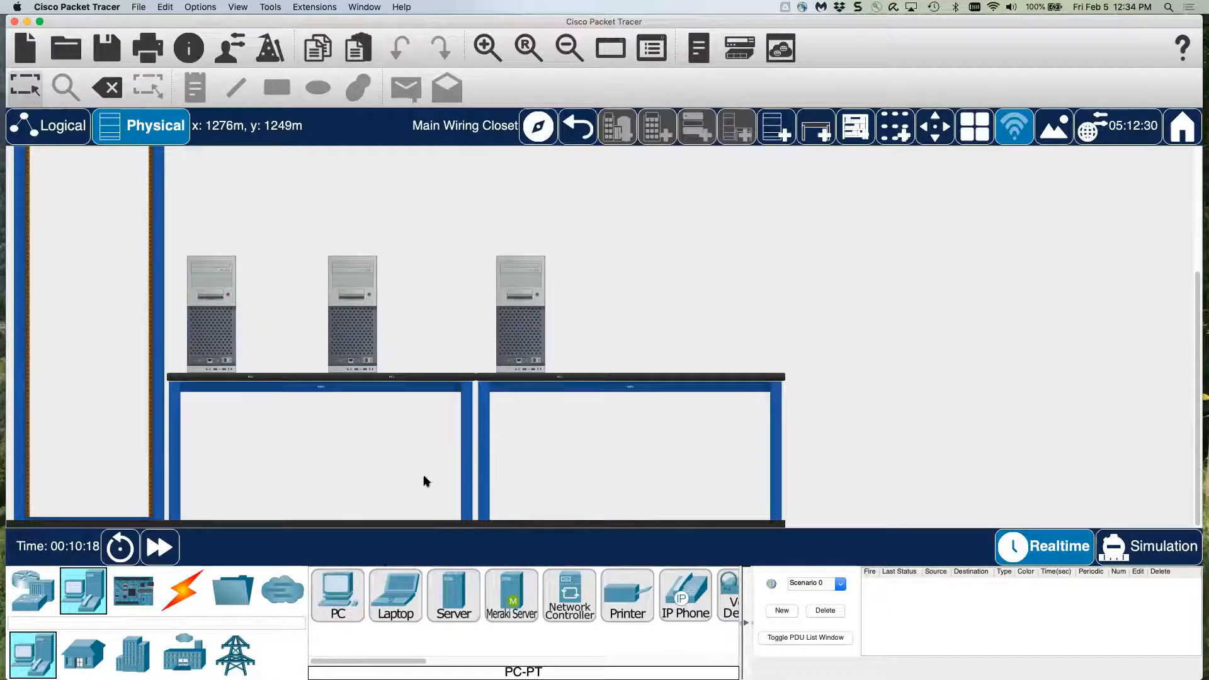
{"action": "left_click", "coordinate": [346, 604]}
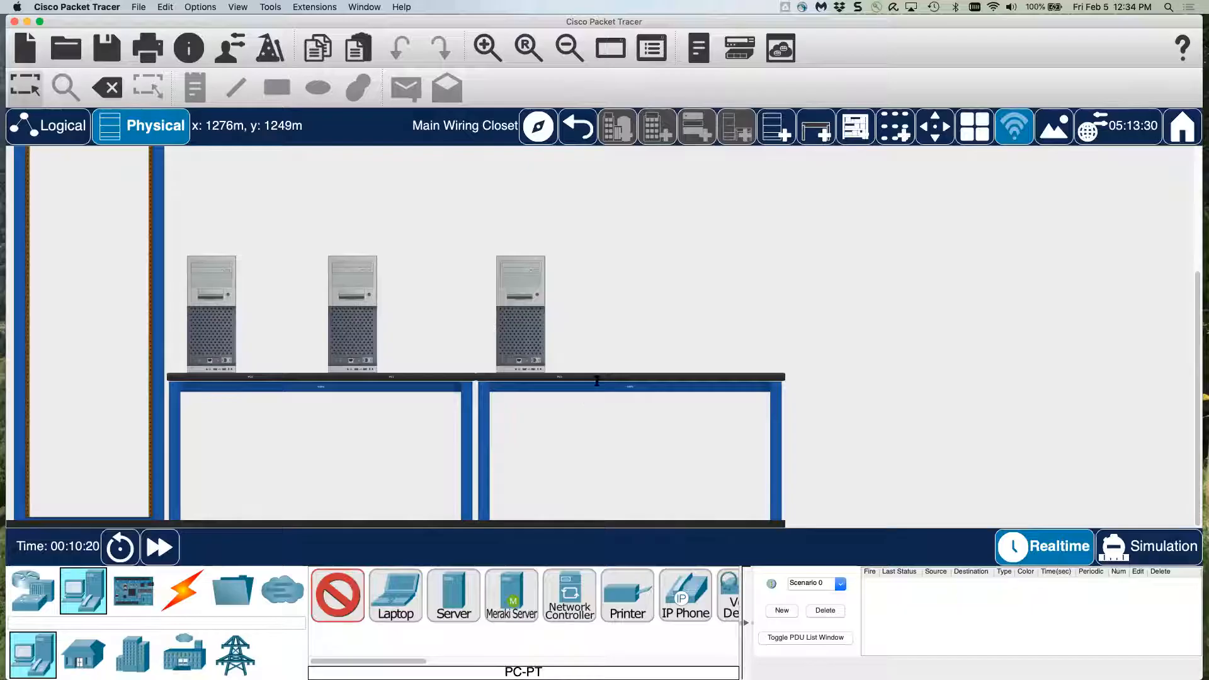
{"action": "left_click", "coordinate": [666, 291]}
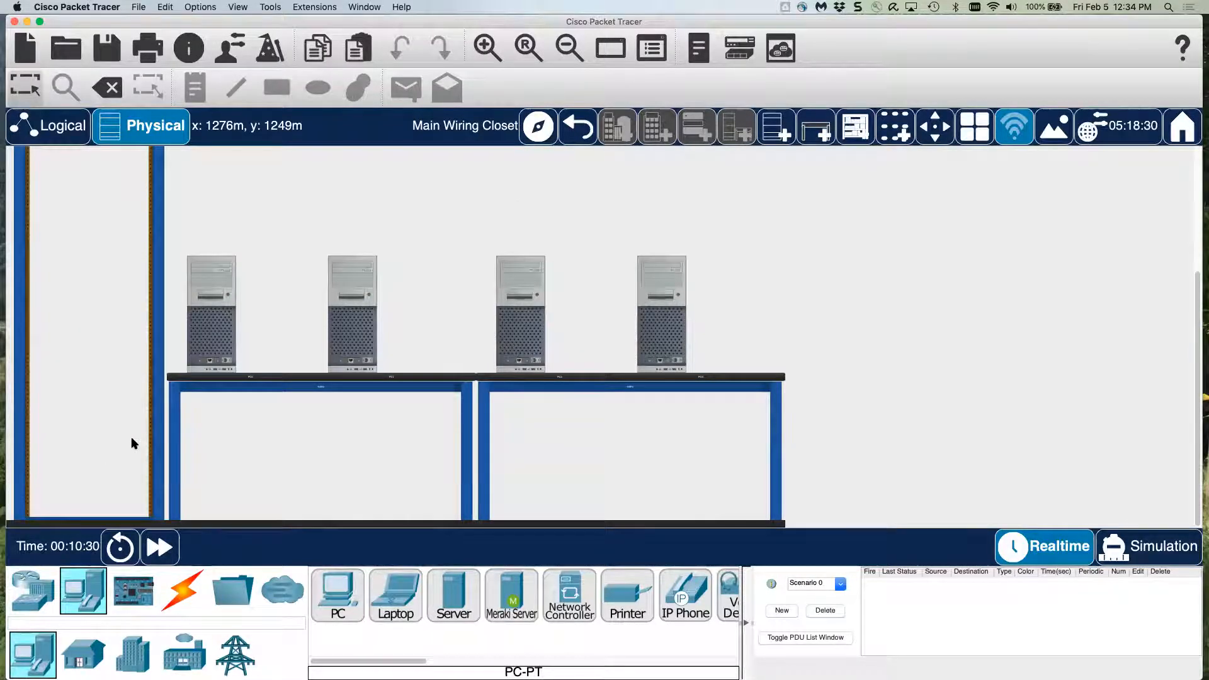
- Mount a 3560-24PS multilayer switch in the upper part of the rack
{"action": "scroll", "coordinate": [134, 443], "scroll_direction": "up", "scroll_amount": 5}
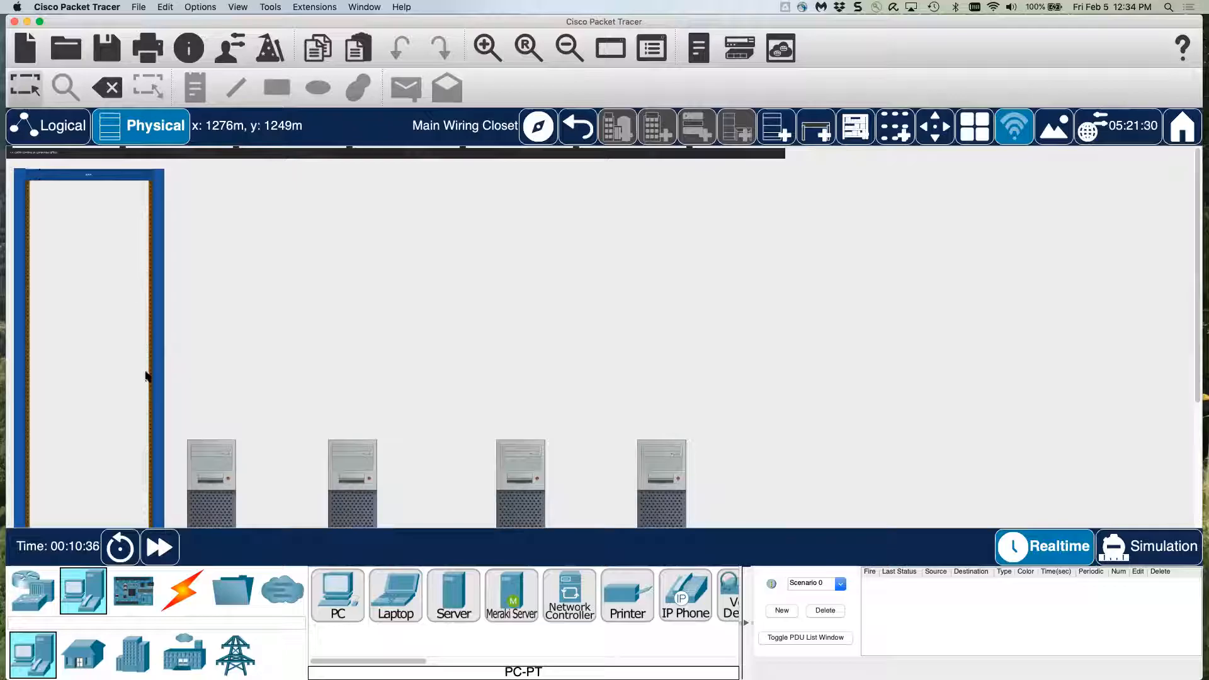
{"action": "left_click", "coordinate": [35, 597]}
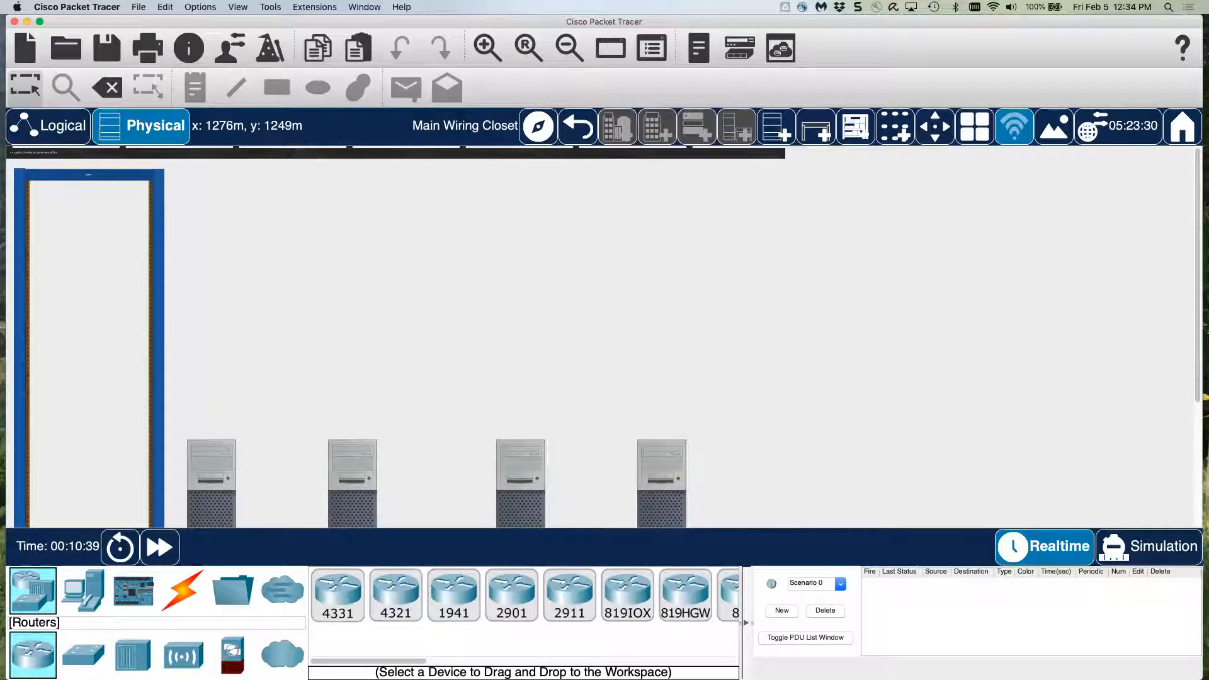
{"action": "left_click", "coordinate": [84, 657]}
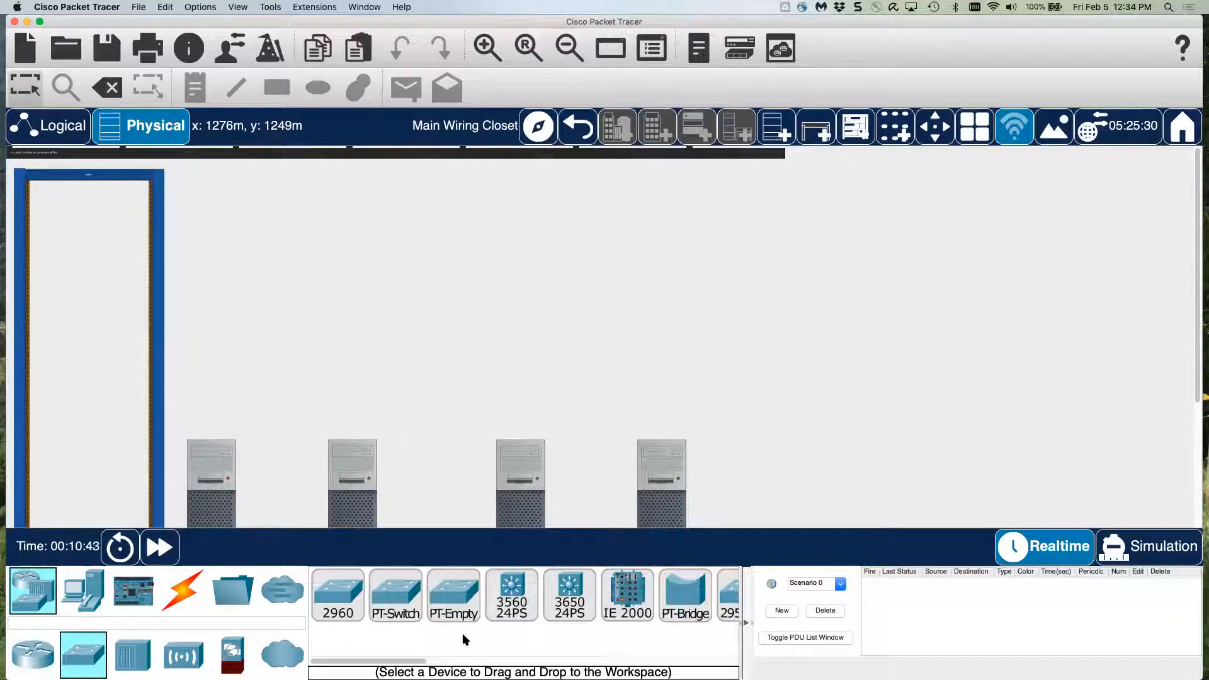
{"action": "left_click", "coordinate": [514, 593]}
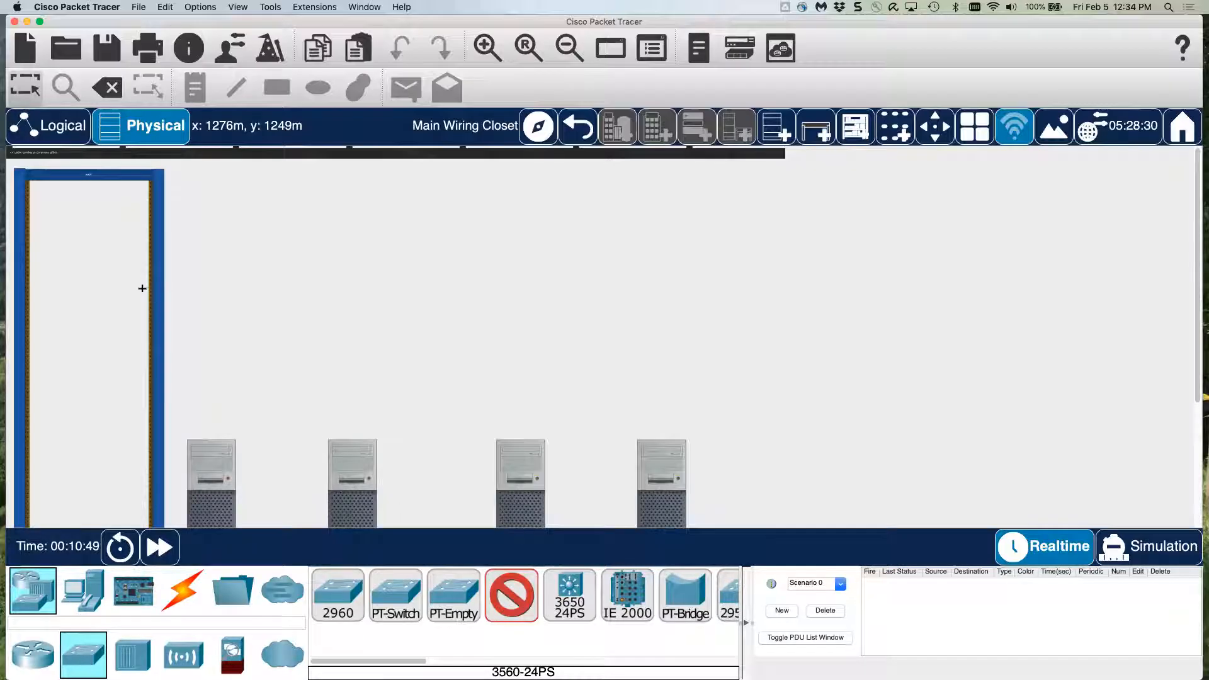
{"action": "left_click", "coordinate": [75, 234]}
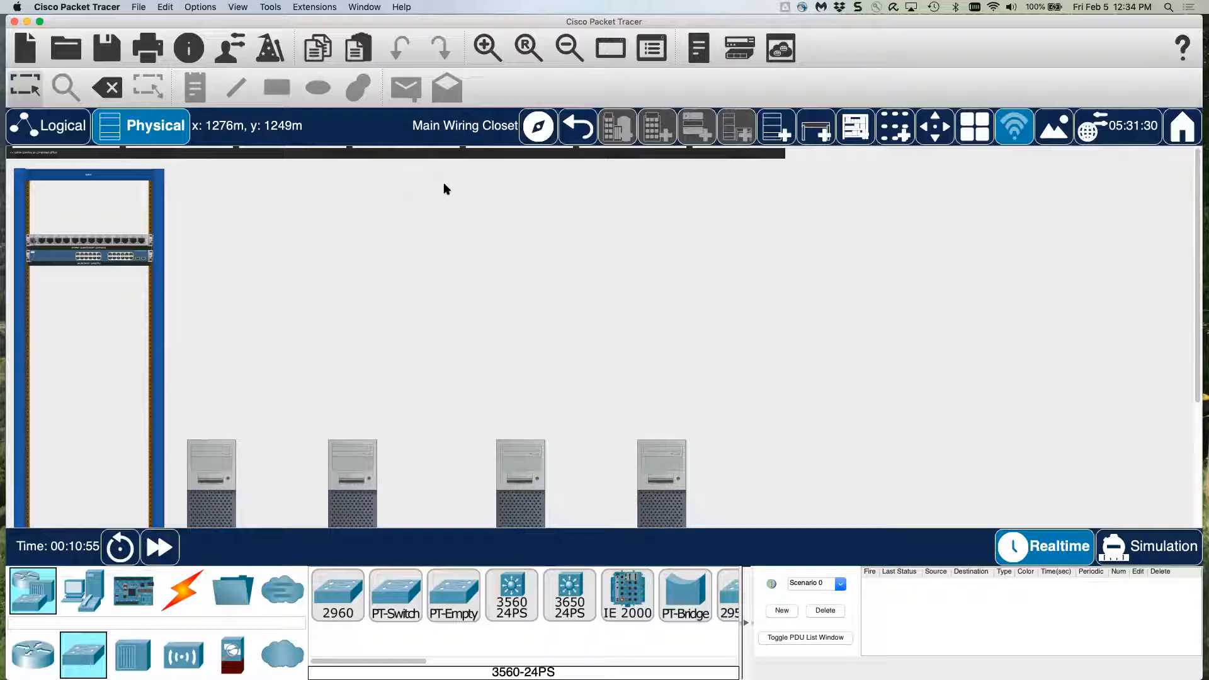
- Examine the power distribution device and the ports of the multilayer switch in the rack up close
{"action": "left_click", "coordinate": [484, 51]}
{"action": "left_click", "coordinate": [484, 52]}
{"action": "left_click", "coordinate": [484, 51]}
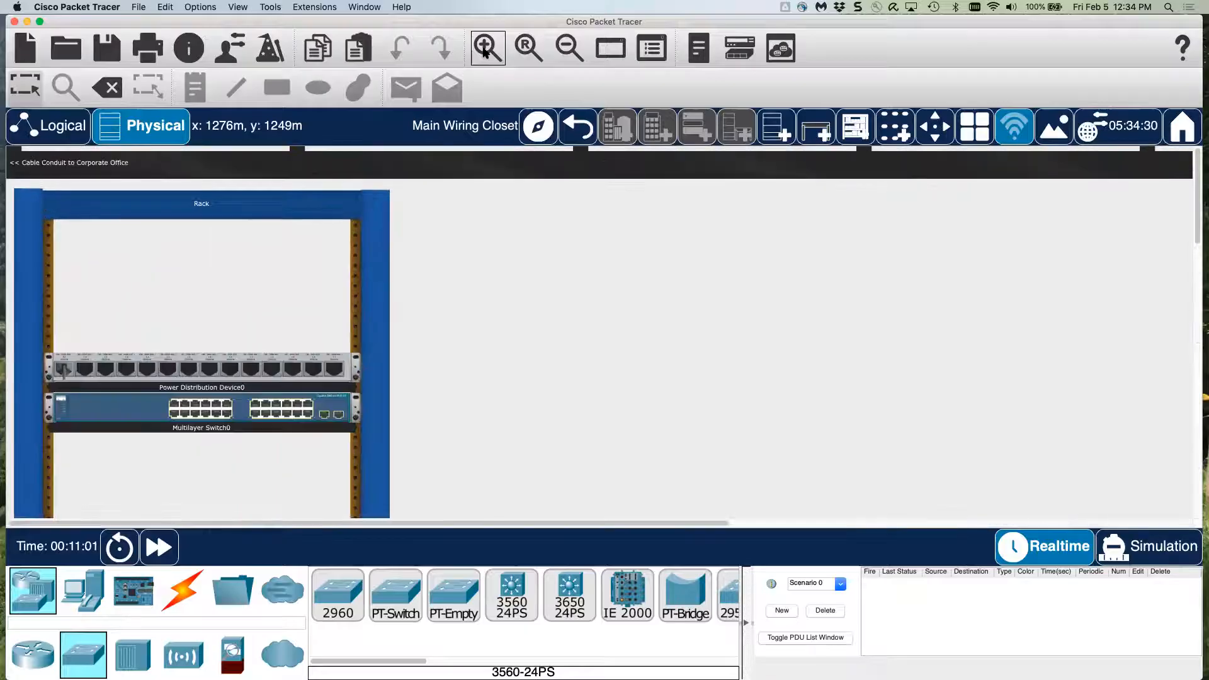
{"action": "left_click", "coordinate": [485, 52]}
{"action": "scroll", "coordinate": [220, 402], "scroll_direction": "down", "scroll_amount": 2}
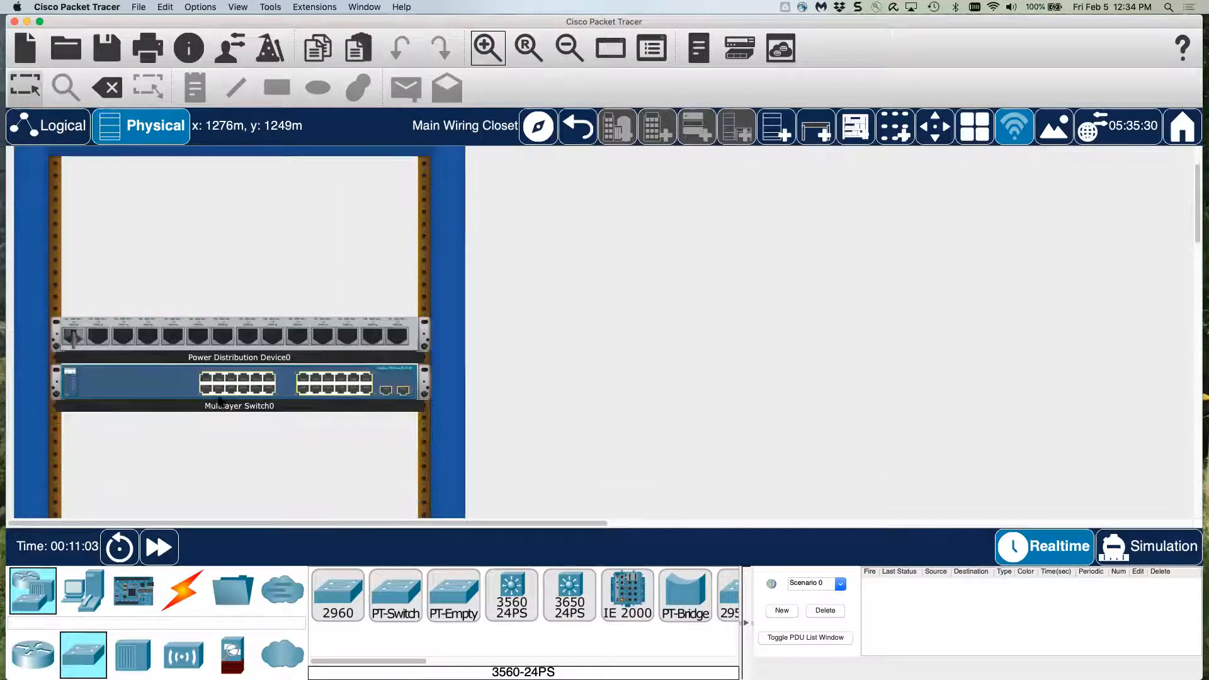
{"action": "left_click", "coordinate": [488, 53]}
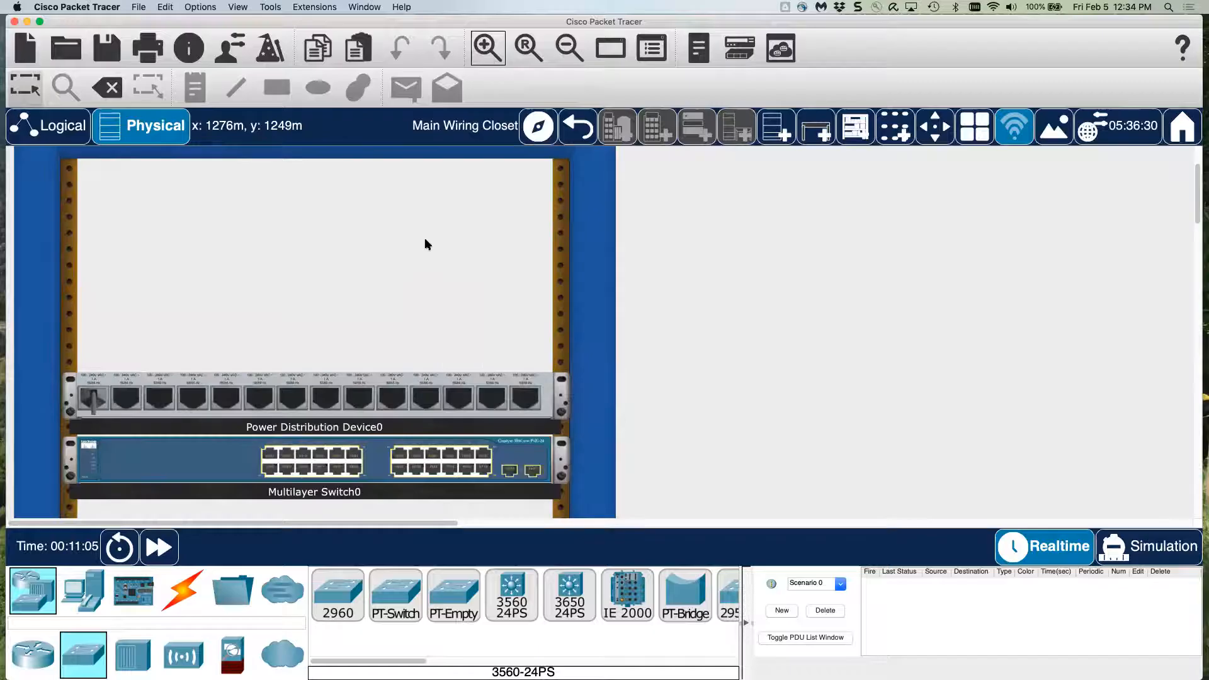
{"action": "scroll", "coordinate": [424, 237], "scroll_direction": "down", "scroll_amount": 2}
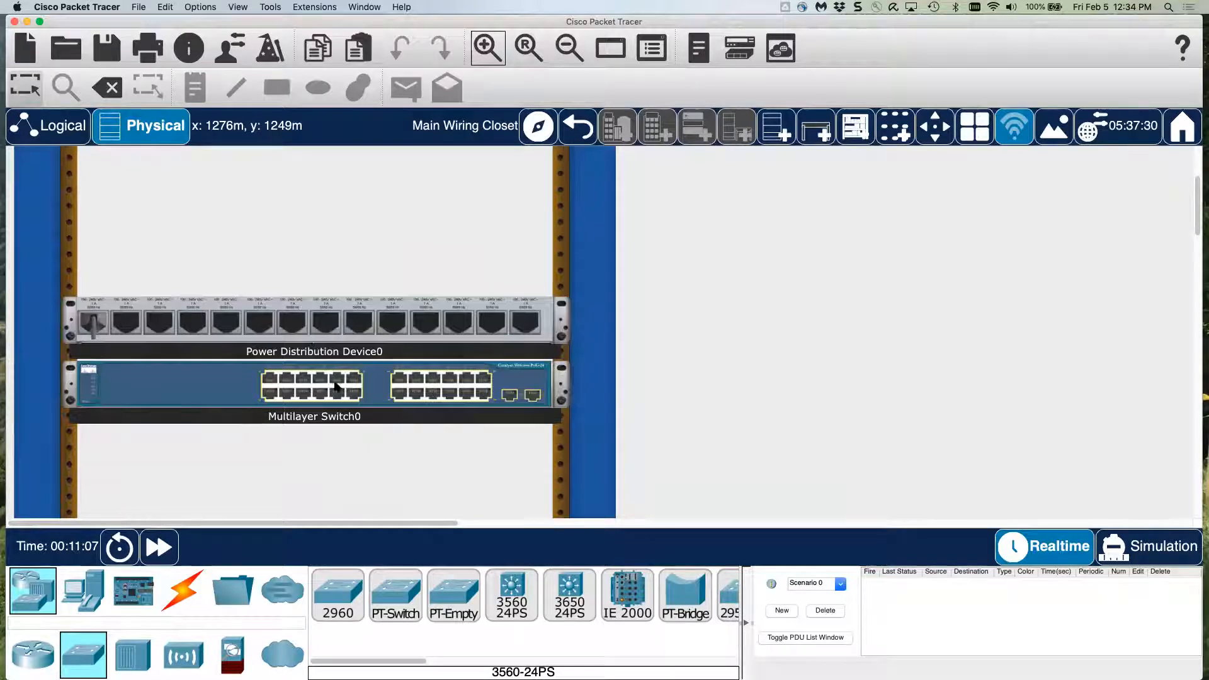
- Examine the front panels and network ports of the PCs on the tables up close
{"action": "left_click", "coordinate": [568, 48]}
{"action": "left_click", "coordinate": [567, 49]}
{"action": "left_click", "coordinate": [569, 48]}
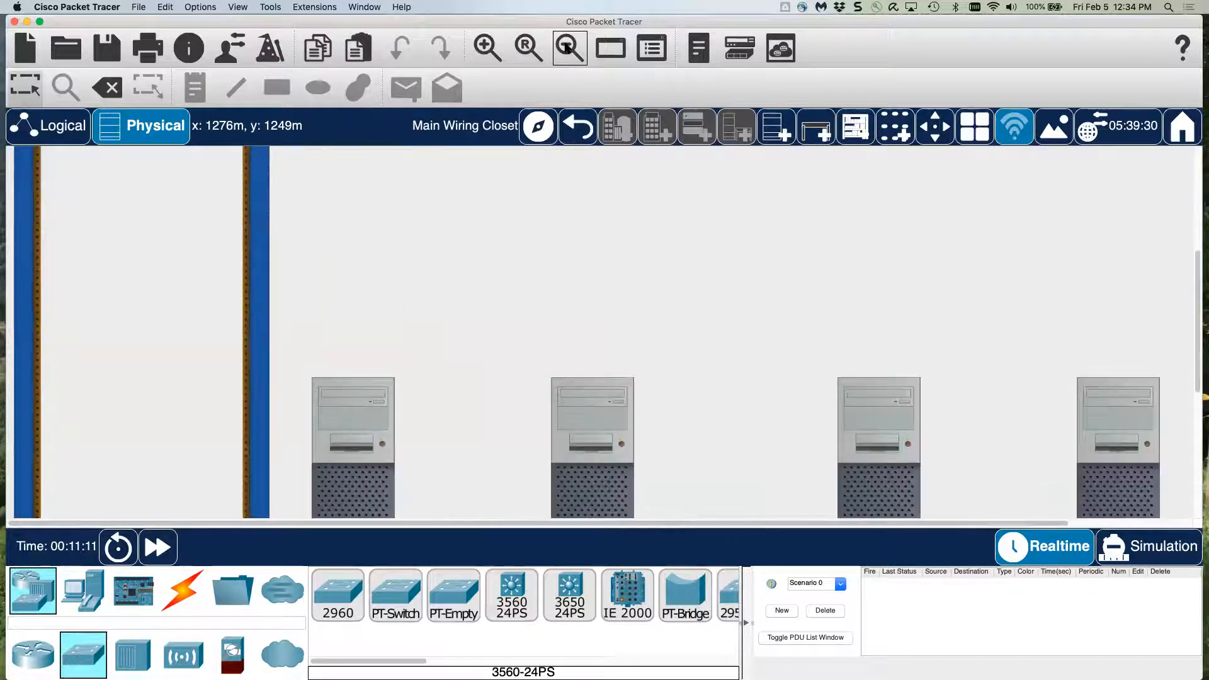
{"action": "left_click", "coordinate": [568, 51]}
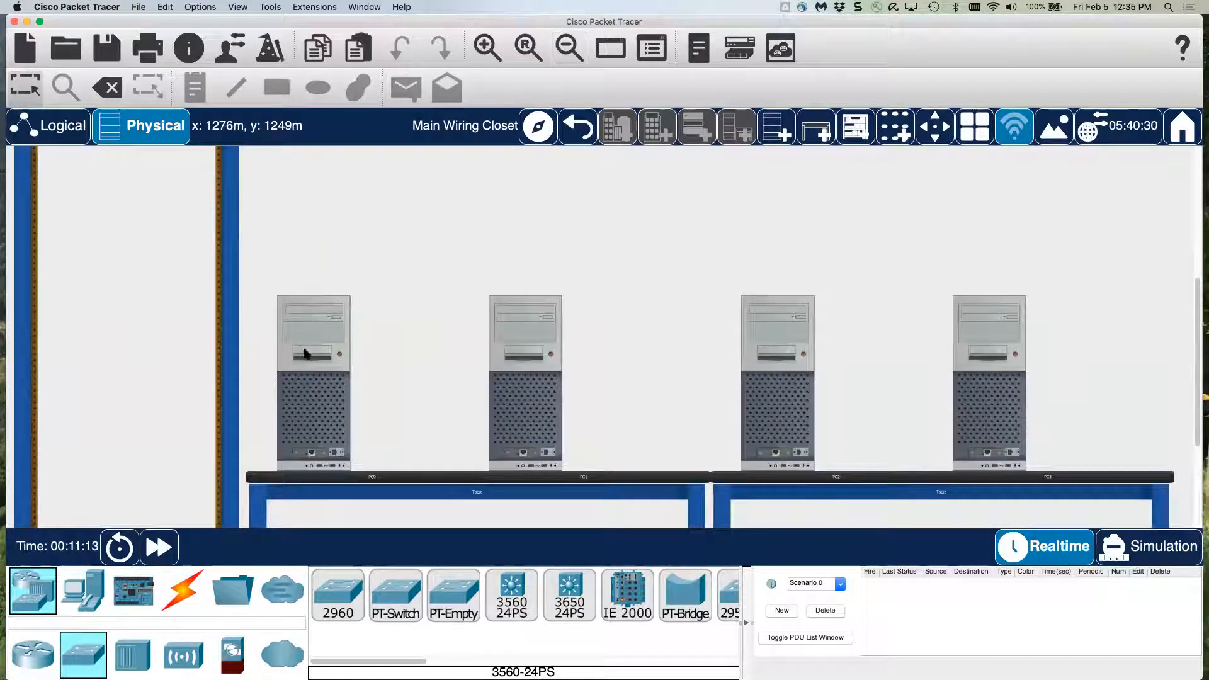
{"action": "left_click", "coordinate": [488, 51]}
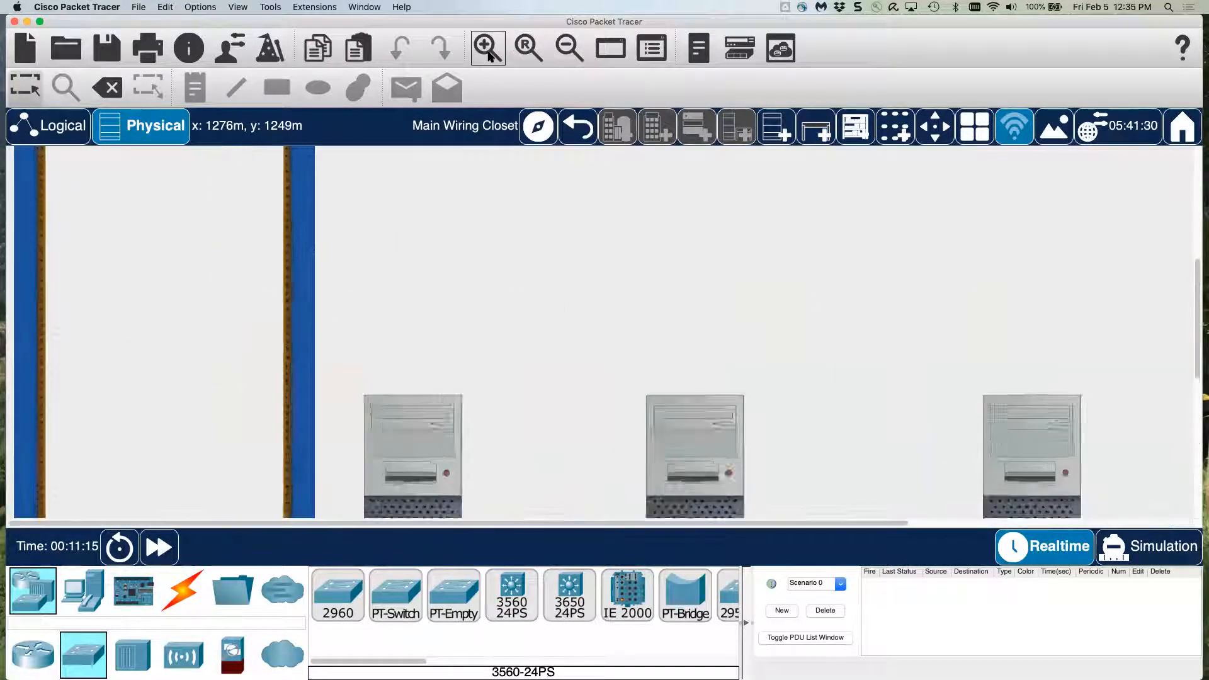
{"action": "left_click", "coordinate": [488, 50]}
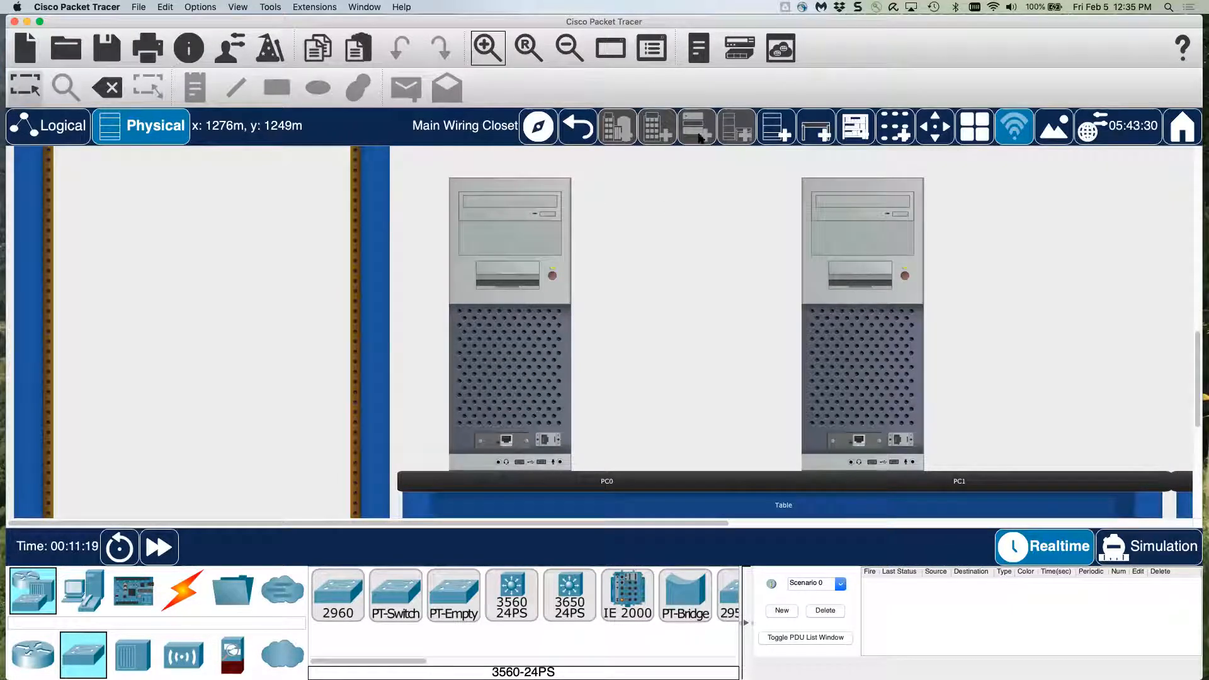
- Mount a second 3560-24PS multilayer switch in the rack, a few units below the first one
{"action": "left_click", "coordinate": [569, 50]}
{"action": "left_click", "coordinate": [570, 51]}
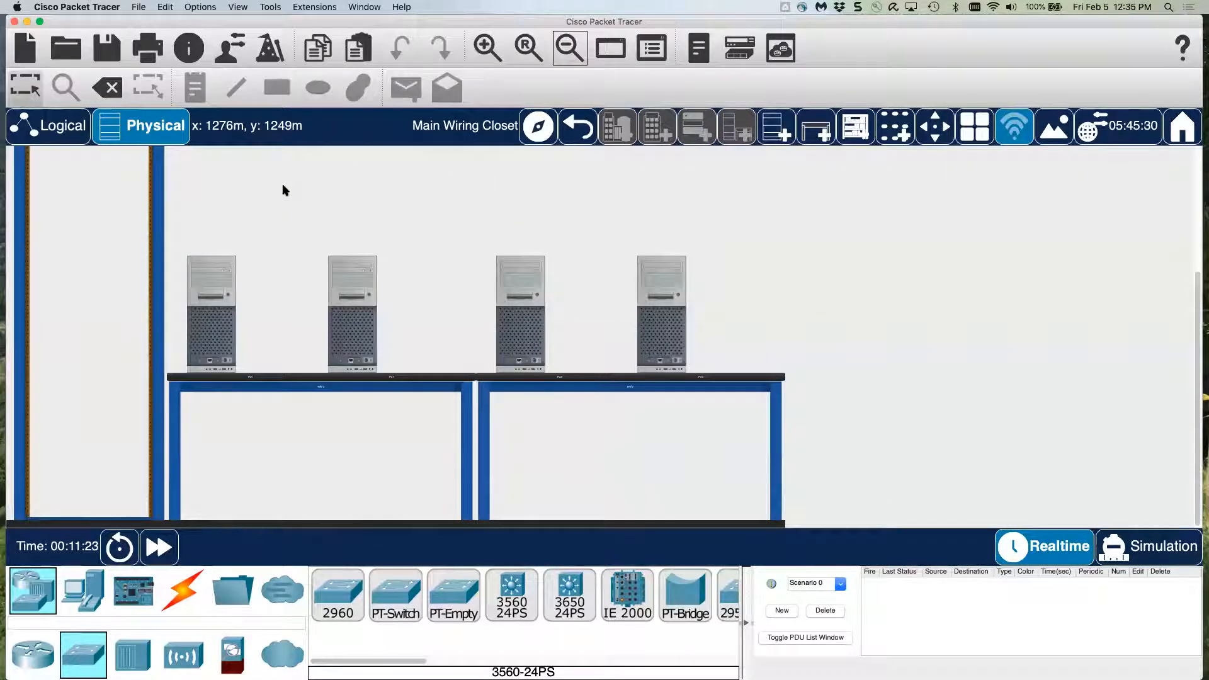
{"action": "scroll", "coordinate": [284, 190], "scroll_direction": "up", "scroll_amount": 5}
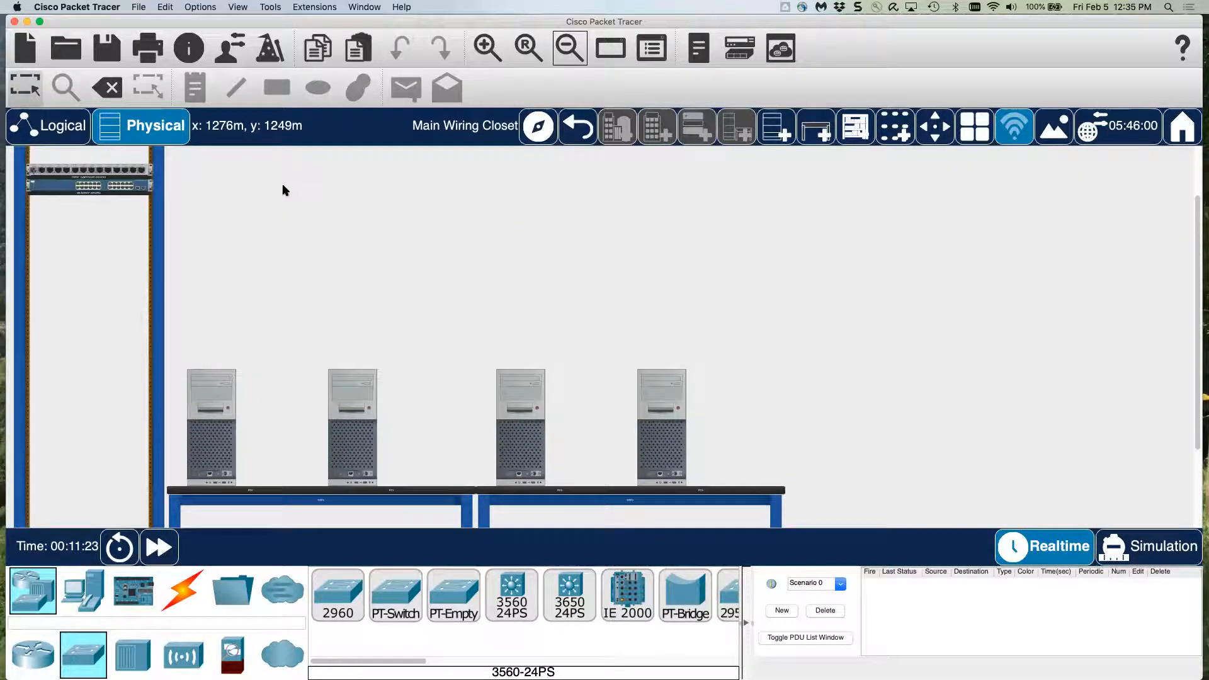
{"action": "left_click", "coordinate": [513, 599]}
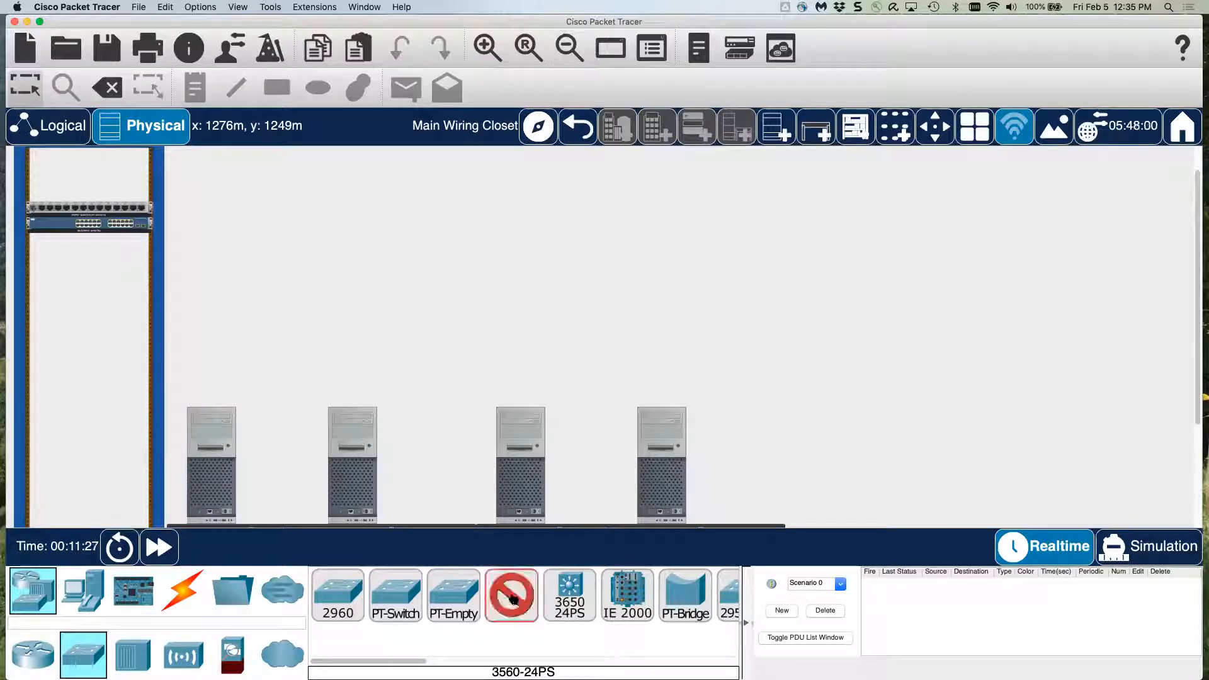
{"action": "left_click", "coordinate": [73, 272]}
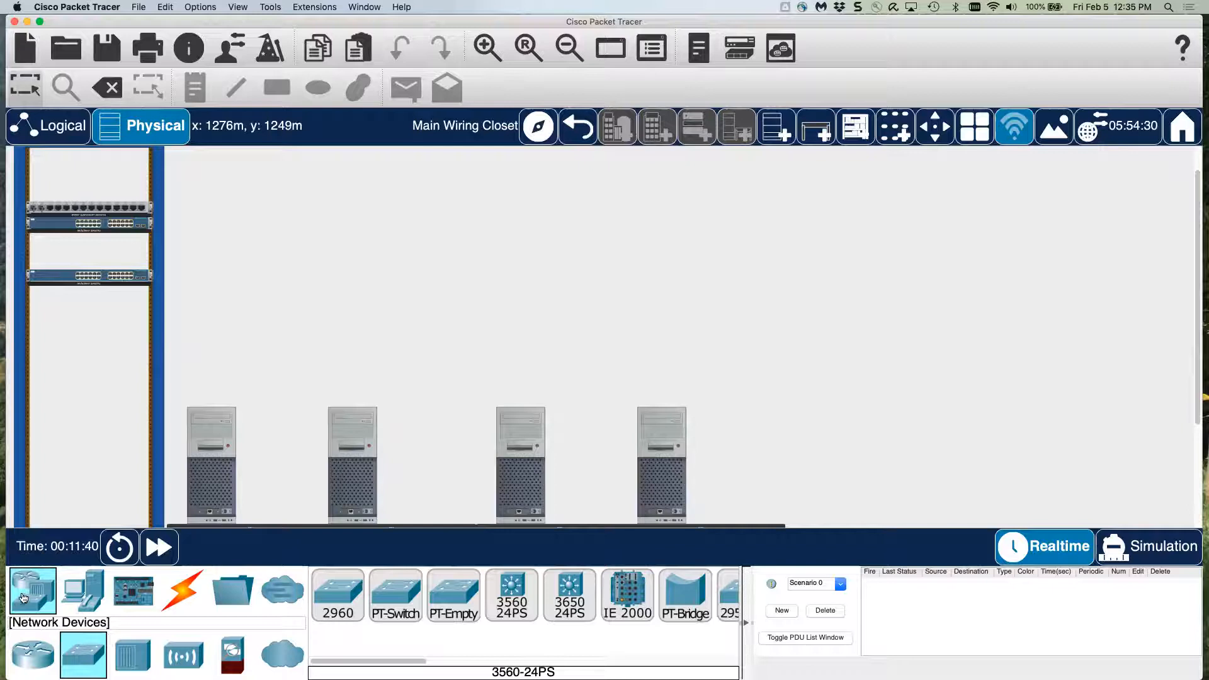
- Mount an ISR4331 router near the top of the rack, above the power distribution device
{"action": "left_click", "coordinate": [30, 660]}
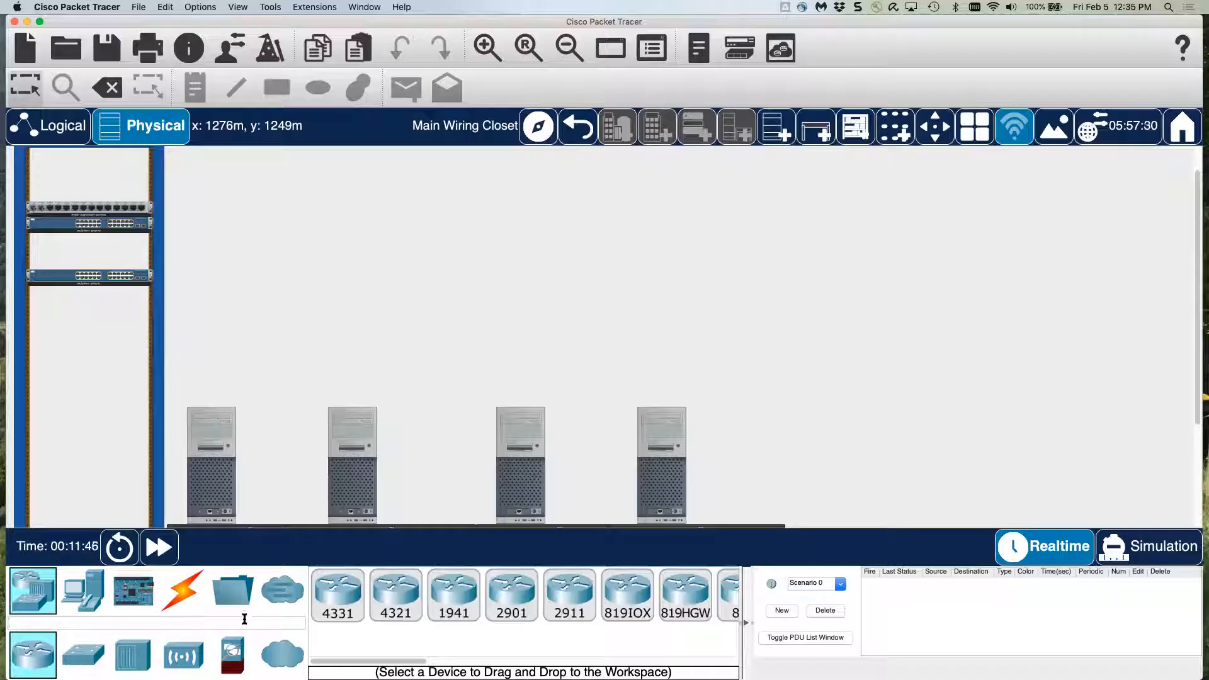
{"action": "left_click", "coordinate": [341, 597]}
{"action": "scroll", "coordinate": [88, 287], "scroll_direction": "up", "scroll_amount": 1}
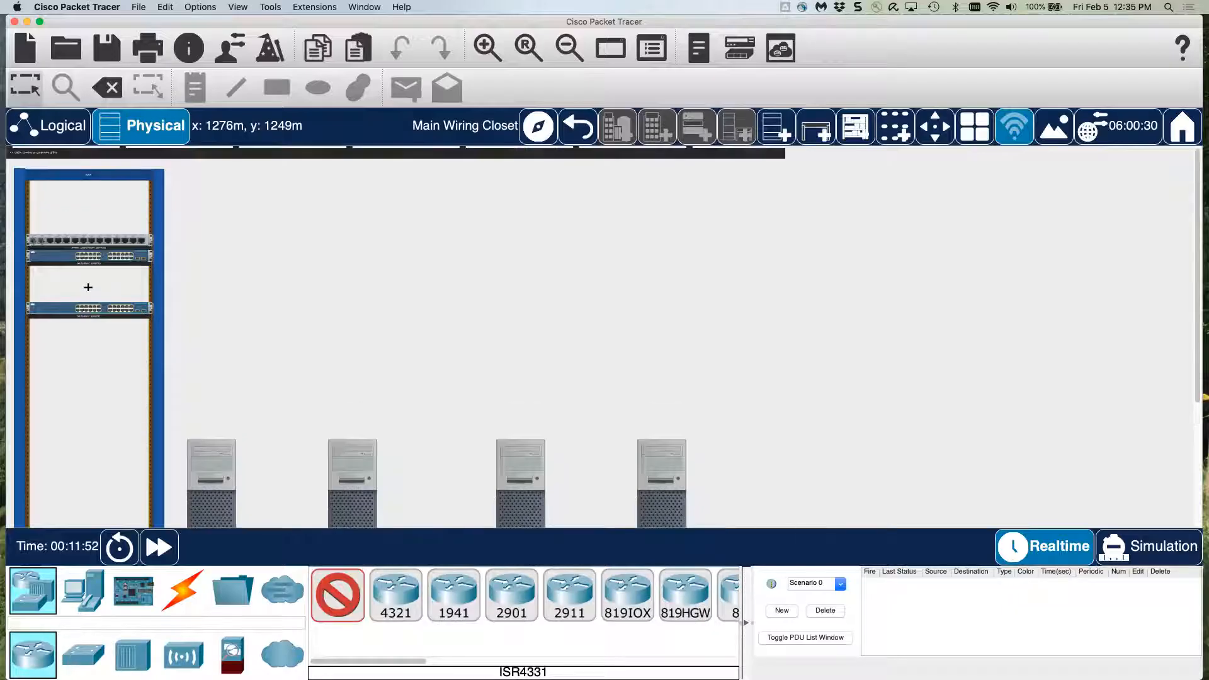
{"action": "left_click", "coordinate": [78, 195]}
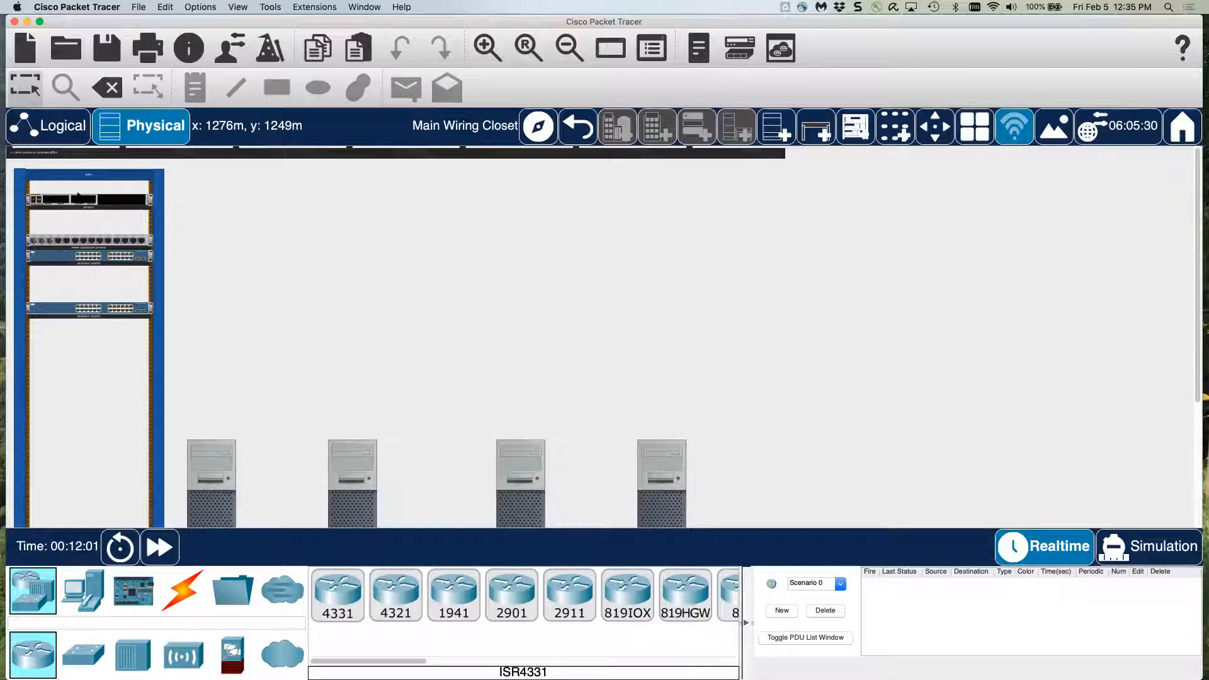
- Examine the router, power distribution device and both multilayer switches in the rack, and their position relative to the PCs
{"action": "left_click", "coordinate": [484, 47]}
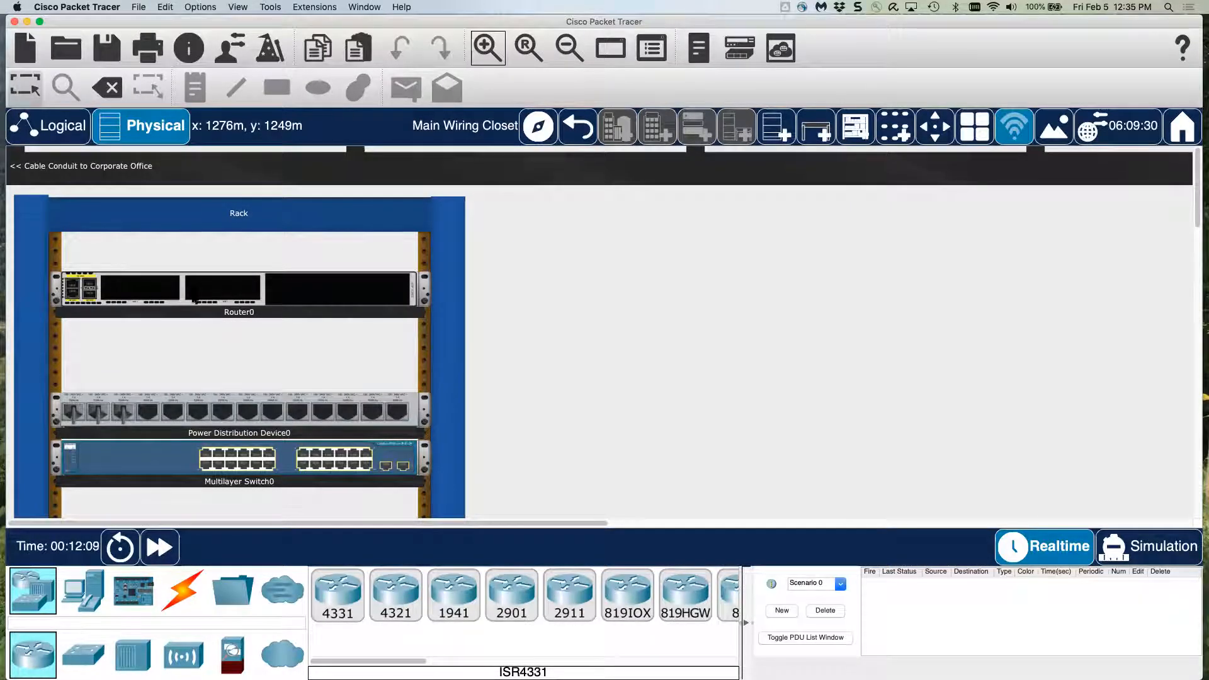
{"action": "scroll", "coordinate": [170, 356], "scroll_direction": "down", "scroll_amount": 5}
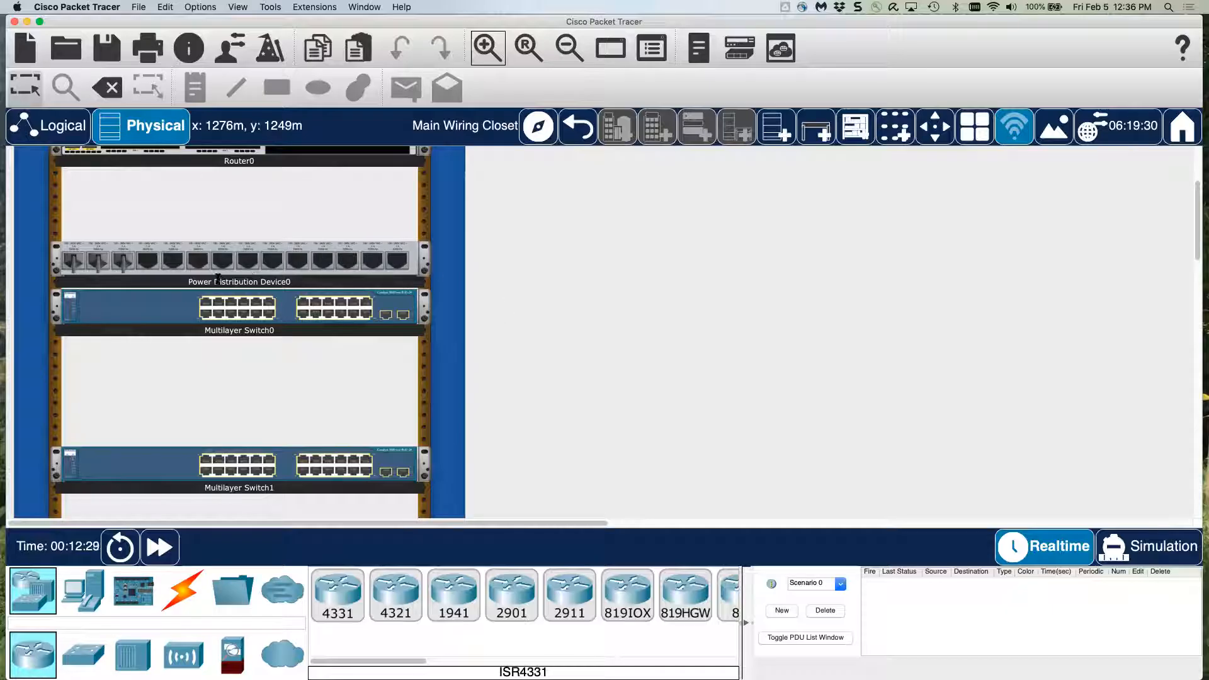
{"action": "scroll", "coordinate": [207, 275], "scroll_direction": "up", "scroll_amount": 2}
{"action": "scroll", "coordinate": [217, 276], "scroll_direction": "down", "scroll_amount": 4}
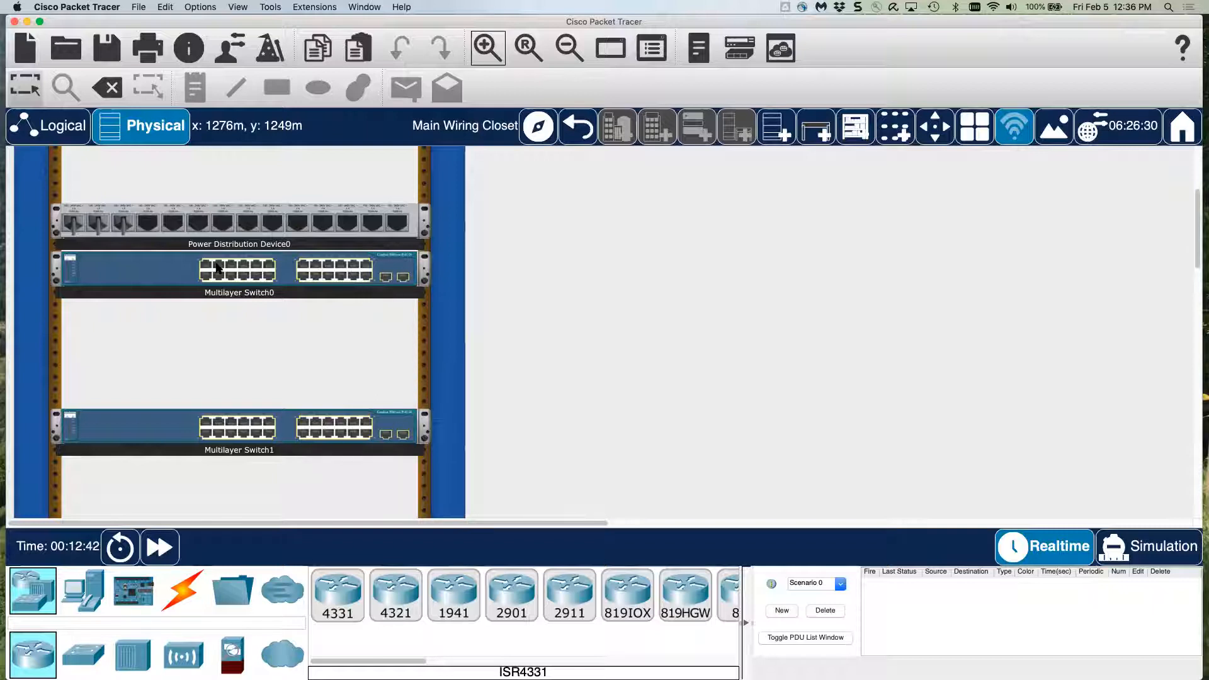
{"action": "scroll", "coordinate": [216, 268], "scroll_direction": "up", "scroll_amount": 3}
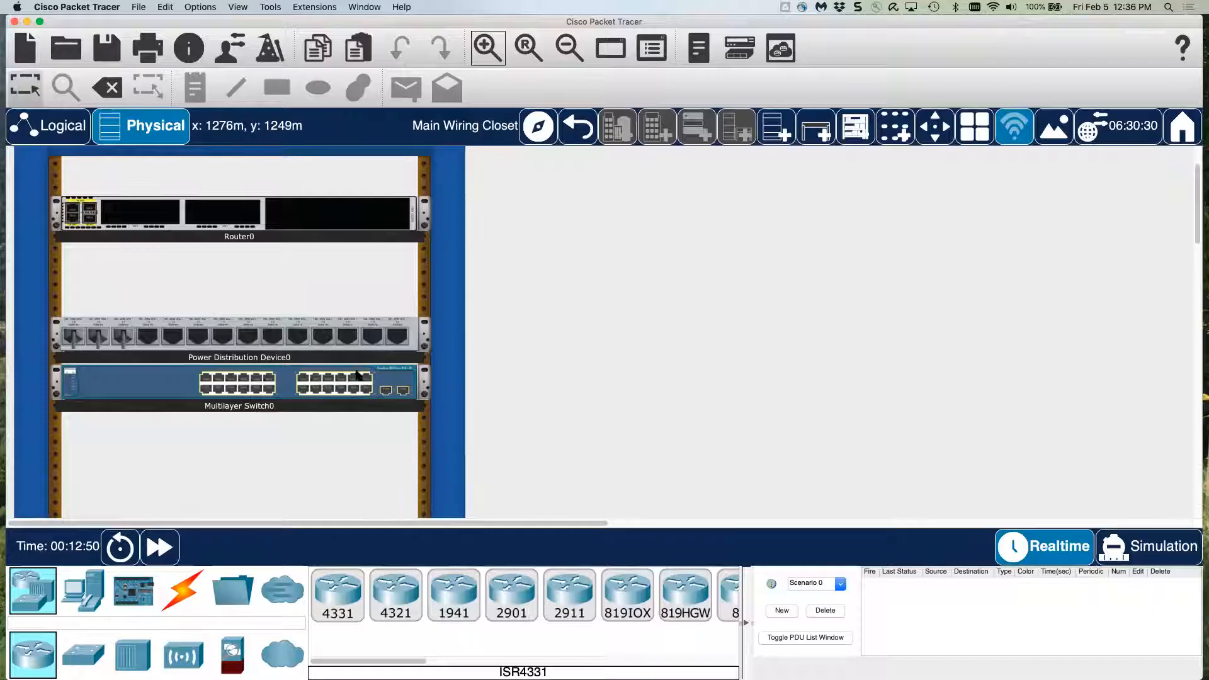
{"action": "left_click", "coordinate": [569, 49]}
{"action": "left_click", "coordinate": [569, 49]}
{"action": "left_click", "coordinate": [569, 49]}
{"action": "left_click", "coordinate": [569, 49]}
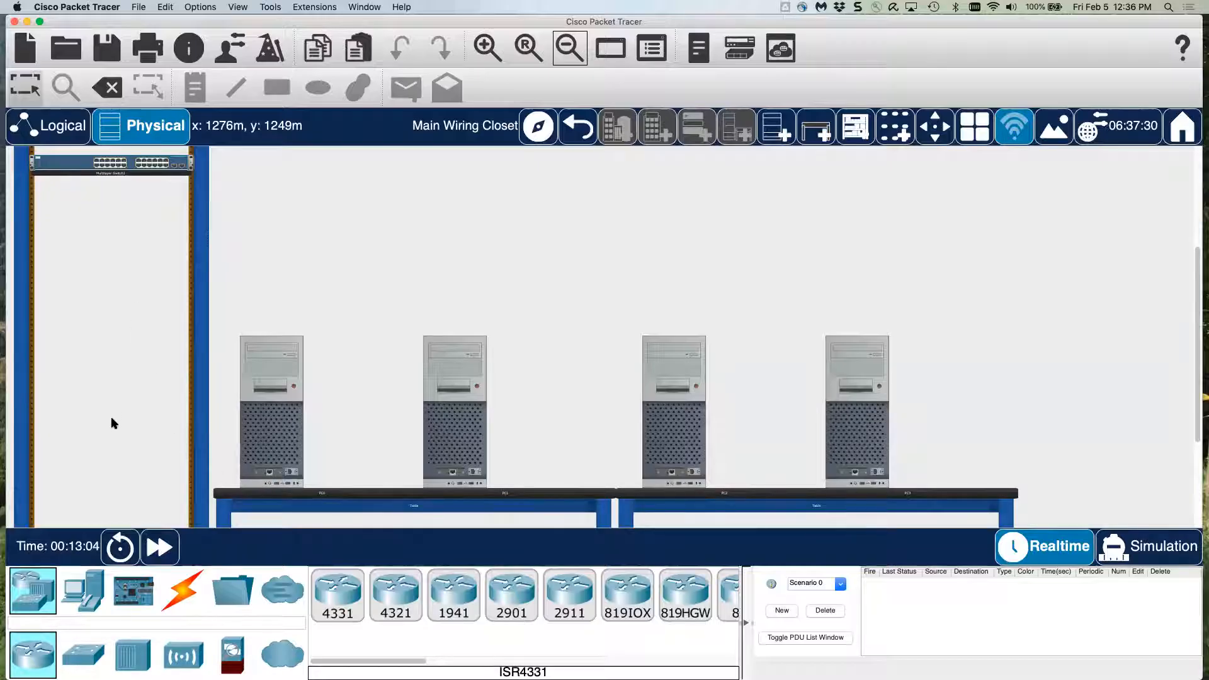
- Choose a Copper Straight-Through cable and attach its first end to the network port of PC0
{"action": "left_click", "coordinate": [186, 599]}
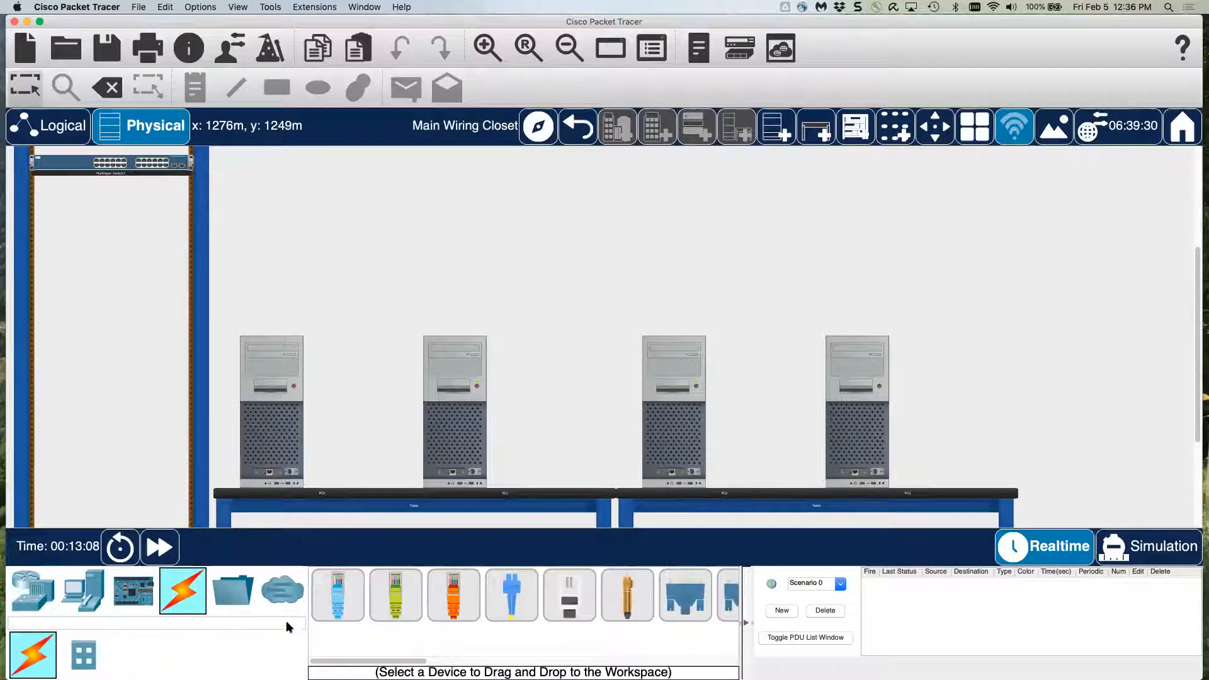
{"action": "left_click", "coordinate": [393, 597]}
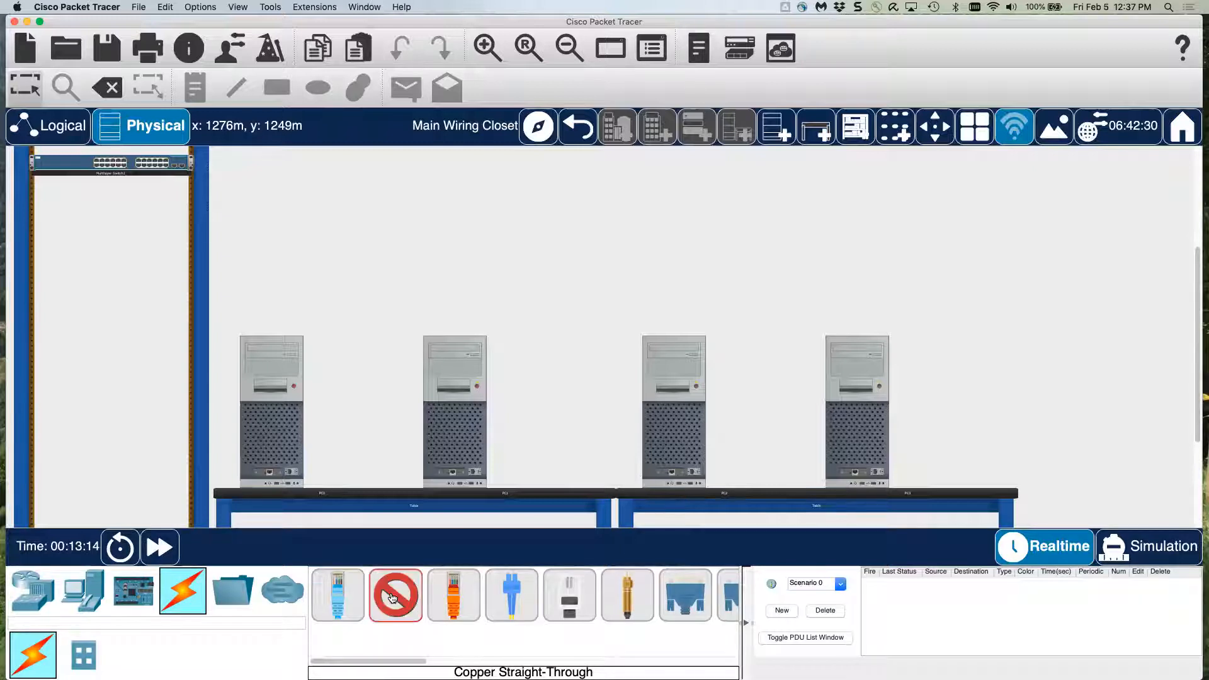
{"action": "left_click", "coordinate": [486, 53]}
{"action": "left_click", "coordinate": [487, 53]}
{"action": "left_click", "coordinate": [487, 53]}
{"action": "scroll", "coordinate": [660, 324], "scroll_direction": "down", "scroll_amount": 6}
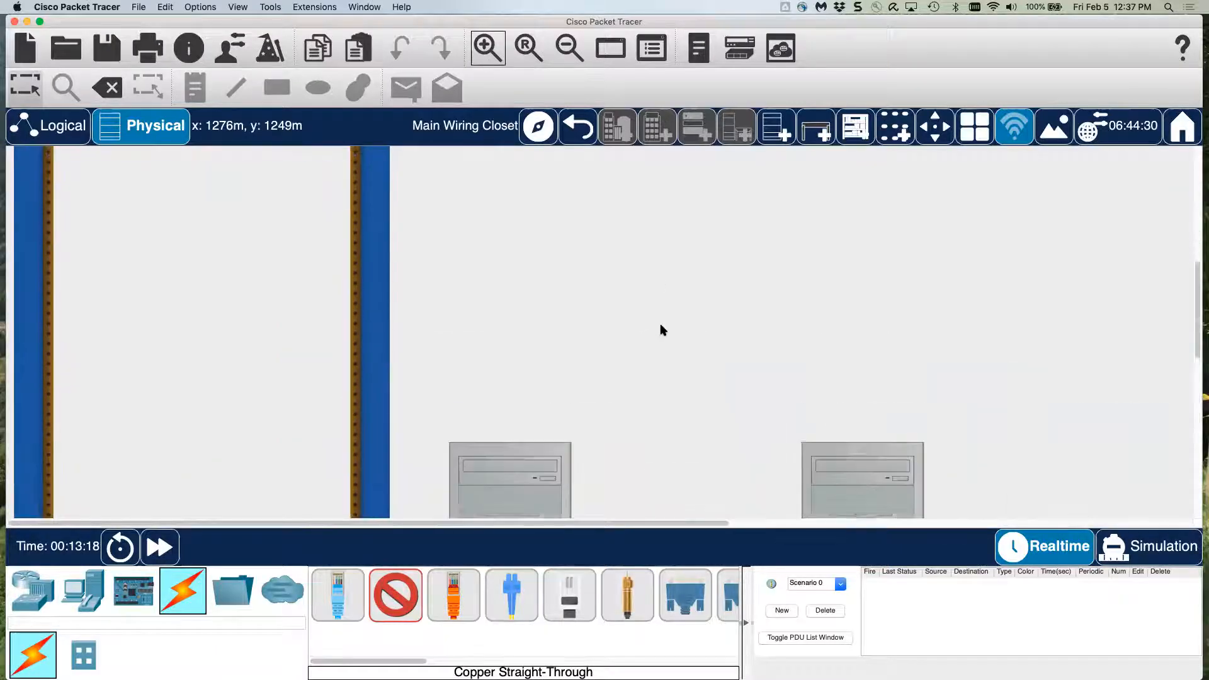
{"action": "scroll", "coordinate": [659, 324], "scroll_direction": "down", "scroll_amount": 7}
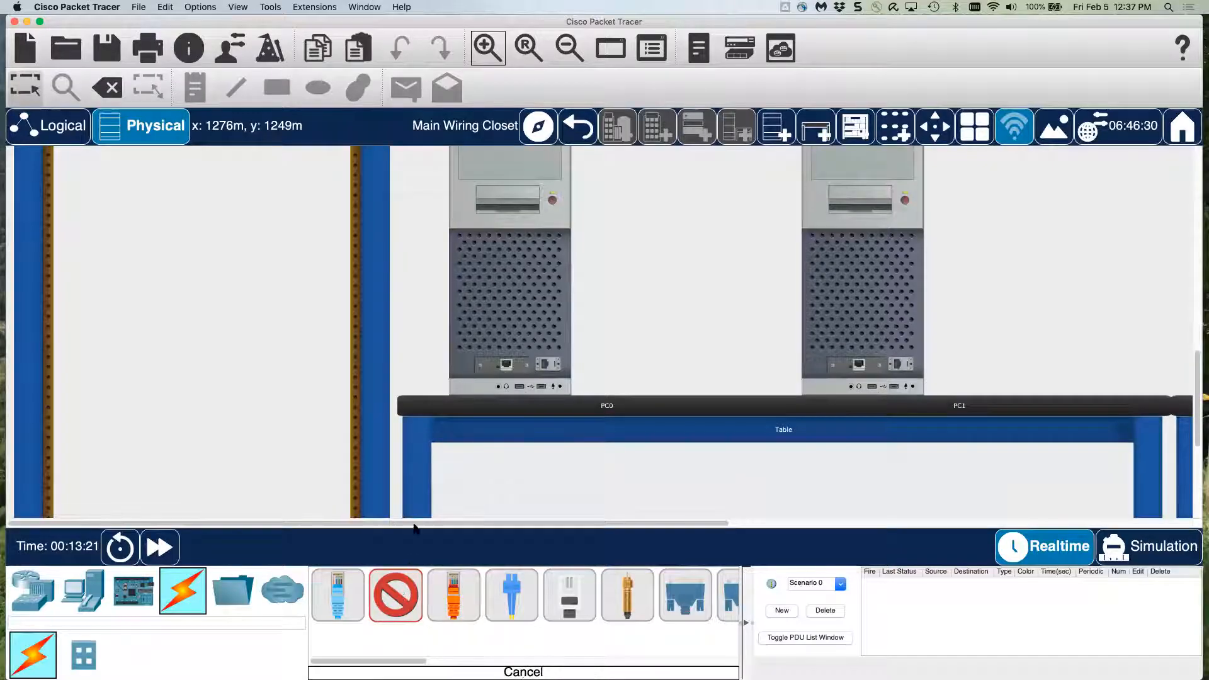
{"action": "left_click", "coordinate": [506, 366]}
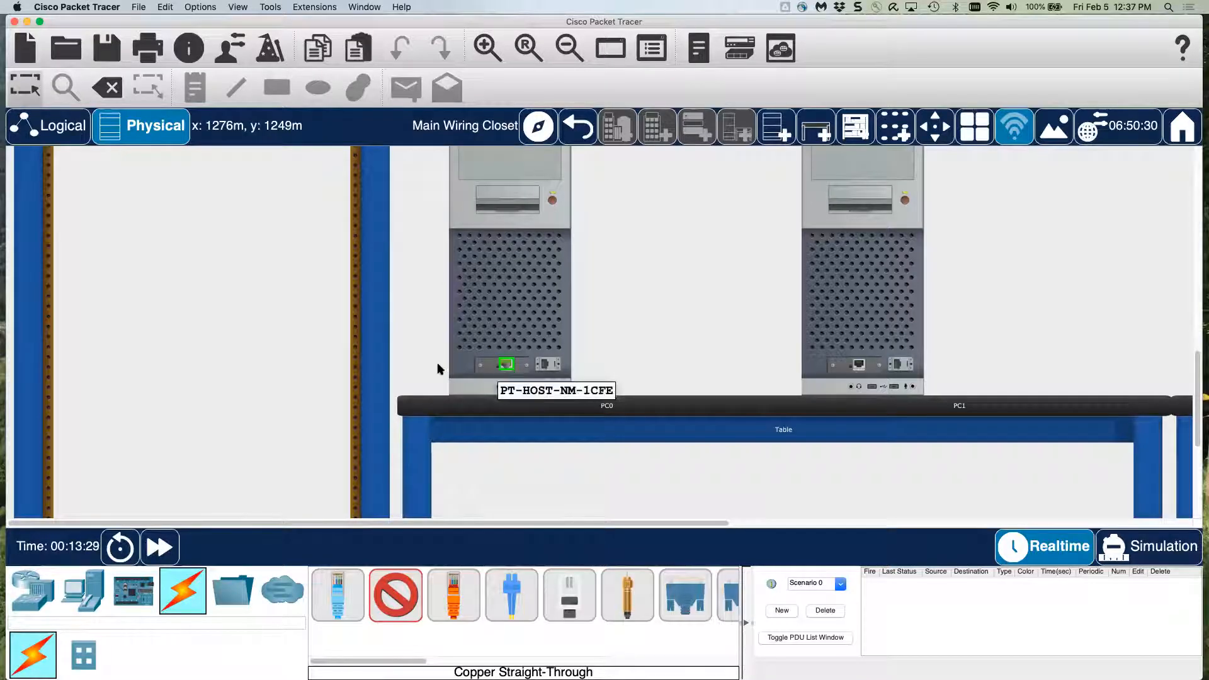
- Attach the cable's other end to the second port in the upper row of Multilayer Switch0
{"action": "scroll", "coordinate": [151, 383], "scroll_direction": "up", "scroll_amount": 5}
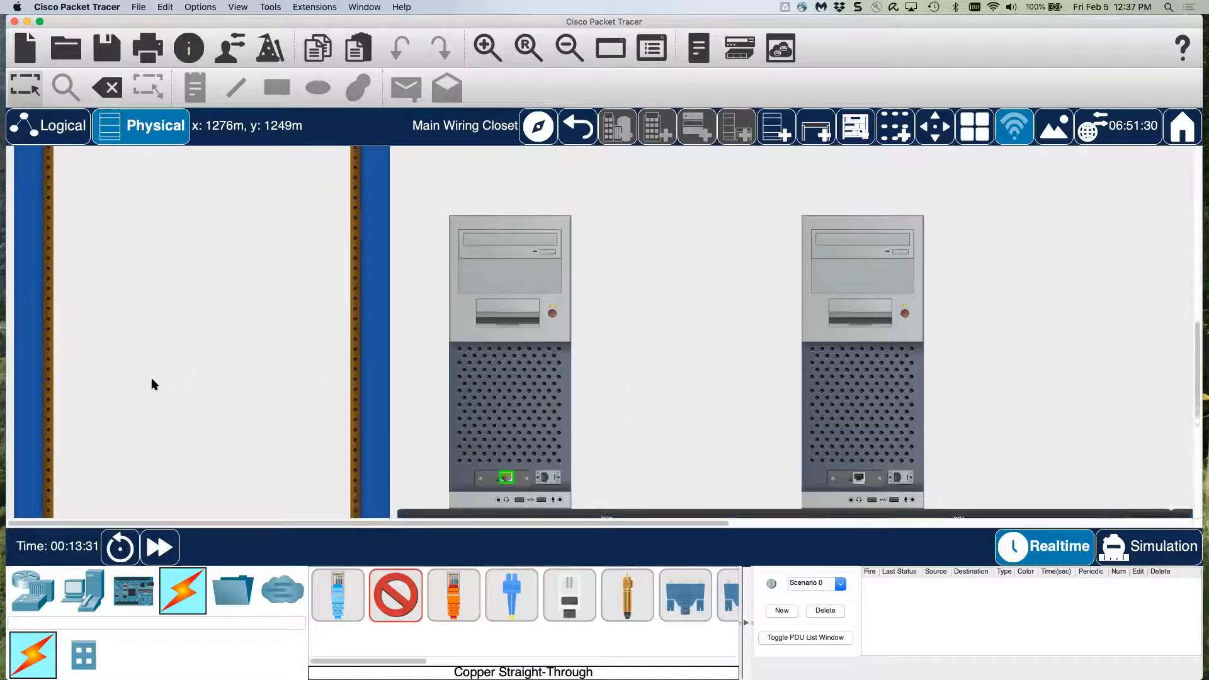
{"action": "scroll", "coordinate": [152, 382], "scroll_direction": "up", "scroll_amount": 8}
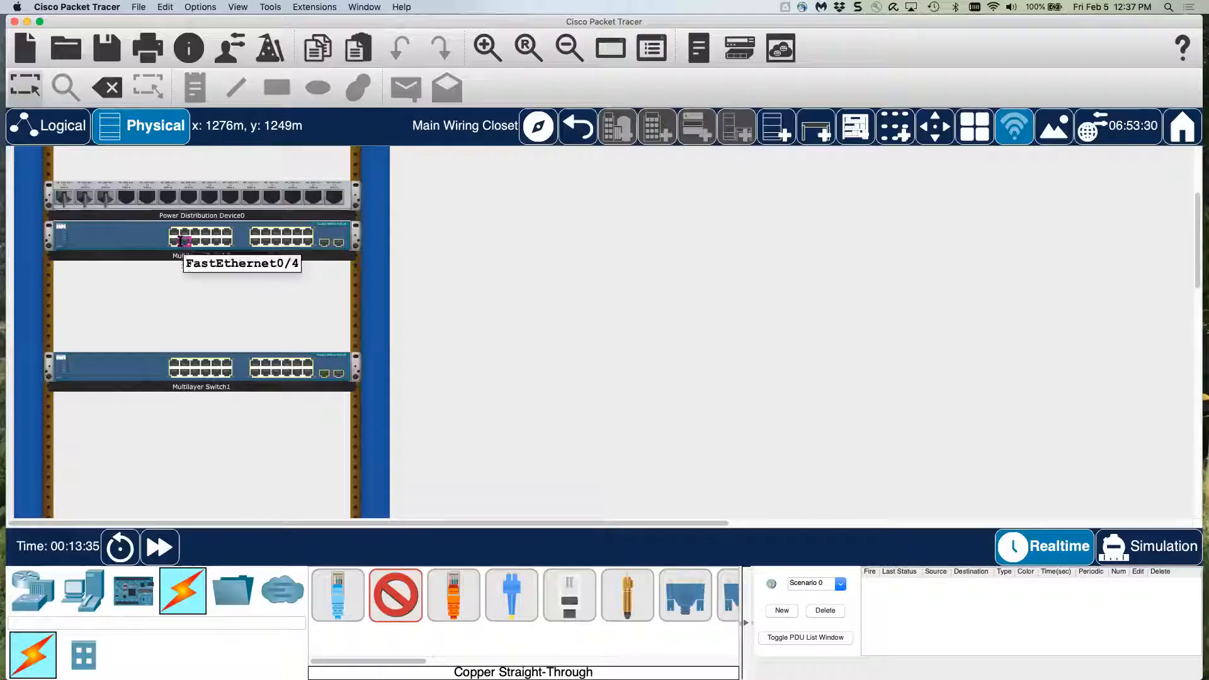
{"action": "left_click", "coordinate": [487, 51]}
{"action": "left_click", "coordinate": [486, 52]}
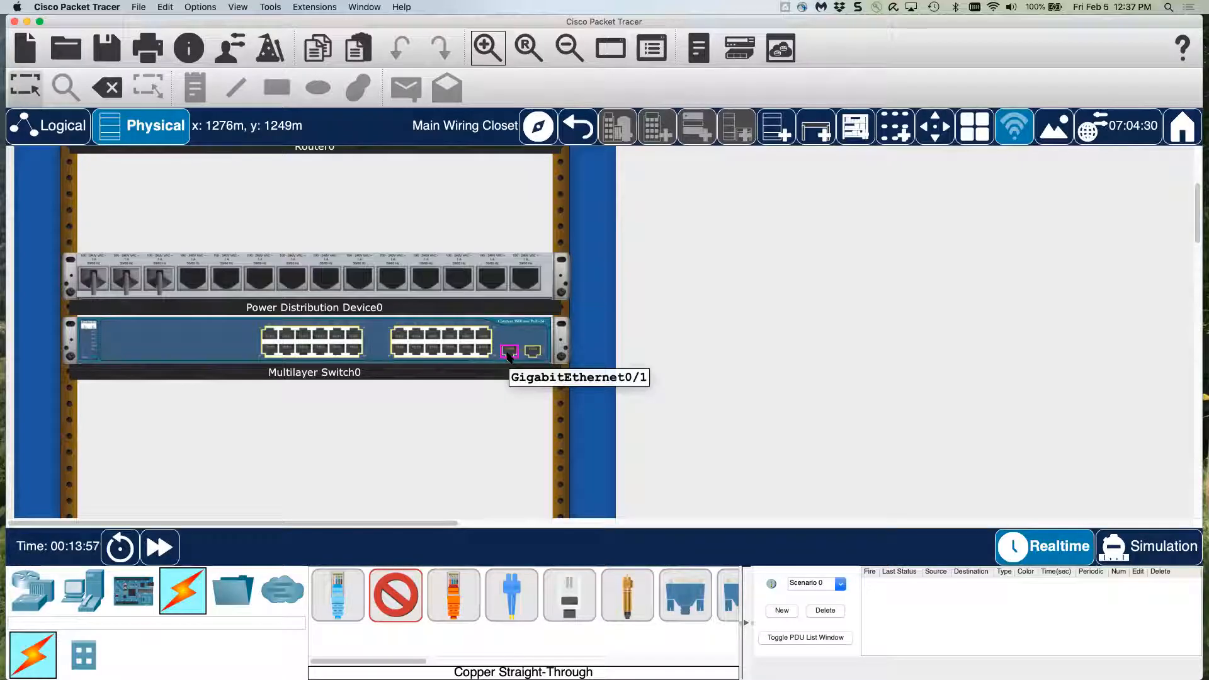
{"action": "left_click", "coordinate": [285, 337]}
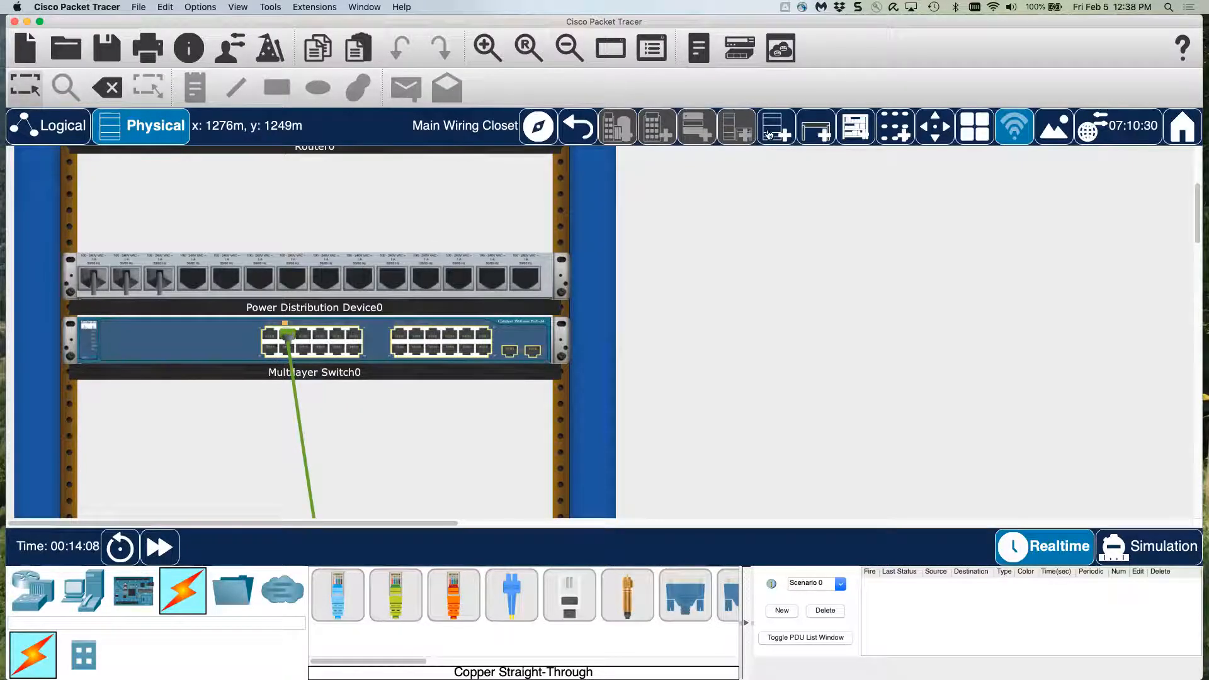
- Examine the new cable's connection at Multilayer Switch0 and its run down the rack to PC0
{"action": "left_click", "coordinate": [486, 49]}
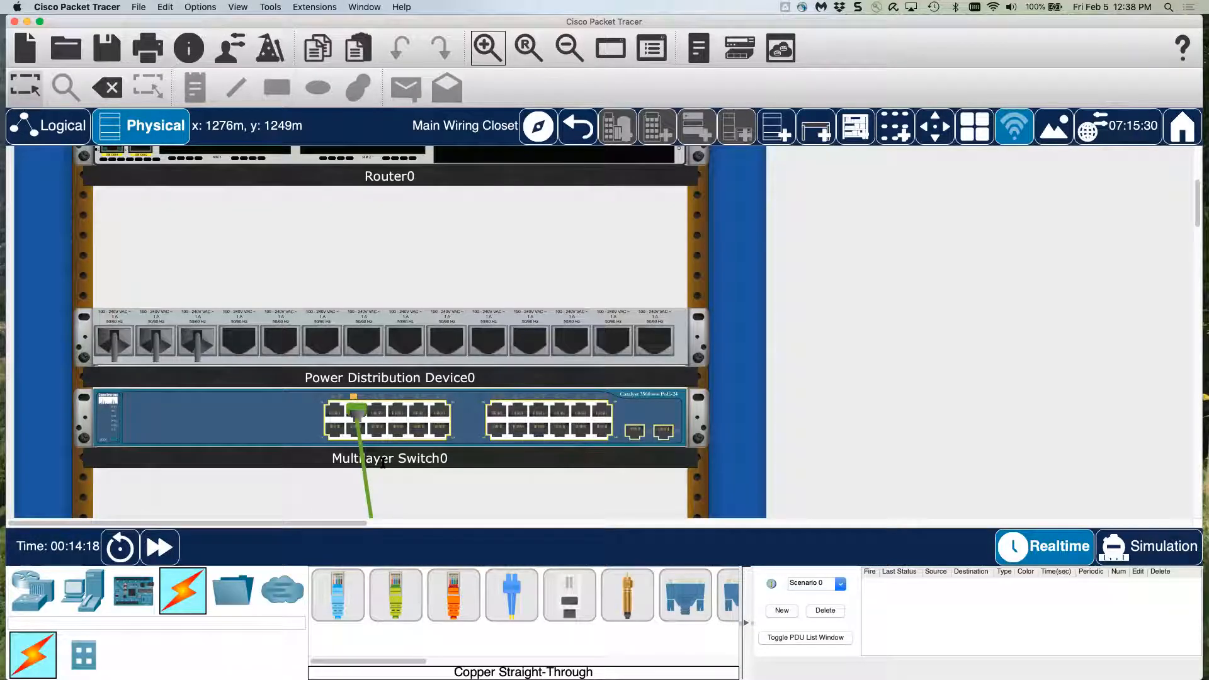
{"action": "scroll", "coordinate": [383, 463], "scroll_direction": "down", "scroll_amount": 1}
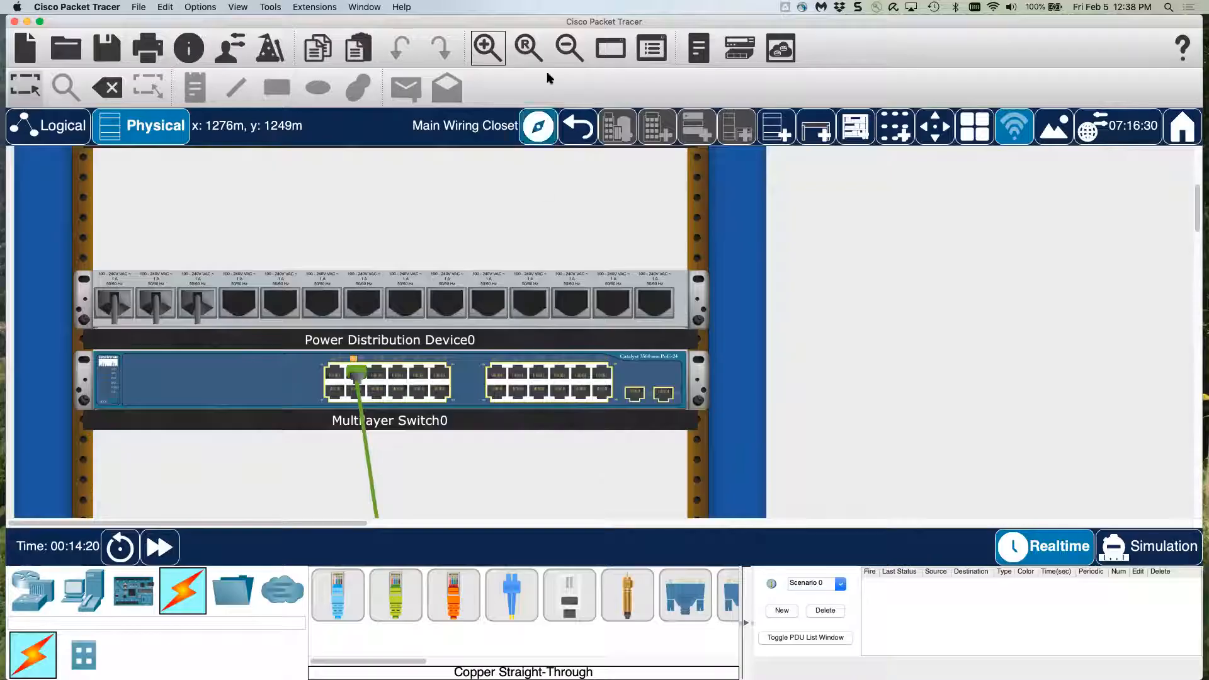
{"action": "left_click", "coordinate": [567, 49]}
{"action": "left_click", "coordinate": [566, 50]}
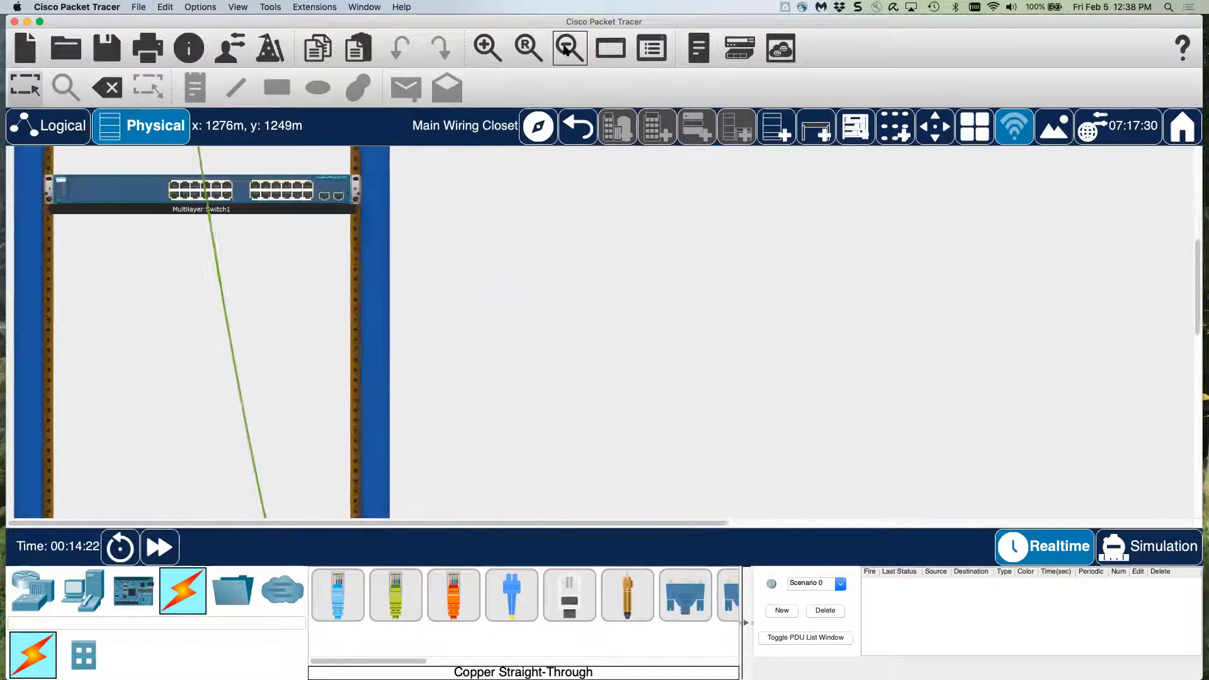
{"action": "left_click", "coordinate": [566, 51]}
{"action": "left_click", "coordinate": [566, 51]}
{"action": "left_click", "coordinate": [566, 51]}
{"action": "scroll", "coordinate": [381, 242], "scroll_direction": "up", "scroll_amount": 3}
{"action": "scroll", "coordinate": [381, 242], "scroll_direction": "up", "scroll_amount": 2}
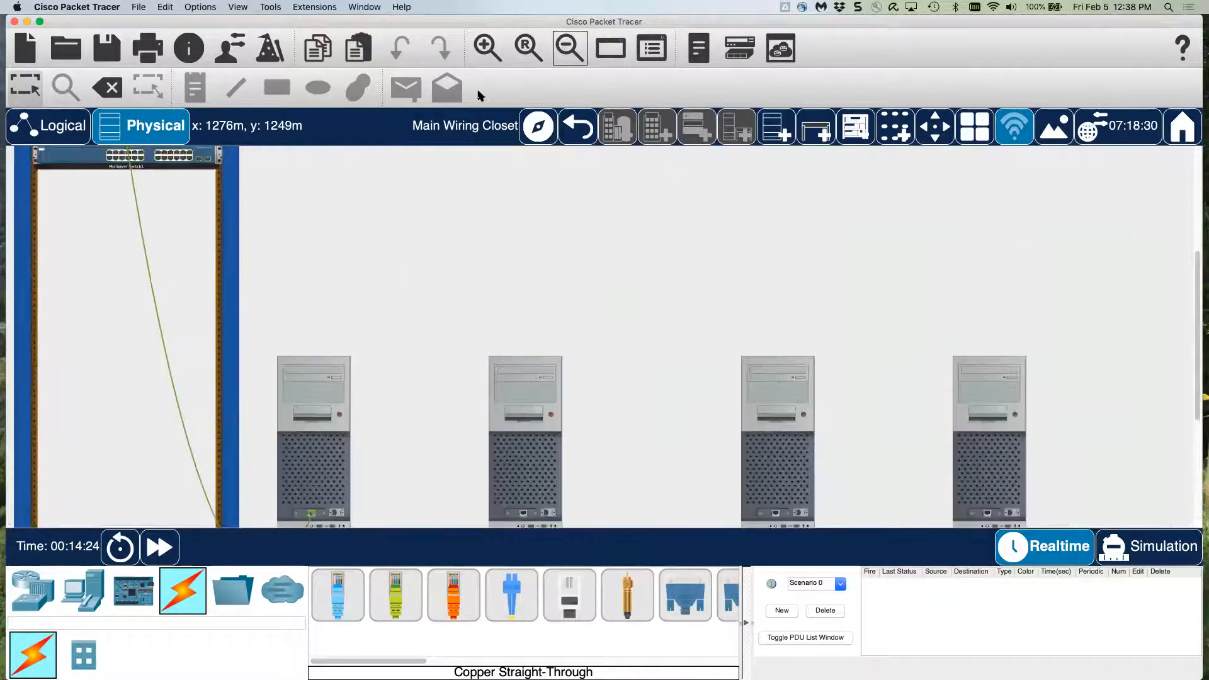
{"action": "left_click", "coordinate": [569, 48]}
{"action": "scroll", "coordinate": [414, 201], "scroll_direction": "up", "scroll_amount": 2}
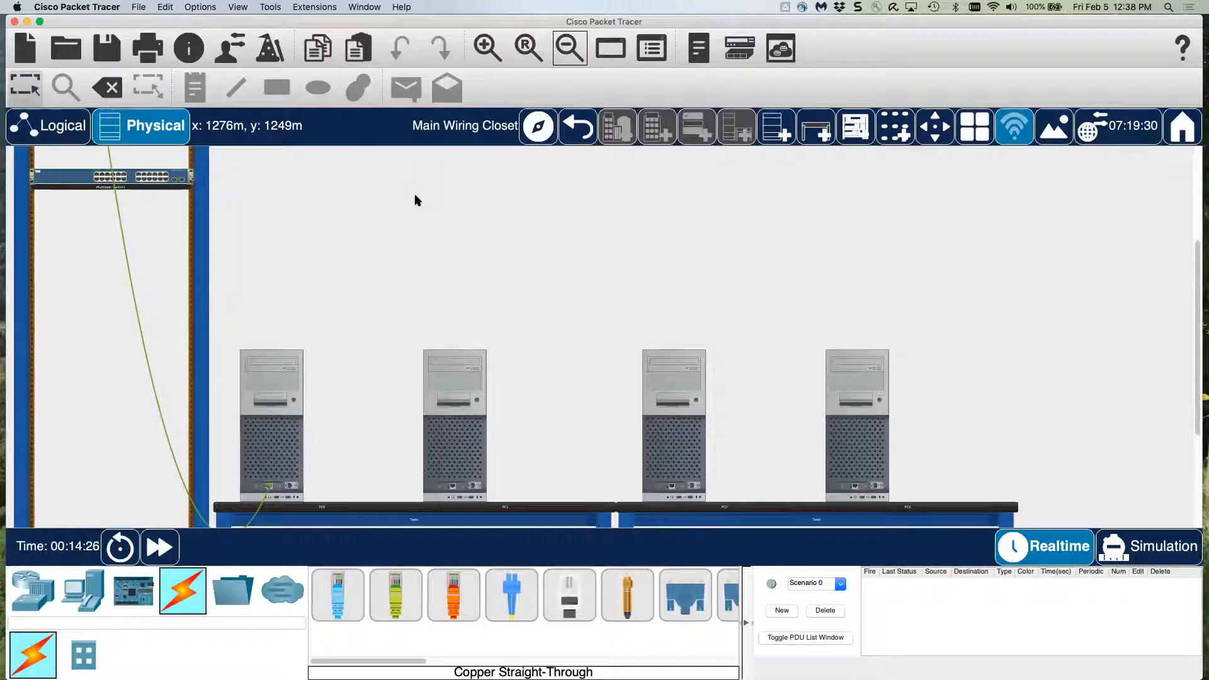
{"action": "scroll", "coordinate": [407, 206], "scroll_direction": "up", "scroll_amount": 1}
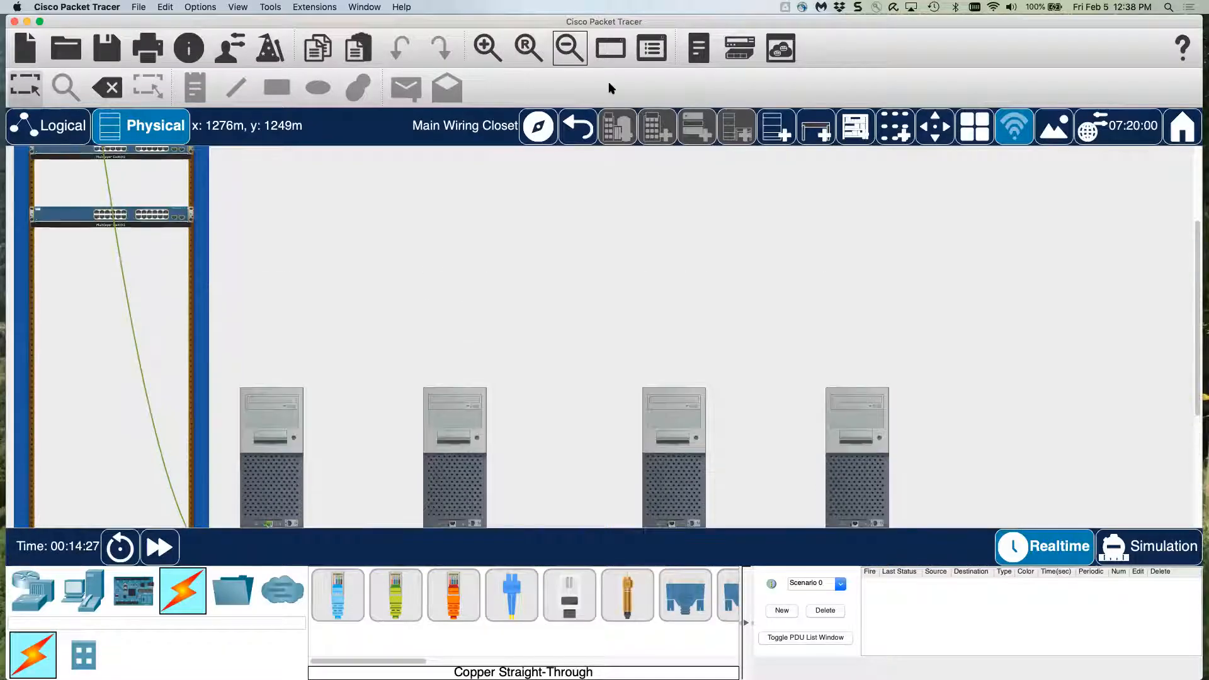
- Connect PC1's network port to the sixth port in Multilayer Switch0's upper row using a Copper Straight-Through cable
{"action": "left_click", "coordinate": [568, 49]}
{"action": "scroll", "coordinate": [397, 289], "scroll_direction": "up", "scroll_amount": 4}
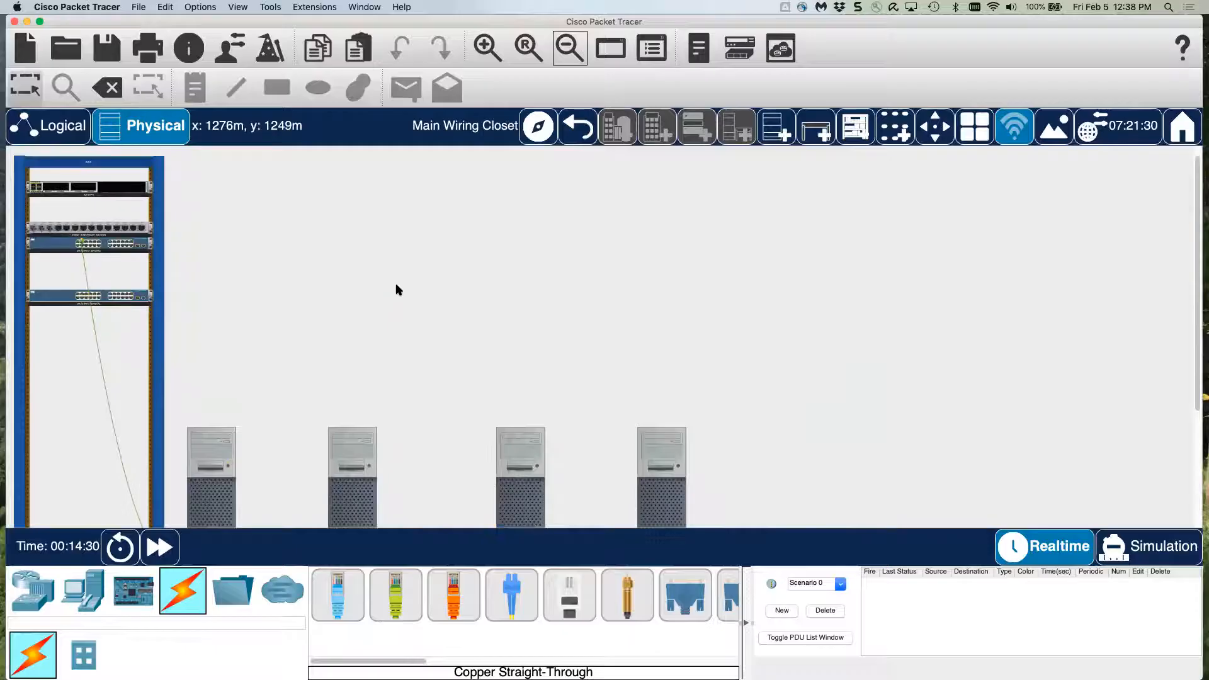
{"action": "scroll", "coordinate": [384, 296], "scroll_direction": "down", "scroll_amount": 1}
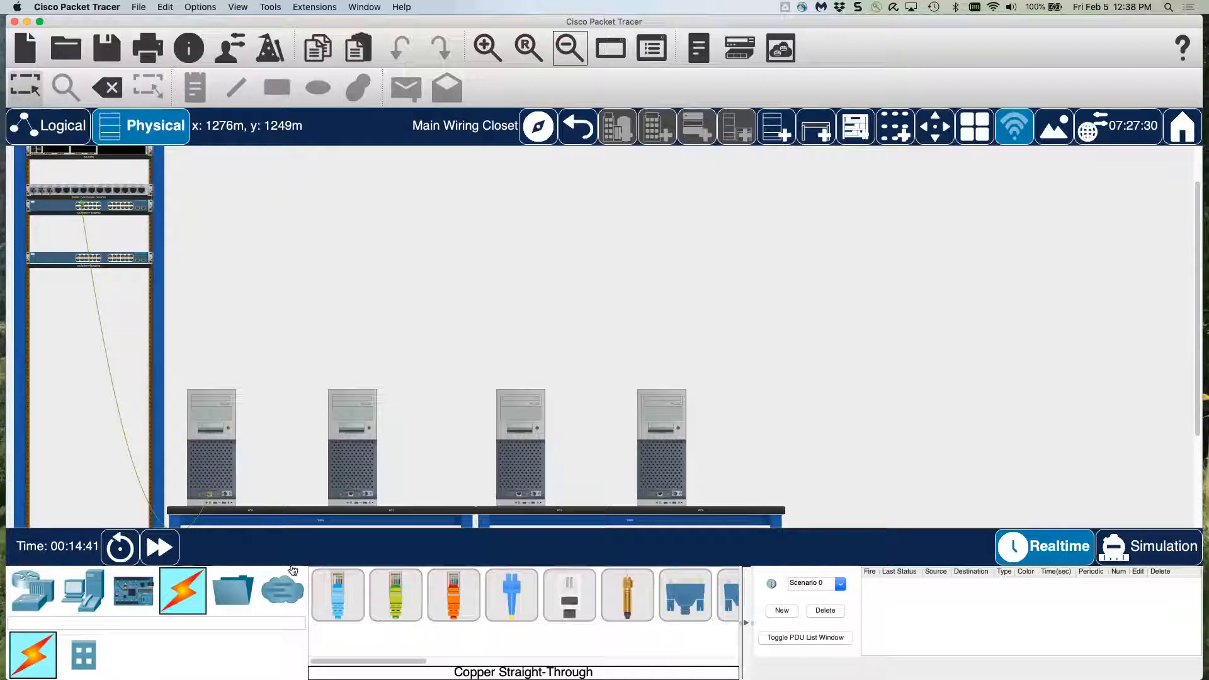
{"action": "left_click", "coordinate": [394, 600]}
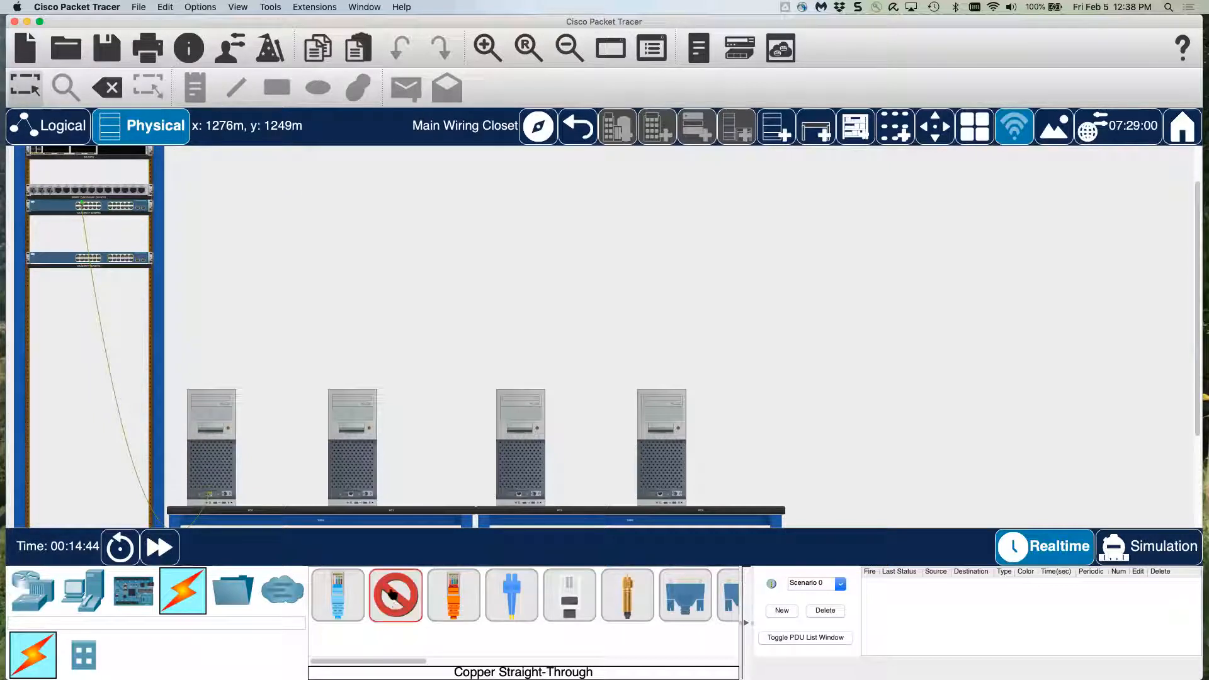
{"action": "left_click", "coordinate": [350, 494]}
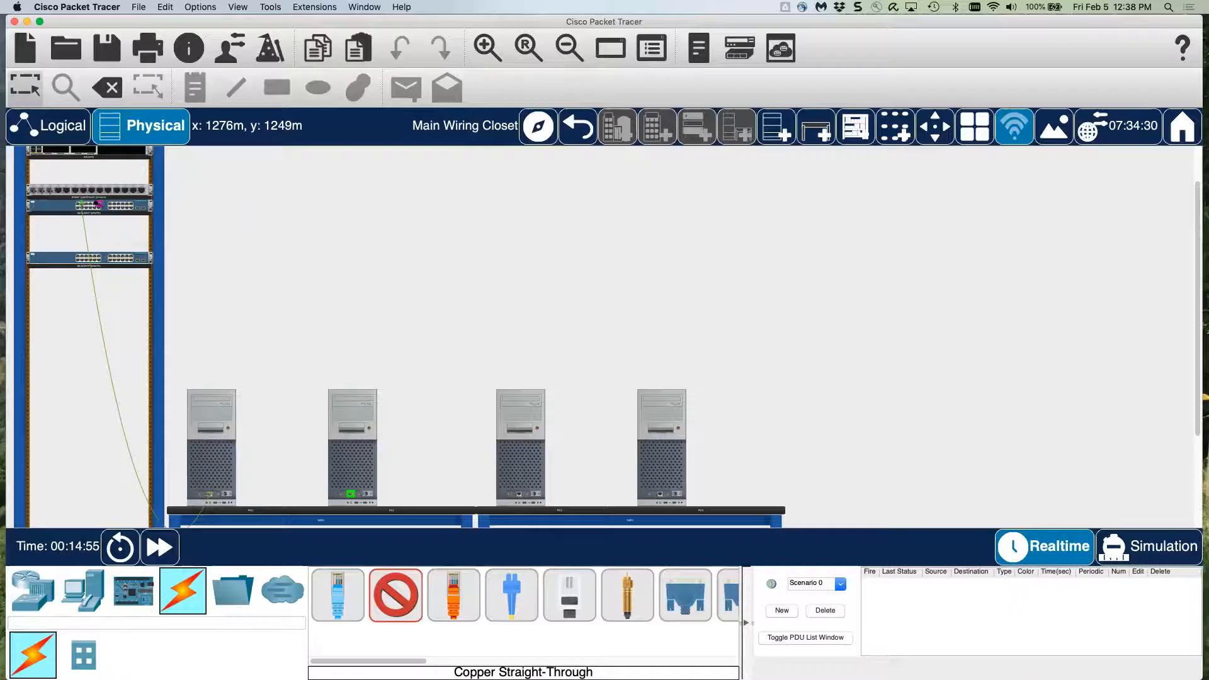
{"action": "left_click", "coordinate": [99, 206]}
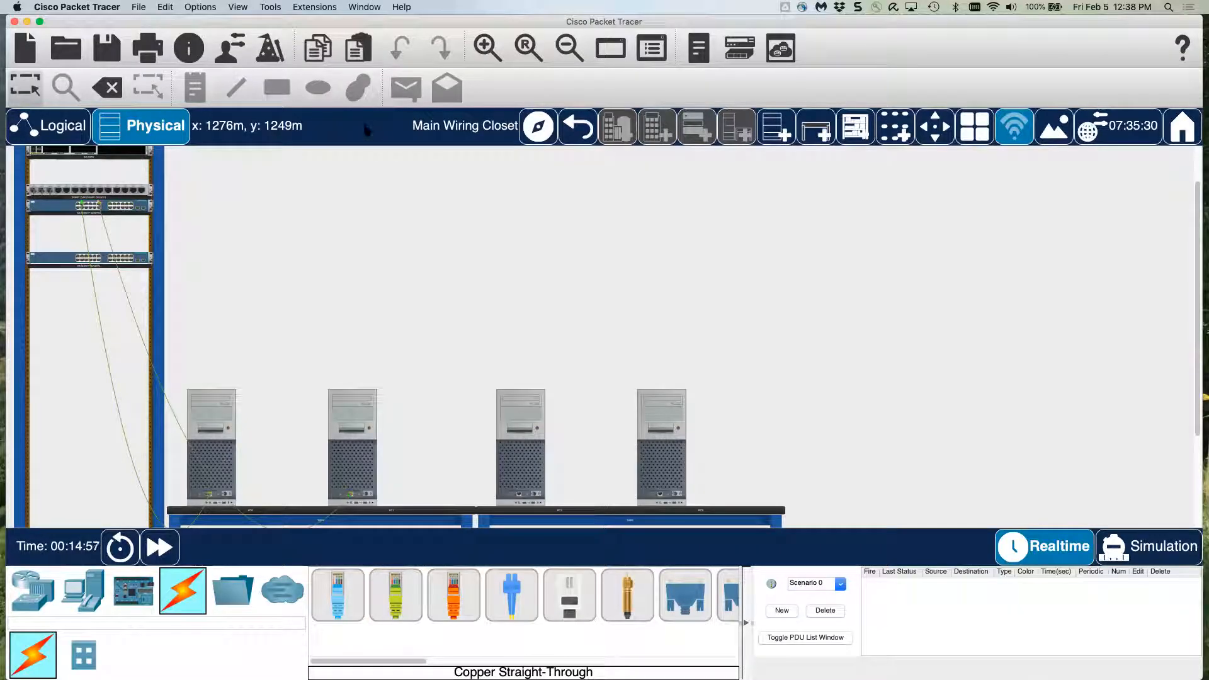
- Examine PC1's cable connection at Multilayer Switch0 and both cables' runs down past Multilayer Switch1 to the PCs
{"action": "left_click", "coordinate": [488, 47]}
{"action": "left_click", "coordinate": [488, 47]}
{"action": "left_click", "coordinate": [488, 47]}
{"action": "left_click", "coordinate": [488, 47]}
{"action": "left_click", "coordinate": [488, 47]}
{"action": "left_click", "coordinate": [488, 47]}
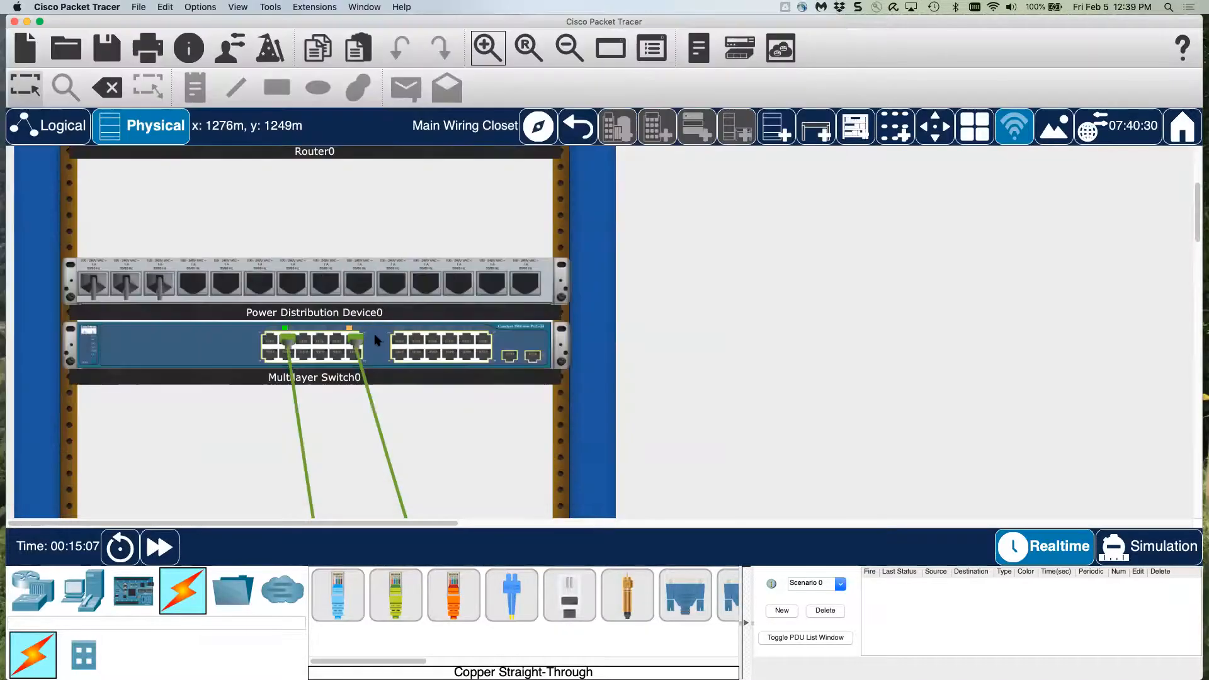
{"action": "mouse_move", "coordinate": [378, 343]}
{"action": "scroll", "coordinate": [690, 344], "scroll_direction": "down", "scroll_amount": 2}
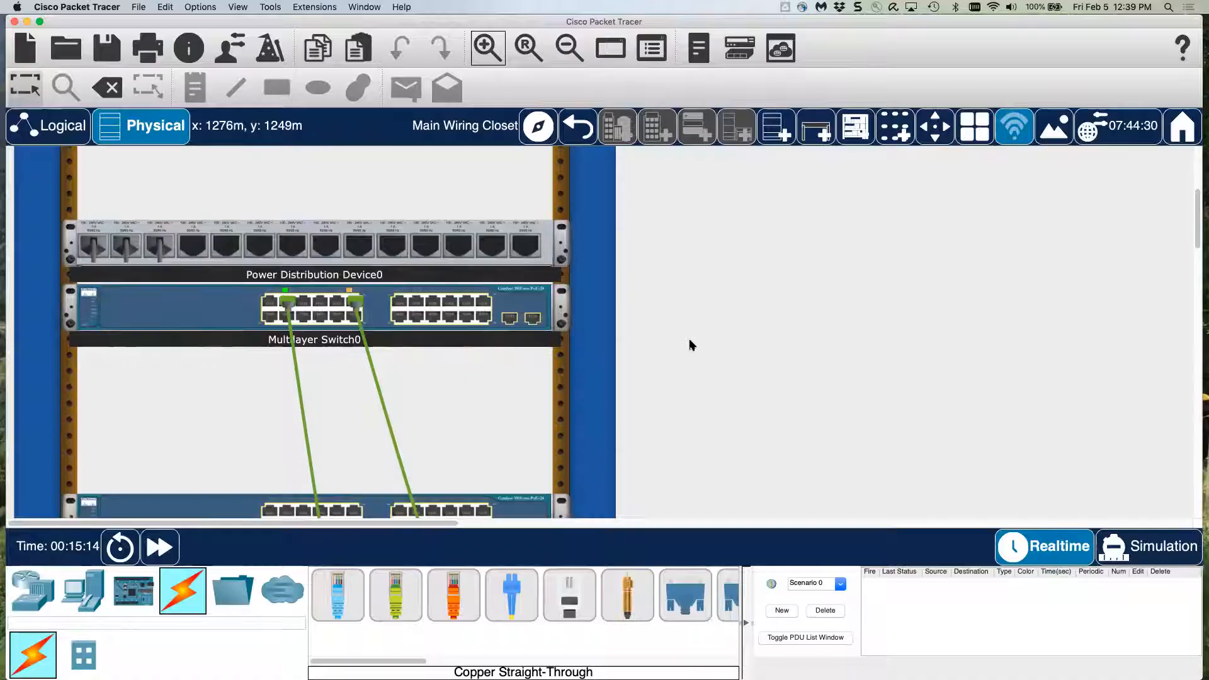
{"action": "scroll", "coordinate": [690, 344], "scroll_direction": "down", "scroll_amount": 10}
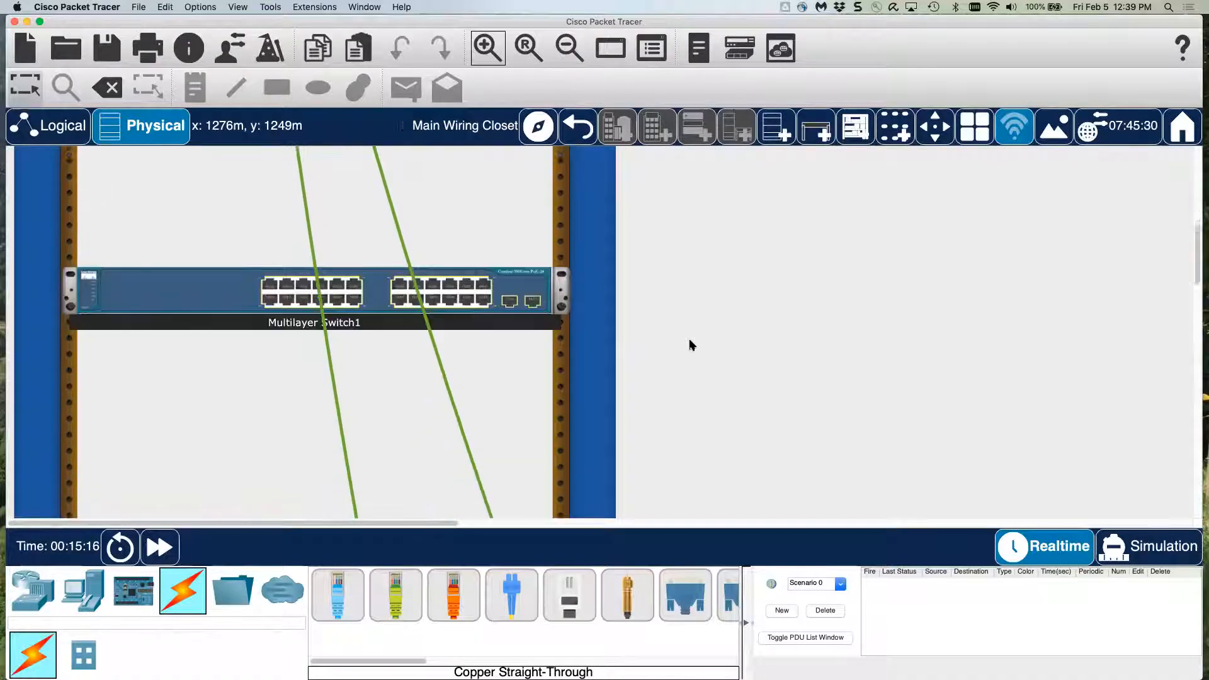
{"action": "left_click", "coordinate": [569, 47]}
{"action": "left_click", "coordinate": [569, 48]}
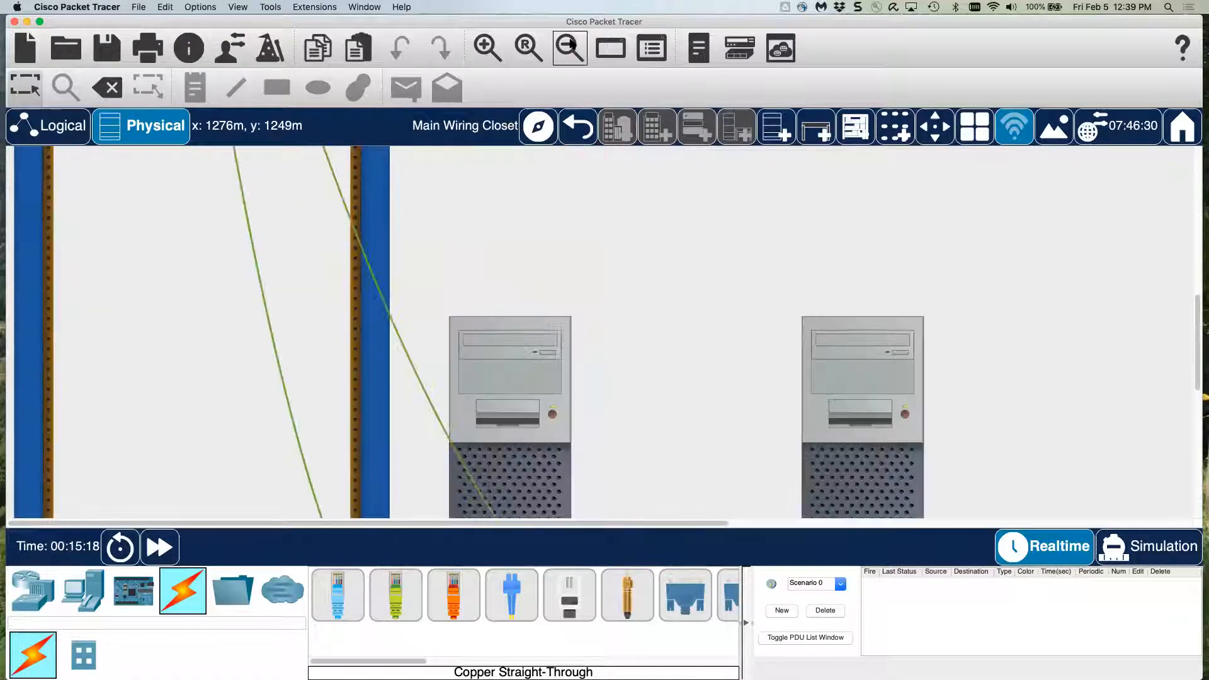
{"action": "left_click", "coordinate": [569, 48]}
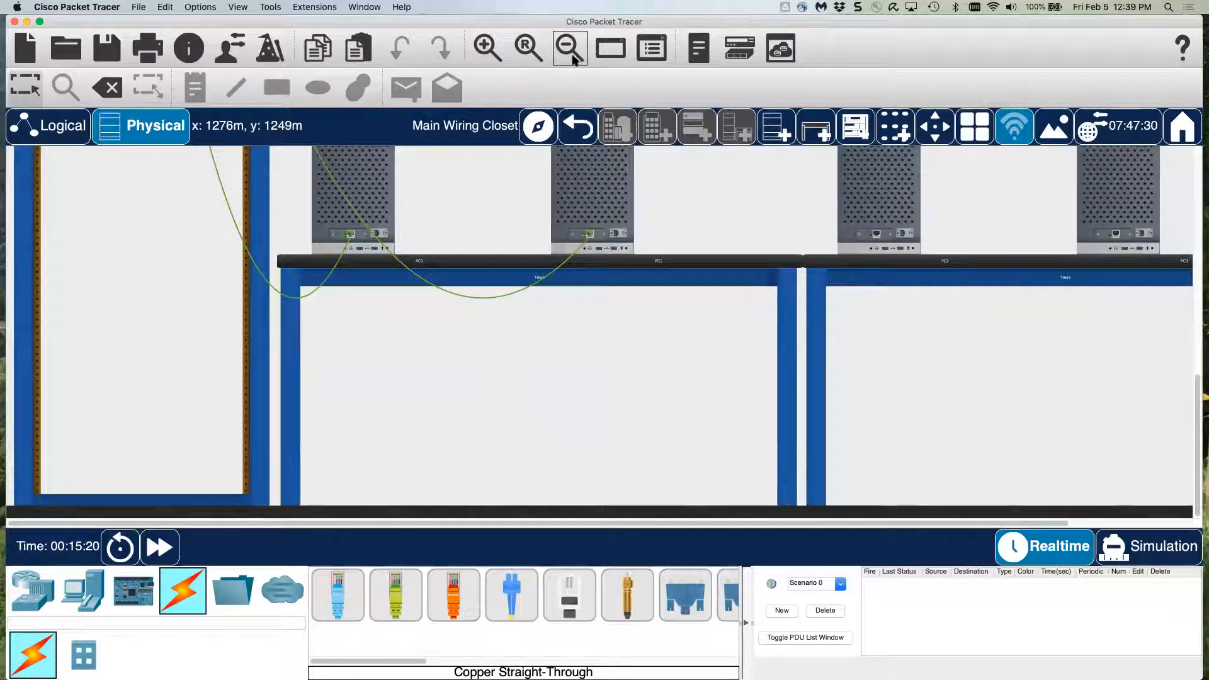
{"action": "left_click", "coordinate": [572, 53]}
{"action": "scroll", "coordinate": [450, 279], "scroll_direction": "up", "scroll_amount": 5}
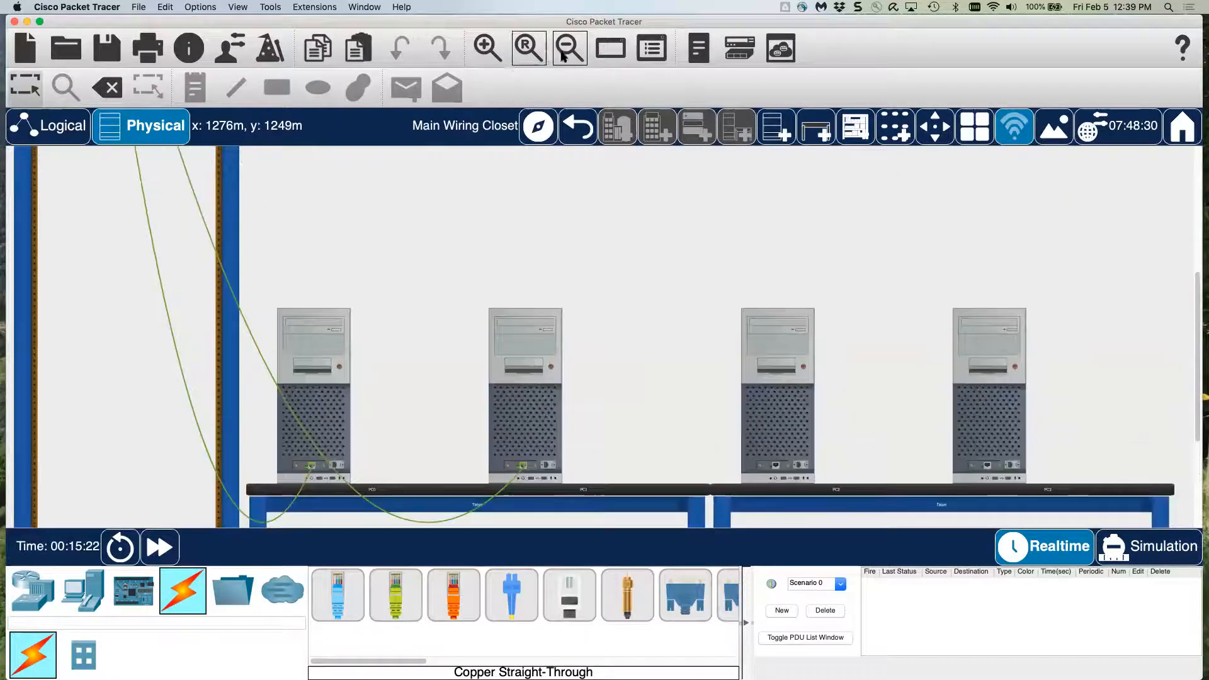
{"action": "left_click", "coordinate": [568, 50]}
{"action": "left_click", "coordinate": [568, 51]}
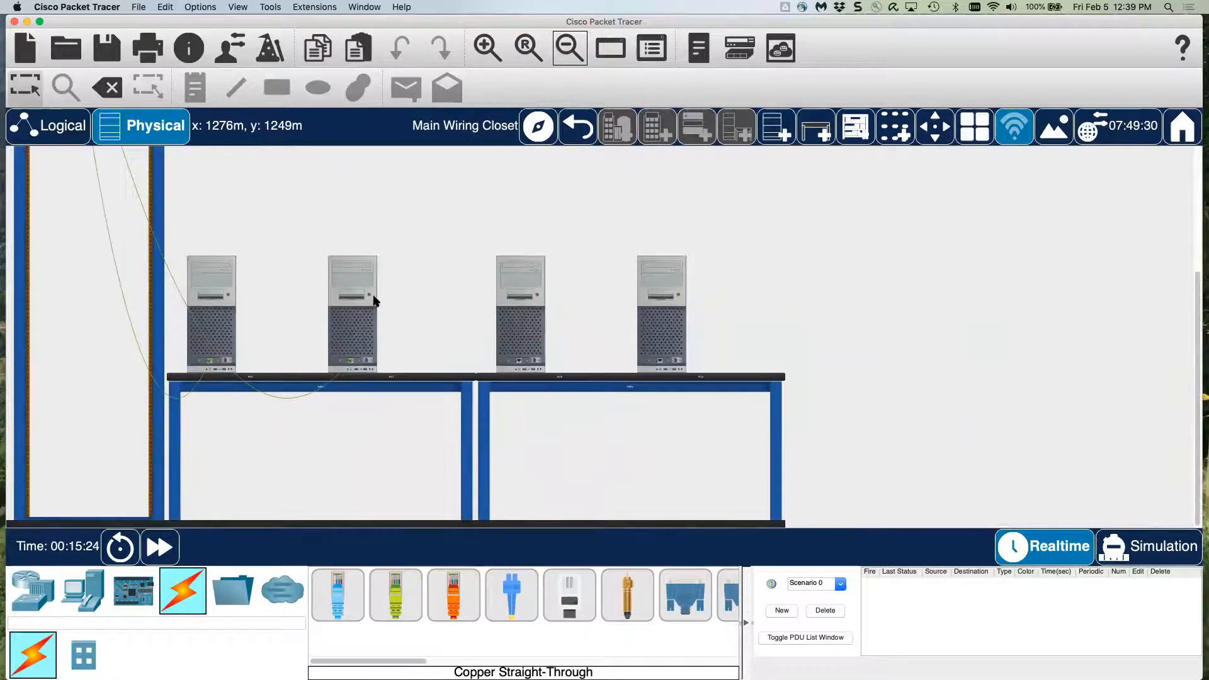
- Connect PC2's network port to the first upper-row port of Multilayer Switch1 using a Copper Straight-Through cable
{"action": "scroll", "coordinate": [374, 300], "scroll_direction": "up", "scroll_amount": 4}
{"action": "scroll", "coordinate": [340, 289], "scroll_direction": "down", "scroll_amount": 2}
{"action": "scroll", "coordinate": [217, 220], "scroll_direction": "up", "scroll_amount": 1}
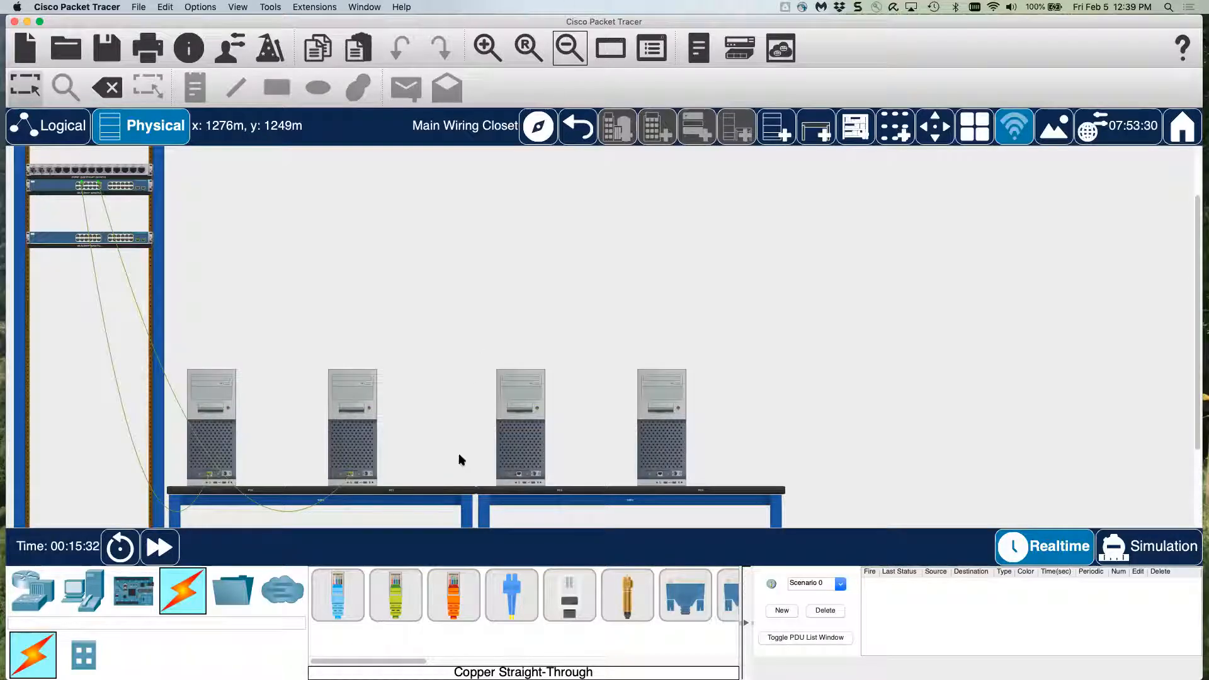
{"action": "left_click", "coordinate": [396, 595]}
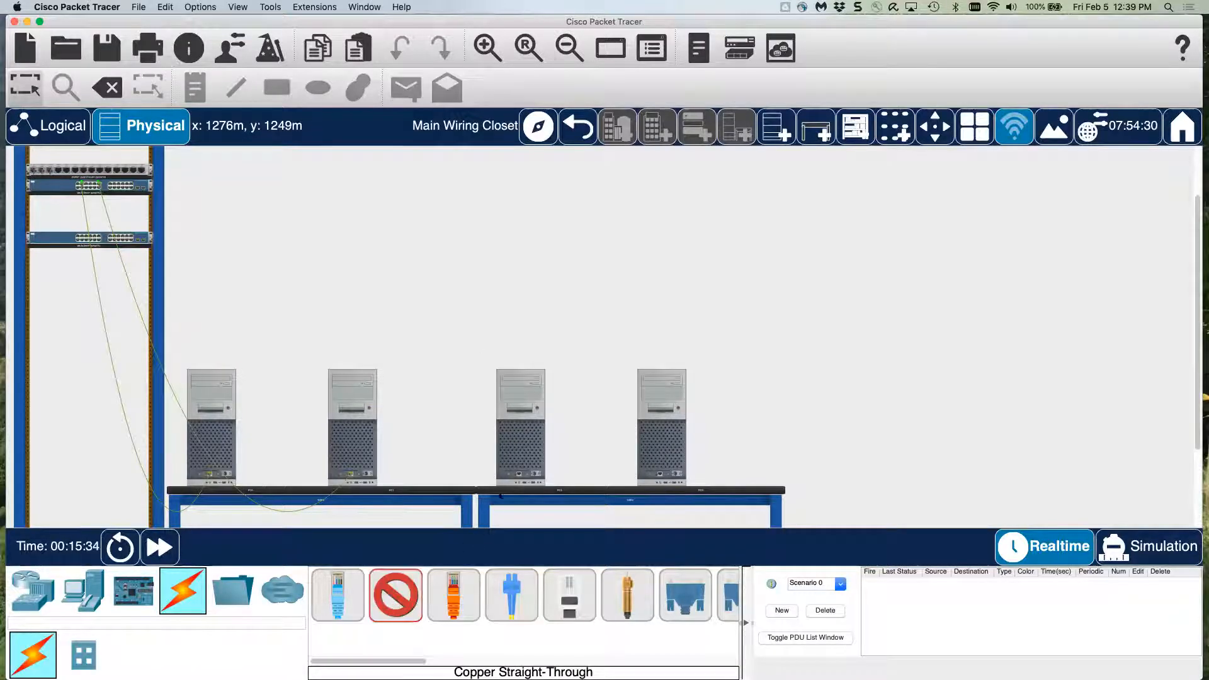
{"action": "left_click", "coordinate": [518, 473]}
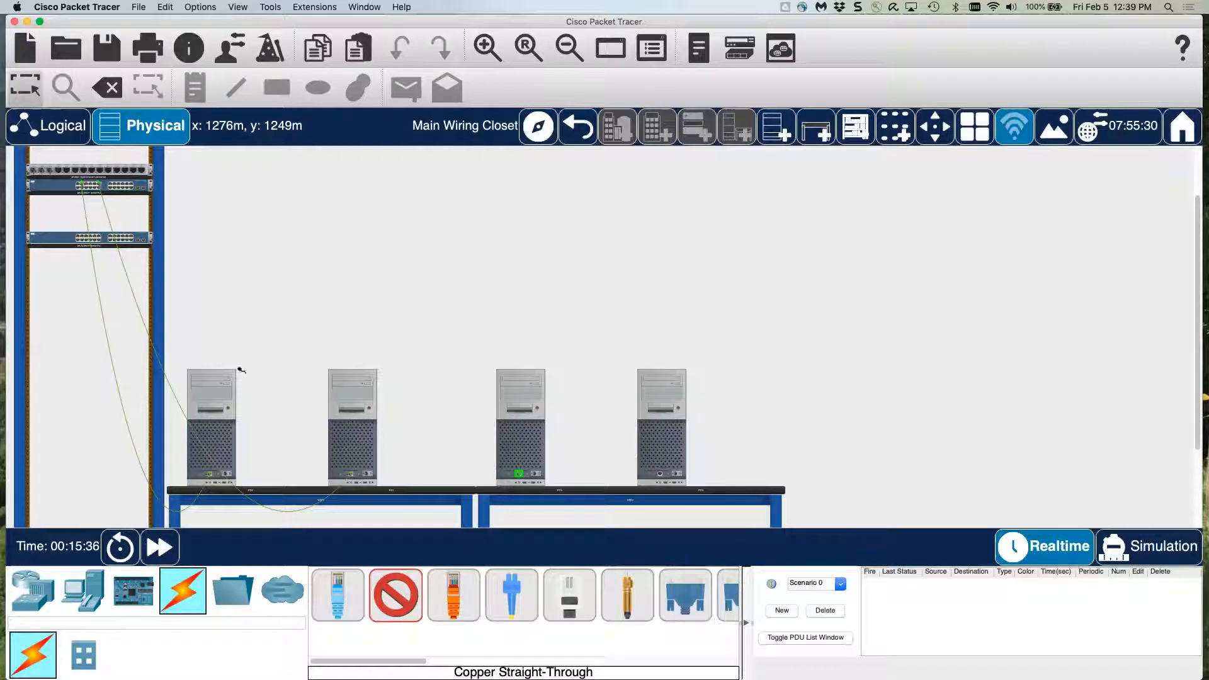
{"action": "left_click", "coordinate": [80, 236]}
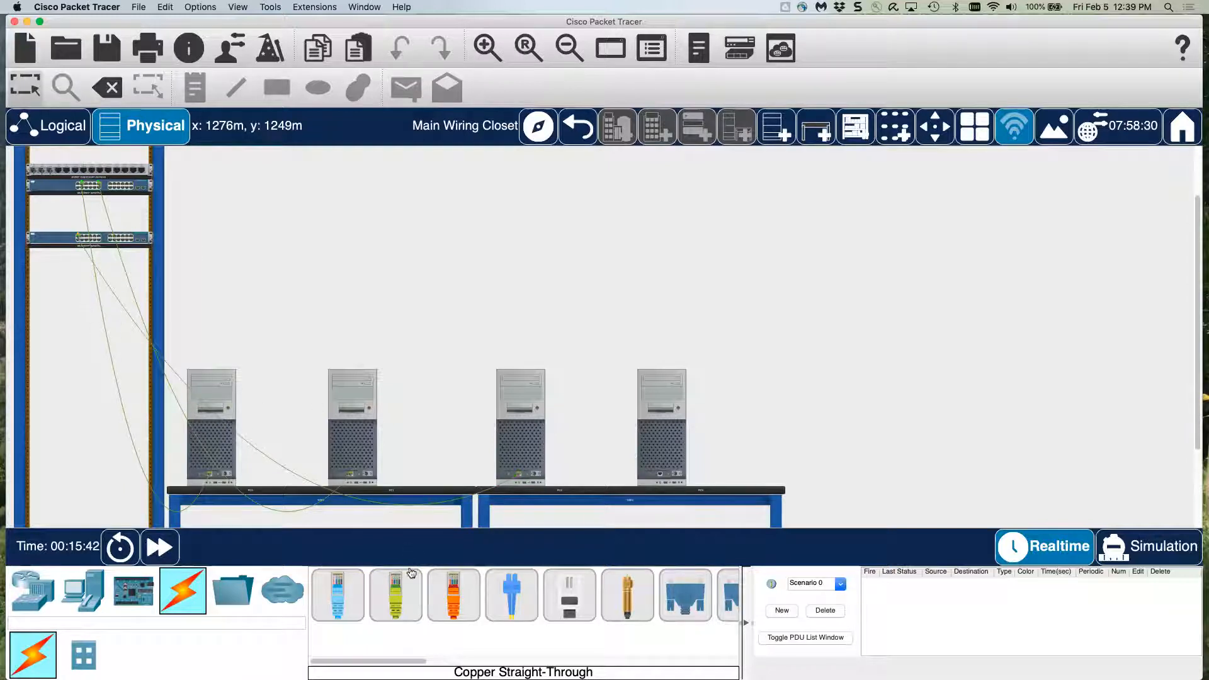
- Run a Copper Straight-Through cable from PC3's network port to the last upper-row port in Multilayer Switch1's second port block
{"action": "left_click", "coordinate": [396, 592]}
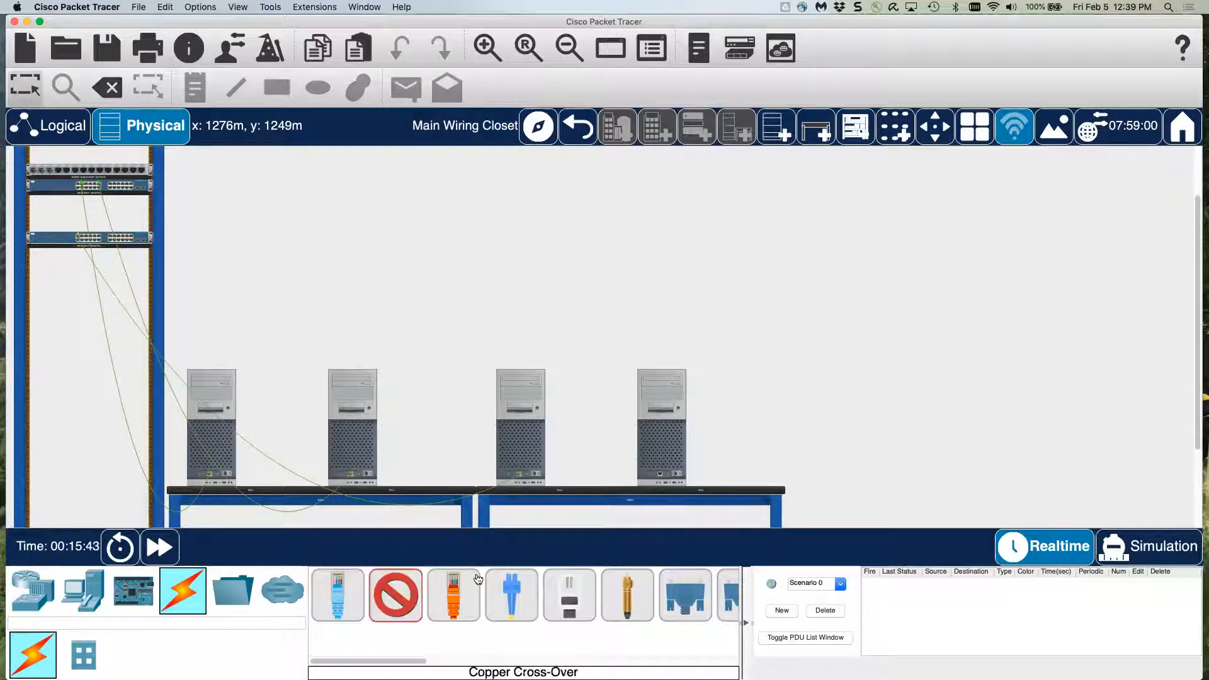
{"action": "left_click", "coordinate": [659, 473]}
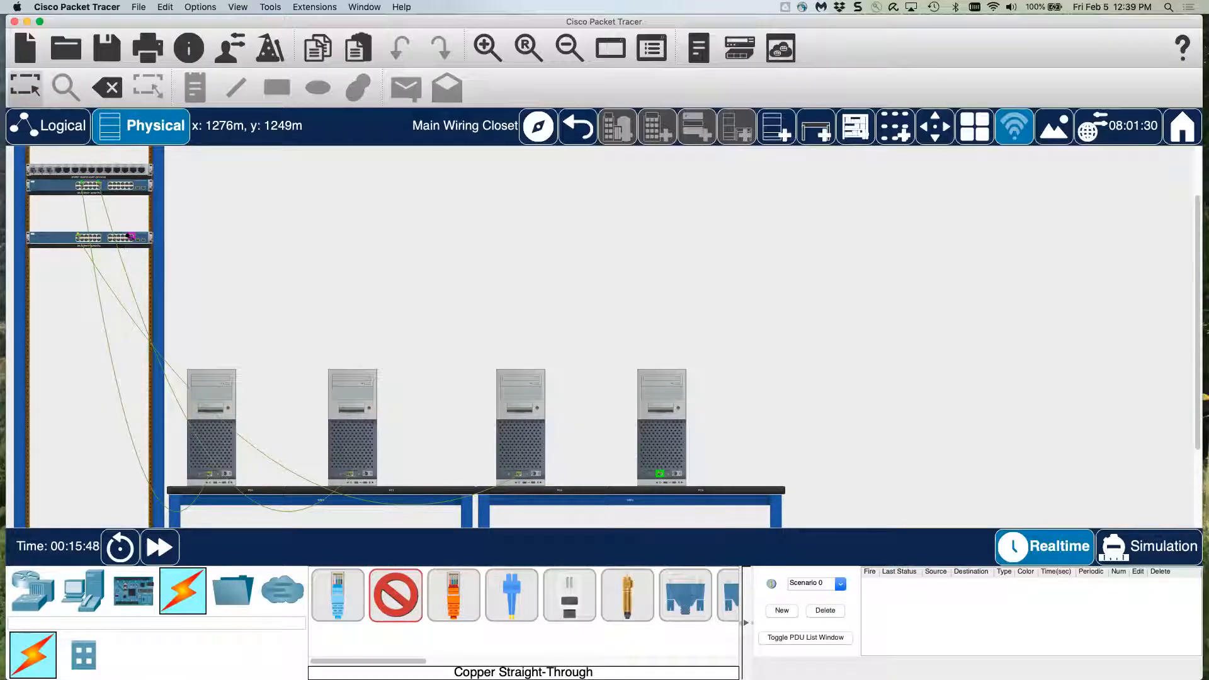
{"action": "left_click", "coordinate": [131, 237]}
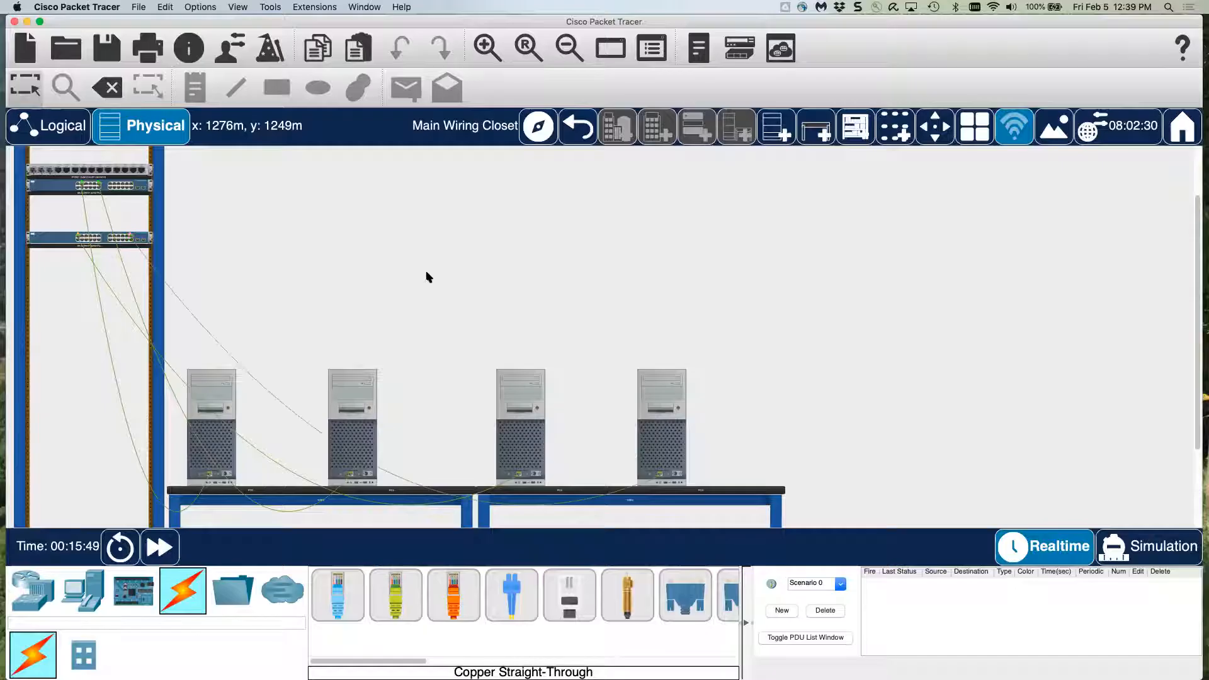
- Link the first gigabit port of Multilayer Switch0 to GigabitEthernet0/1 on Multilayer Switch1 with a Copper Cross-Over cable
{"action": "left_click", "coordinate": [486, 48]}
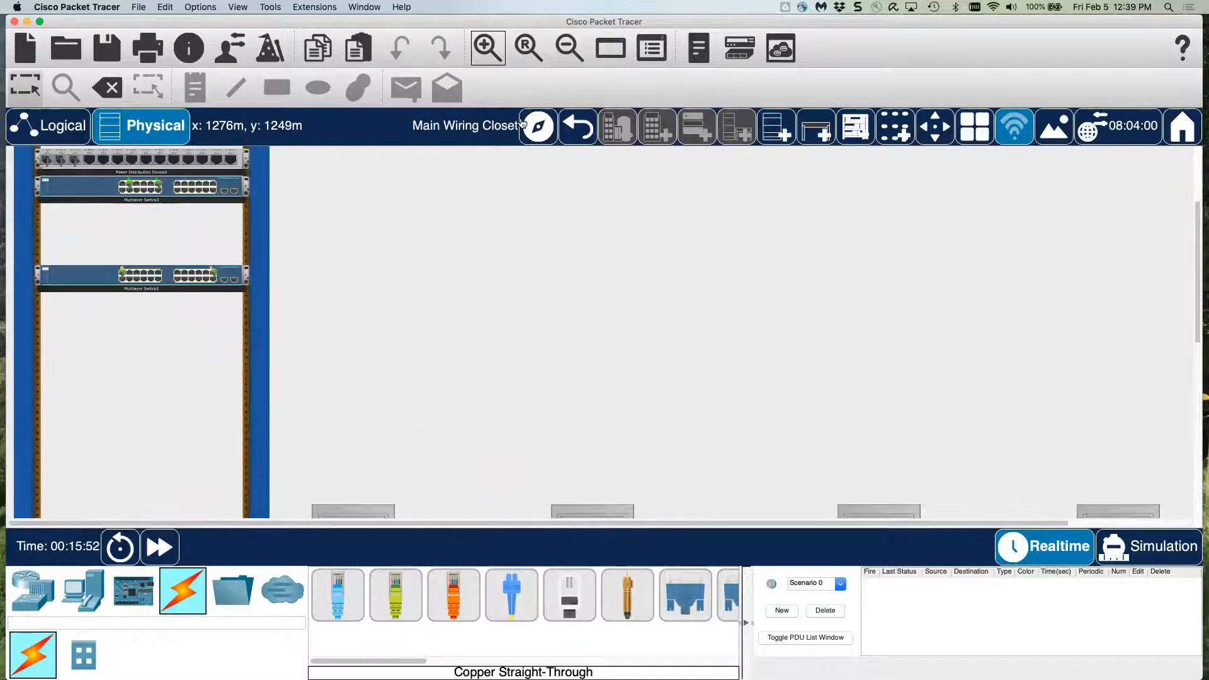
{"action": "left_click", "coordinate": [483, 56]}
{"action": "left_click", "coordinate": [483, 56]}
{"action": "left_click", "coordinate": [484, 55]}
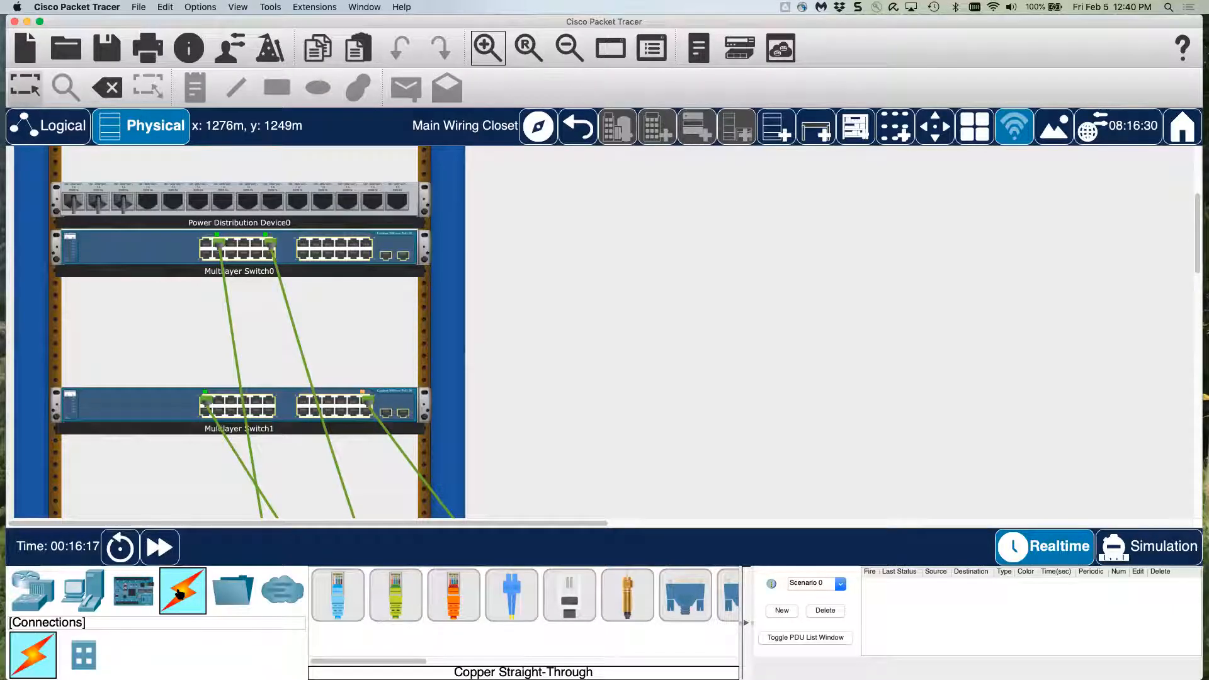
{"action": "left_click", "coordinate": [455, 603]}
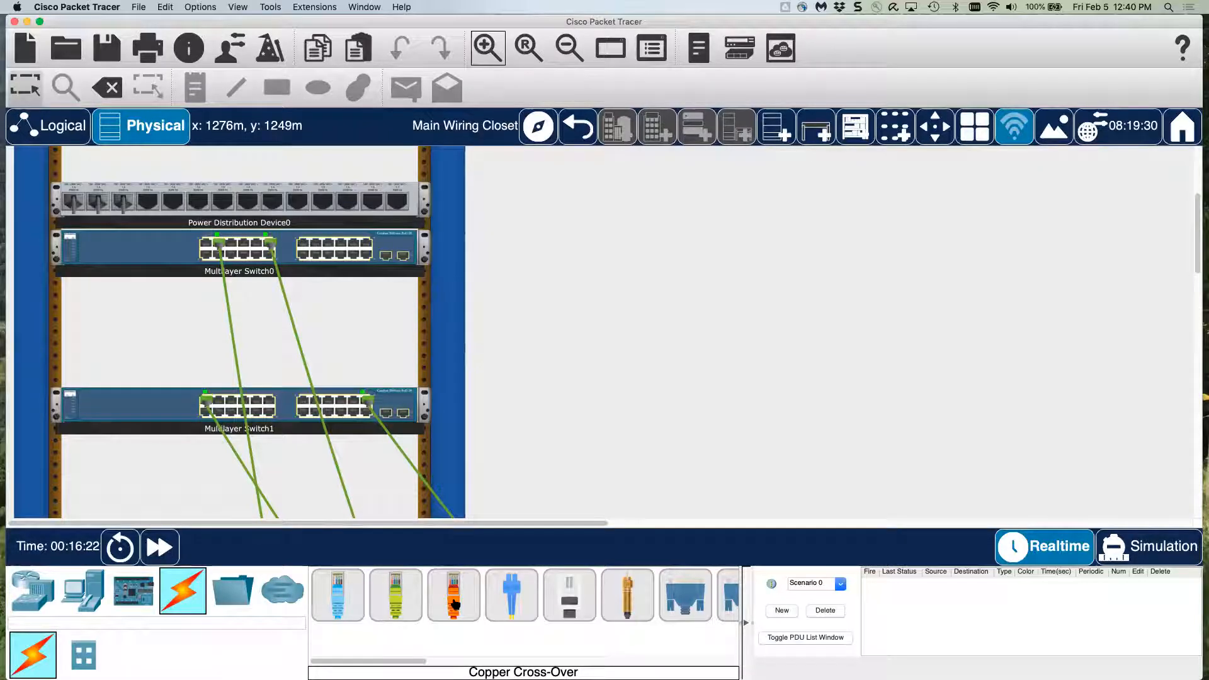
{"action": "left_click", "coordinate": [455, 603]}
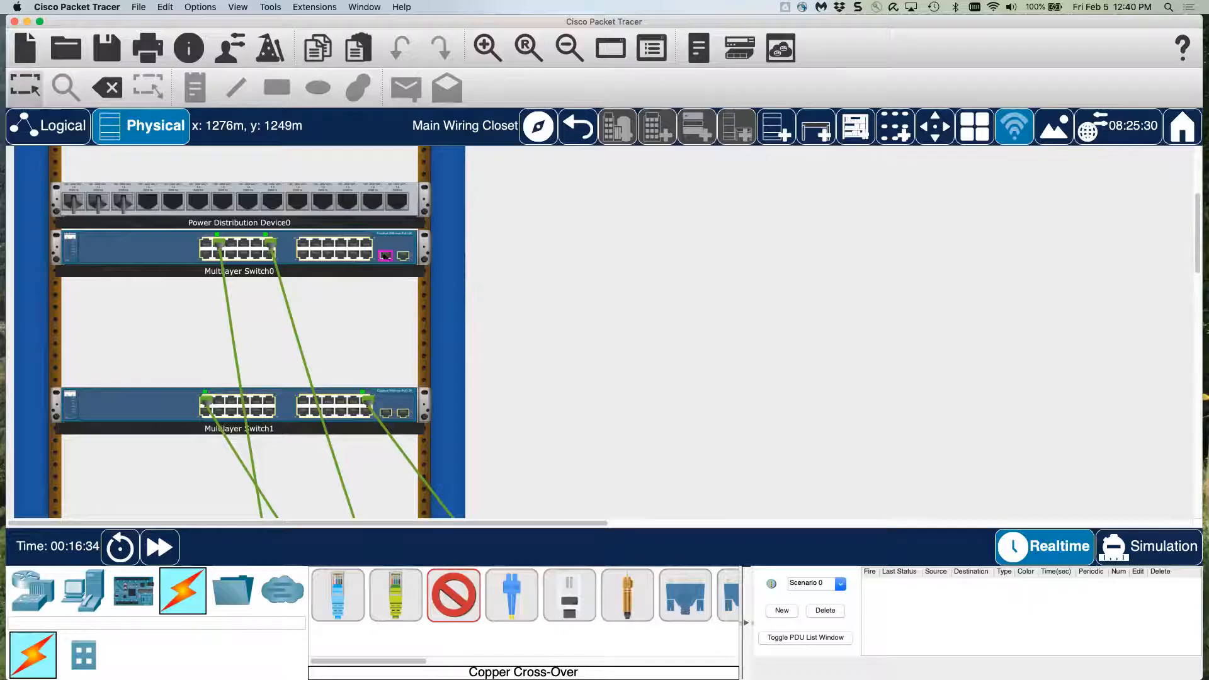
{"action": "left_click", "coordinate": [385, 256]}
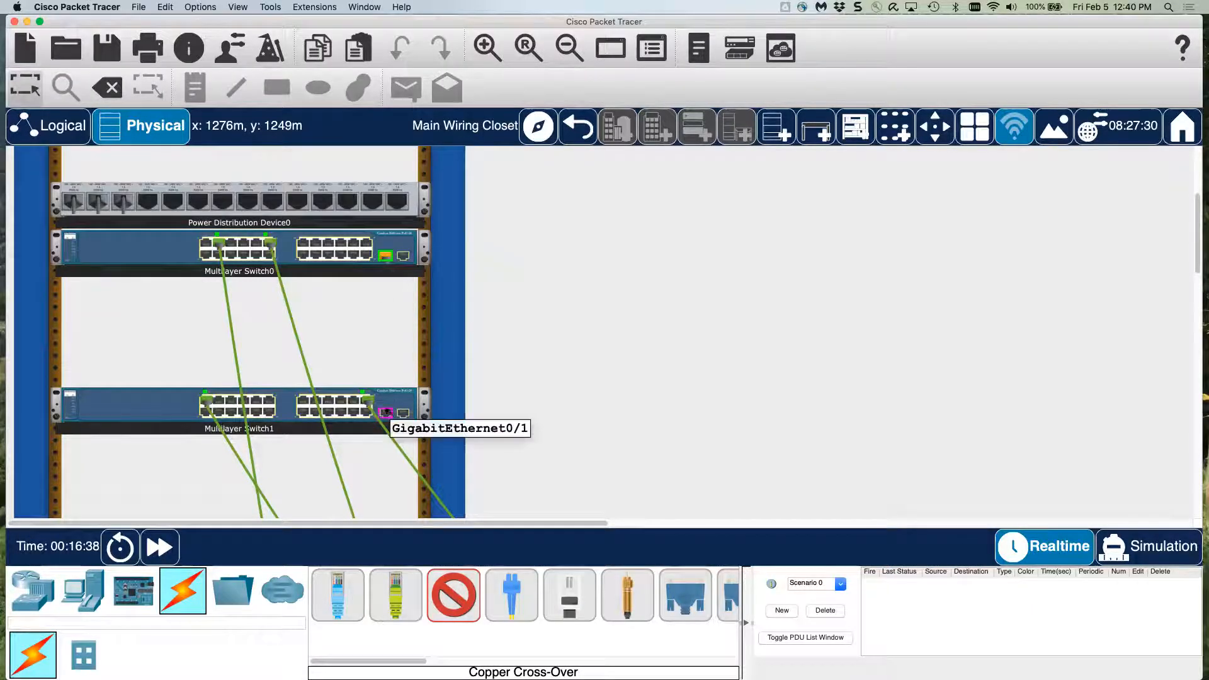
{"action": "left_click", "coordinate": [387, 413]}
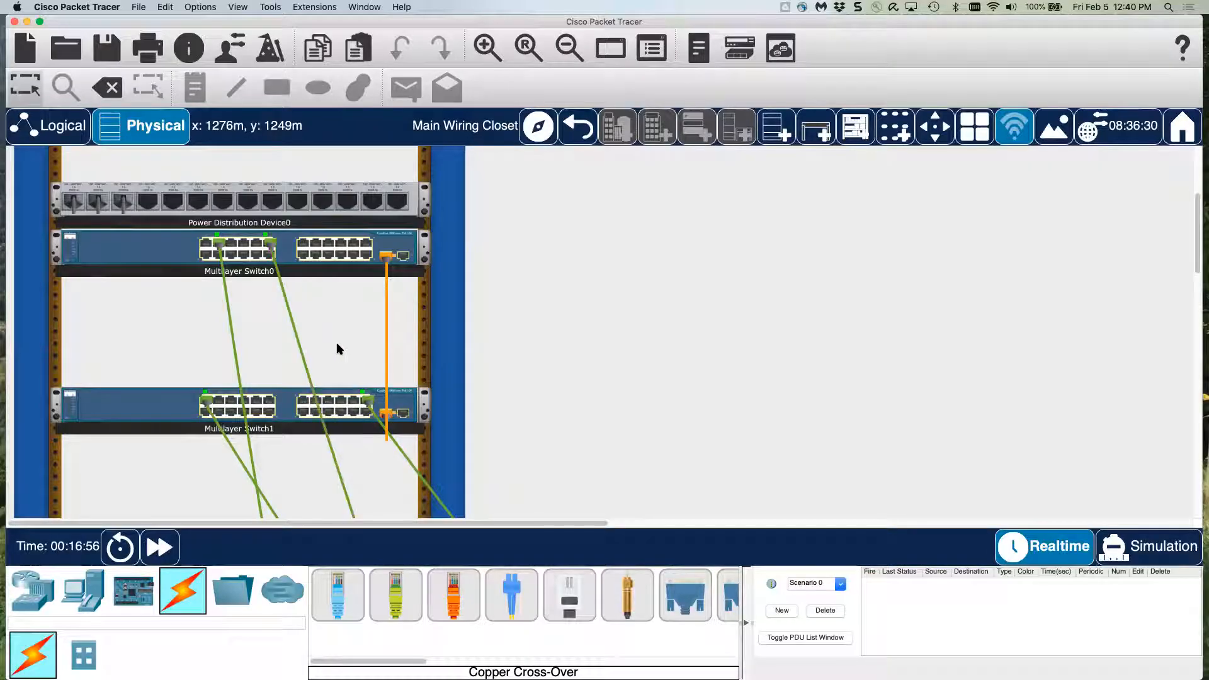
- Connect the second gigabit port of Multilayer Switch0 to GigabitEthernet0/0/0 on Router0 with a Copper Straight-Through cable
{"action": "scroll", "coordinate": [340, 345], "scroll_direction": "up", "scroll_amount": 4}
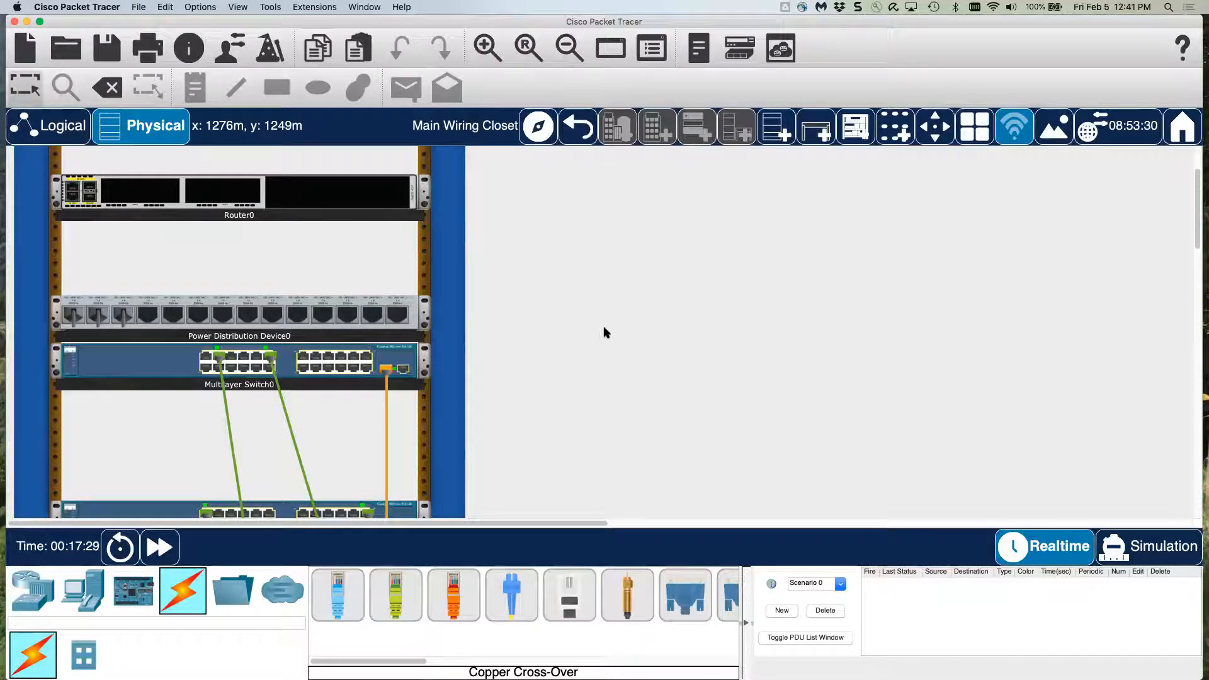
{"action": "left_click", "coordinate": [396, 603]}
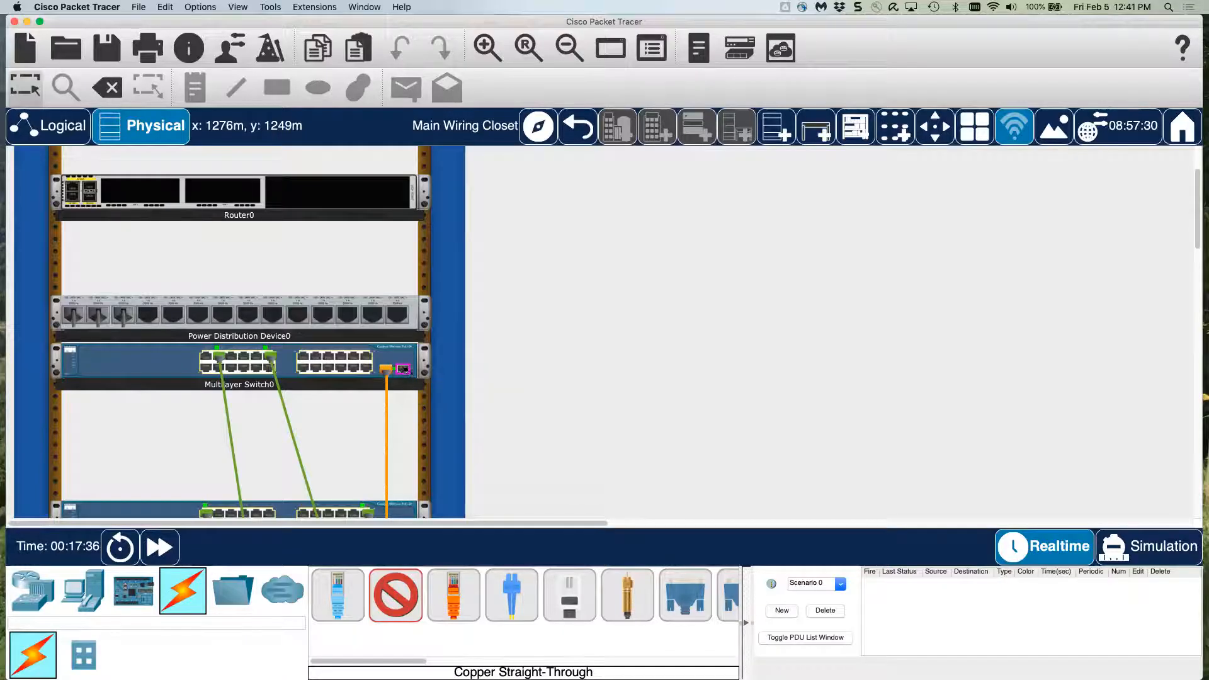
{"action": "left_click", "coordinate": [404, 369]}
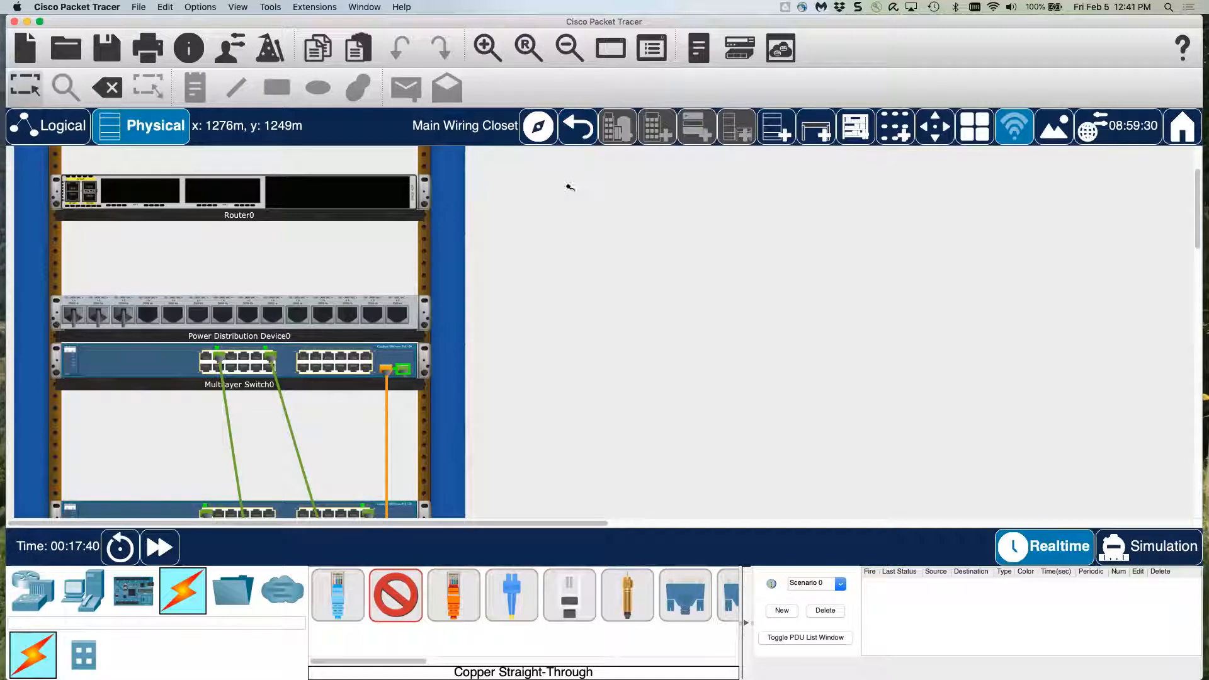
{"action": "left_click", "coordinate": [489, 47]}
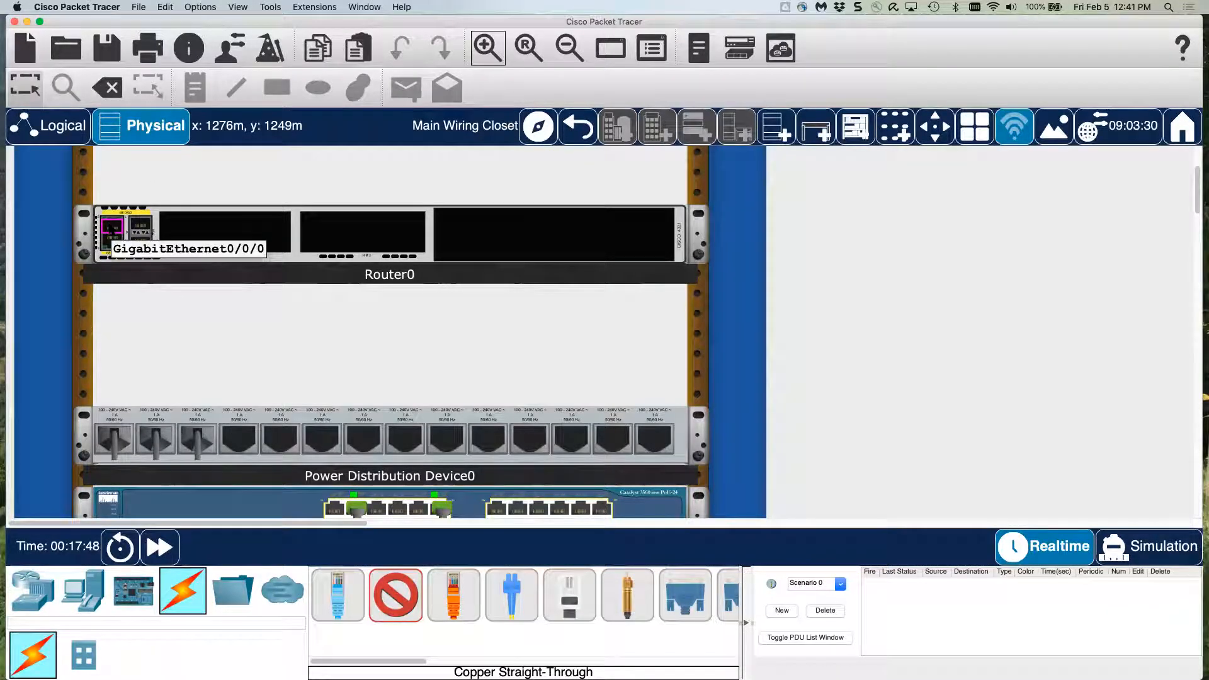
{"action": "left_click", "coordinate": [112, 230]}
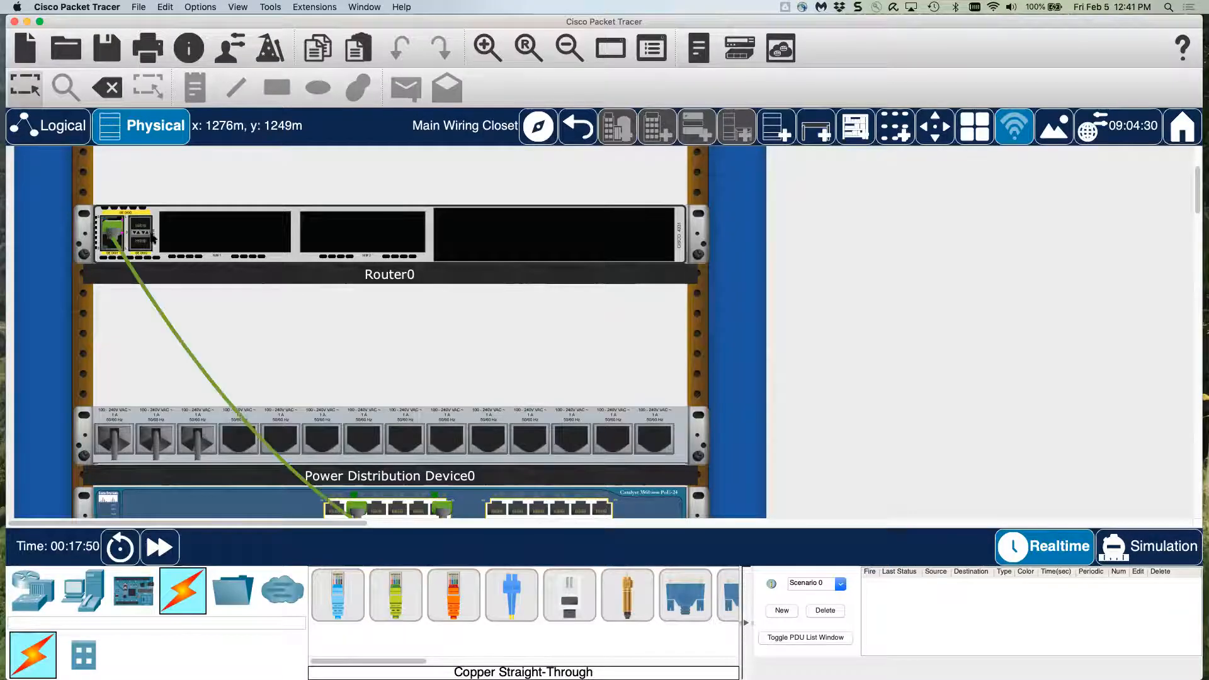
- Examine the cable between Router0 and Multilayer Switch0 at both ends, plus the overall cabling between the rack and the PCs
{"action": "scroll", "coordinate": [856, 319], "scroll_direction": "down", "scroll_amount": 2}
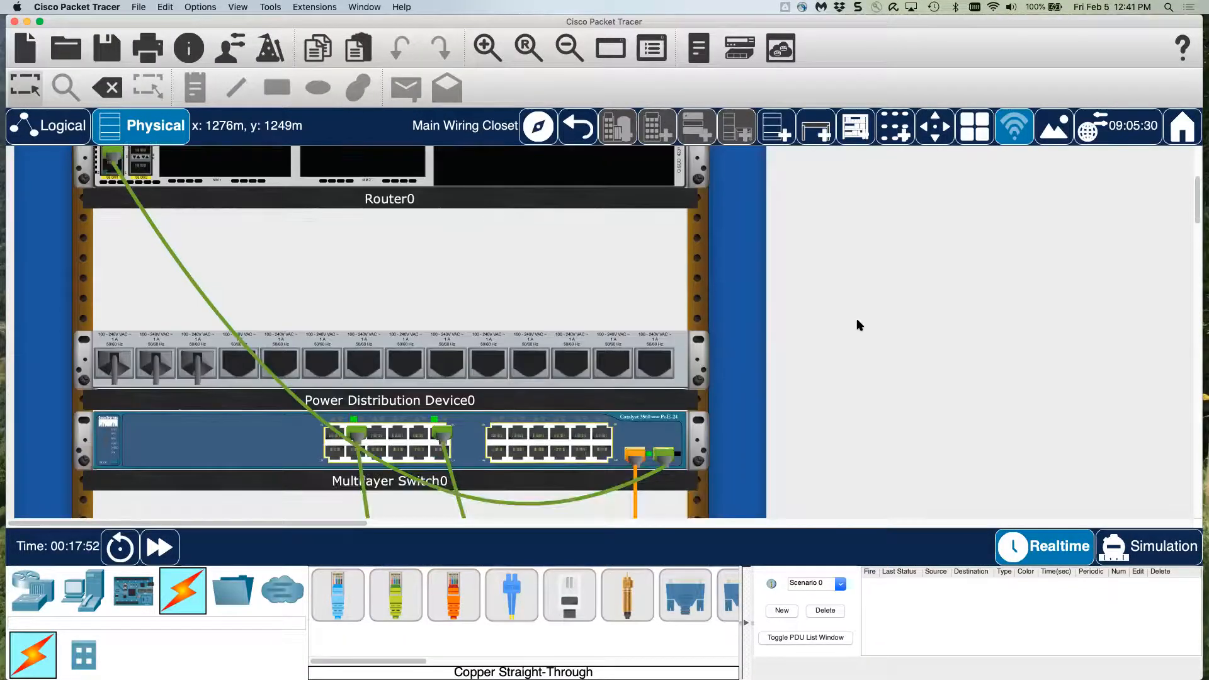
{"action": "scroll", "coordinate": [856, 318], "scroll_direction": "up", "scroll_amount": 1}
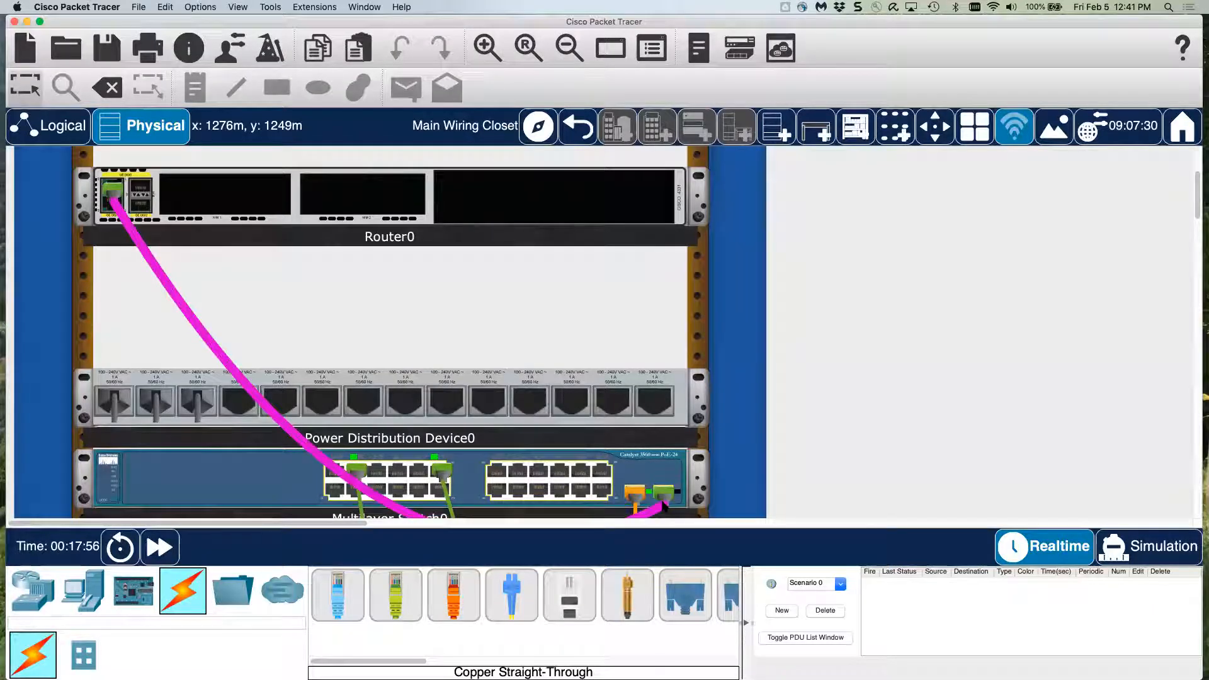
{"action": "mouse_move", "coordinate": [665, 504]}
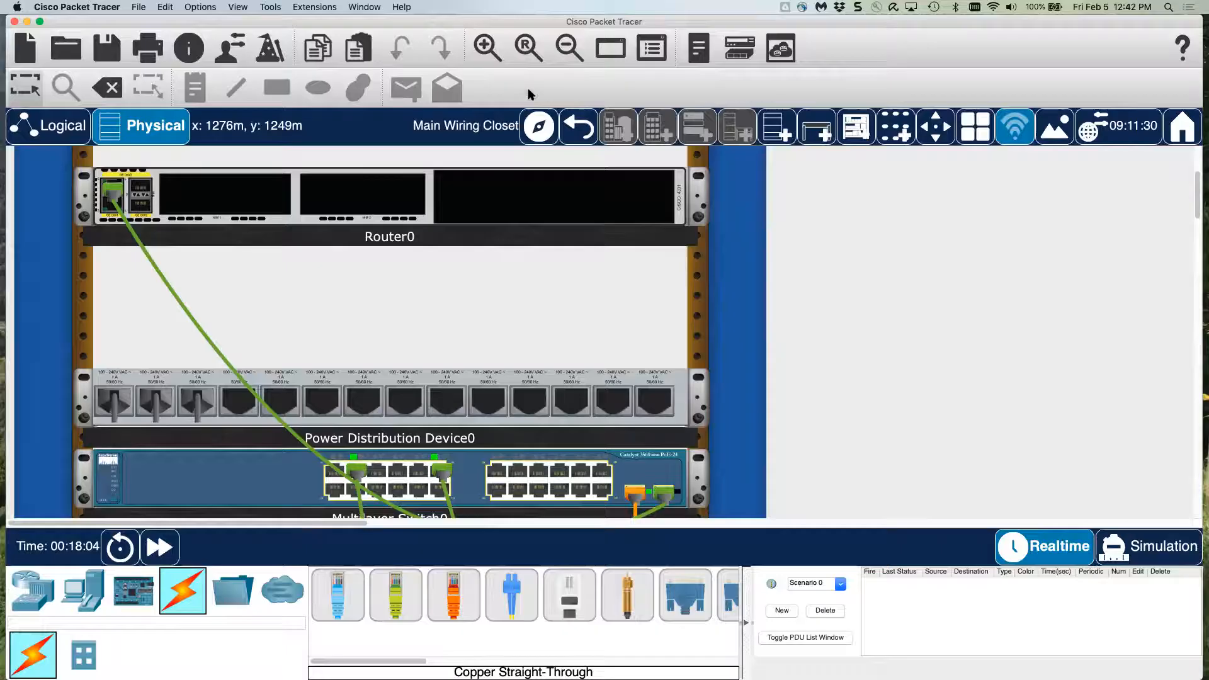
{"action": "left_click", "coordinate": [569, 44]}
{"action": "left_click", "coordinate": [569, 44]}
{"action": "left_click", "coordinate": [569, 44]}
{"action": "left_click", "coordinate": [569, 44]}
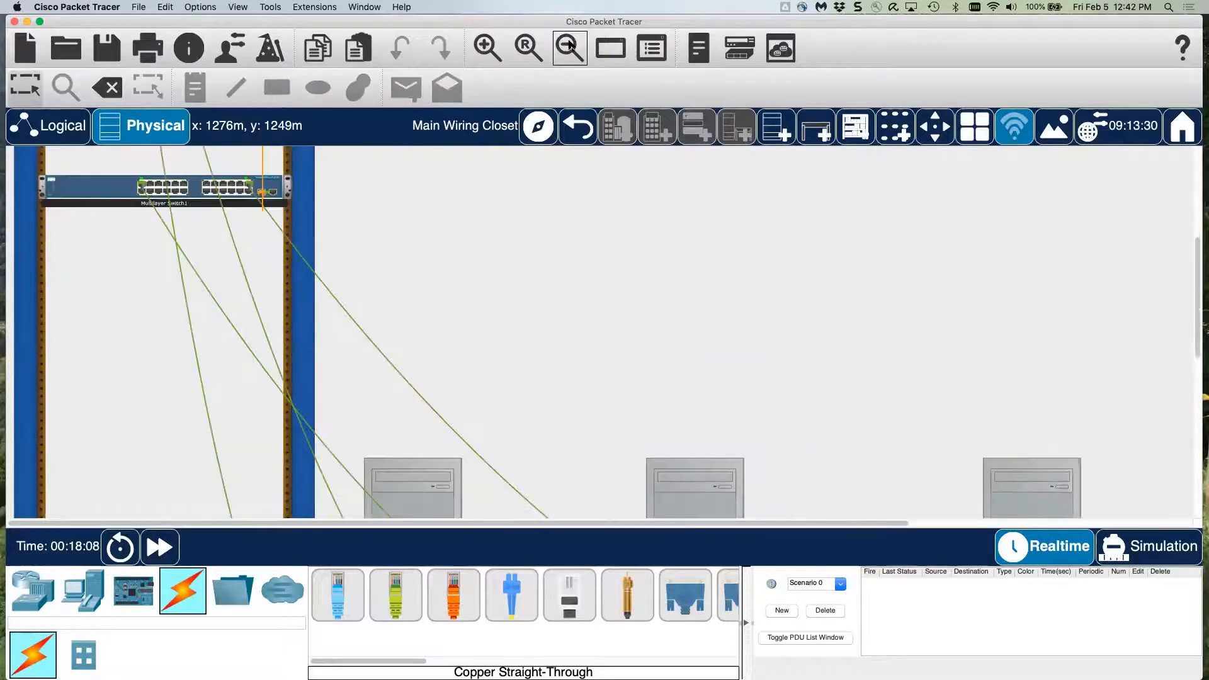
{"action": "left_click", "coordinate": [570, 44]}
{"action": "scroll", "coordinate": [177, 259], "scroll_direction": "up", "scroll_amount": 3}
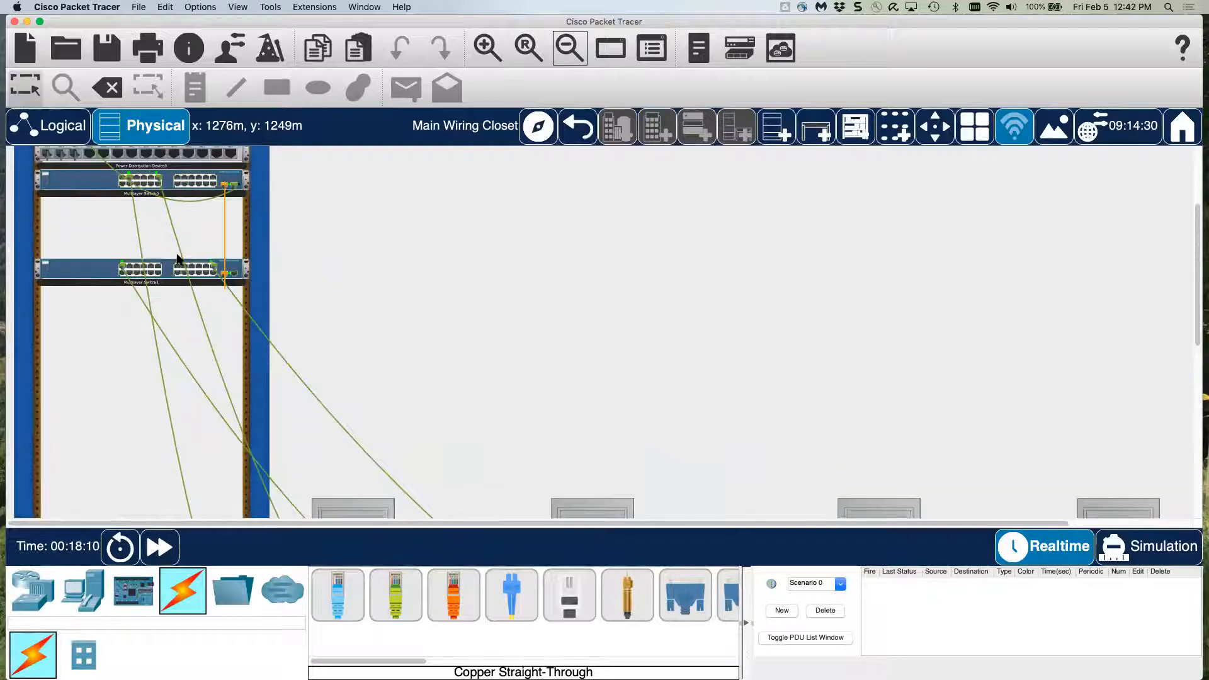
- Assign PC0's FastEthernet0 interface the static IPv4 address 192.168.1.100 with subnet mask 255.255.255.0
{"action": "scroll", "coordinate": [177, 258], "scroll_direction": "up", "scroll_amount": 2}
{"action": "scroll", "coordinate": [176, 259], "scroll_direction": "up", "scroll_amount": 1}
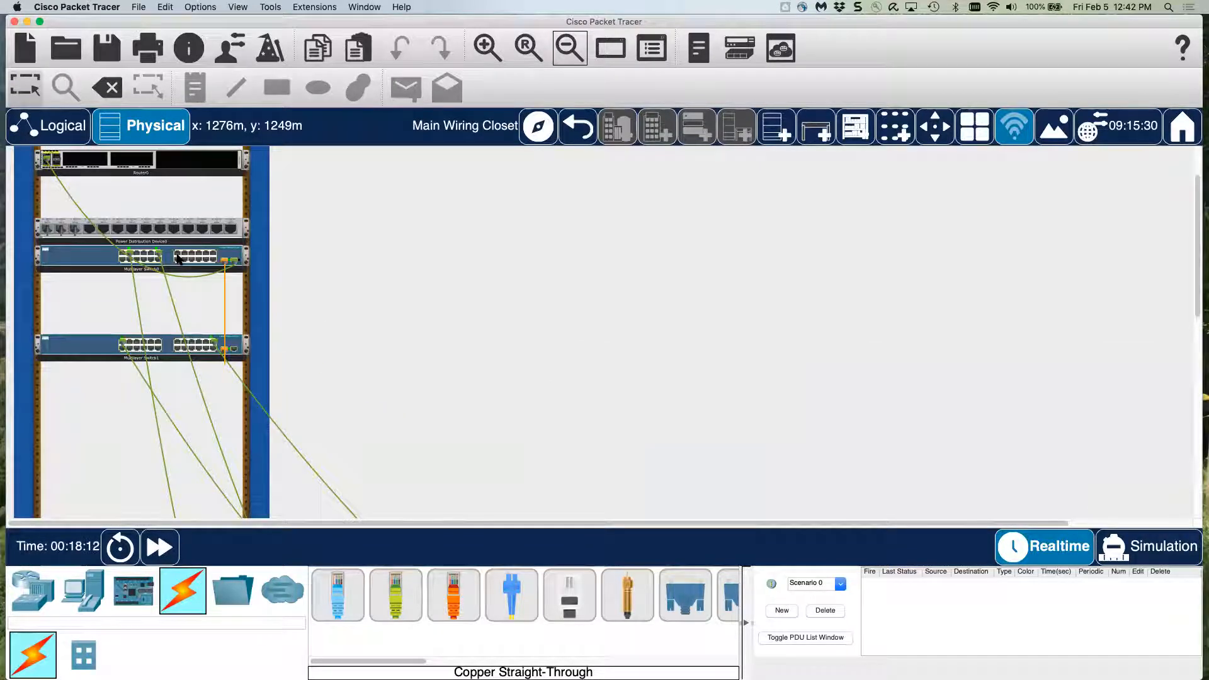
{"action": "scroll", "coordinate": [176, 260], "scroll_direction": "down", "scroll_amount": 1}
{"action": "scroll", "coordinate": [176, 258], "scroll_direction": "down", "scroll_amount": 5}
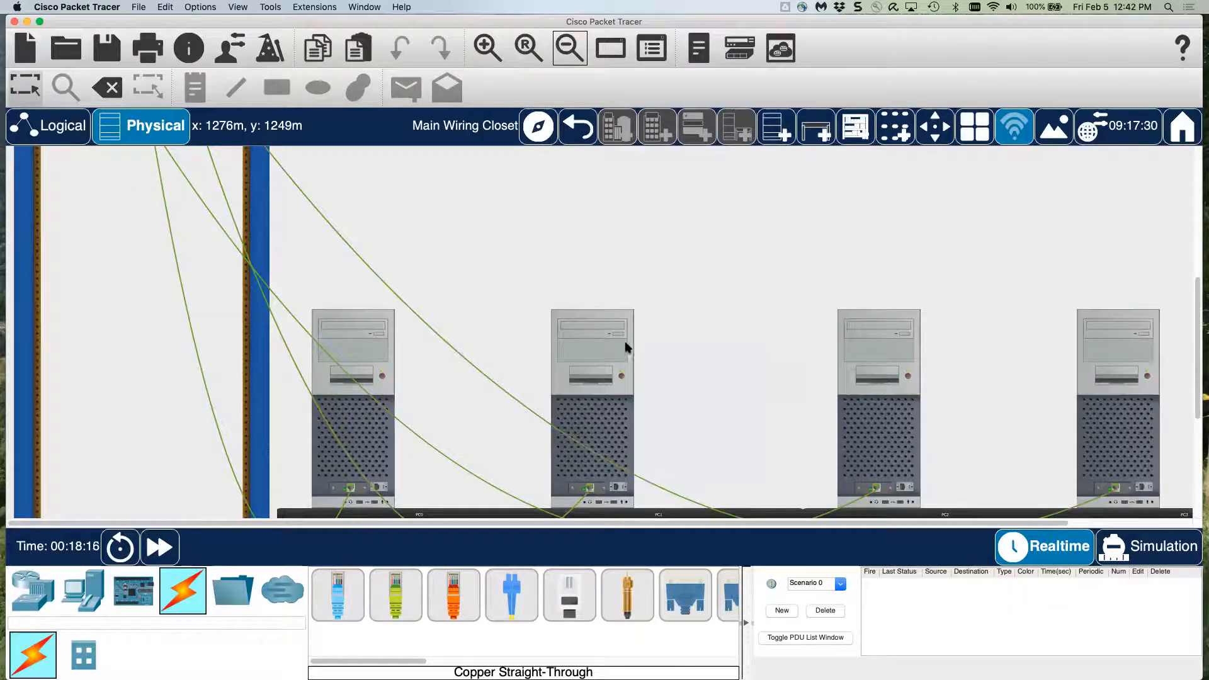
{"action": "mouse_move", "coordinate": [627, 346]}
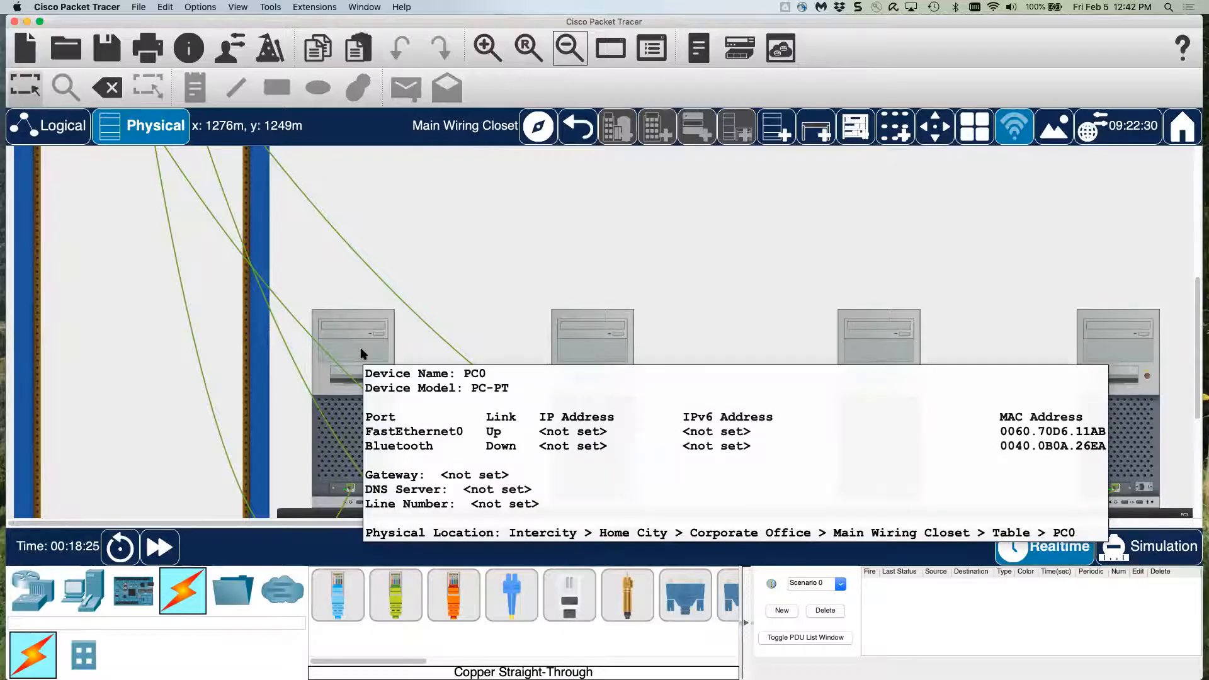
{"action": "left_click", "coordinate": [362, 353]}
{"action": "left_click_drag", "start_coordinate": [539, 119], "coordinate": [623, 77]}
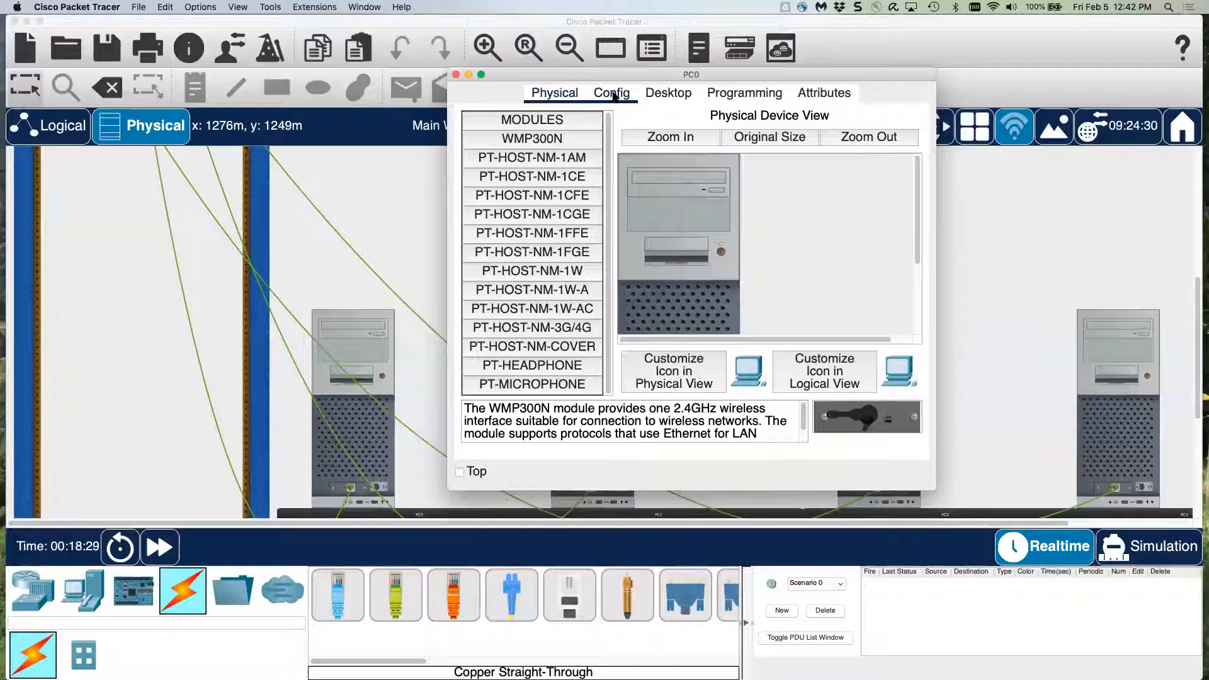
{"action": "left_click", "coordinate": [613, 96]}
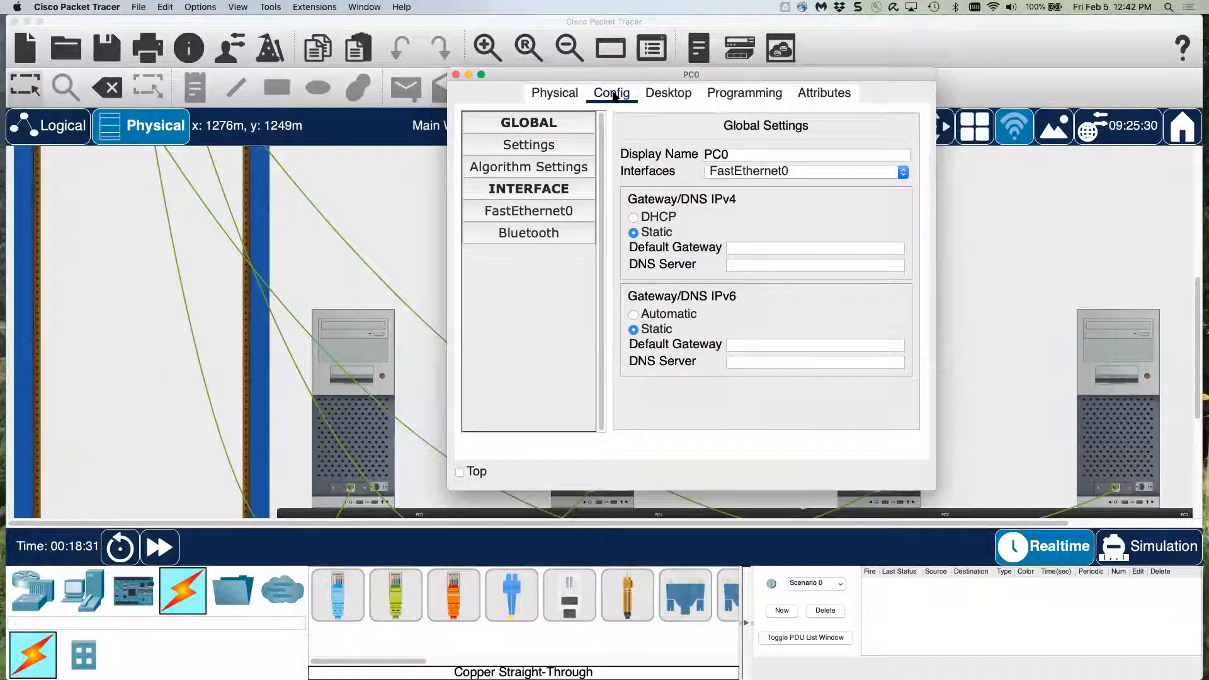
{"action": "left_click", "coordinate": [545, 211]}
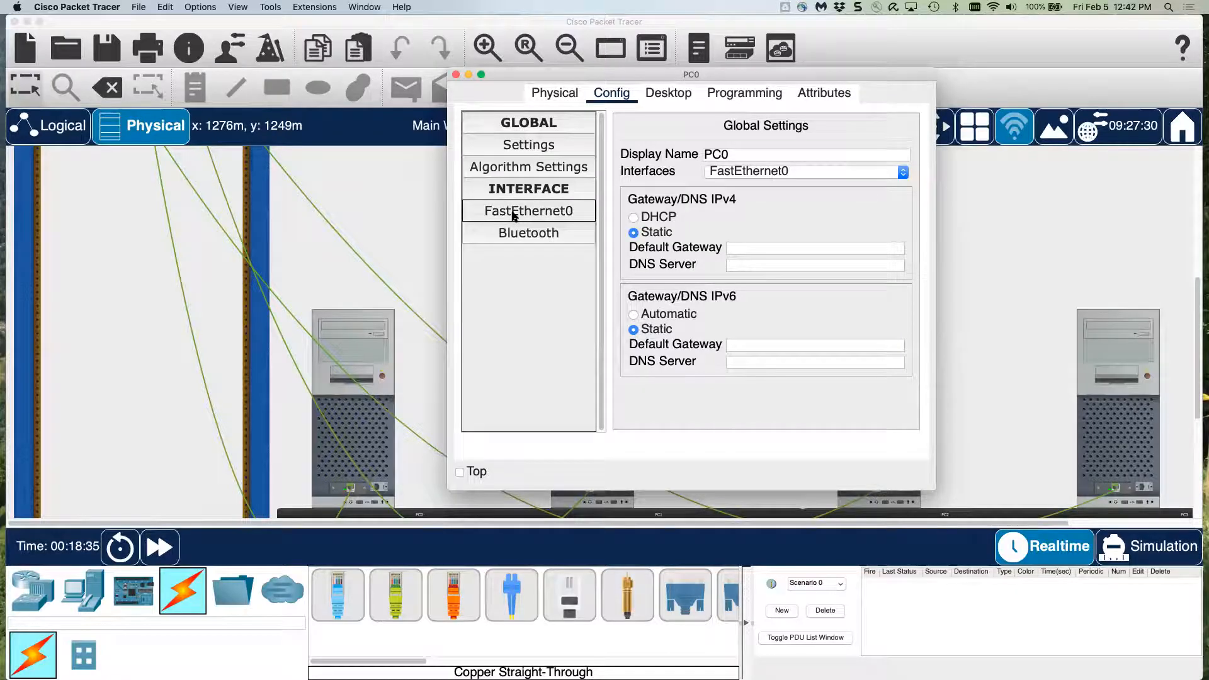
{"action": "left_click", "coordinate": [514, 216]}
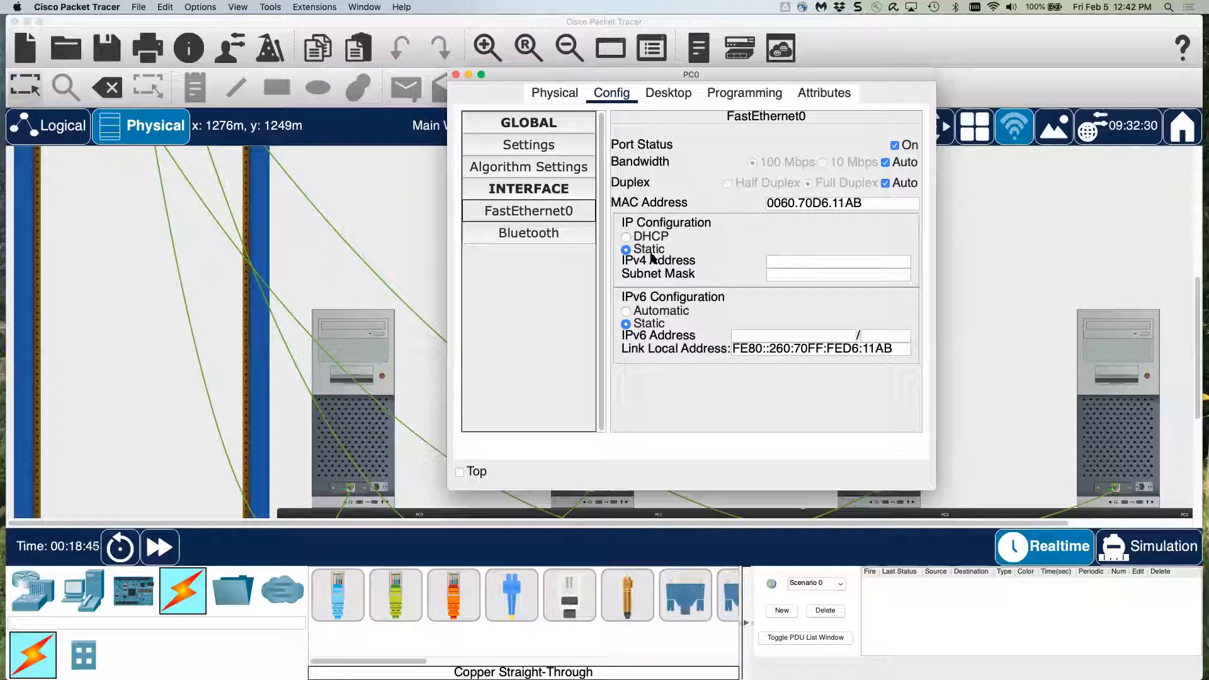
{"action": "left_click", "coordinate": [786, 262]}
{"action": "type", "text": "192.168.1."}
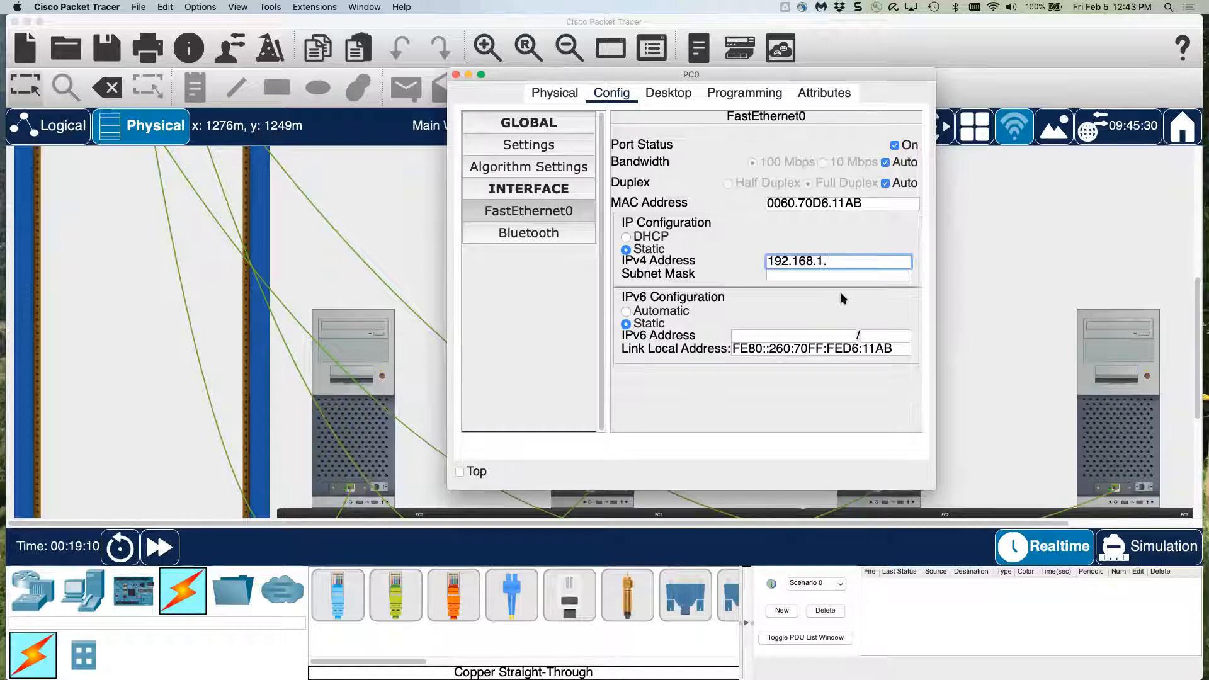
{"action": "type", "text": "100"}
{"action": "left_click_drag", "start_coordinate": [768, 261], "coordinate": [827, 257]}
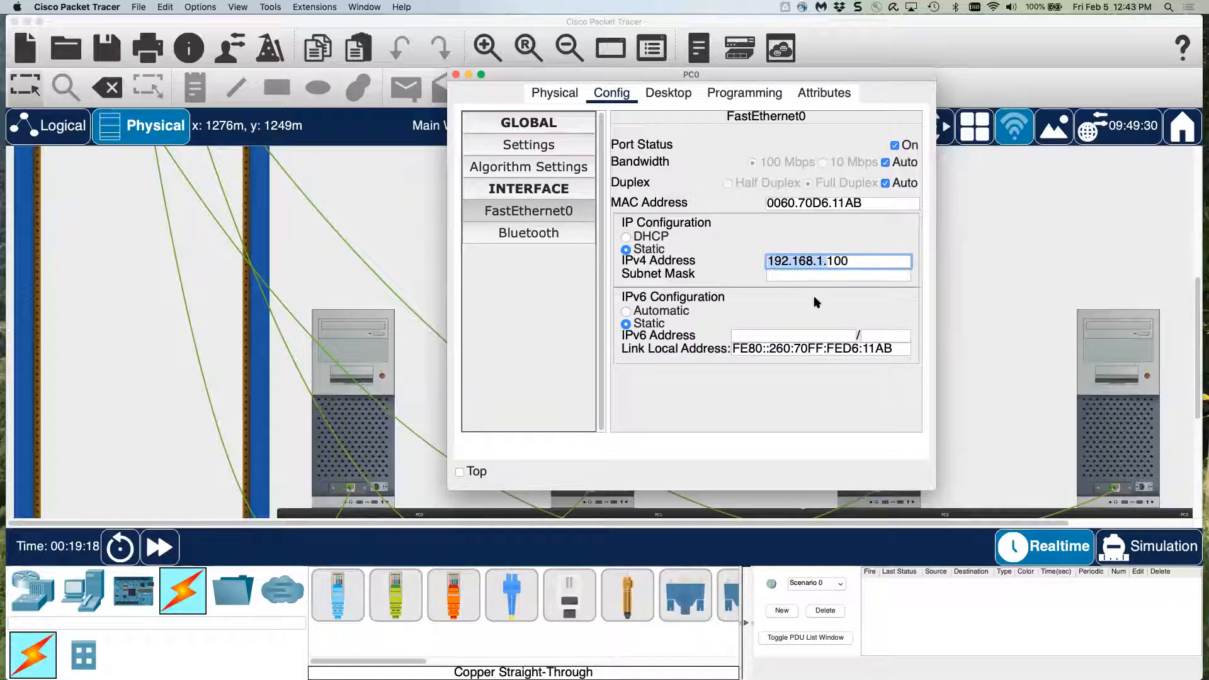
{"action": "left_click", "coordinate": [826, 260]}
{"action": "double_click", "coordinate": [835, 260]}
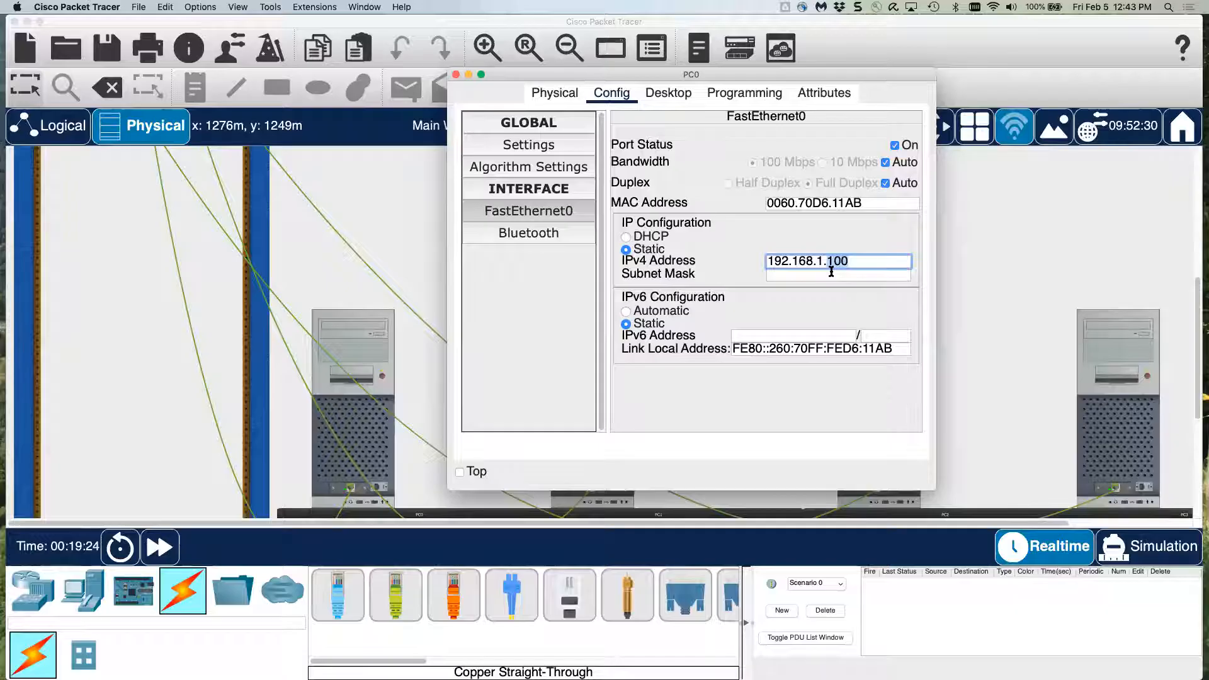
{"action": "left_click", "coordinate": [789, 276]}
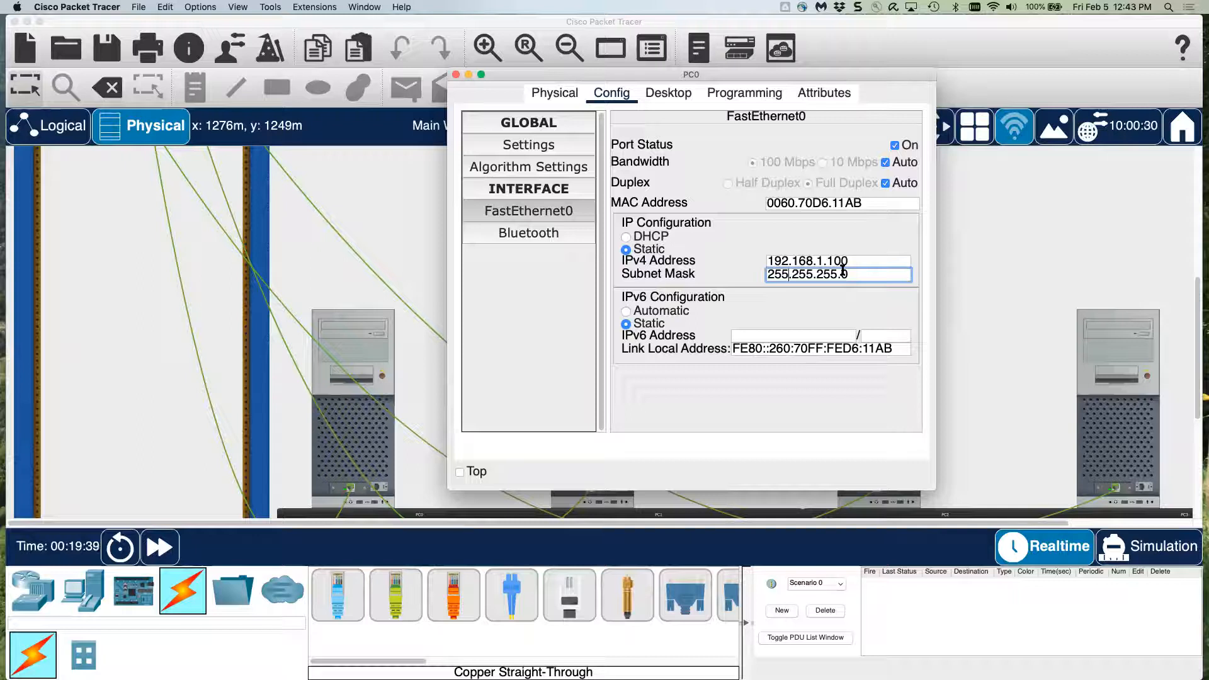
- Set PC0's IPv4 default gateway to 192.168.1.1 and close its configuration window
{"action": "left_click", "coordinate": [528, 144]}
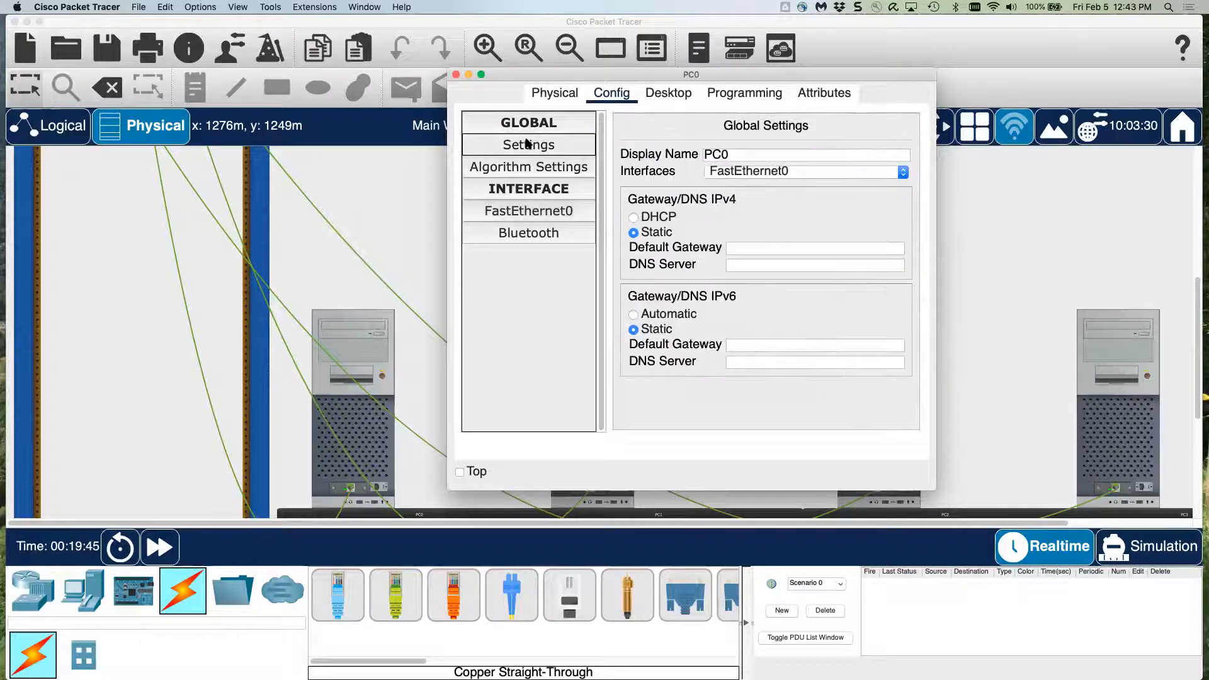
{"action": "left_click", "coordinate": [738, 249]}
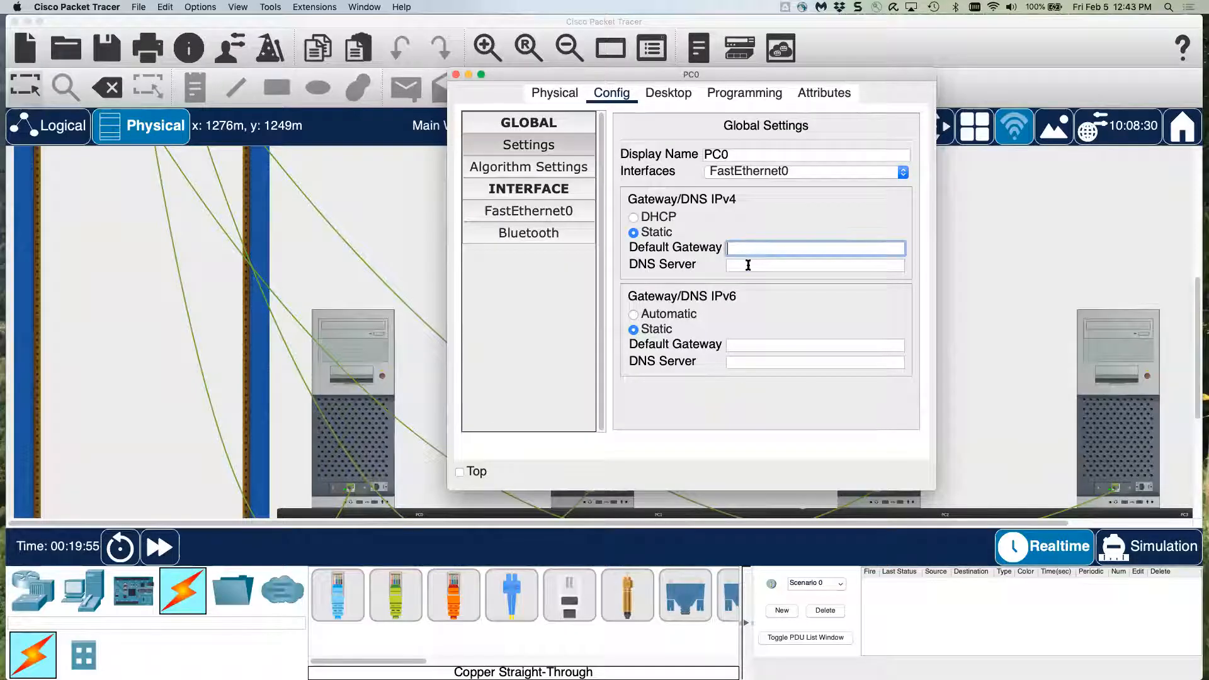
{"action": "type", "text": "192"}
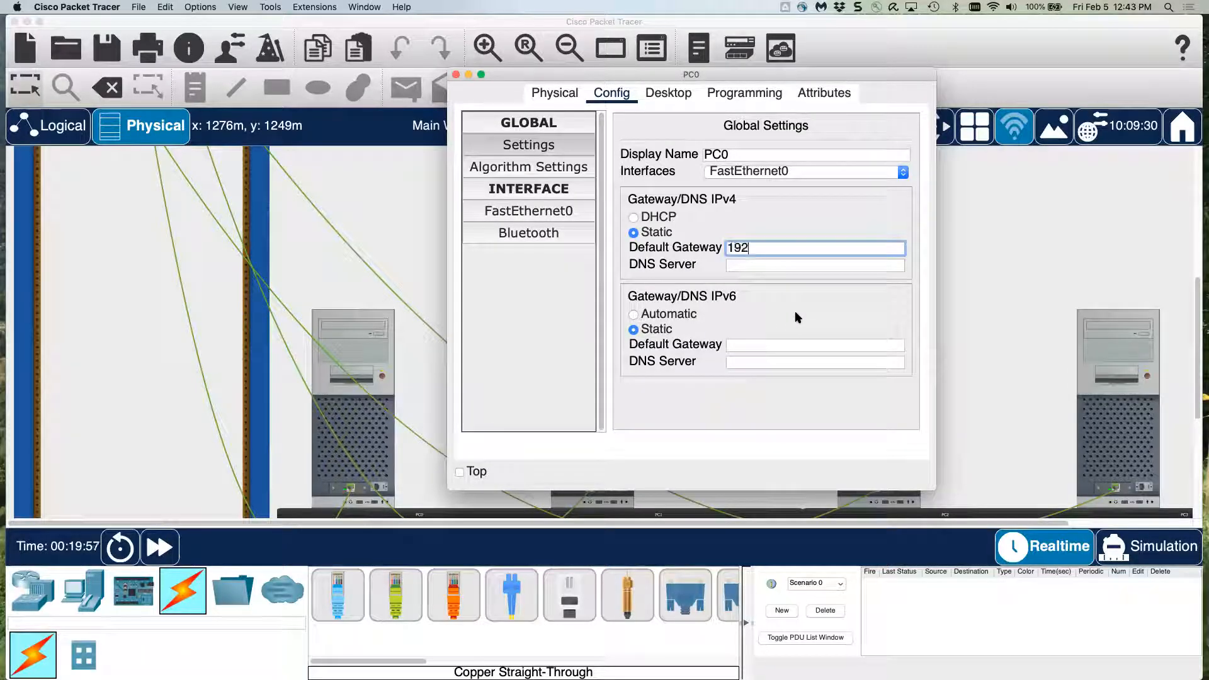
{"action": "type", "text": ".168.1.1"}
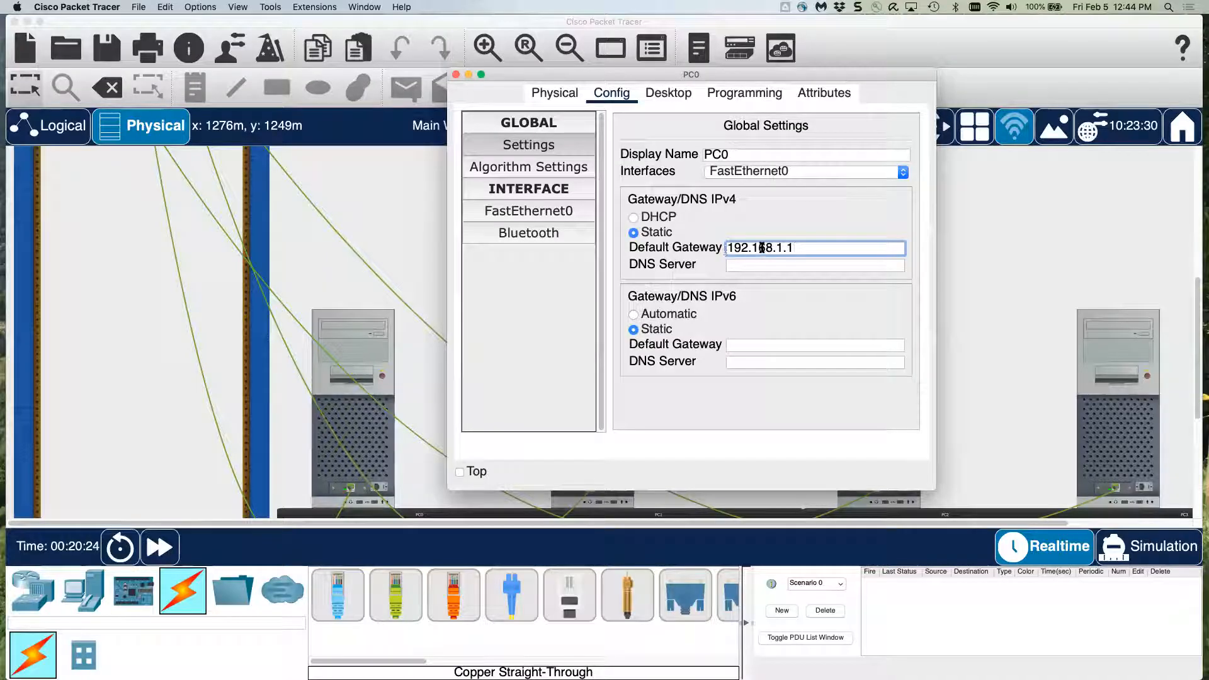
{"action": "left_click", "coordinate": [457, 75]}
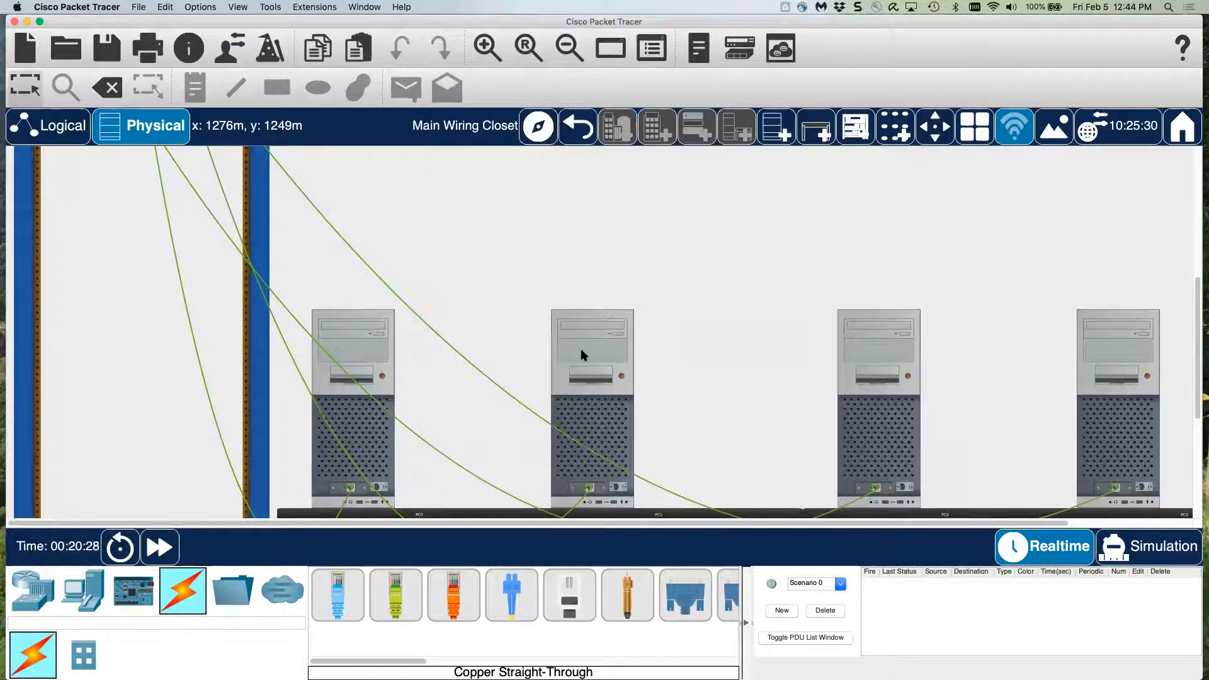
- Assign PC1's FastEthernet0 interface the static IPv4 address 192.168.1.101 with subnet mask 255.255.255.0
{"action": "left_click", "coordinate": [581, 354]}
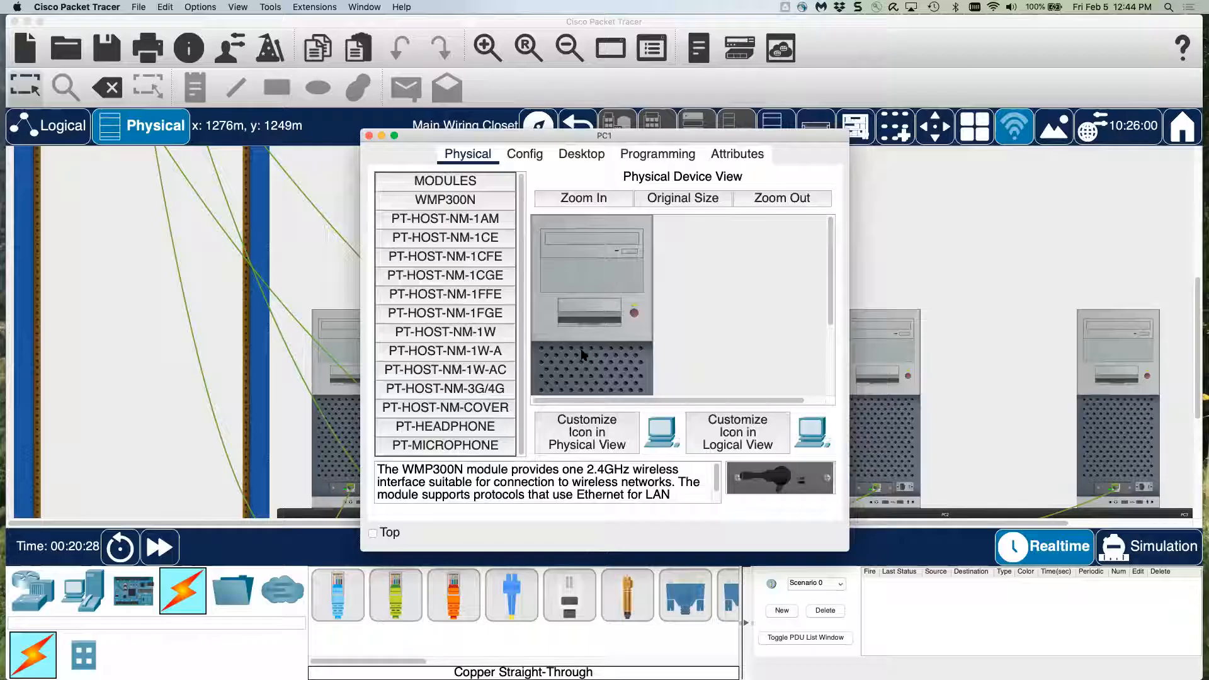
{"action": "left_click", "coordinate": [539, 155]}
{"action": "left_click_drag", "start_coordinate": [562, 138], "coordinate": [668, 93]}
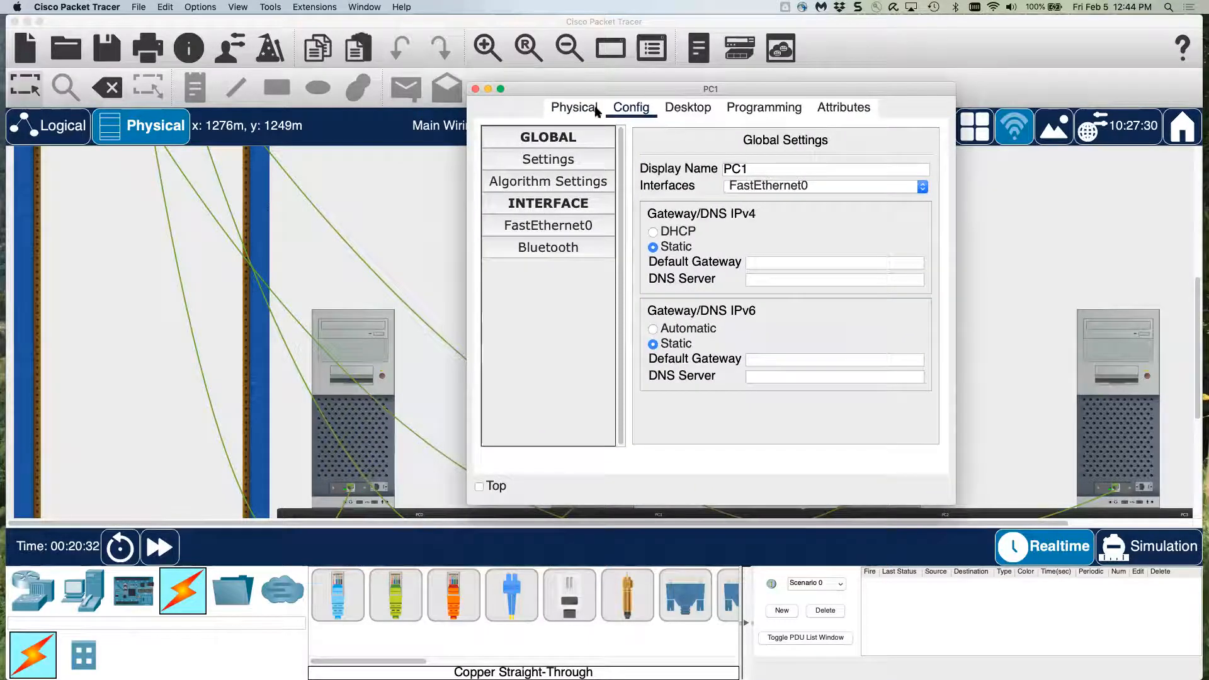
{"action": "left_click", "coordinate": [556, 231]}
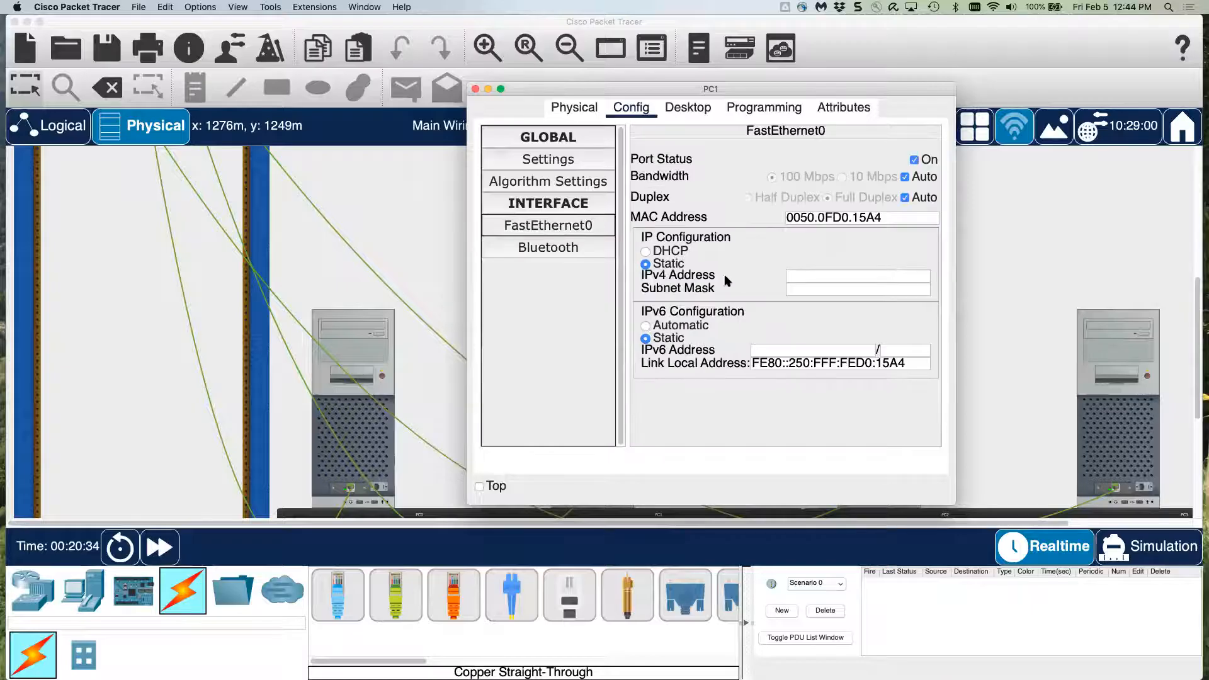
{"action": "left_click", "coordinate": [803, 278]}
{"action": "type", "text": "192."}
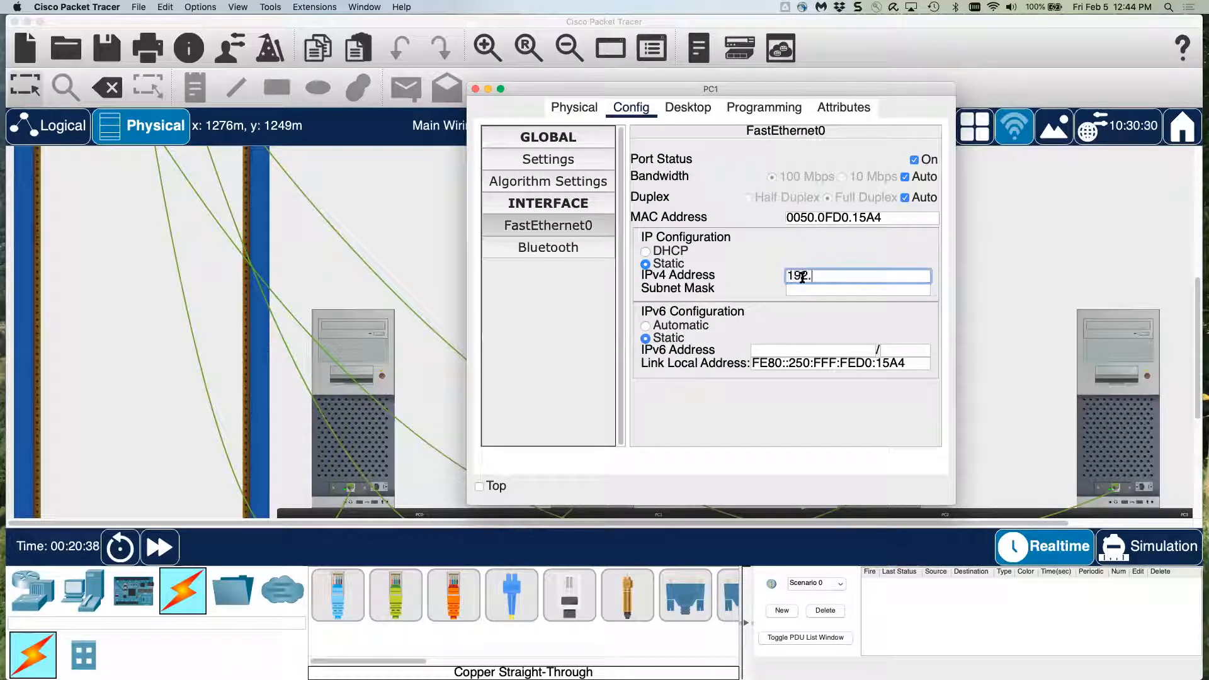
{"action": "type", "text": "168.1."}
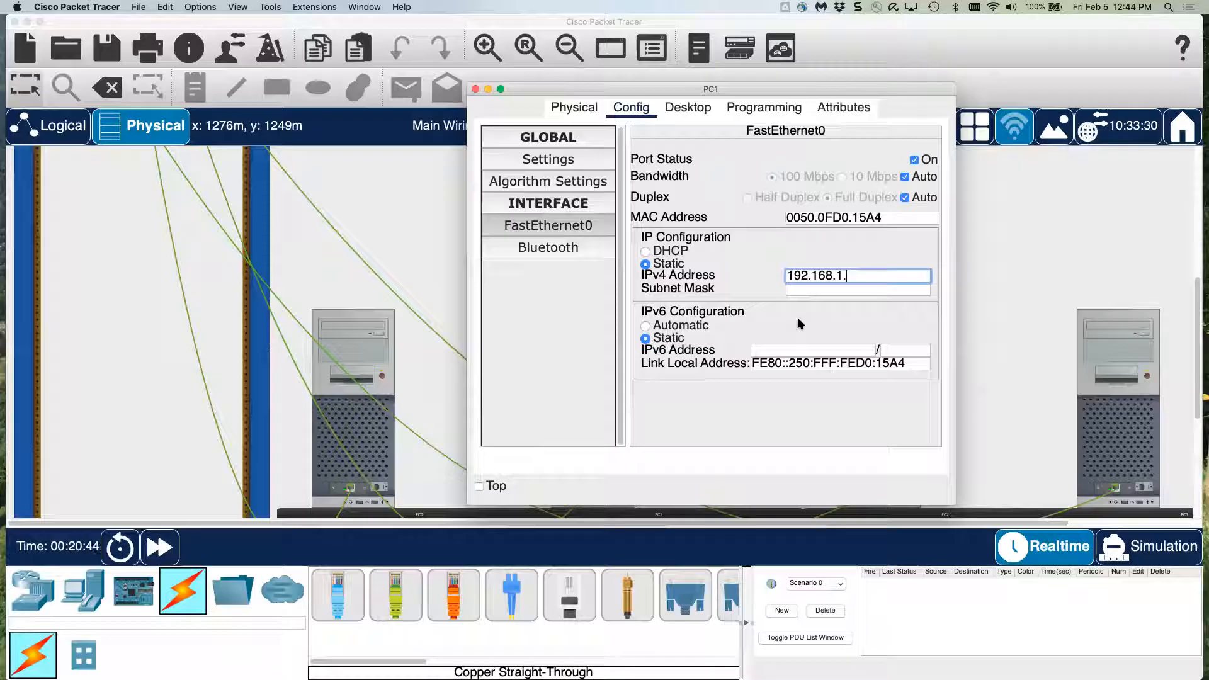
{"action": "type", "text": "101"}
{"action": "left_click_drag", "start_coordinate": [845, 276], "coordinate": [871, 276]}
{"action": "left_click_drag", "start_coordinate": [789, 276], "coordinate": [867, 276]}
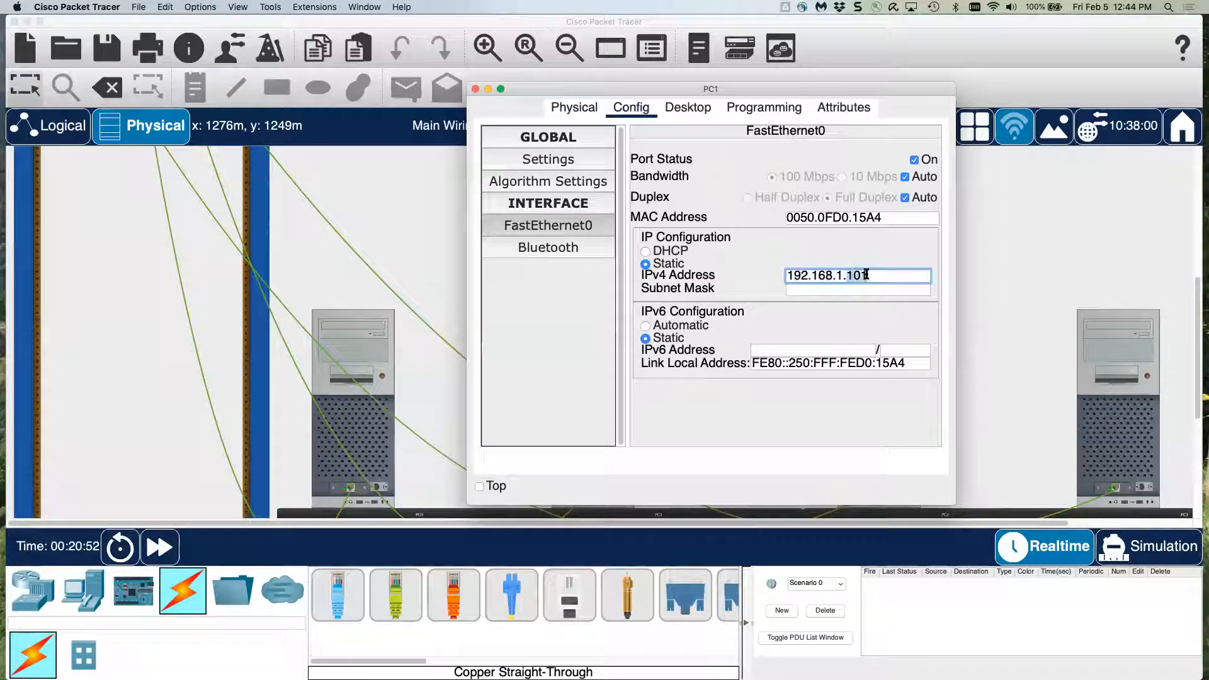
{"action": "left_click", "coordinate": [819, 289]}
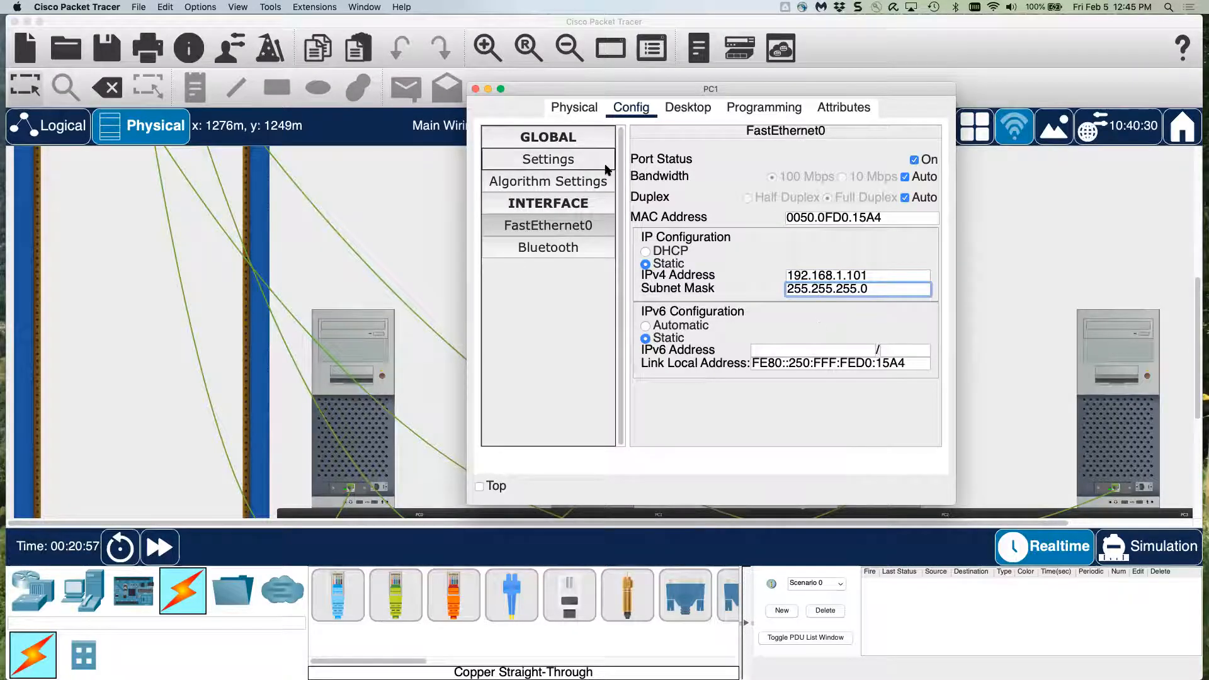
- Set PC1's IPv4 default gateway to 192.168.1.1 and close its configuration window
{"action": "left_click", "coordinate": [574, 161]}
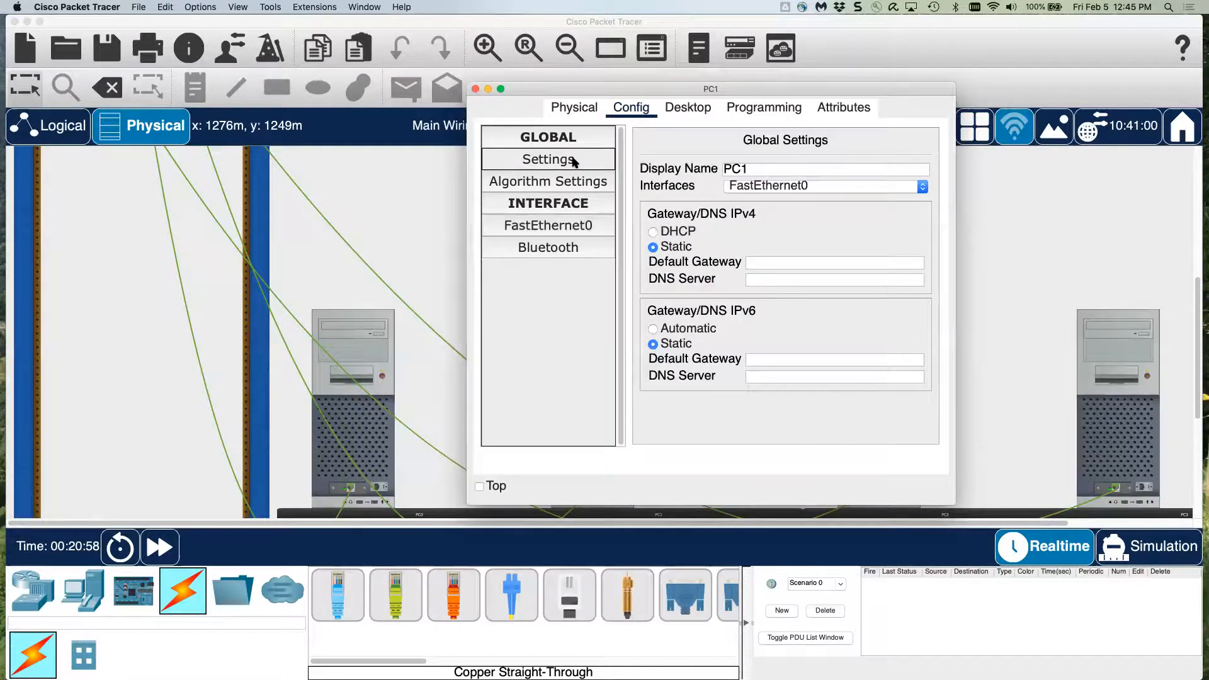
{"action": "left_click", "coordinate": [771, 264]}
{"action": "type", "text": "192.168.1.1"}
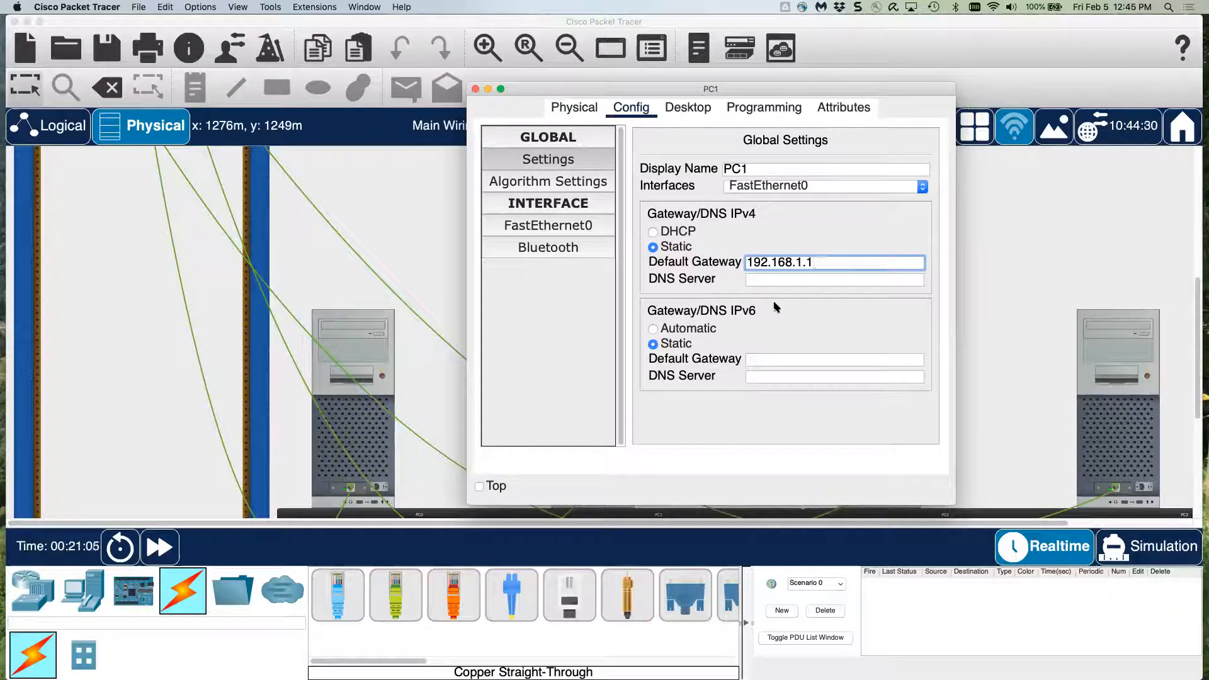
{"action": "key", "text": "Return"}
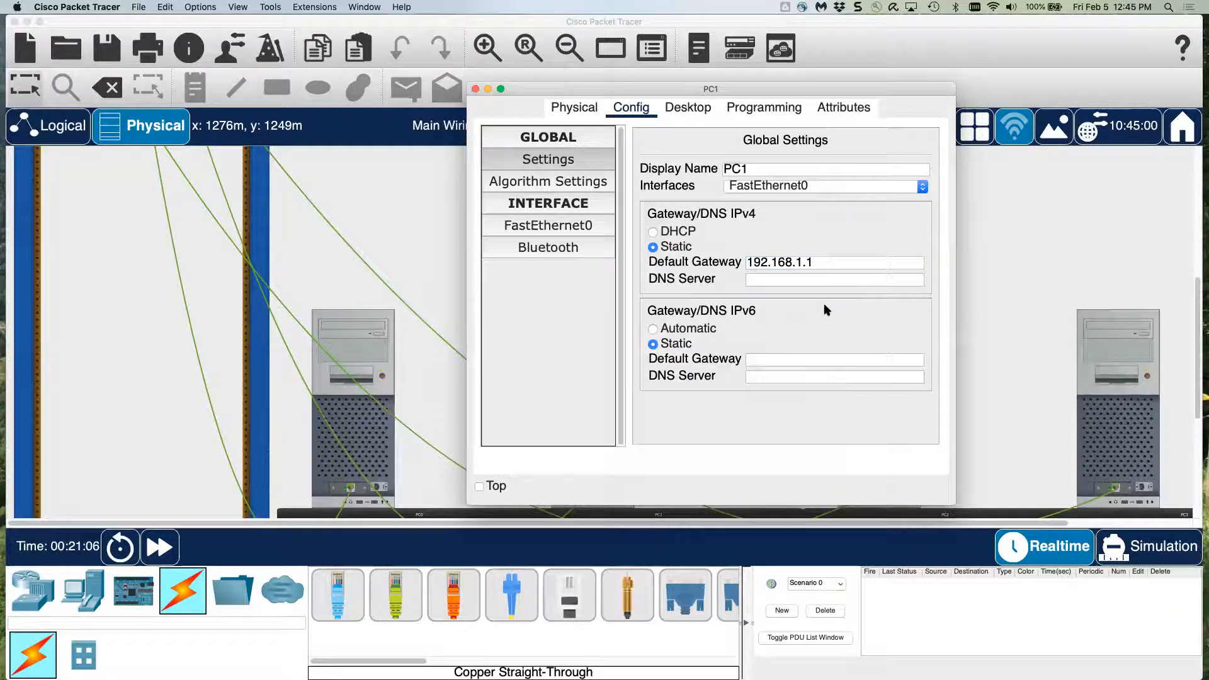
{"action": "left_click", "coordinate": [476, 90]}
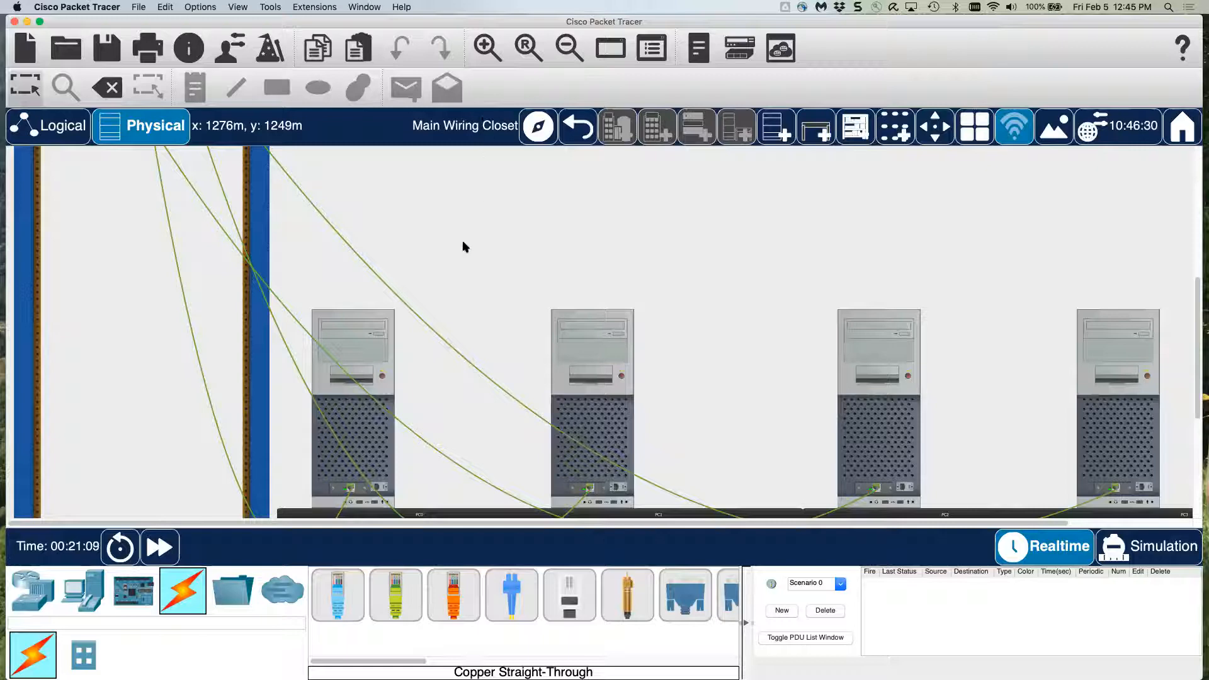
- Assign PC2's FastEthernet0 interface the static IPv4 address 192.168.1.102 with subnet mask 255.255.255.0
{"action": "mouse_move", "coordinate": [565, 350]}
{"action": "left_click", "coordinate": [873, 355]}
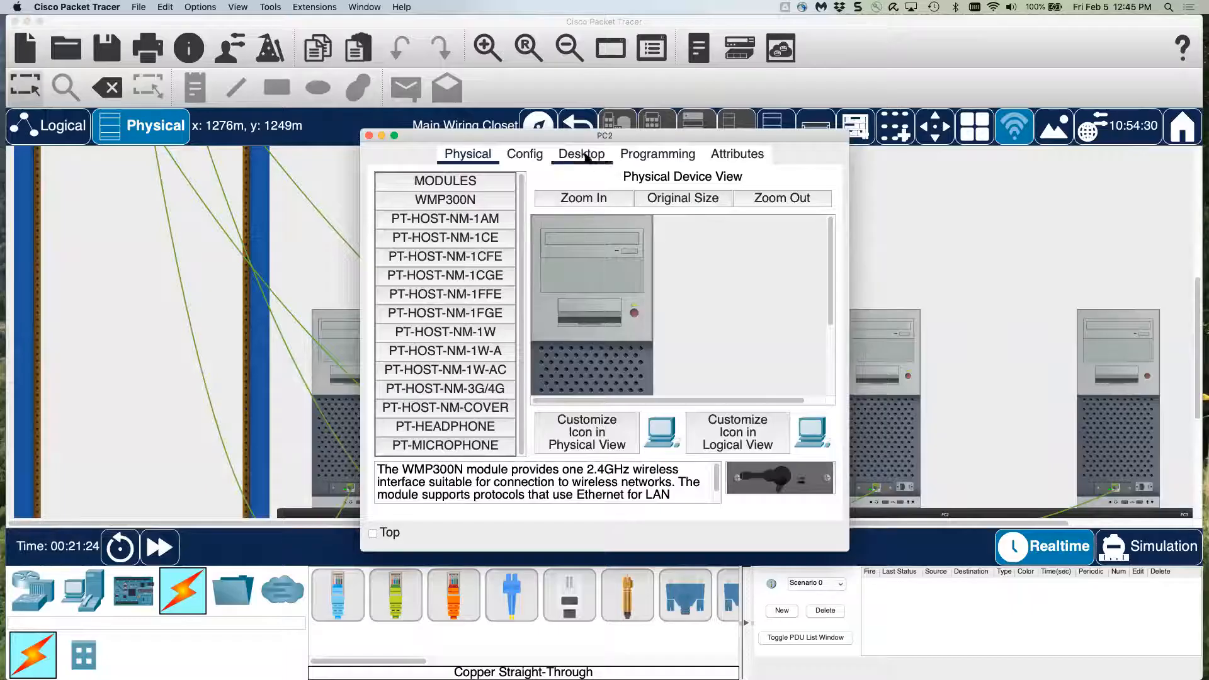
{"action": "left_click", "coordinate": [524, 155]}
{"action": "left_click_drag", "start_coordinate": [552, 131], "coordinate": [502, 102]}
{"action": "left_click", "coordinate": [383, 243]}
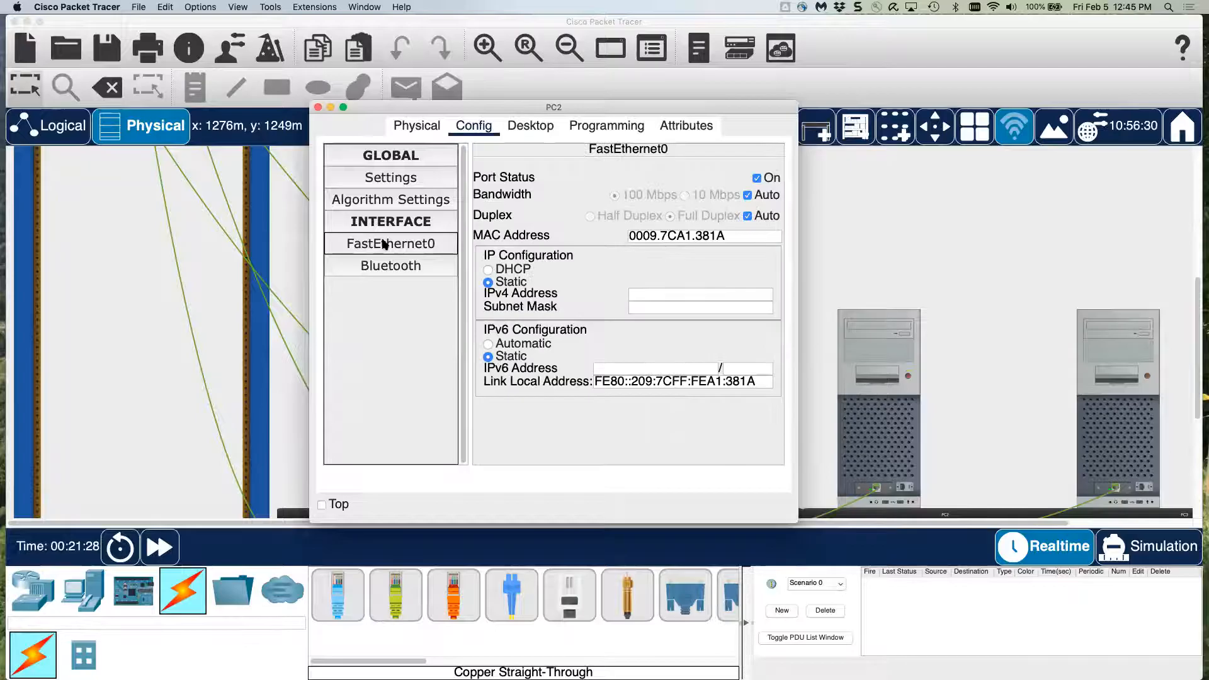
{"action": "left_click", "coordinate": [641, 294]}
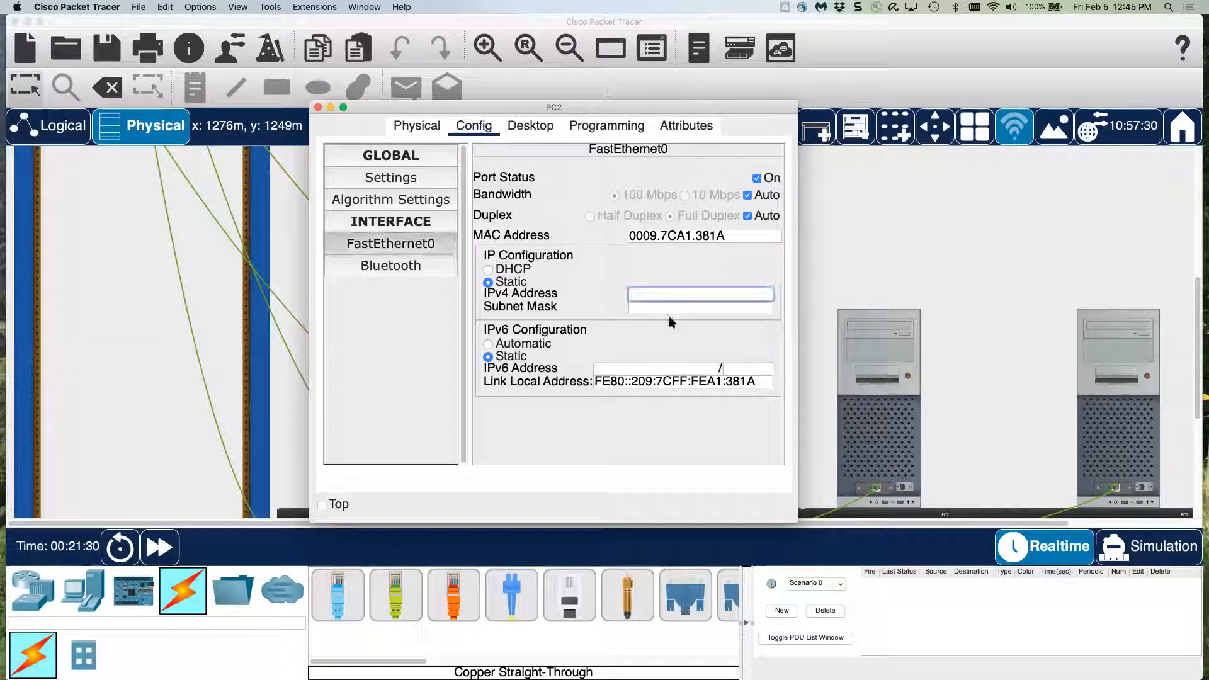
{"action": "type", "text": "192.168.1.102"}
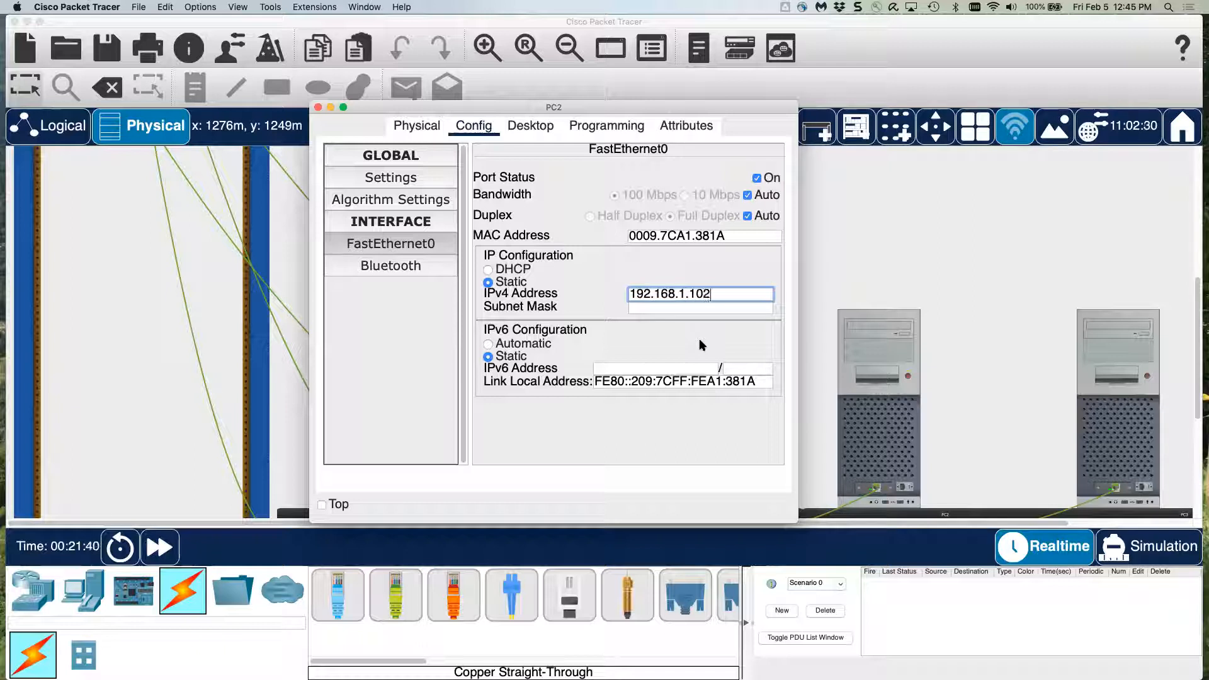
{"action": "left_click", "coordinate": [684, 308]}
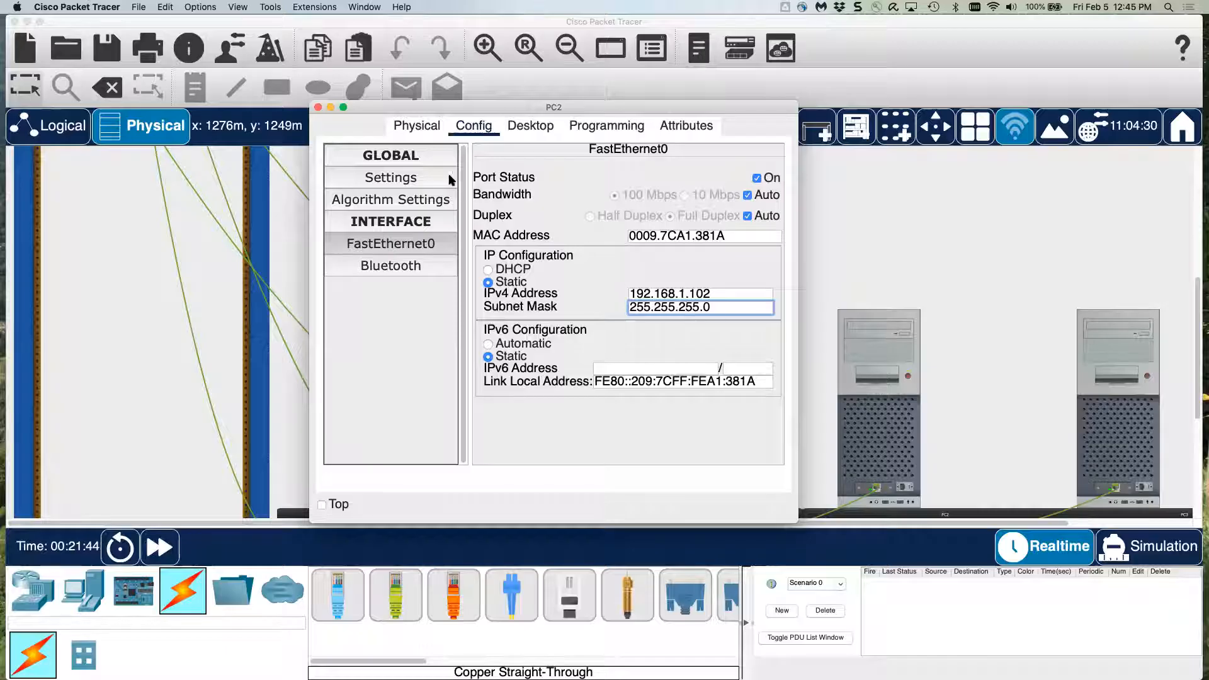
- Set PC2's IPv4 default gateway to 192.168.1.1 and close its configuration window
{"action": "left_click", "coordinate": [391, 178]}
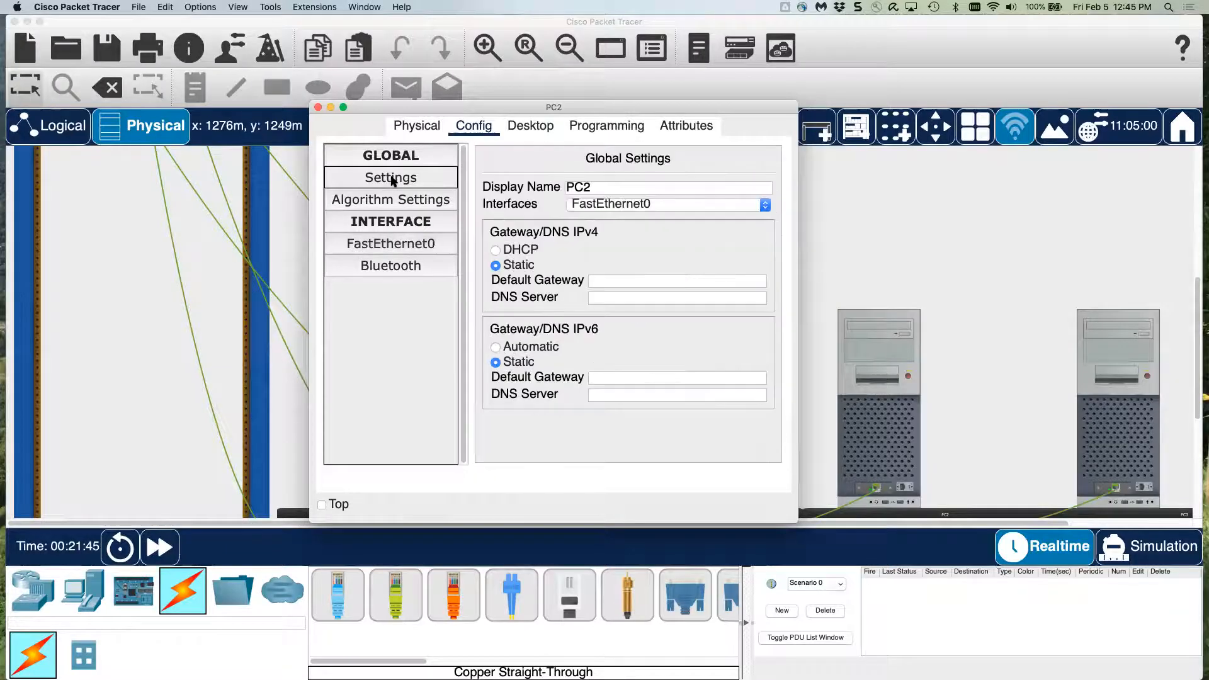
{"action": "left_click", "coordinate": [632, 280]}
{"action": "type", "text": "192.168.1.1"}
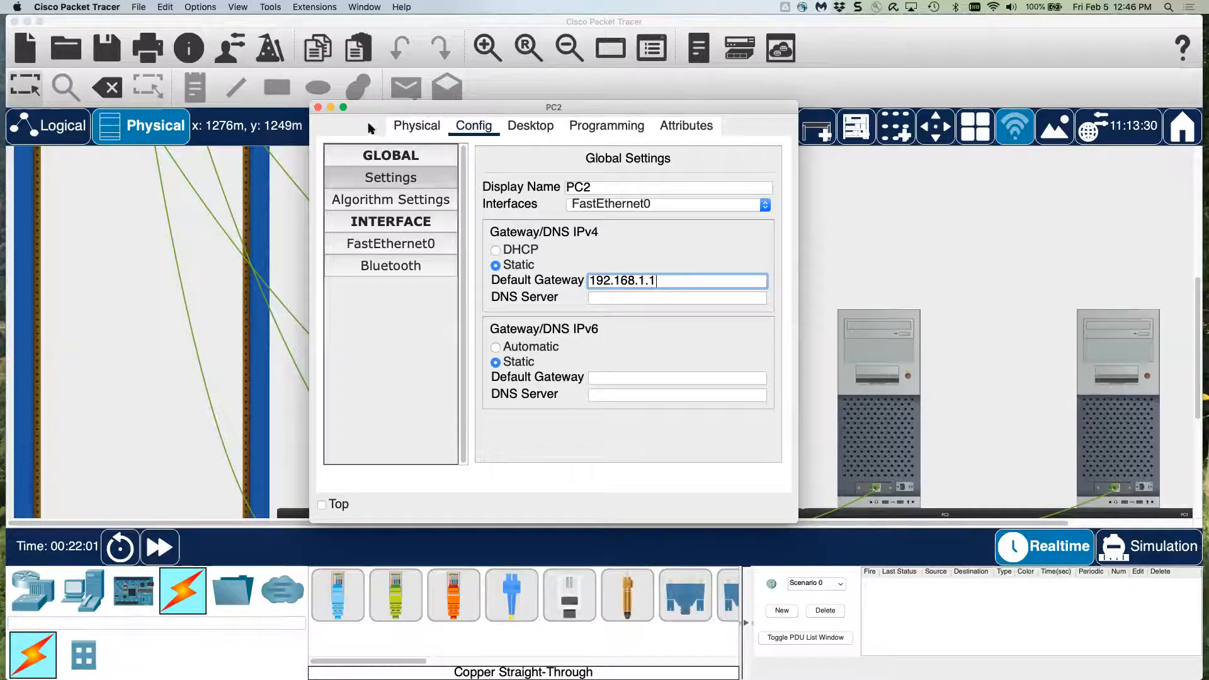
{"action": "left_click", "coordinate": [319, 109]}
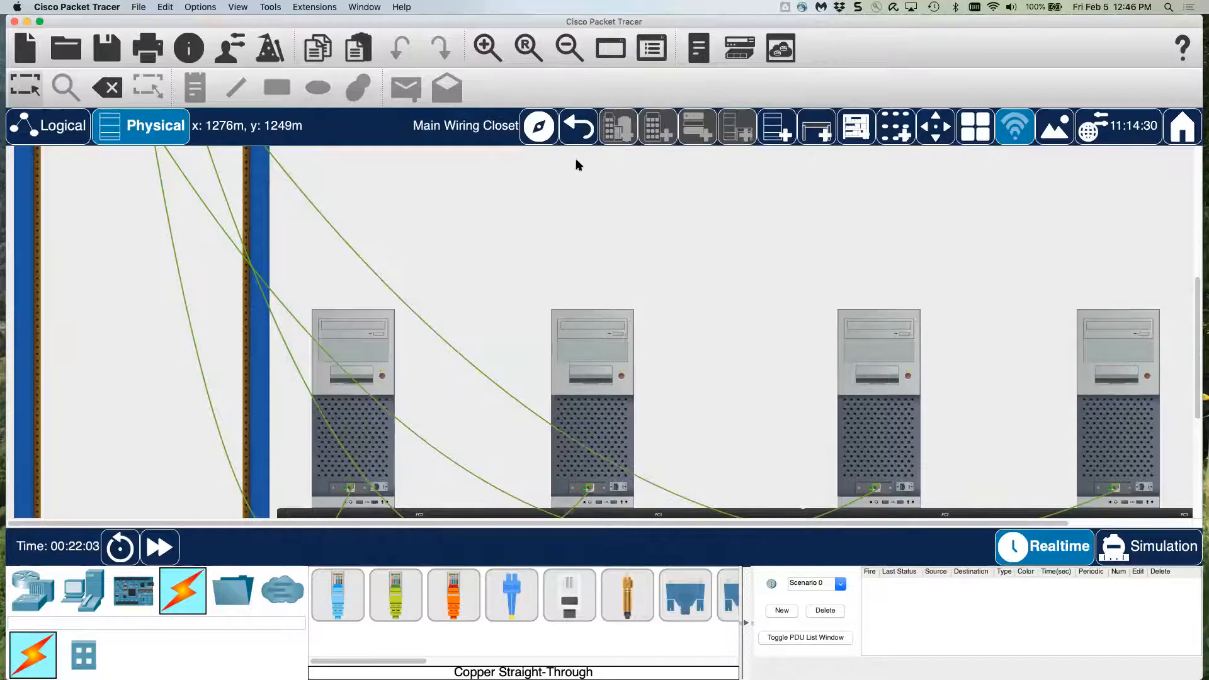
- Assign PC3's FastEthernet0 interface the static IPv4 address 192.168.1.103 with subnet mask 255.255.255.0
{"action": "left_click", "coordinate": [1112, 356]}
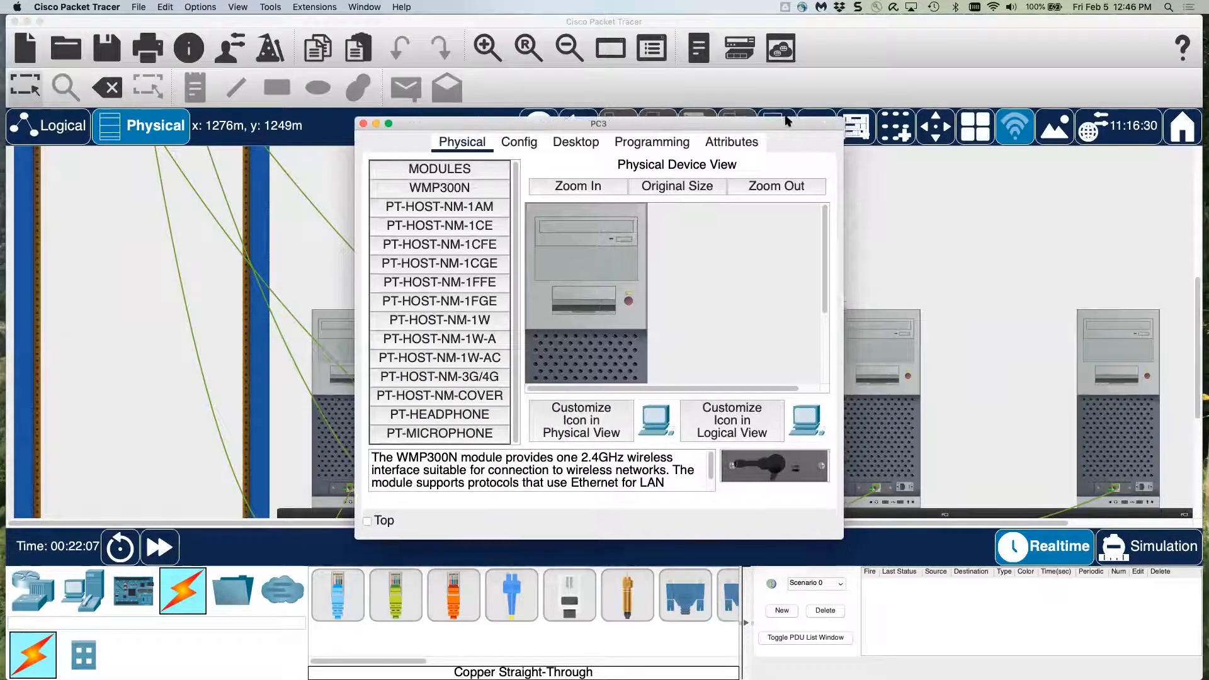
{"action": "left_click", "coordinate": [513, 124]}
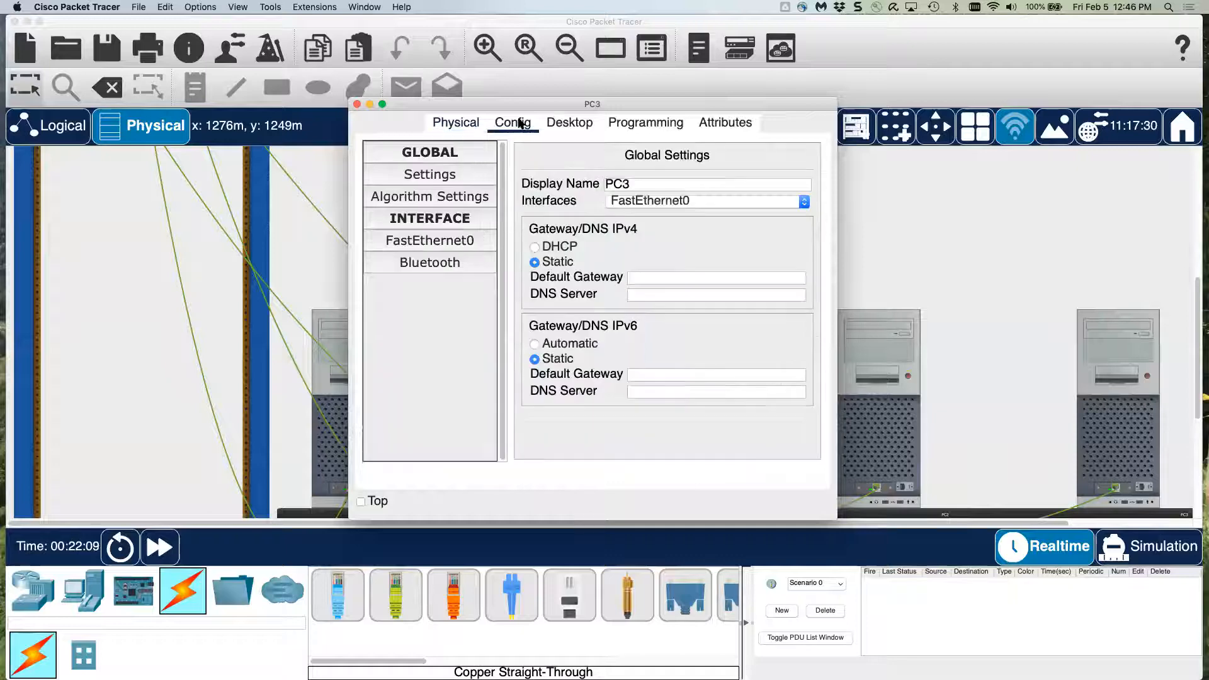
{"action": "left_click", "coordinate": [437, 241]}
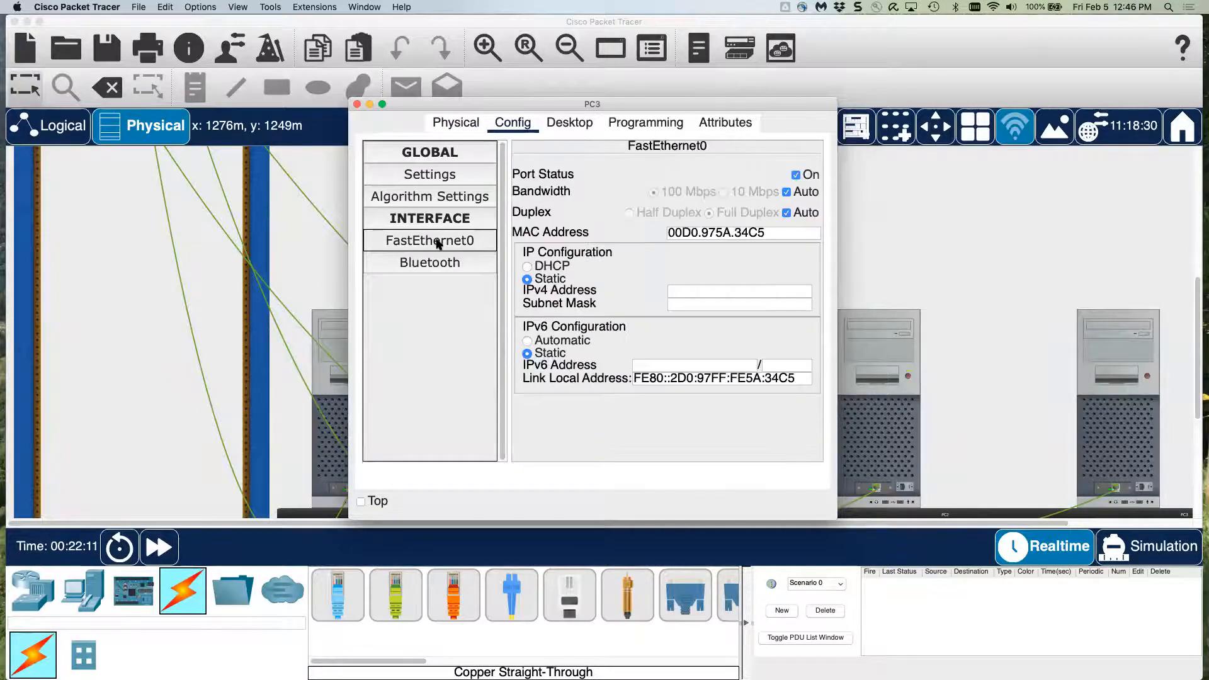
{"action": "left_click", "coordinate": [682, 291]}
{"action": "type", "text": "192."}
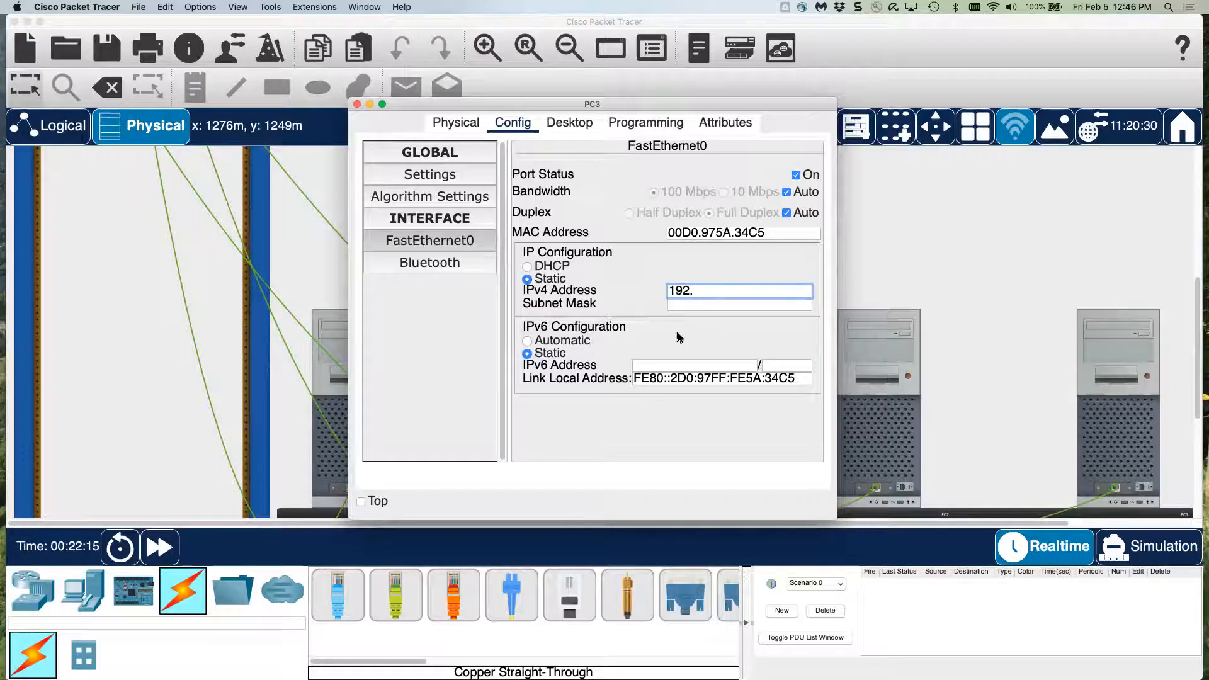
{"action": "type", "text": "168.1.103"}
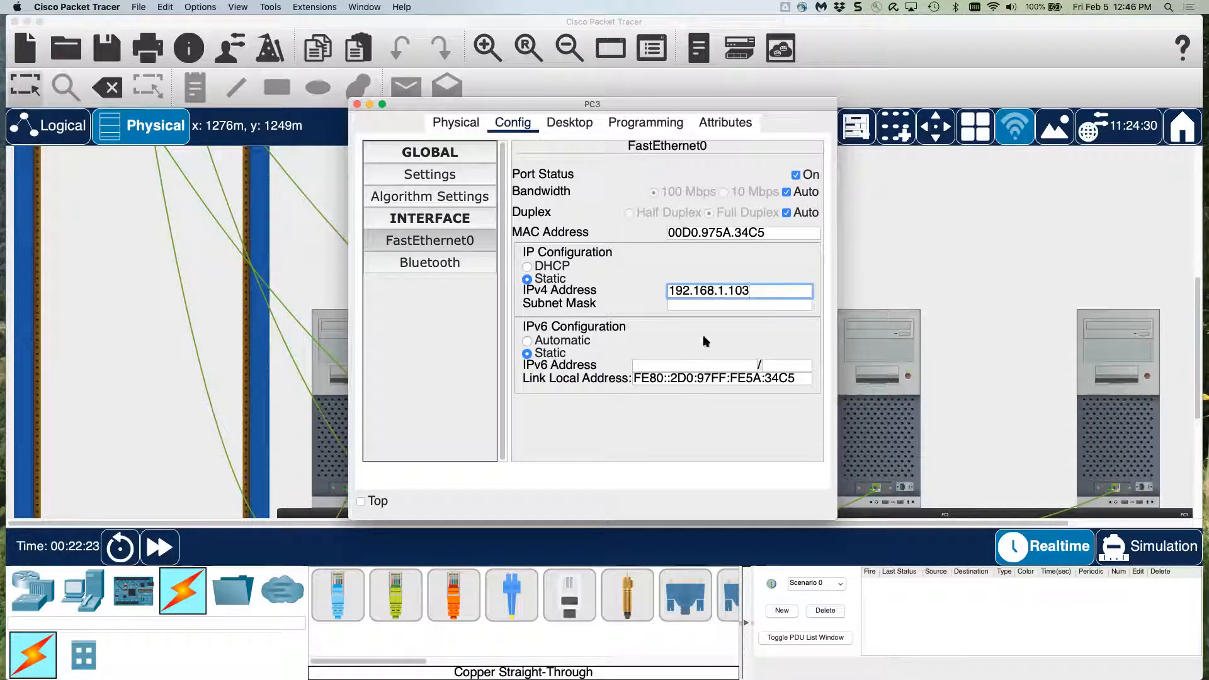
{"action": "left_click", "coordinate": [700, 306]}
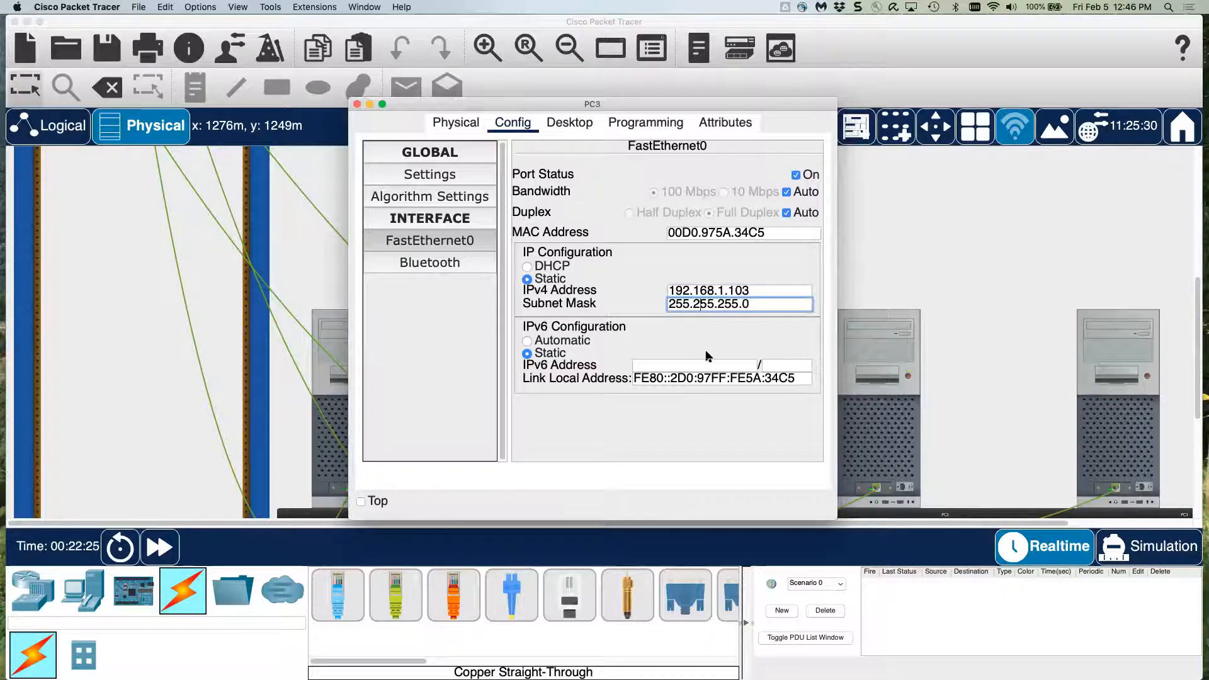
- Set PC3's IPv4 default gateway to 192.168.1.1 and close its configuration window
{"action": "left_click", "coordinate": [454, 176]}
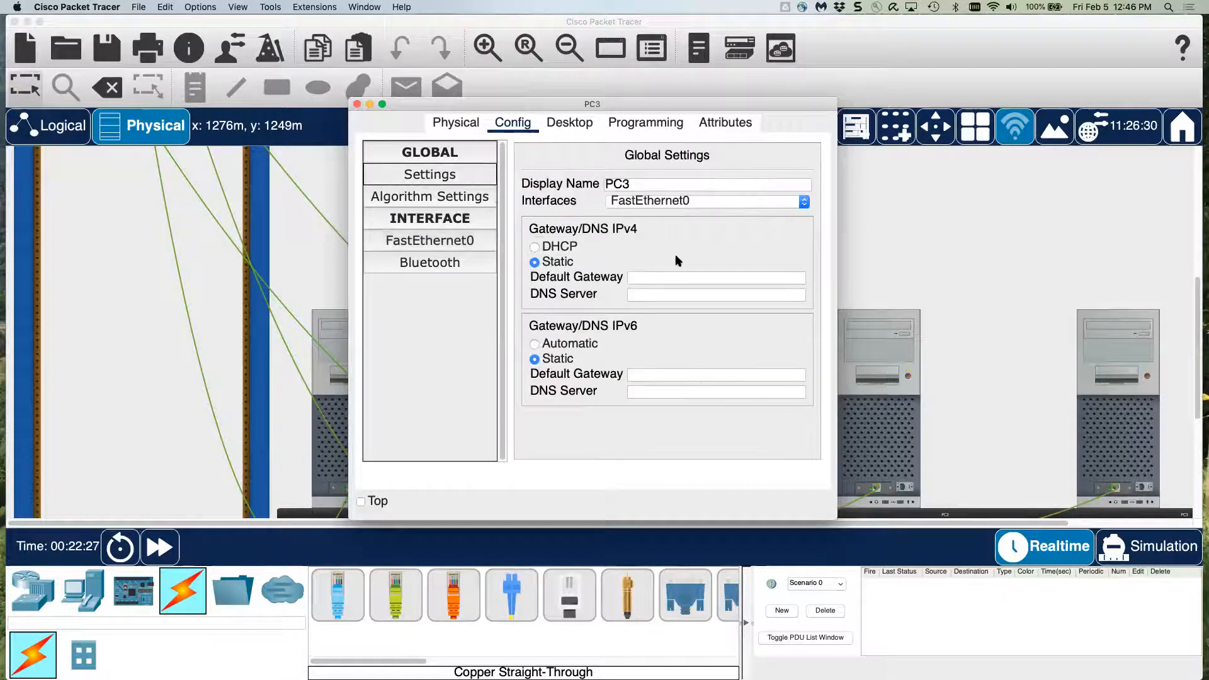
{"action": "left_click", "coordinate": [673, 277]}
{"action": "type", "text": "192.168.1.1"}
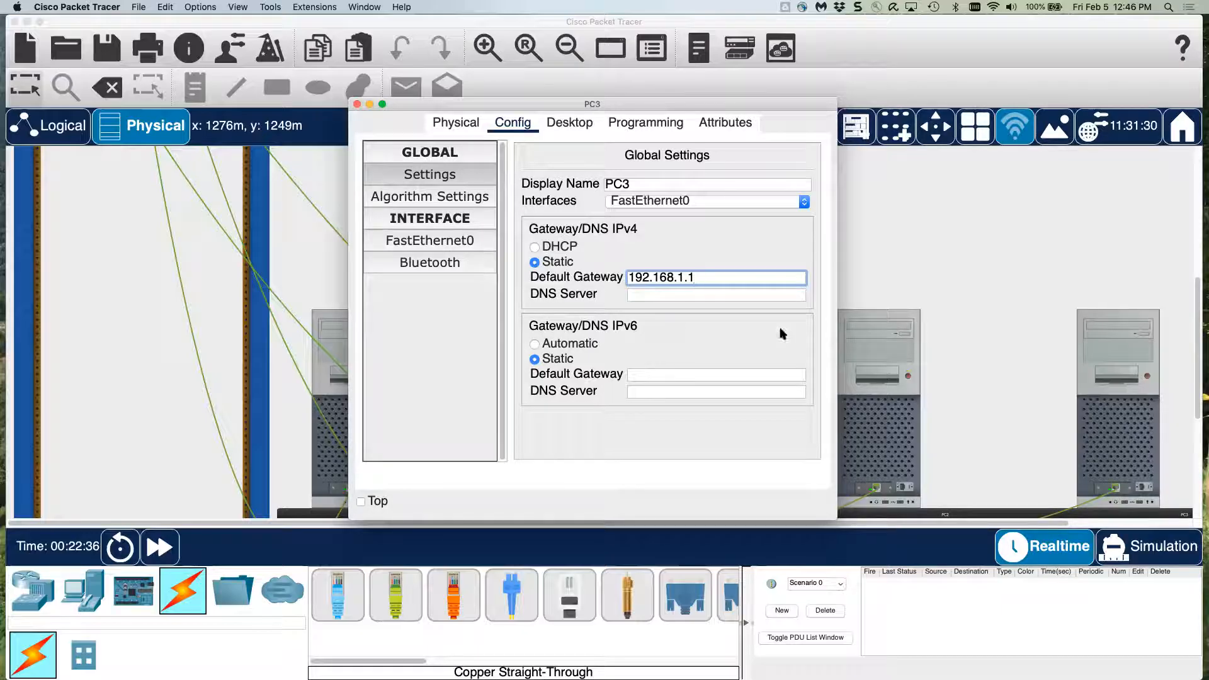
{"action": "left_click", "coordinate": [788, 241]}
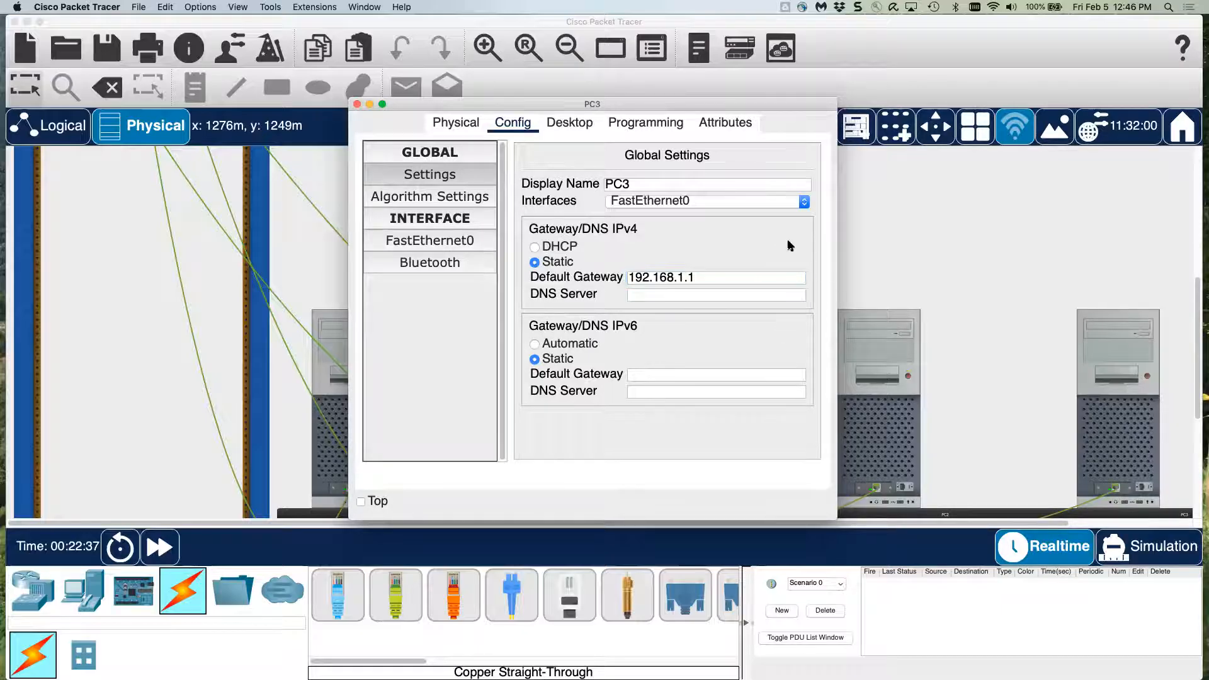
{"action": "left_click", "coordinate": [356, 105]}
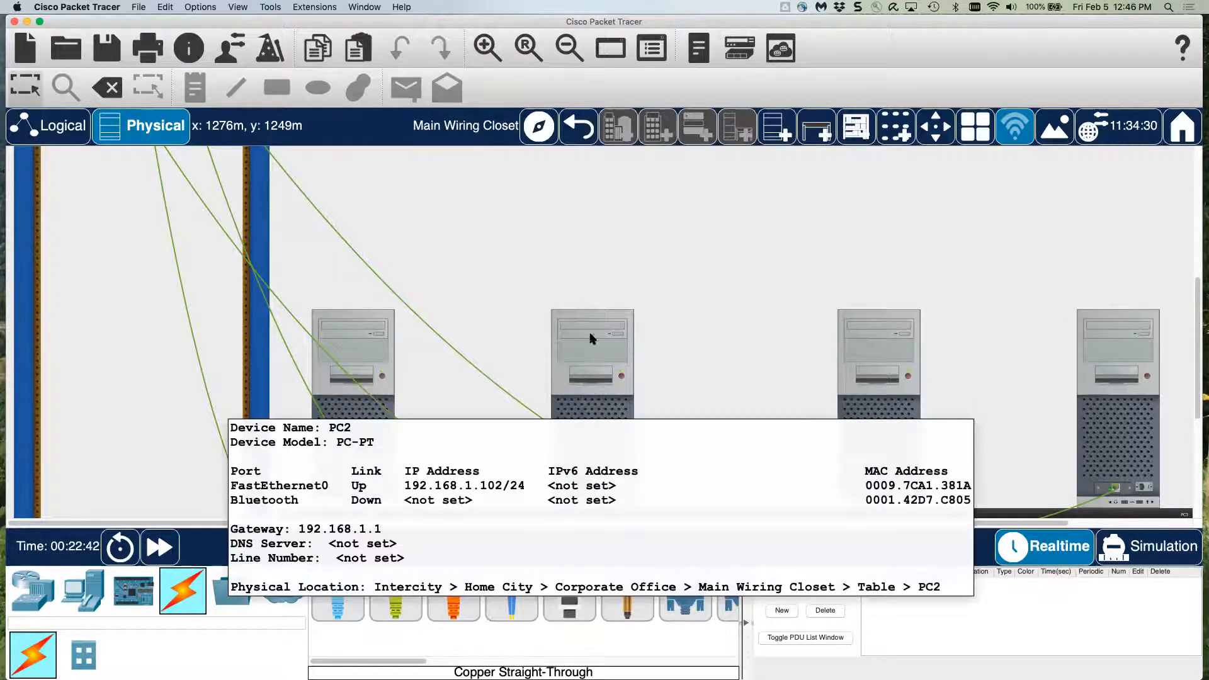
- Examine Router0 in the rack up close to identify which of its ports the cable is plugged into
{"action": "mouse_move", "coordinate": [357, 335]}
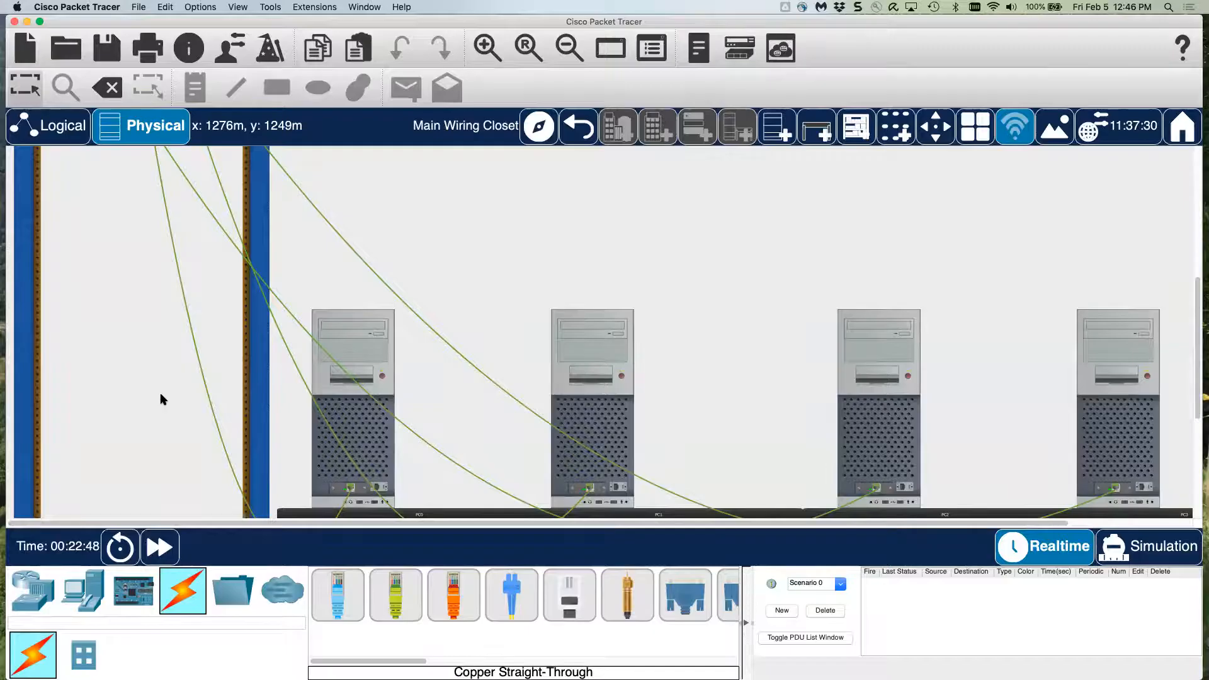
{"action": "scroll", "coordinate": [162, 398], "scroll_direction": "up", "scroll_amount": 5}
{"action": "scroll", "coordinate": [162, 399], "scroll_direction": "up", "scroll_amount": 2}
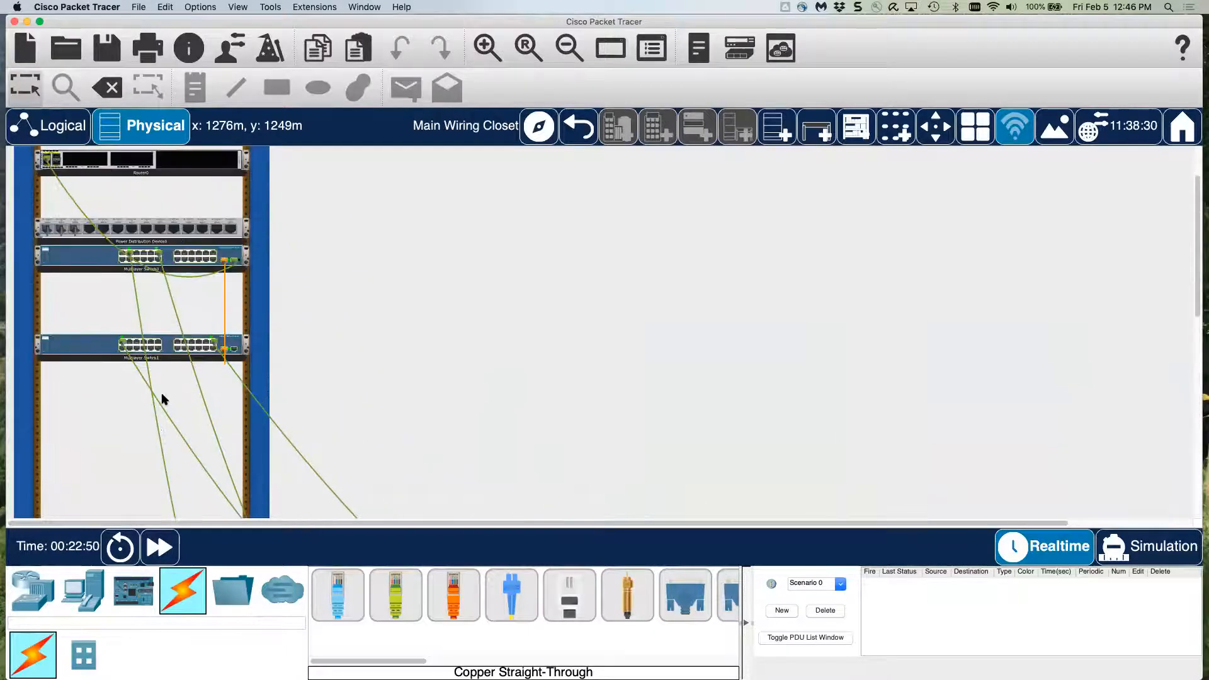
{"action": "scroll", "coordinate": [161, 398], "scroll_direction": "up", "scroll_amount": 2}
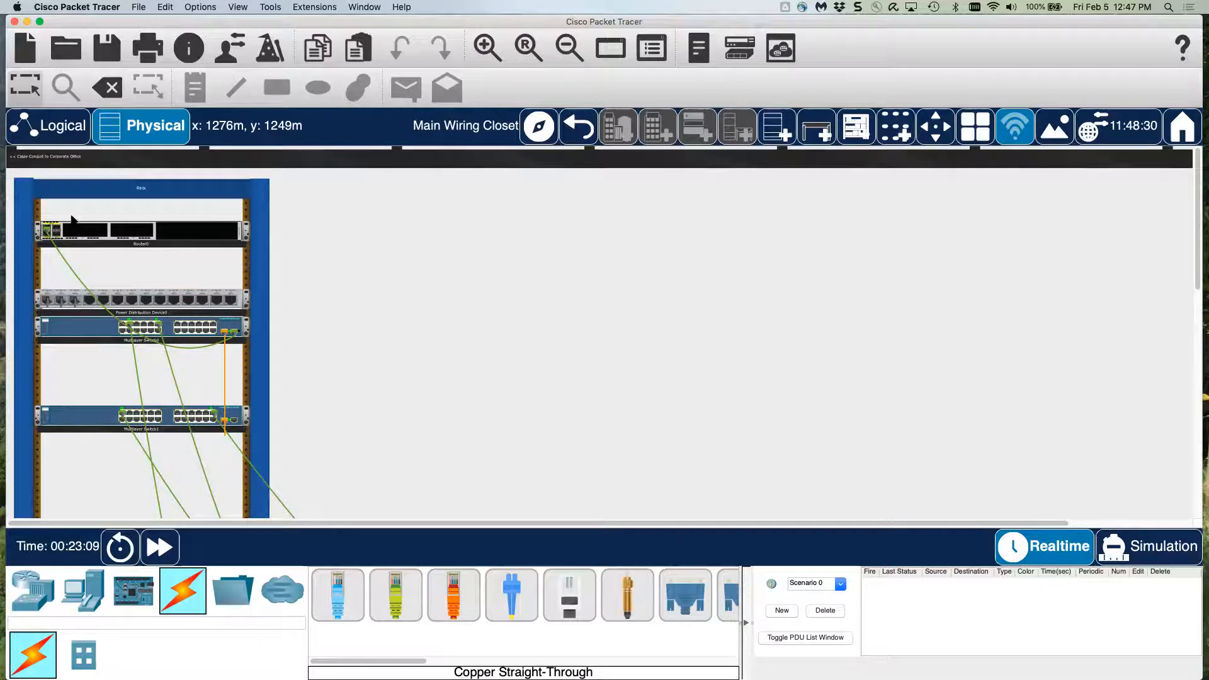
{"action": "left_click", "coordinate": [487, 48]}
{"action": "left_click", "coordinate": [487, 48]}
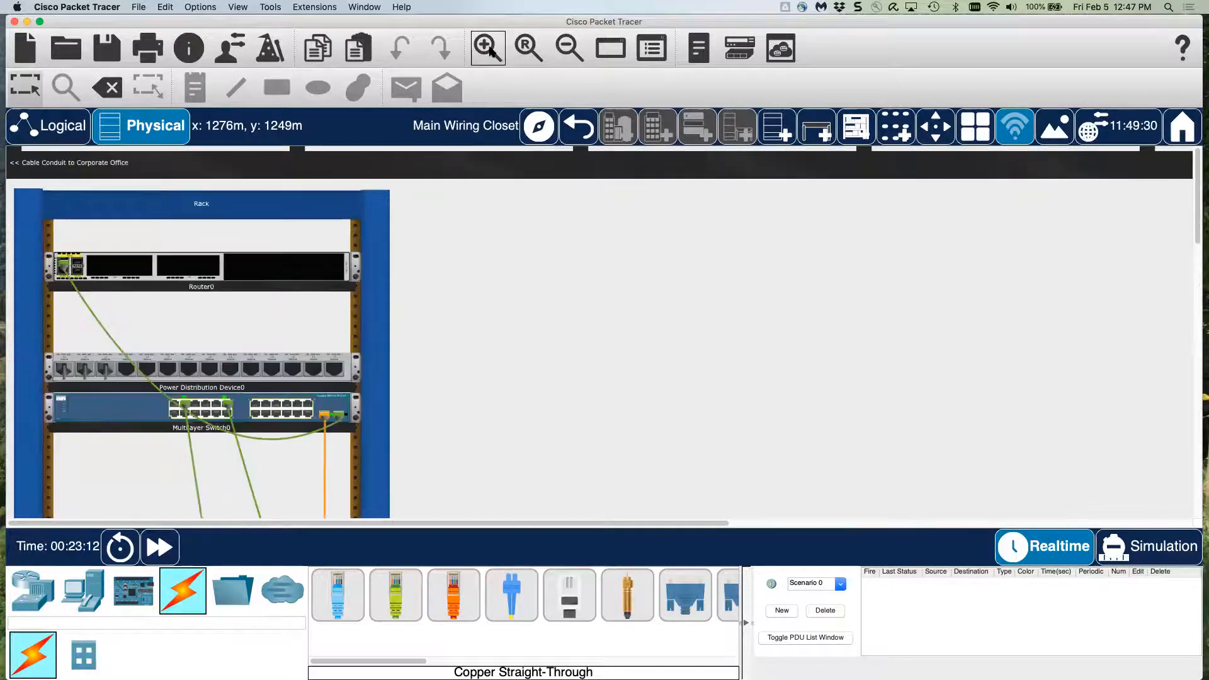
{"action": "left_click", "coordinate": [249, 270]}
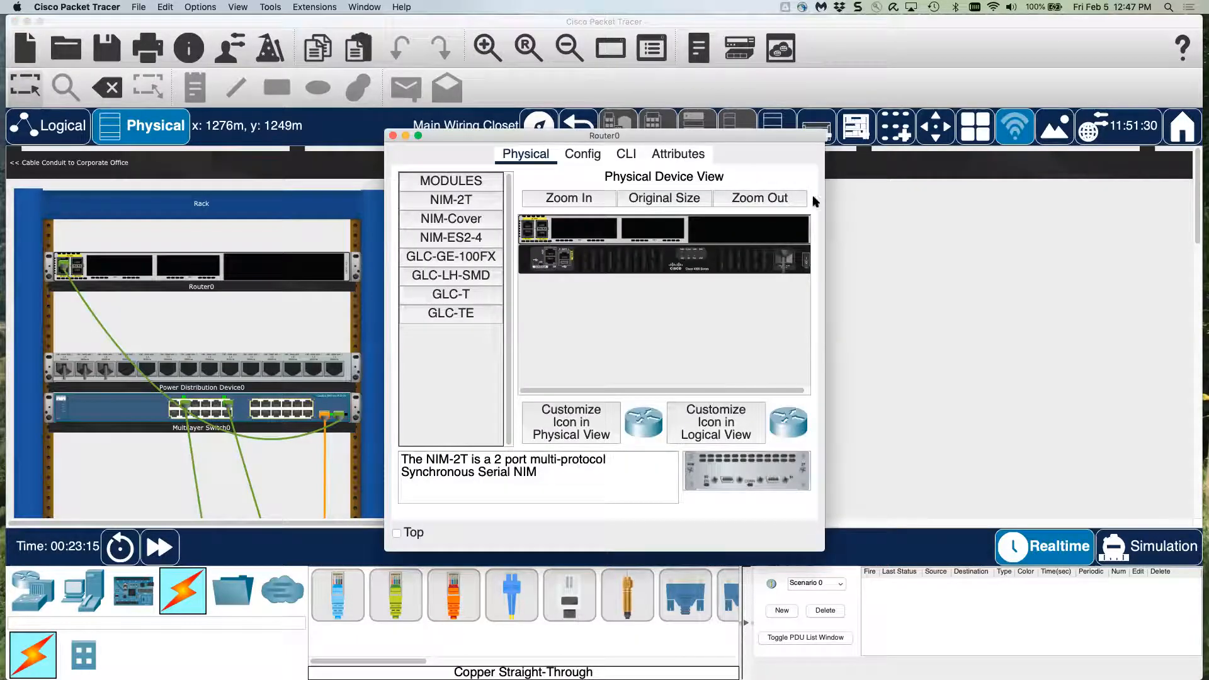
{"action": "left_click_drag", "start_coordinate": [826, 196], "coordinate": [1046, 173]}
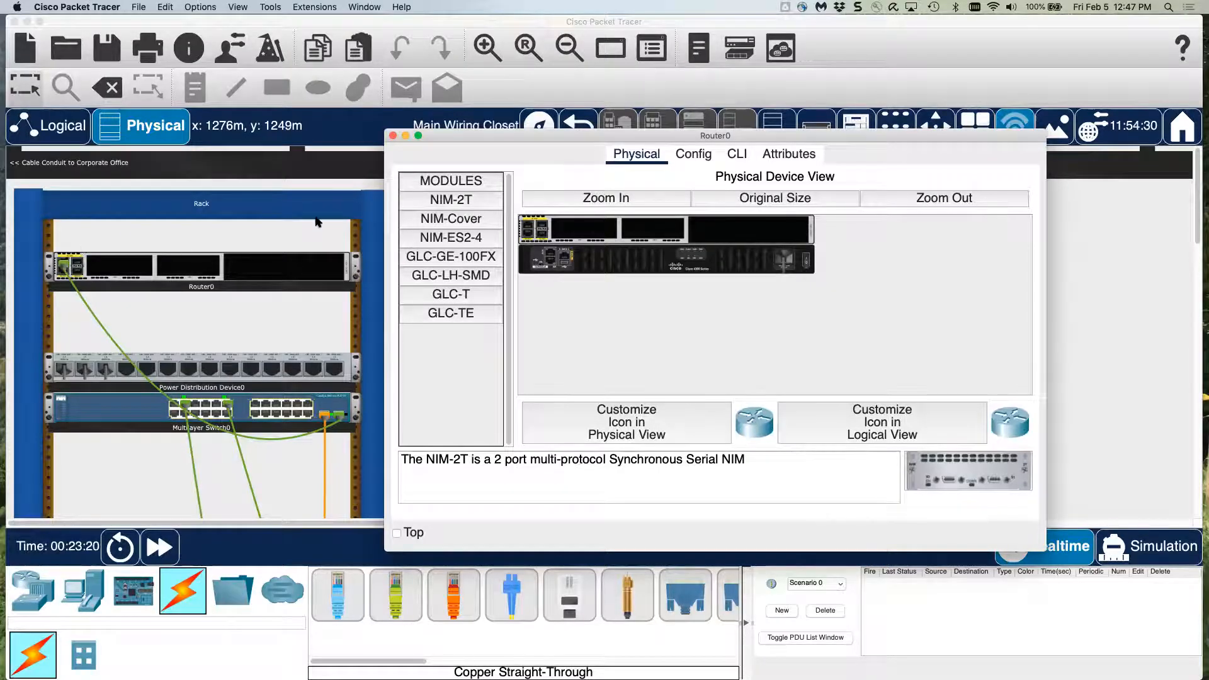
{"action": "left_click", "coordinate": [392, 136]}
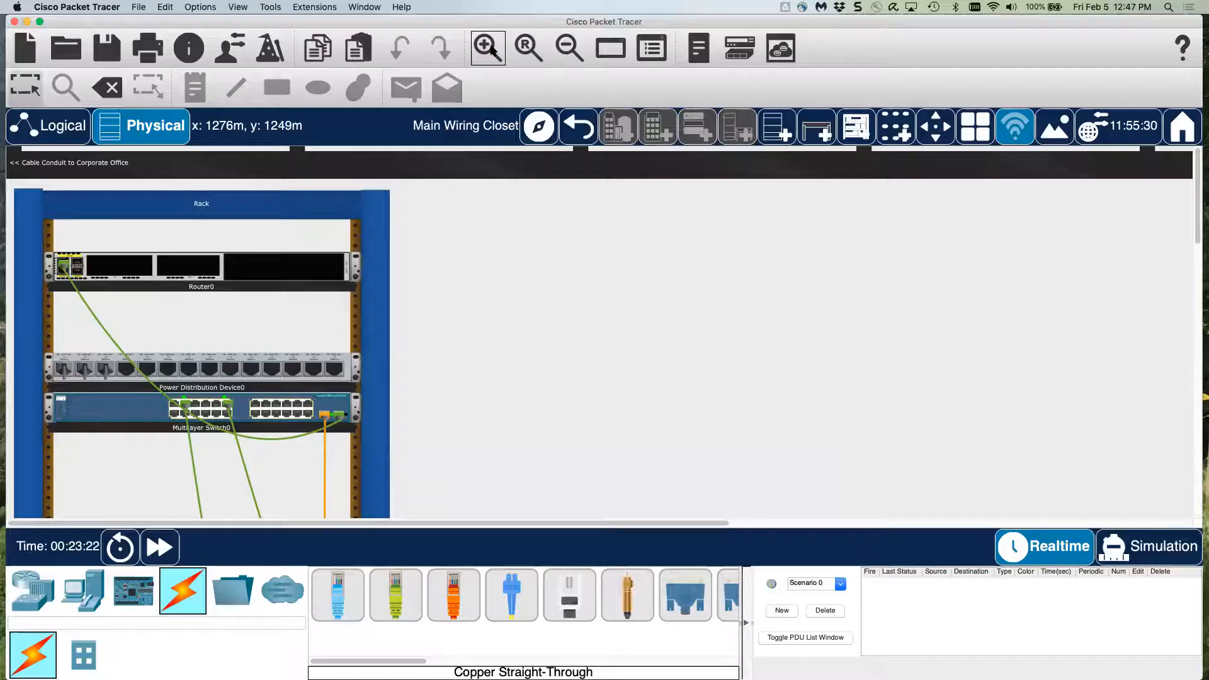
{"action": "left_click", "coordinate": [489, 48]}
{"action": "left_click", "coordinate": [489, 48]}
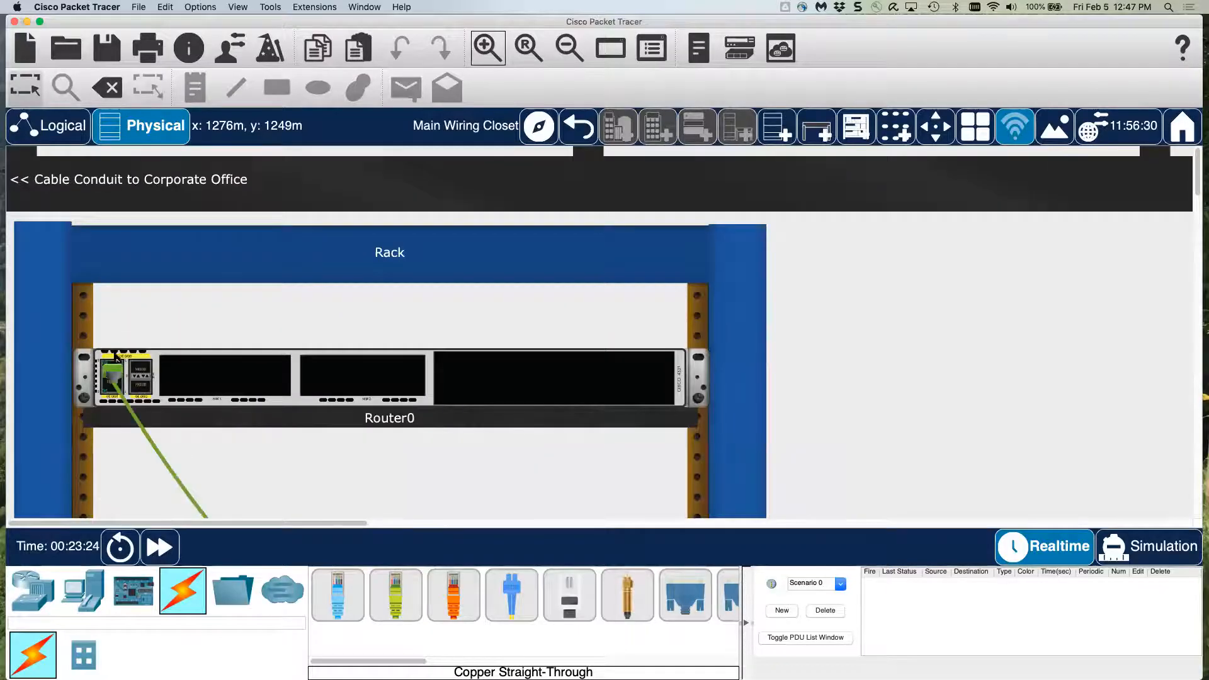
{"action": "mouse_move", "coordinate": [112, 370]}
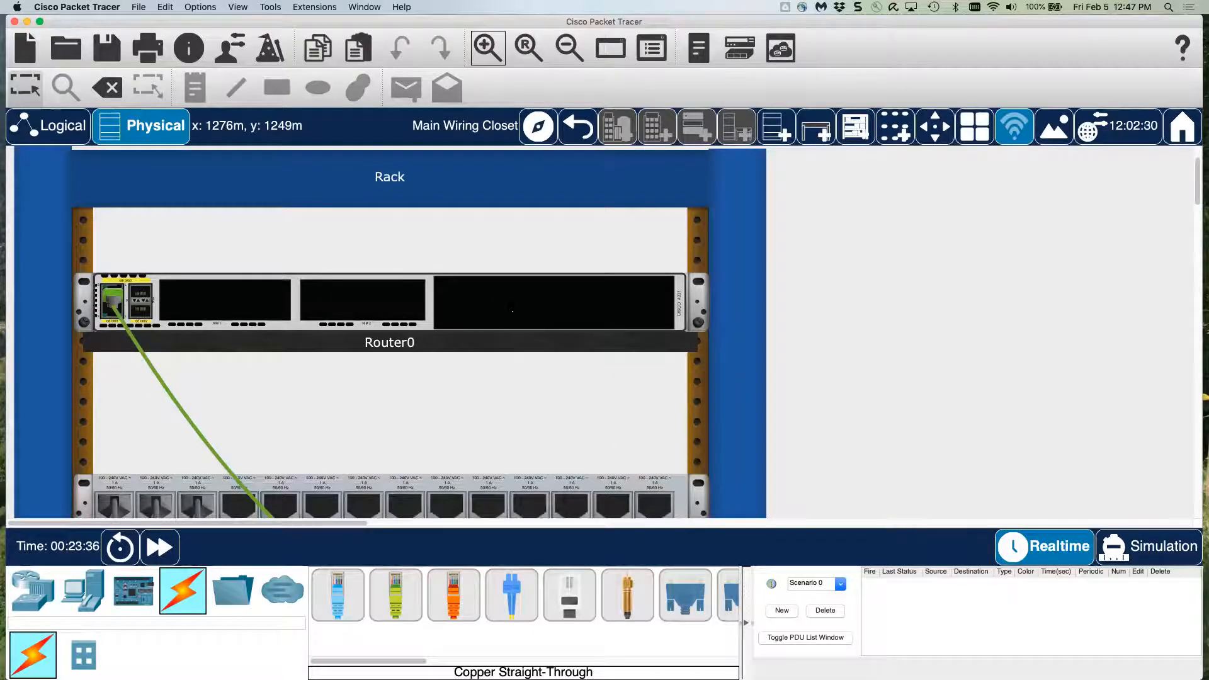
- Assign Router0's GigabitEthernet0/0/0 interface the IPv4 address 192.168.1.1 with subnet mask 255.255.255.0 and turn the port on
{"action": "left_click", "coordinate": [512, 310]}
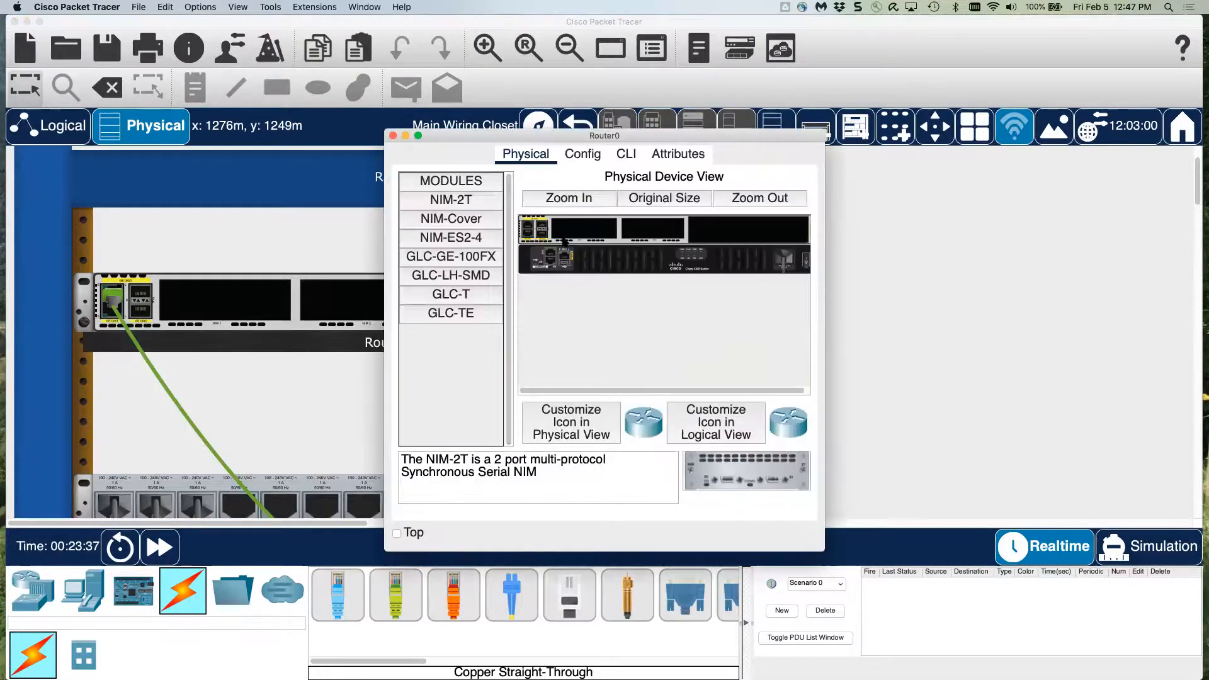
{"action": "left_click", "coordinate": [582, 155]}
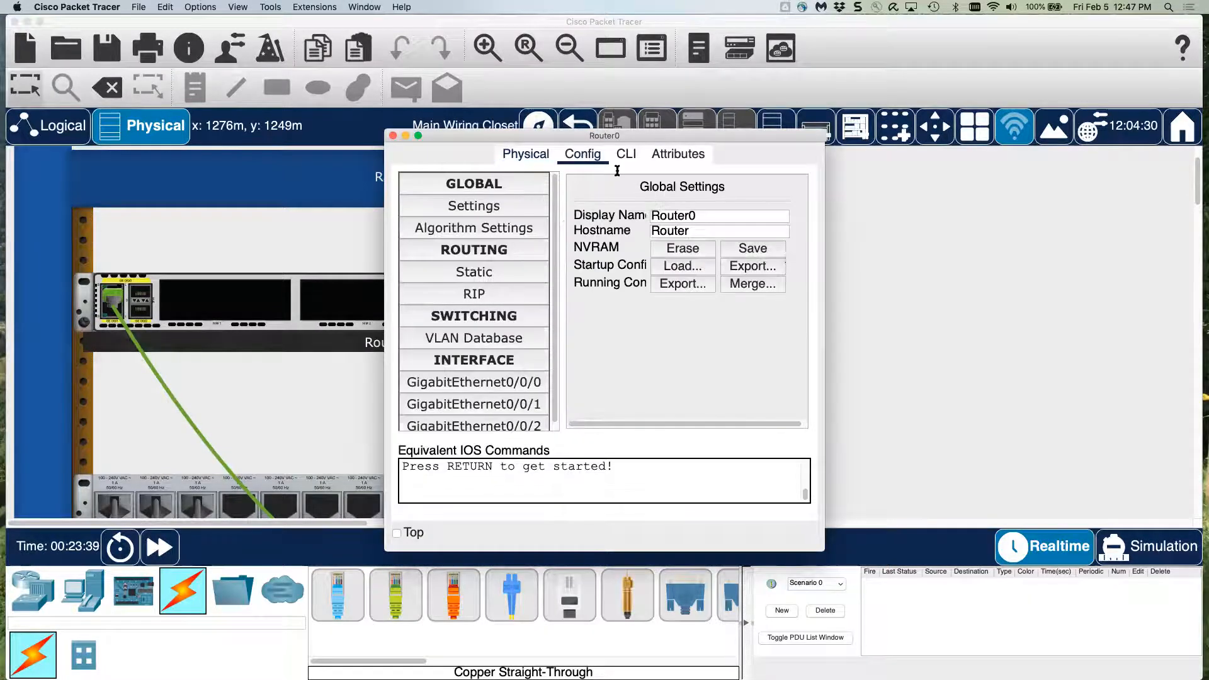
{"action": "left_click_drag", "start_coordinate": [827, 257], "coordinate": [1066, 243]}
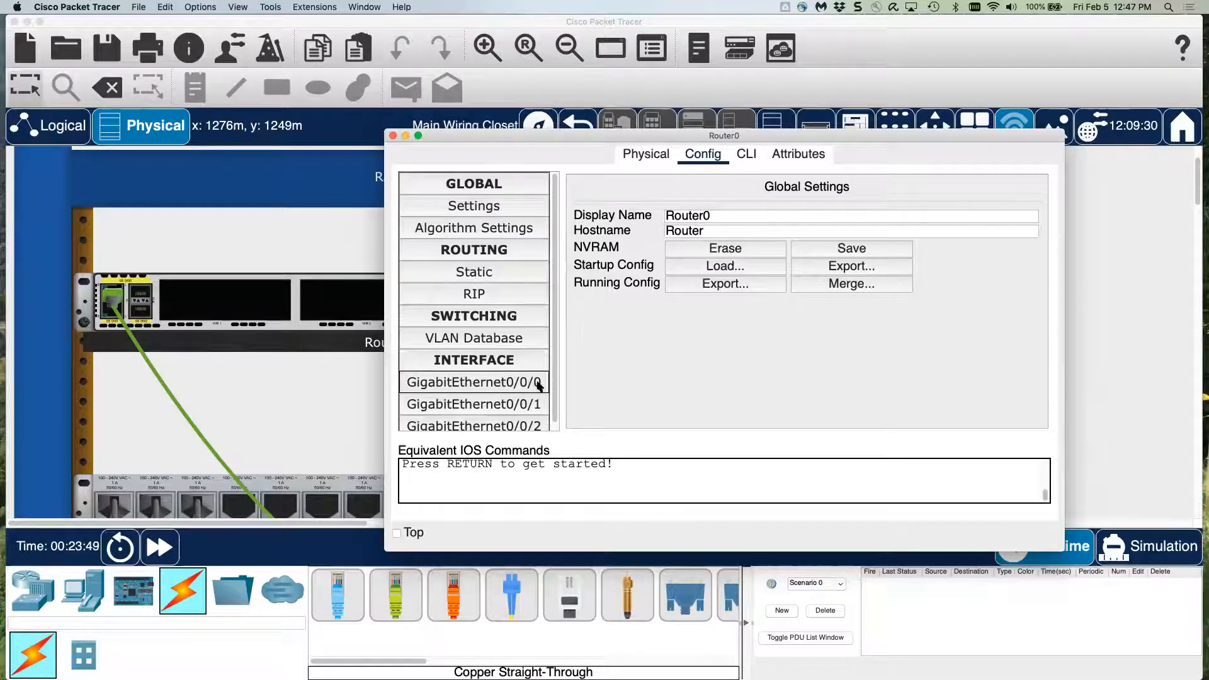
{"action": "left_click", "coordinate": [492, 385]}
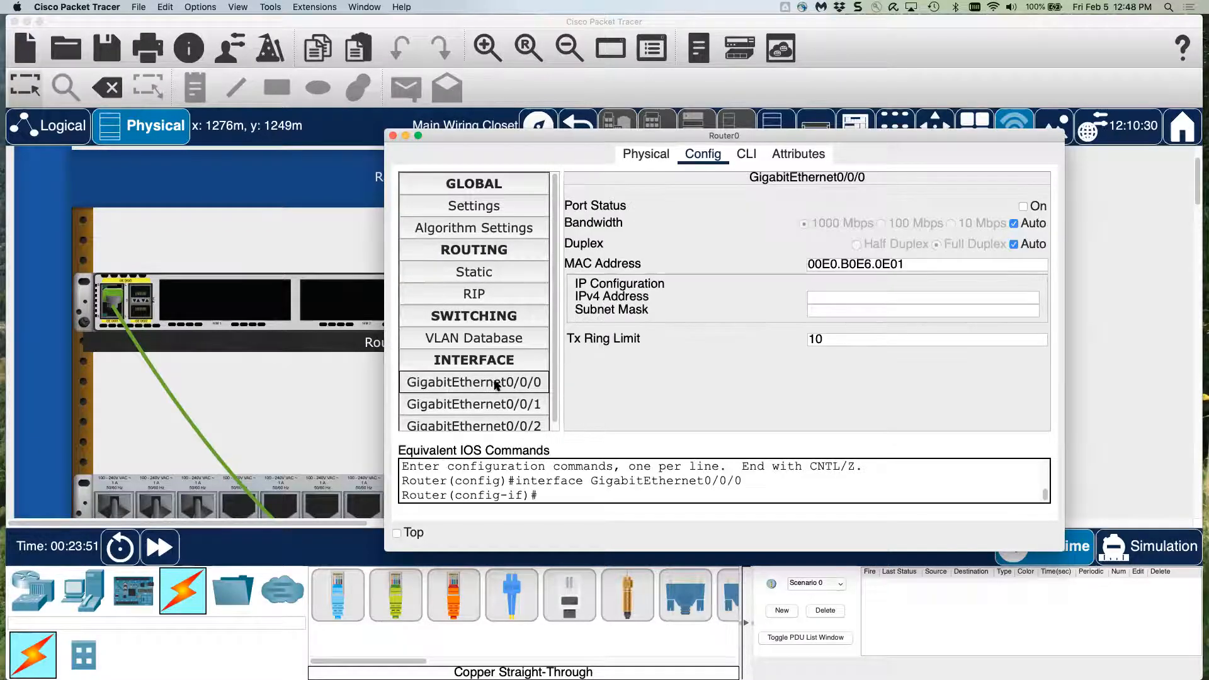
{"action": "left_click_drag", "start_coordinate": [831, 551], "coordinate": [838, 649]}
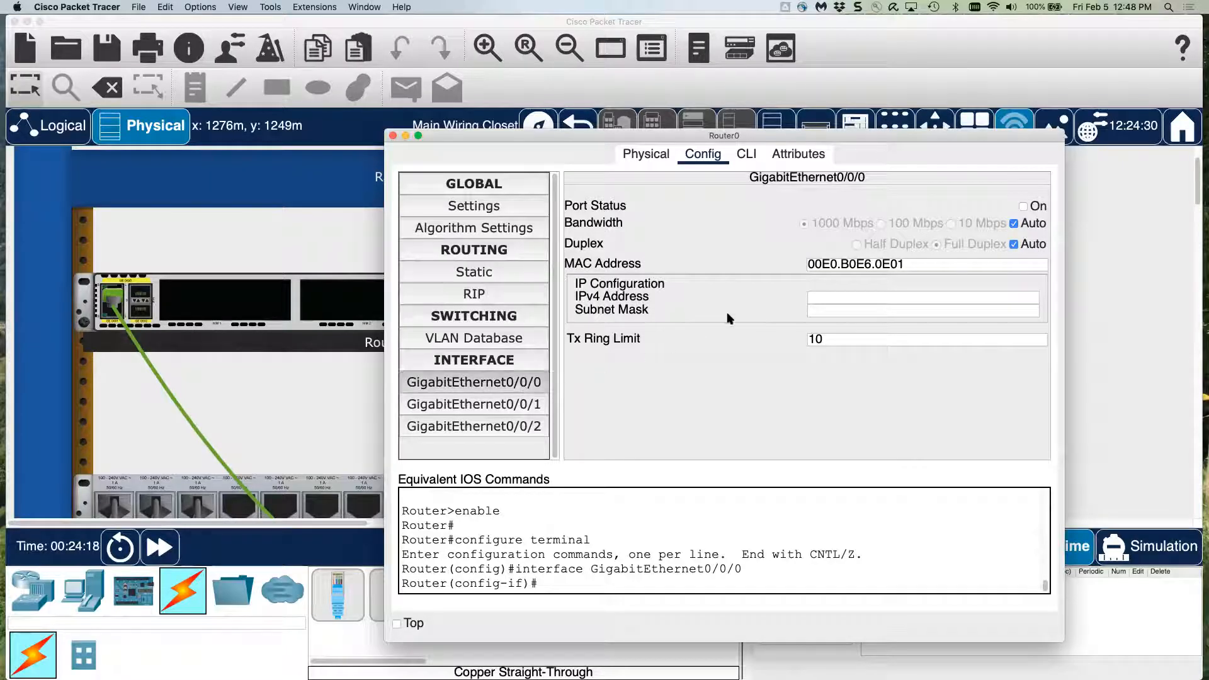
{"action": "left_click", "coordinate": [812, 296]}
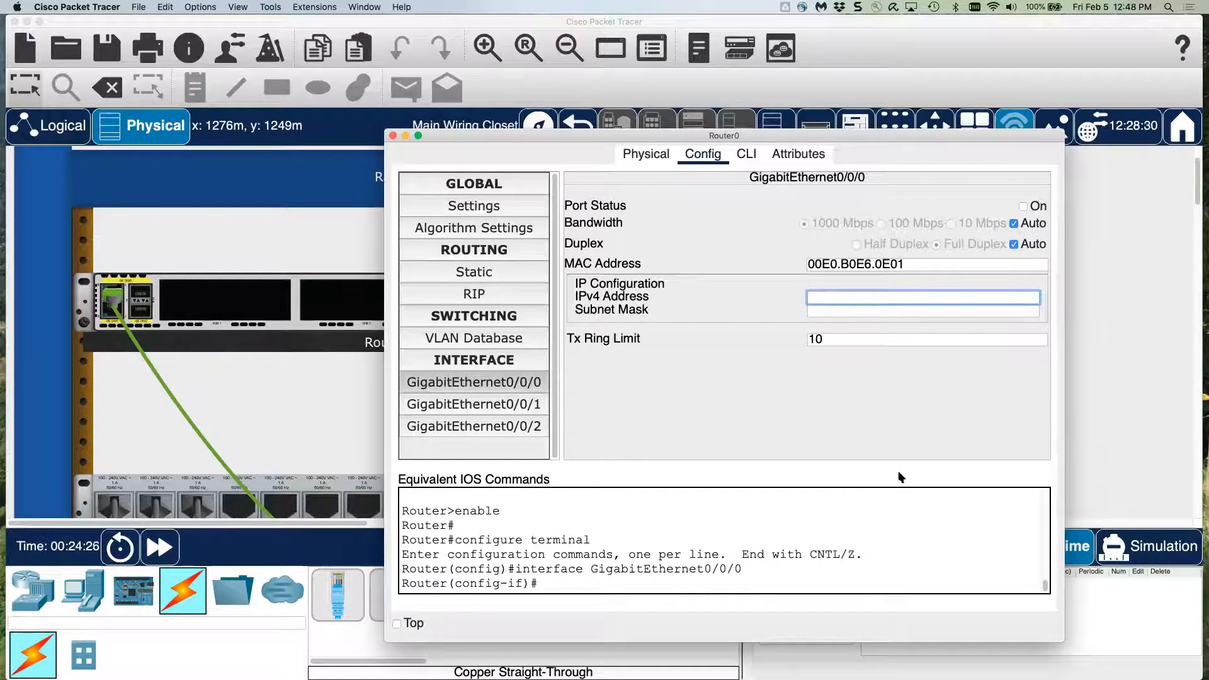
{"action": "type", "text": "192.168.1.1"}
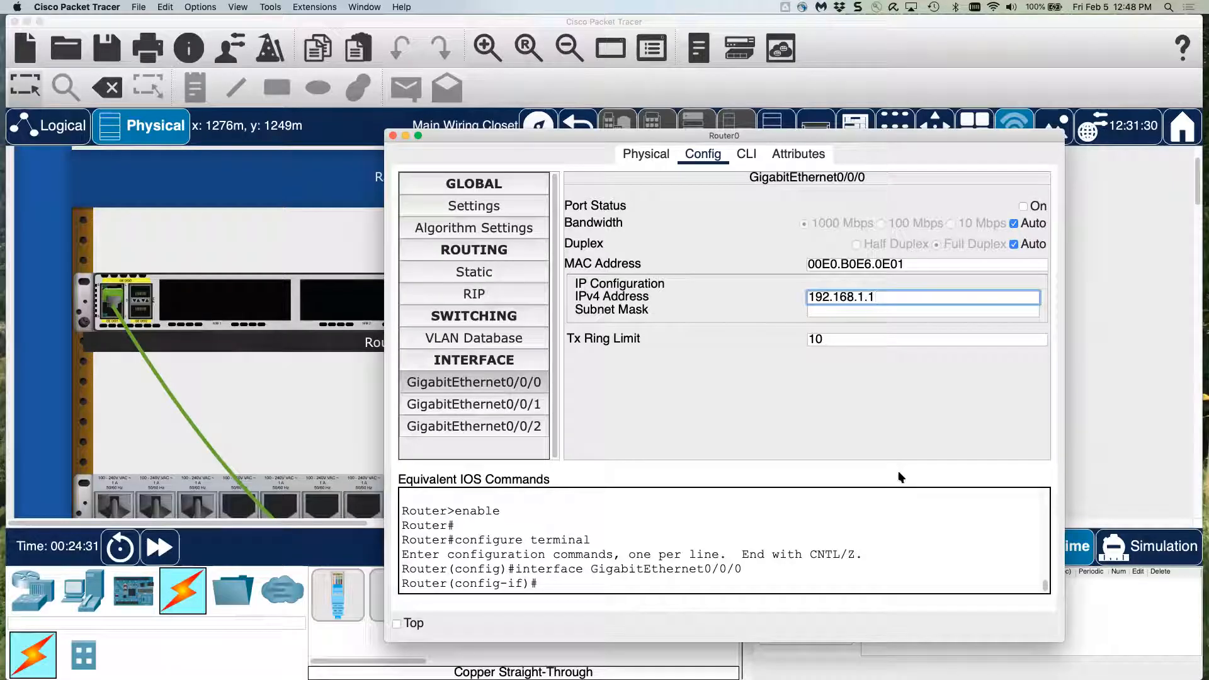
{"action": "left_click", "coordinate": [822, 310]}
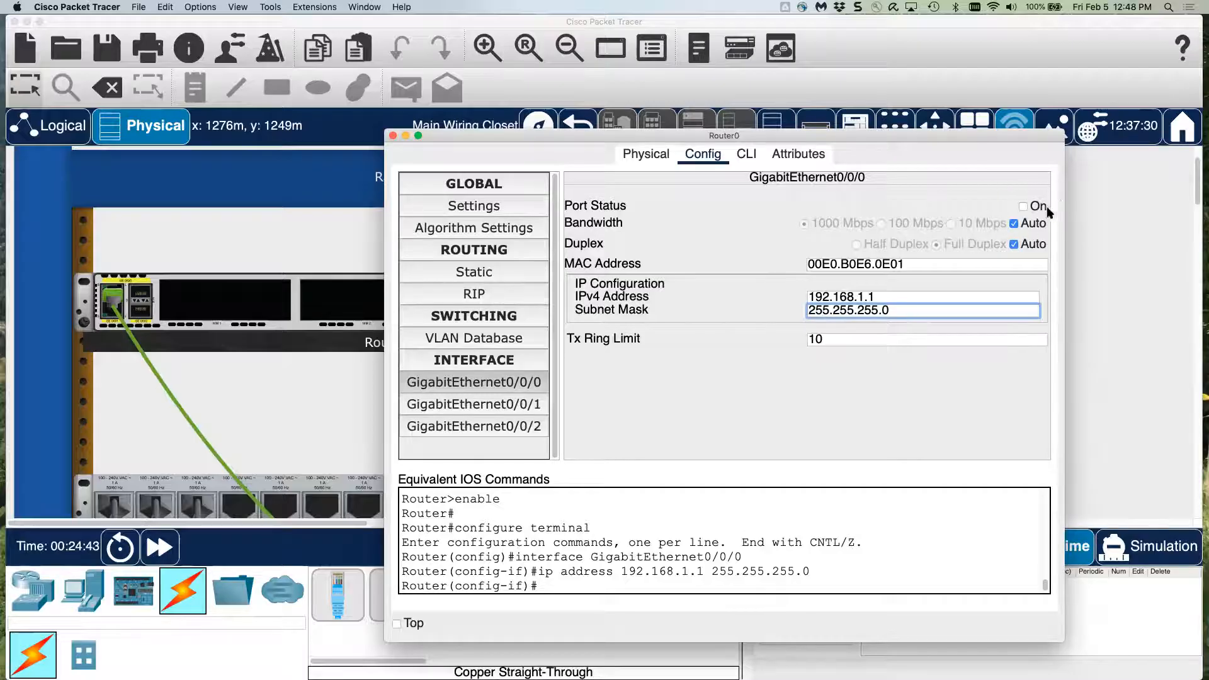
{"action": "left_click", "coordinate": [1023, 207]}
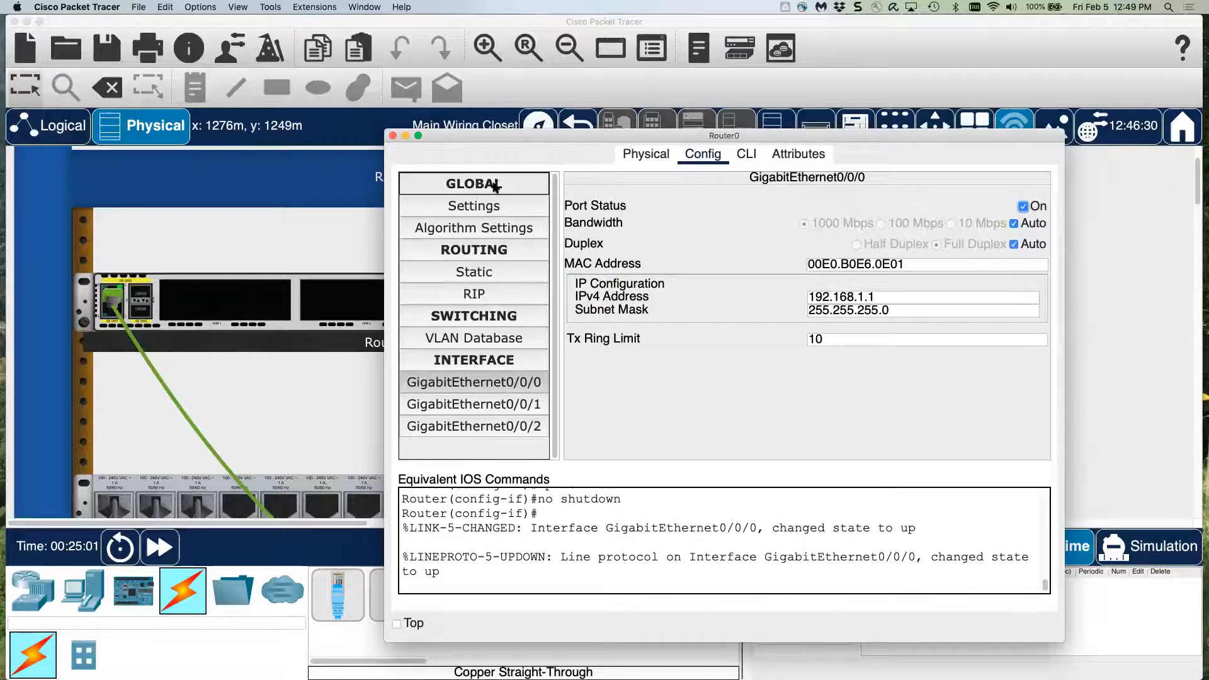
- Save Router0's running configuration to NVRAM and close its configuration window
{"action": "left_click", "coordinate": [488, 207]}
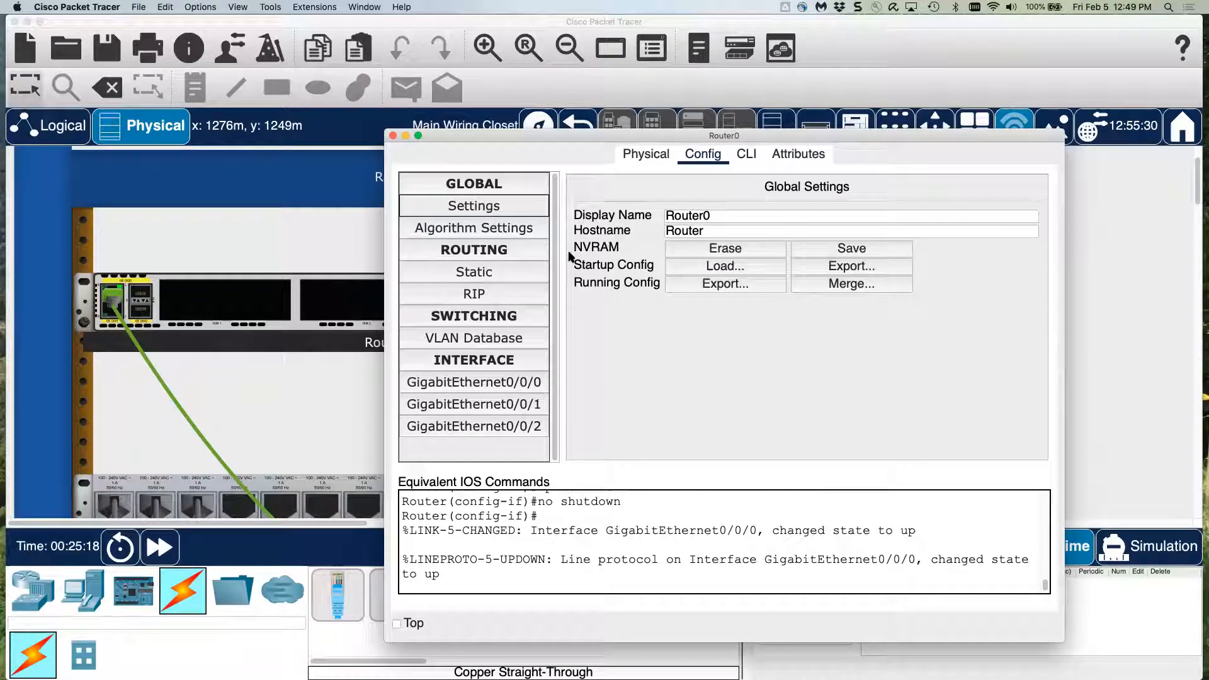
{"action": "left_click", "coordinate": [852, 250]}
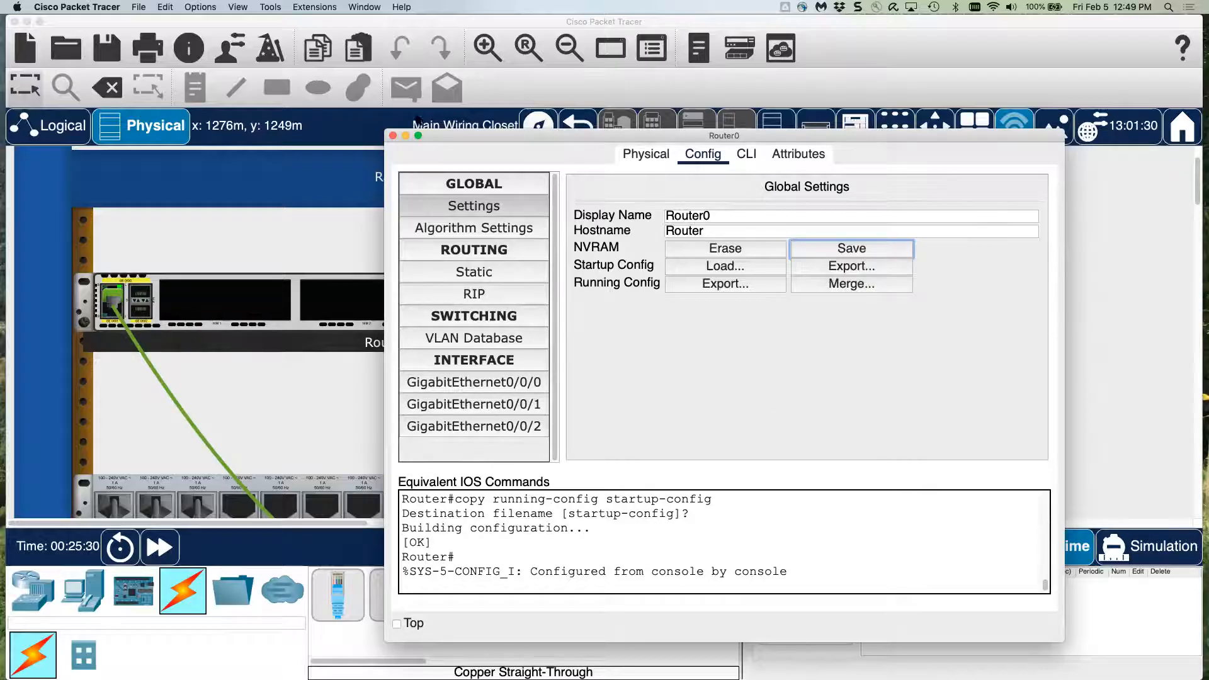
{"action": "left_click", "coordinate": [393, 136]}
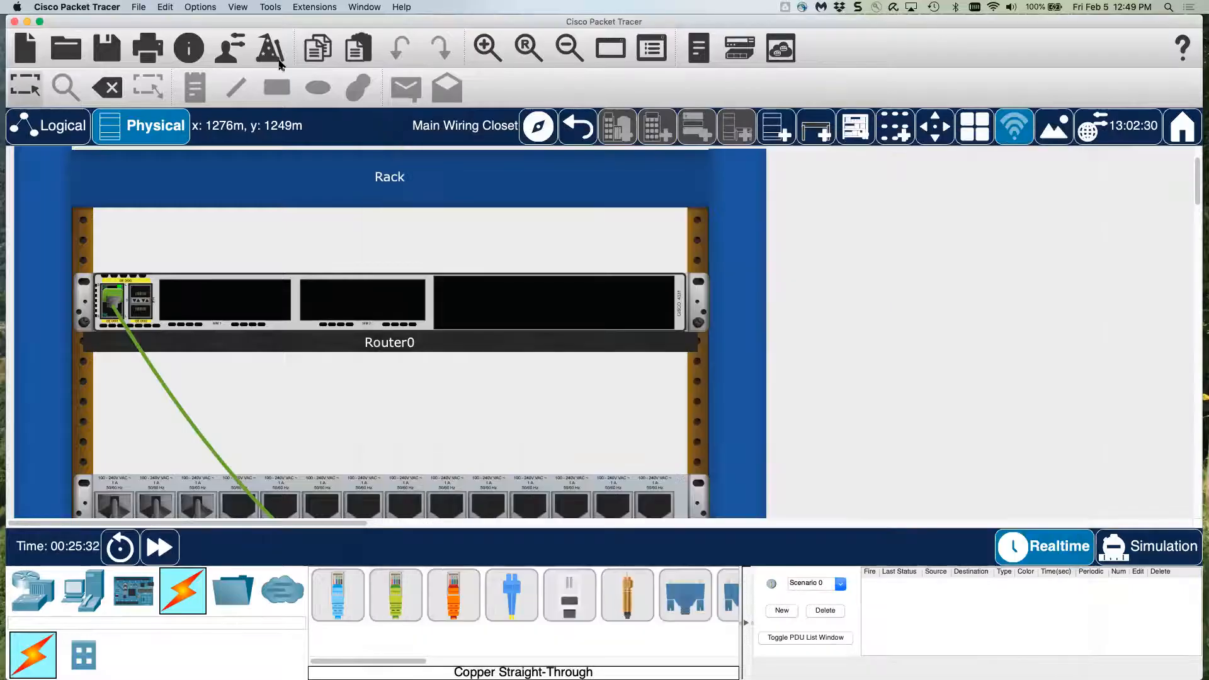
- Save the network file as Ricks-LAN in the saves folder
{"action": "left_click", "coordinate": [136, 7]}
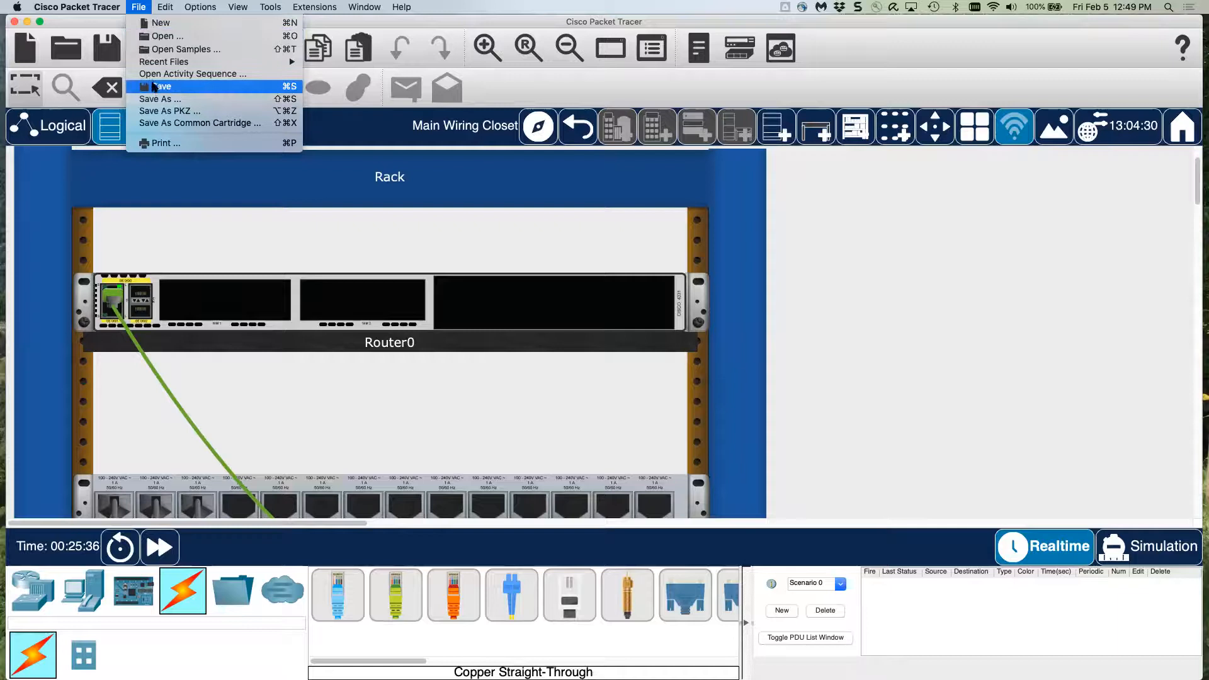
{"action": "left_click", "coordinate": [153, 87]}
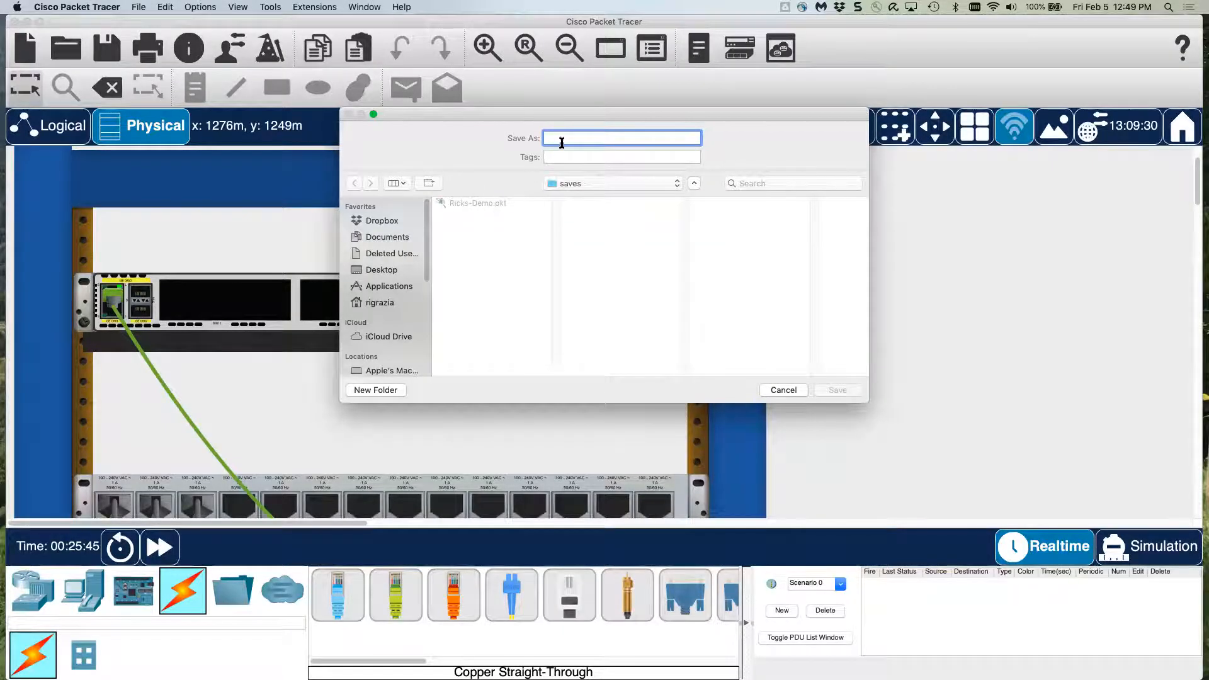
{"action": "type", "text": "Rick"}
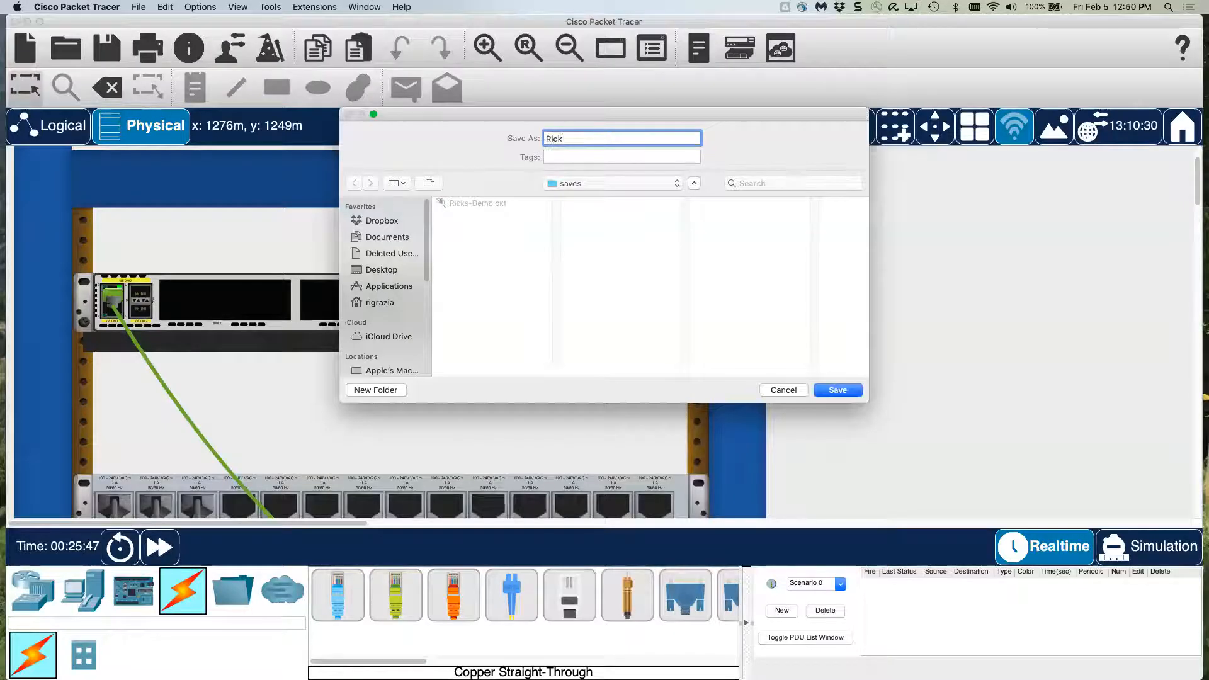
{"action": "type", "text": "ss-"}
{"action": "key", "text": "BackSpace"}
{"action": "key", "text": "BackSpace"}
{"action": "type", "text": "-LLA"}
{"action": "left_click", "coordinate": [837, 391]}
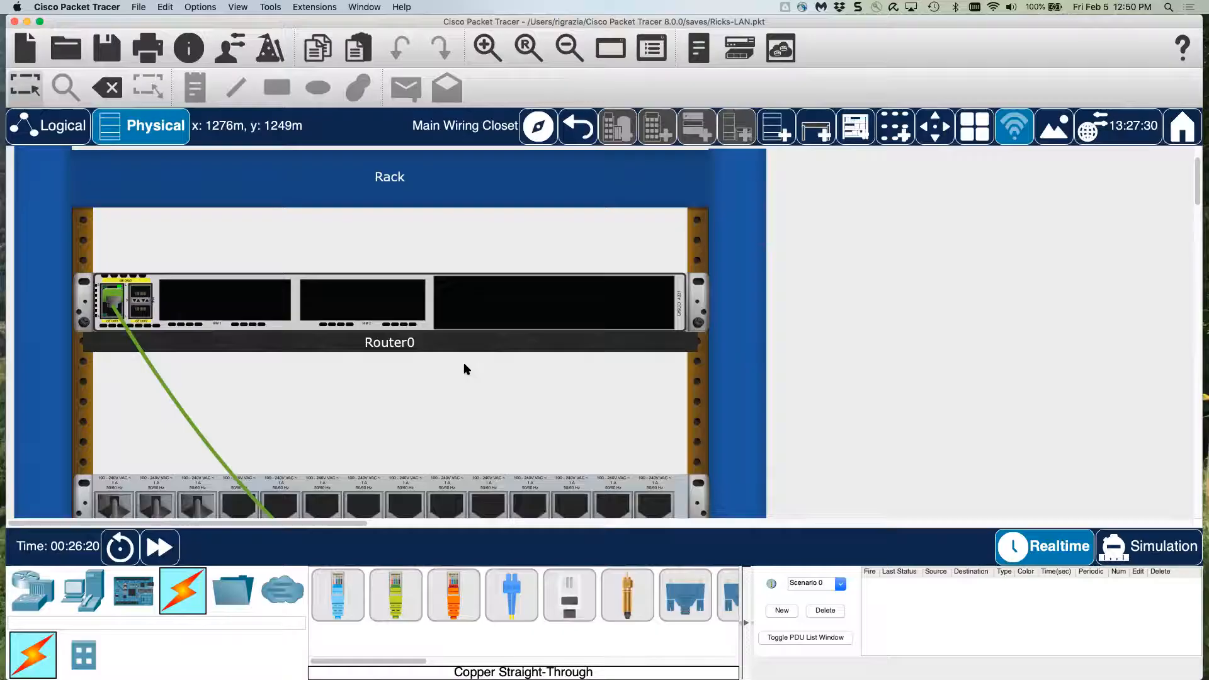
- Open PC0's Command Prompt and widen its window
{"action": "left_click", "coordinate": [569, 48]}
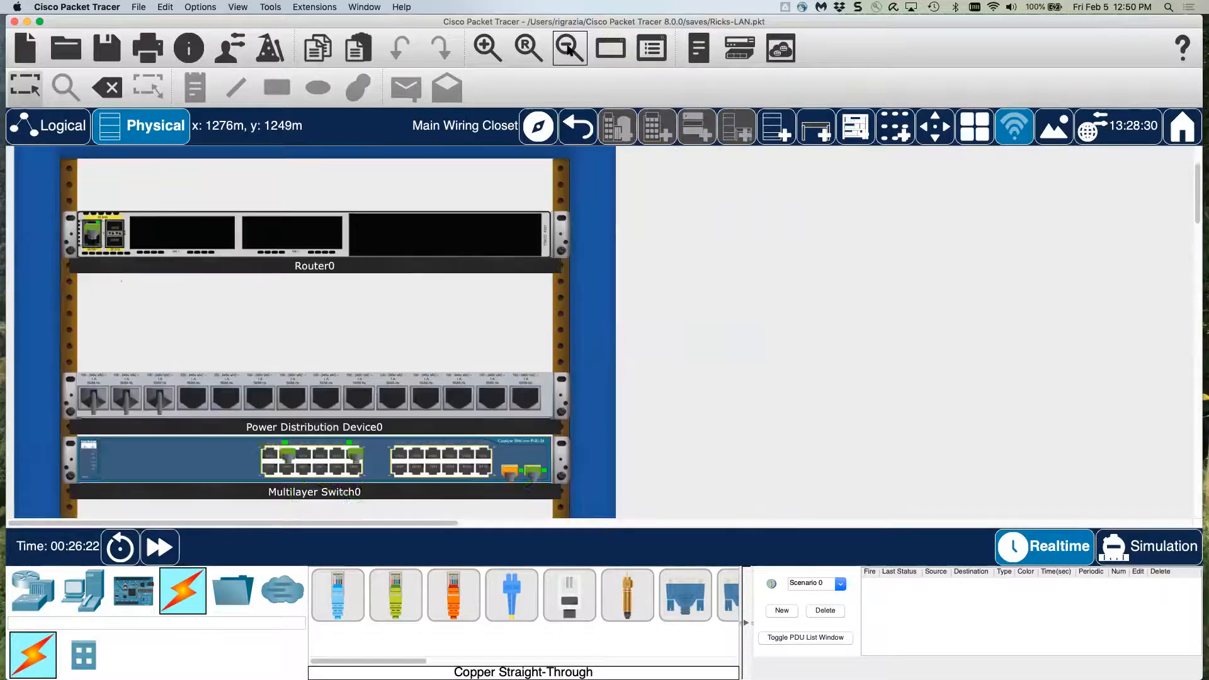
{"action": "left_click", "coordinate": [569, 49]}
{"action": "left_click", "coordinate": [569, 48]}
{"action": "left_click", "coordinate": [568, 49]}
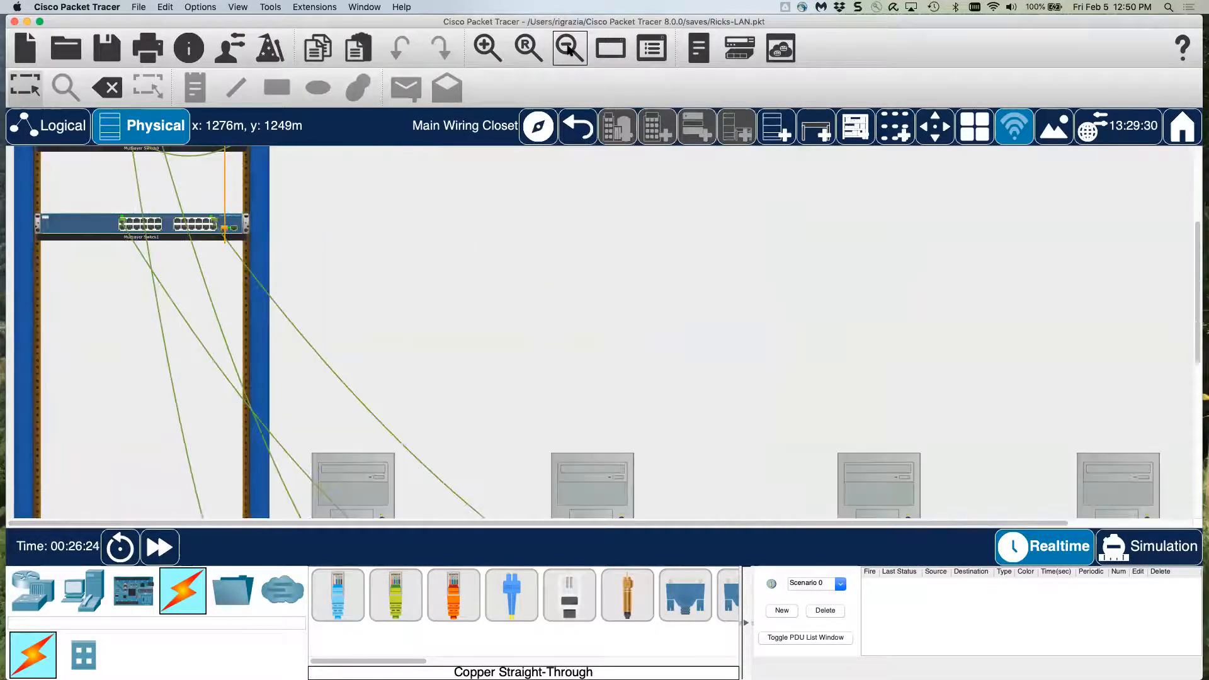
{"action": "left_click", "coordinate": [569, 49]}
{"action": "left_click", "coordinate": [568, 49]}
{"action": "left_click", "coordinate": [569, 49]}
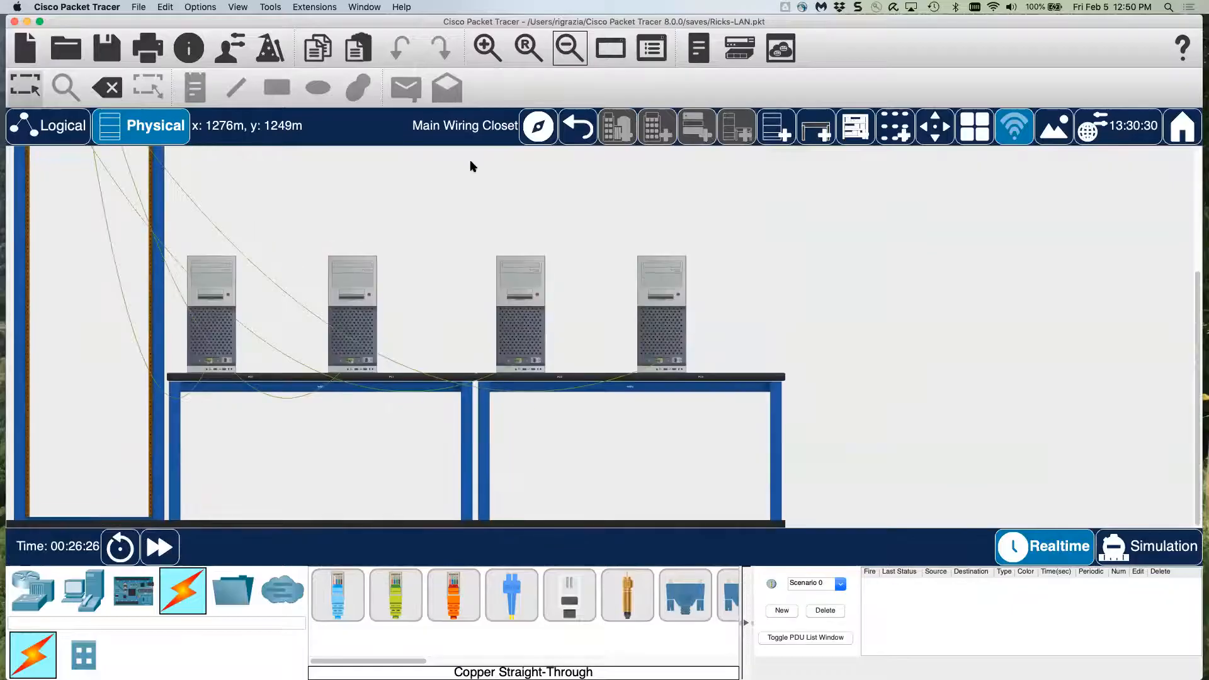
{"action": "scroll", "coordinate": [466, 169], "scroll_direction": "up", "scroll_amount": 3}
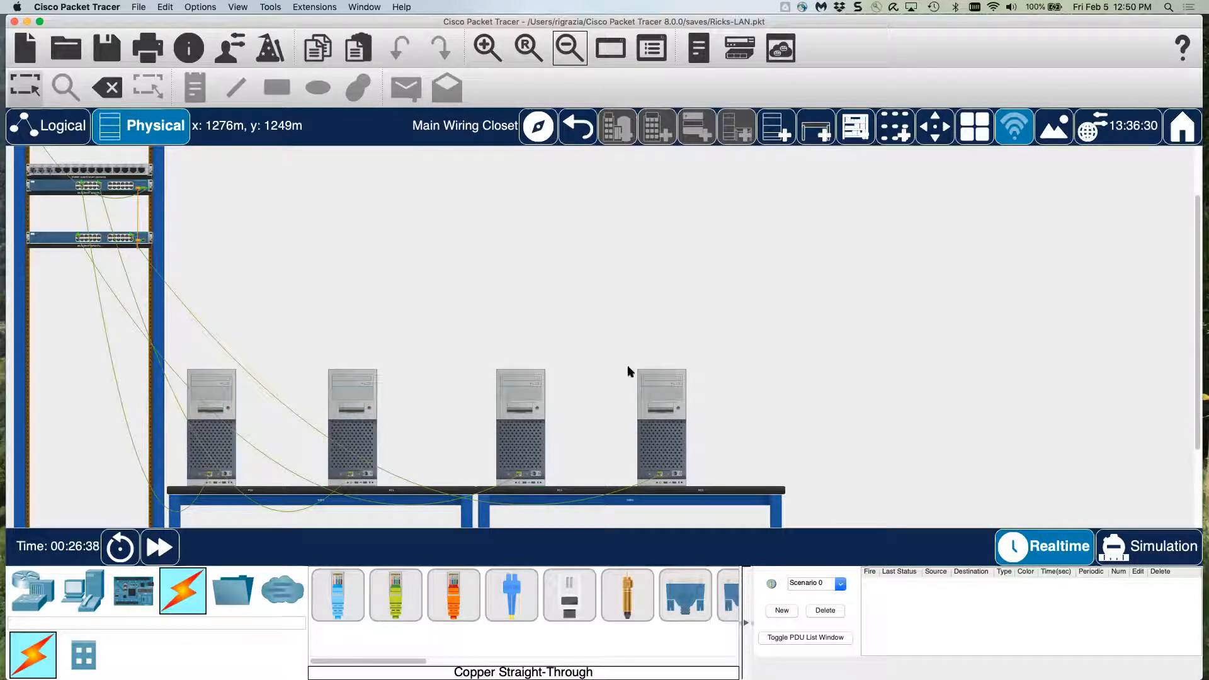
{"action": "left_click", "coordinate": [206, 393]}
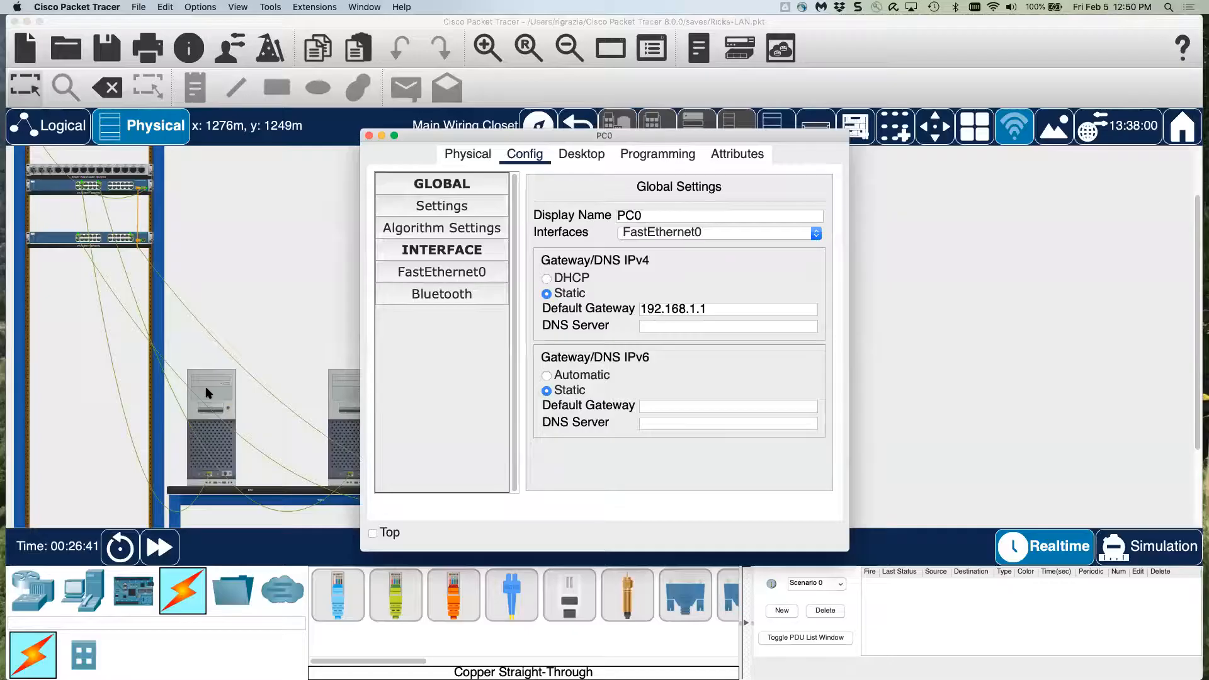
{"action": "left_click", "coordinate": [596, 157]}
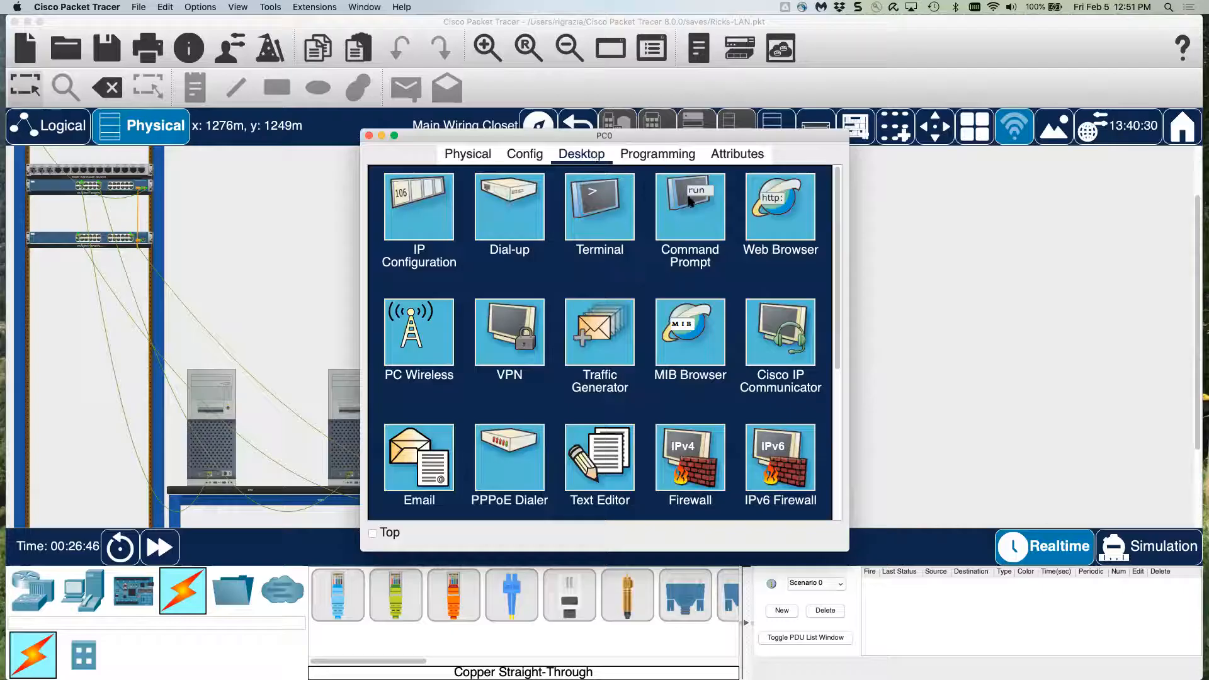
{"action": "left_click_drag", "start_coordinate": [682, 136], "coordinate": [679, 90]}
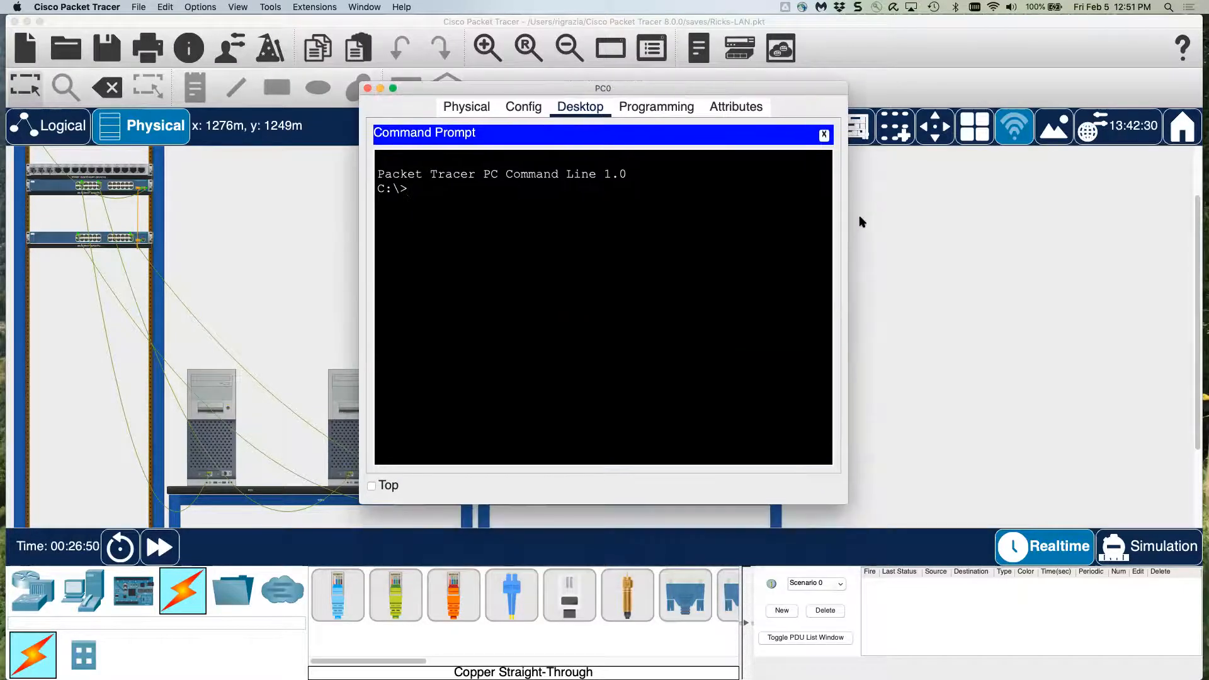
{"action": "left_click_drag", "start_coordinate": [847, 220], "coordinate": [913, 221]}
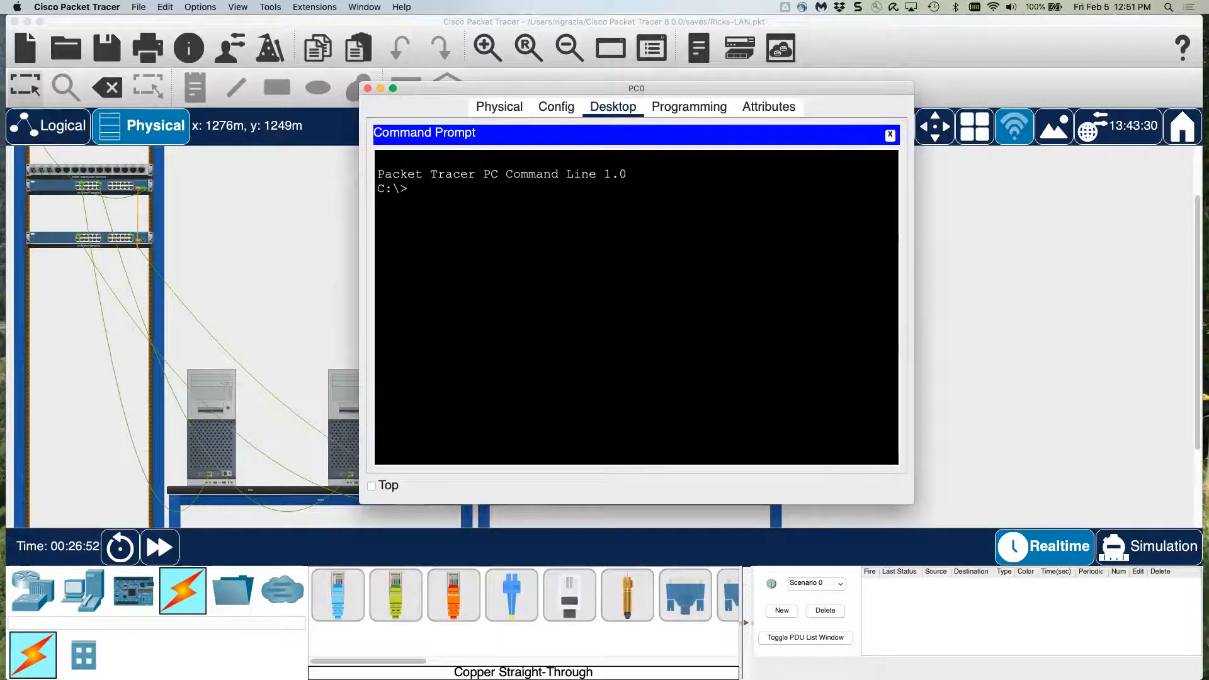
- Run ipconfig on PC0 and examine its IPv4 address, subnet mask and default gateway
{"action": "type", "text": "ipconfig"}
{"action": "key", "text": "Return"}
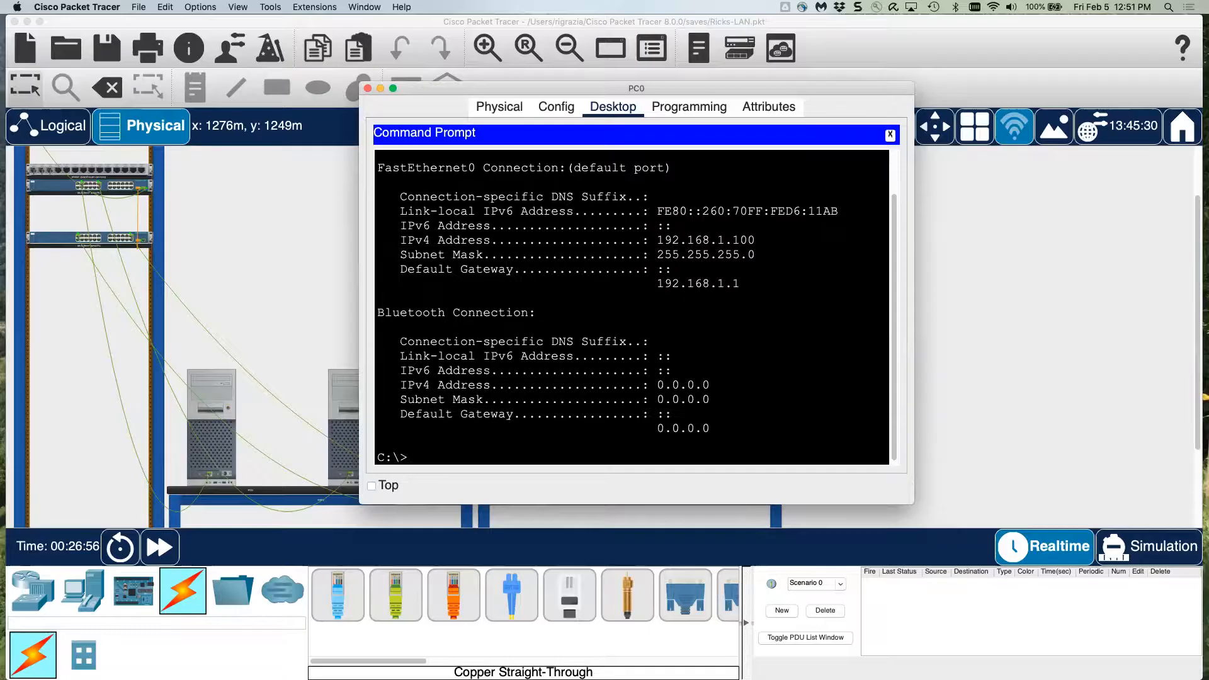
{"action": "left_click_drag", "start_coordinate": [400, 240], "coordinate": [740, 283]}
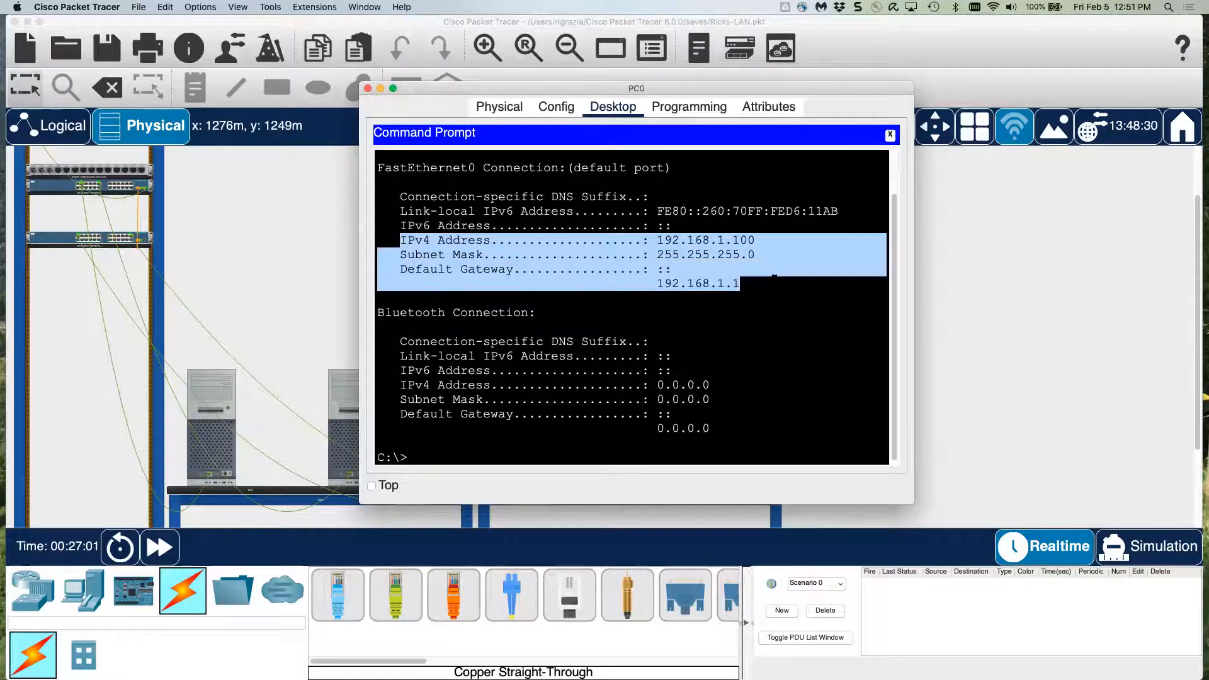
{"action": "left_click", "coordinate": [710, 384]}
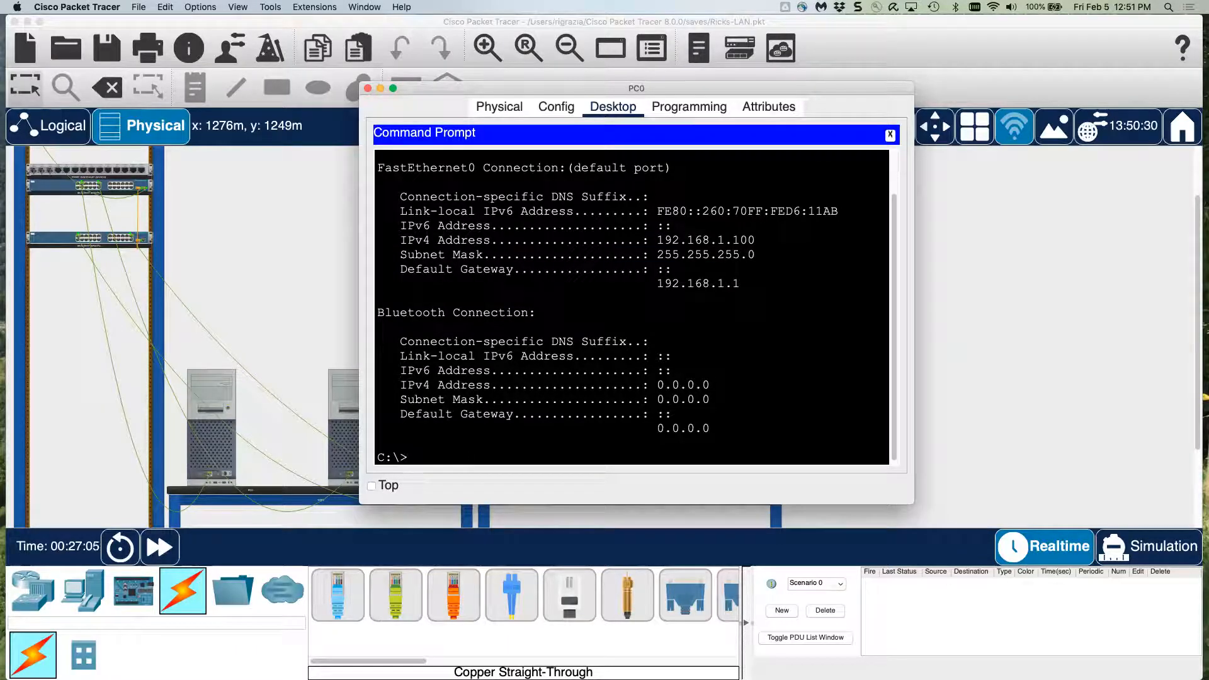
- Ping 192.168.1.101 from PC0 and examine the replies
{"action": "type", "text": "ing"}
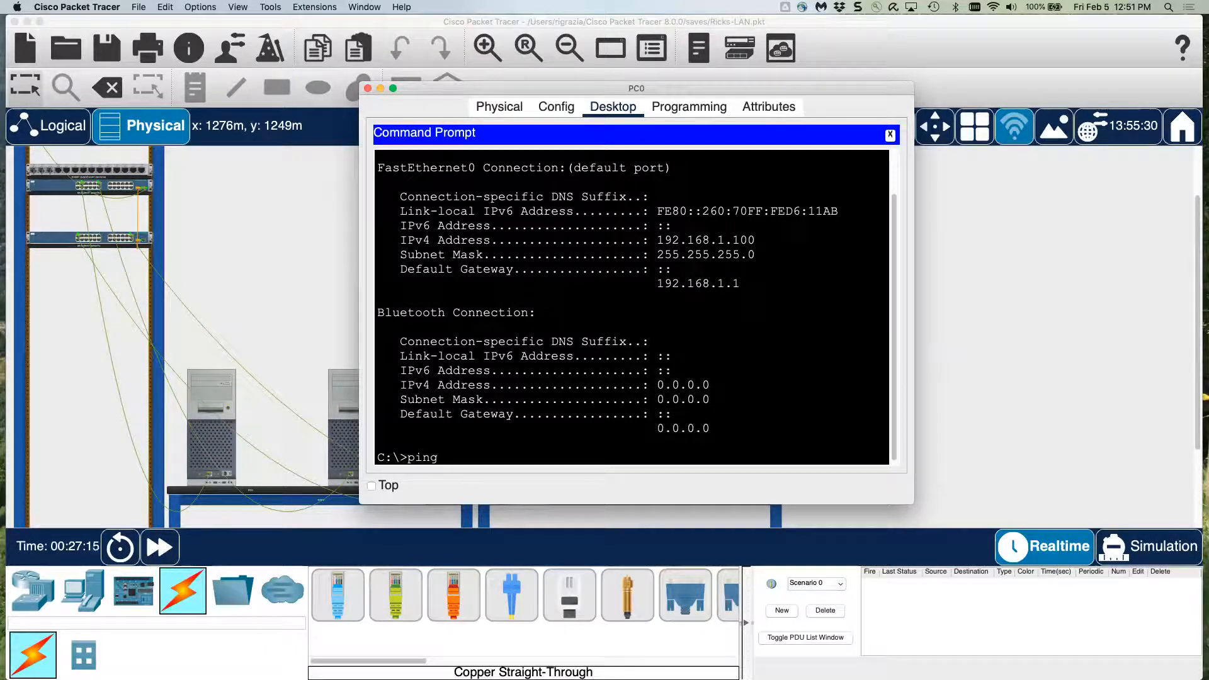
{"action": "type", "text": "92.168.1.101"}
{"action": "key", "text": "Return"}
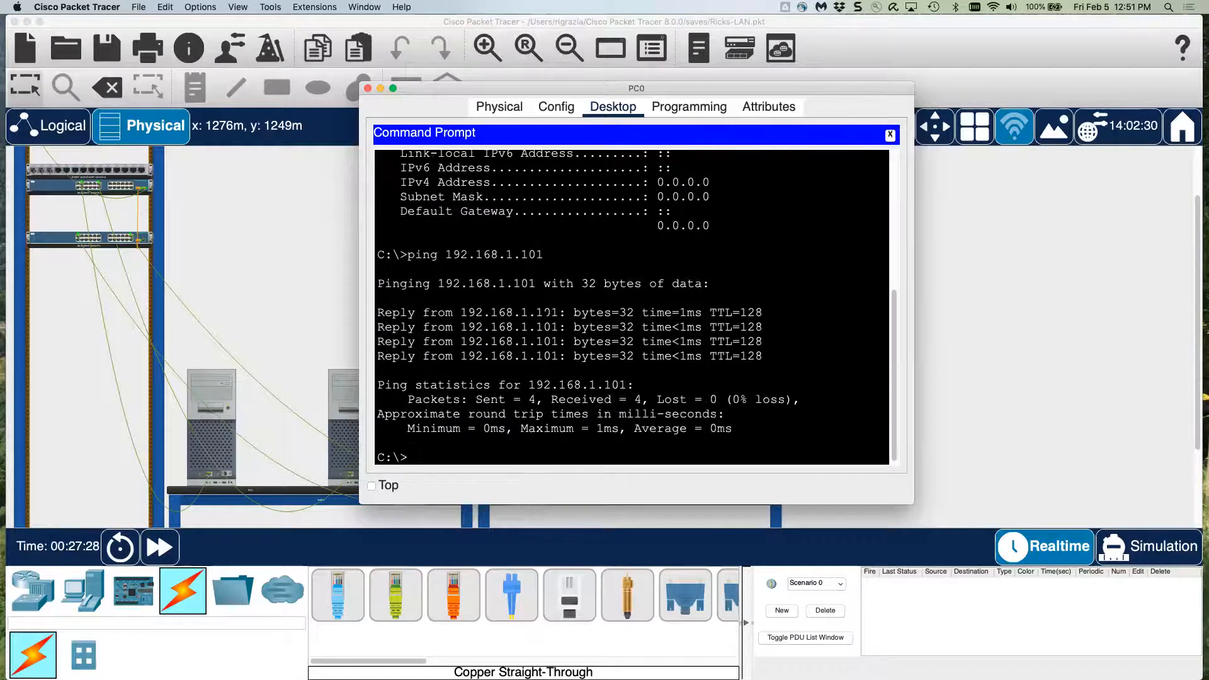
{"action": "left_click_drag", "start_coordinate": [375, 312], "coordinate": [412, 328]}
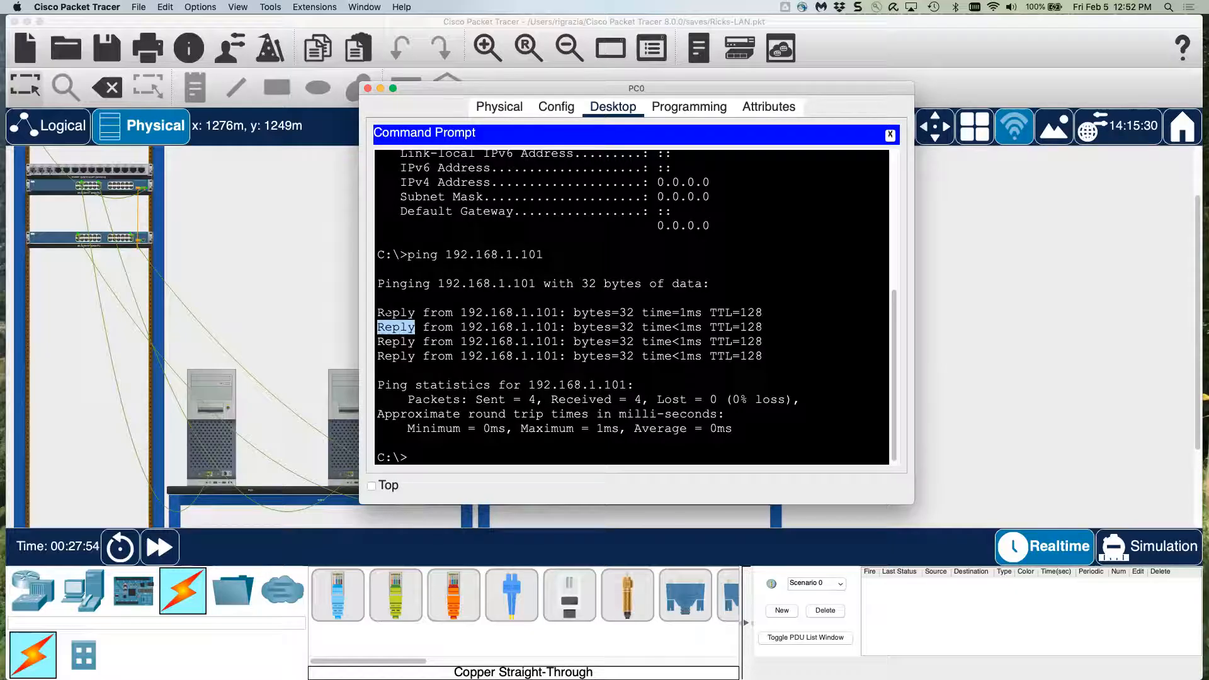
{"action": "left_click_drag", "start_coordinate": [520, 254], "coordinate": [543, 254]}
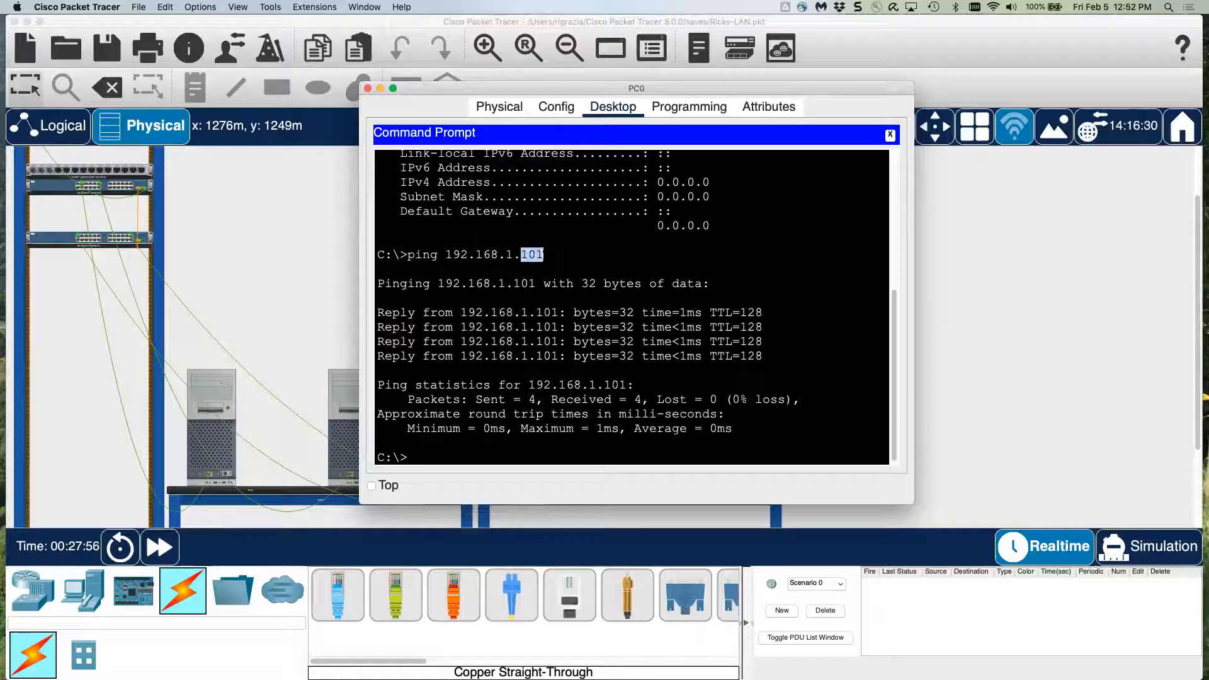
{"action": "left_click_drag", "start_coordinate": [379, 312], "coordinate": [461, 341]}
{"action": "left_click", "coordinate": [582, 306]}
- Ping 192.168.1.102 from PC0
{"action": "key", "text": "Up"}
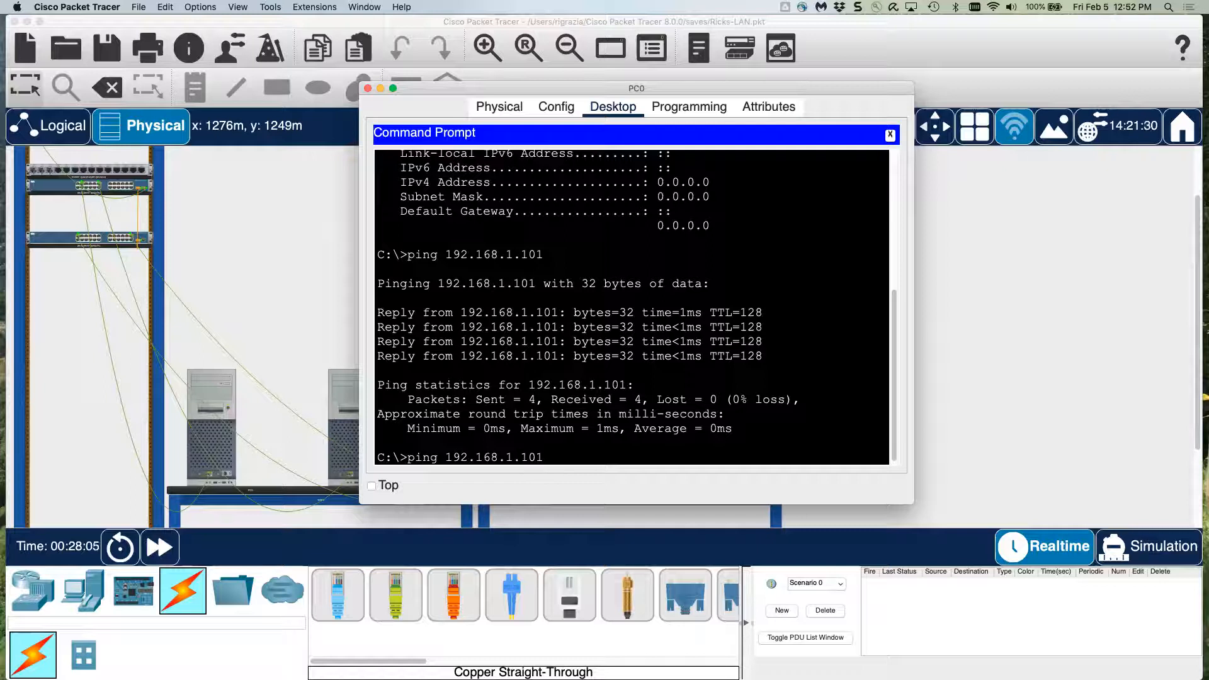
{"action": "key", "text": "BackSpace"}
{"action": "type", "text": "2"}
{"action": "key", "text": "Return"}
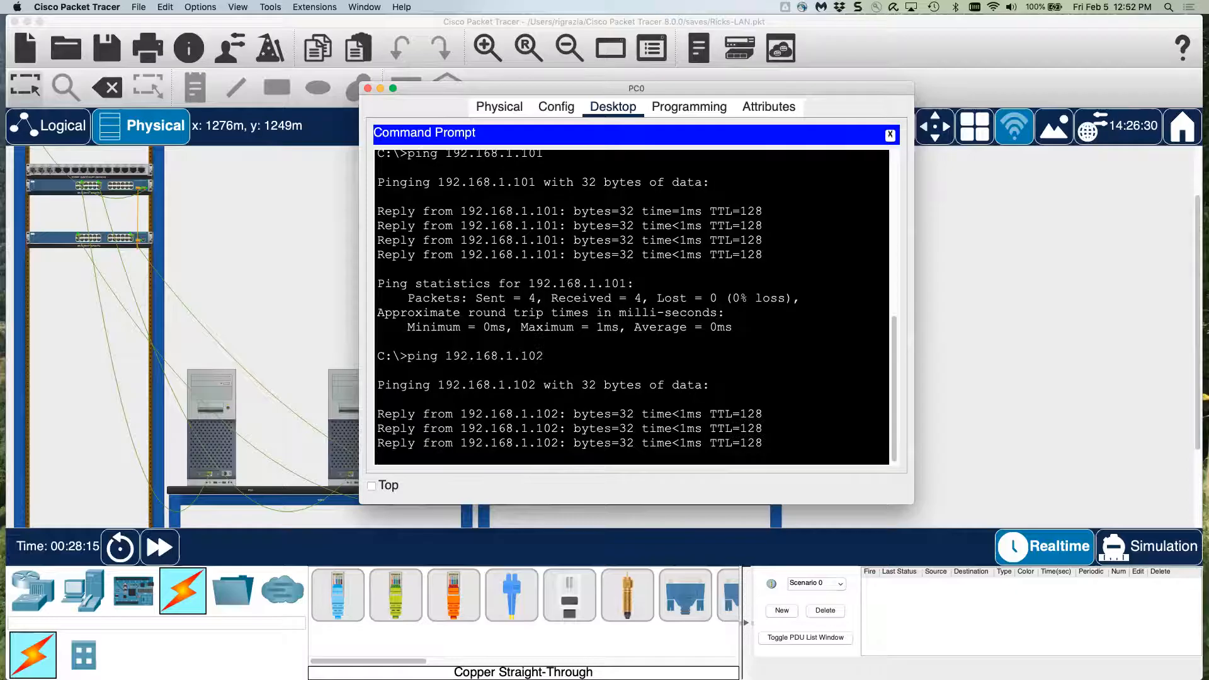
- Ping 192.168.1.103 from PC0
{"action": "key", "text": "Up"}
{"action": "key", "text": "BackSpace"}
{"action": "type", "text": "3"}
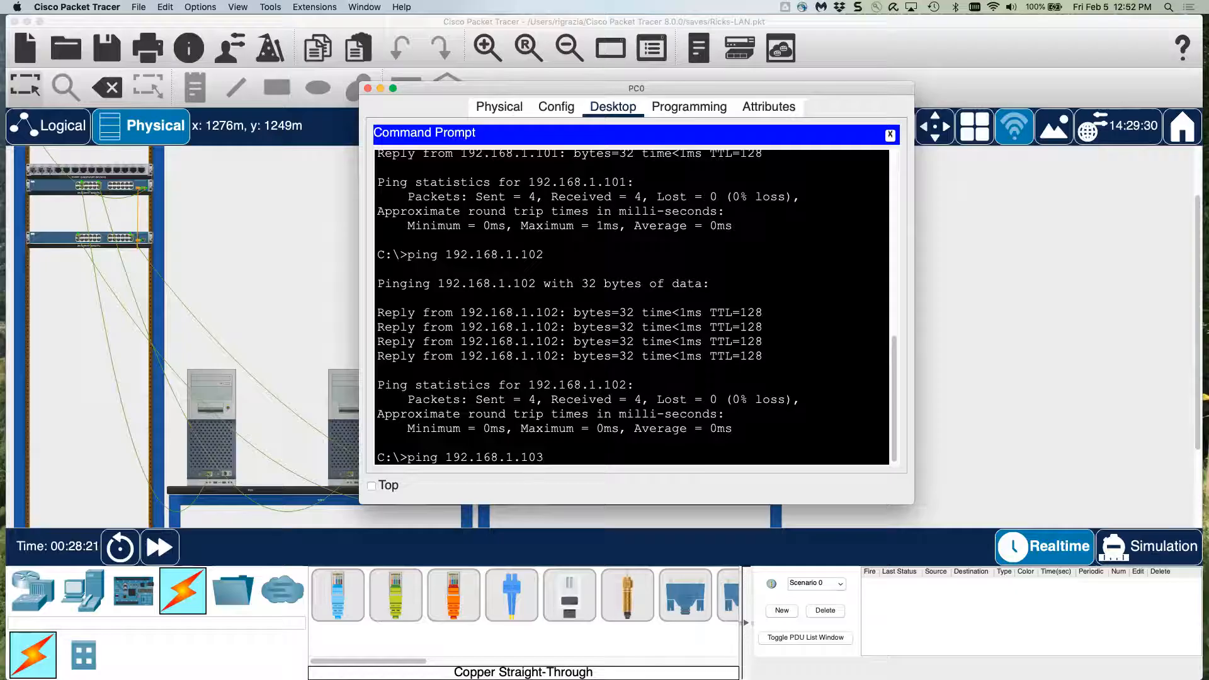
{"action": "key", "text": "Return"}
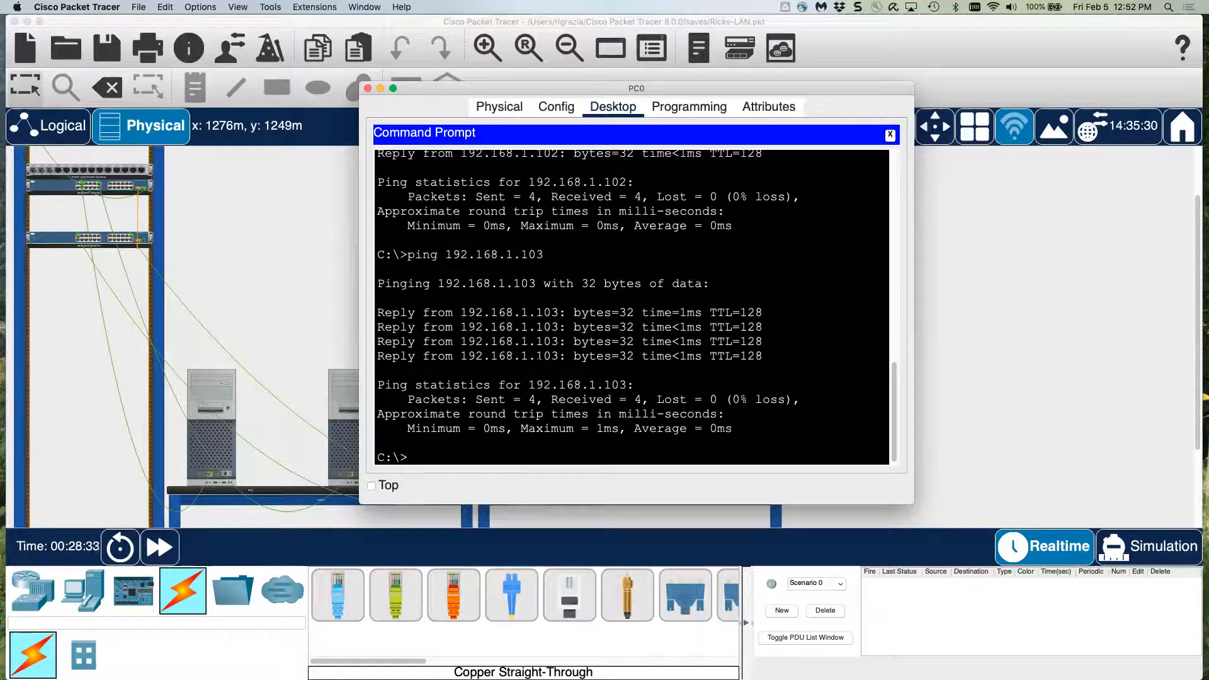
- Ping the default gateway at 192.168.1.1 from PC0 and close PC0's window
{"action": "key", "text": "Up"}
{"action": "key", "text": "BackSpace"}
{"action": "key", "text": "BackSpace"}
{"action": "scroll", "coordinate": [545, 341], "scroll_direction": "up", "scroll_amount": 10}
{"action": "scroll", "coordinate": [554, 327], "scroll_direction": "up", "scroll_amount": 5}
{"action": "left_click_drag", "start_coordinate": [657, 242], "coordinate": [731, 243]}
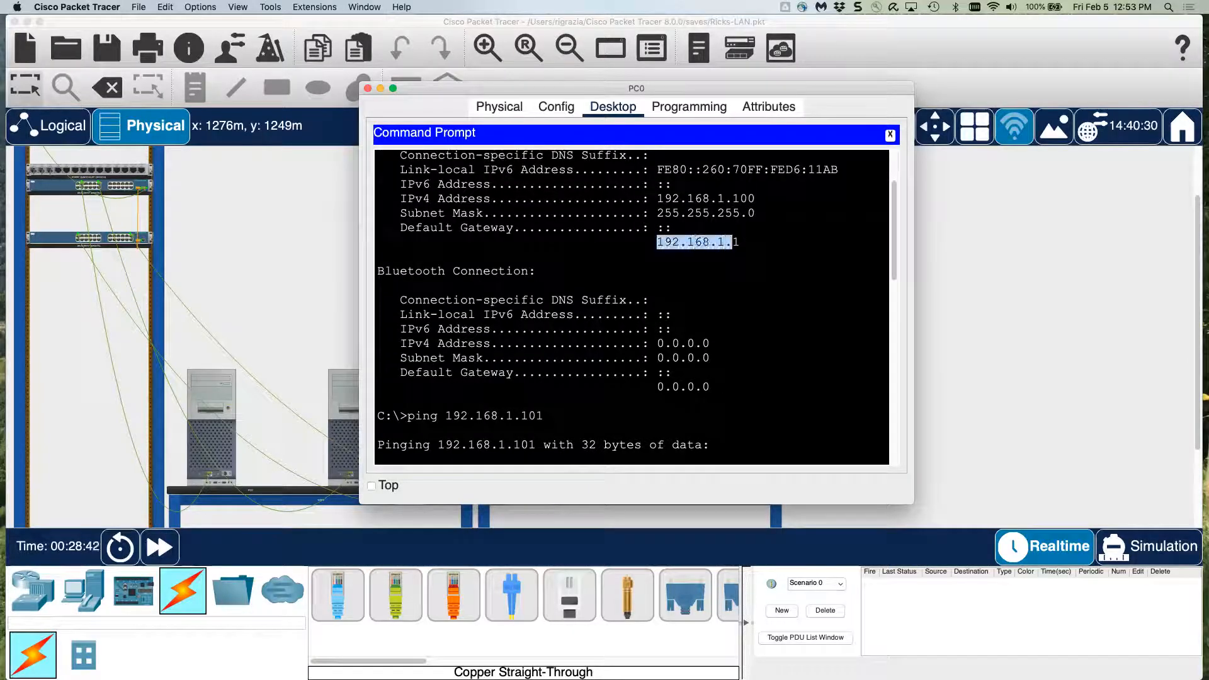
{"action": "left_click", "coordinate": [731, 243]}
{"action": "scroll", "coordinate": [731, 243], "scroll_direction": "down", "scroll_amount": 12}
{"action": "scroll", "coordinate": [610, 267], "scroll_direction": "down", "scroll_amount": 4}
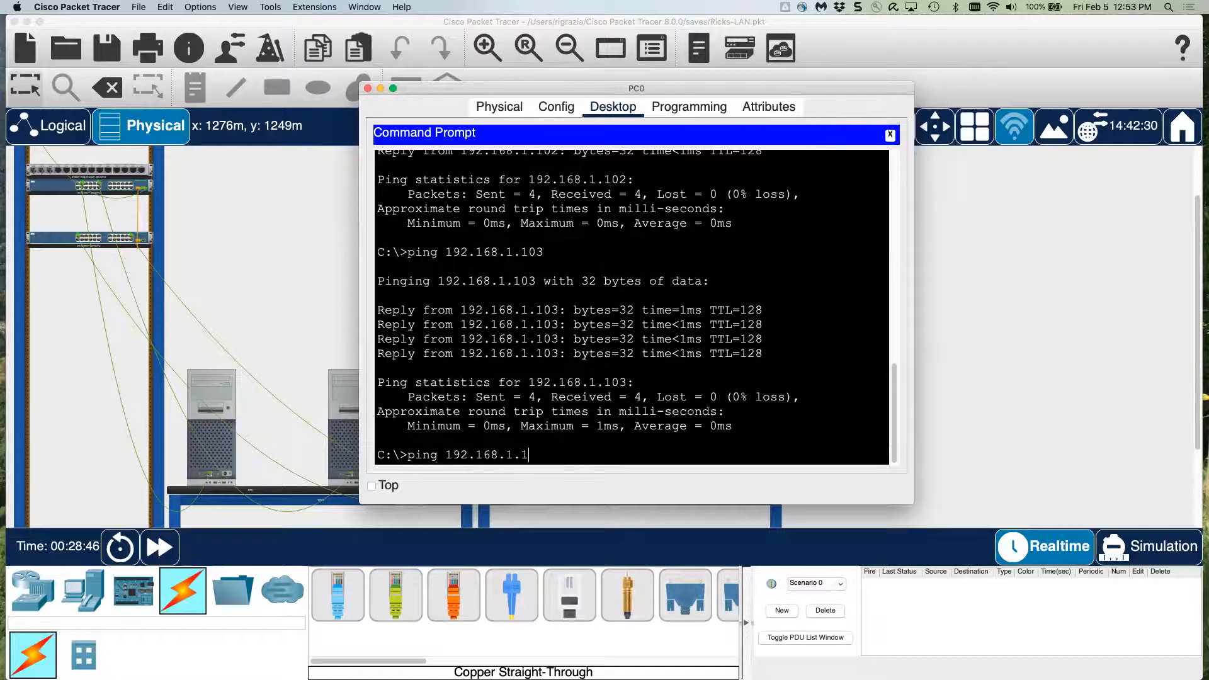
{"action": "key", "text": "Return"}
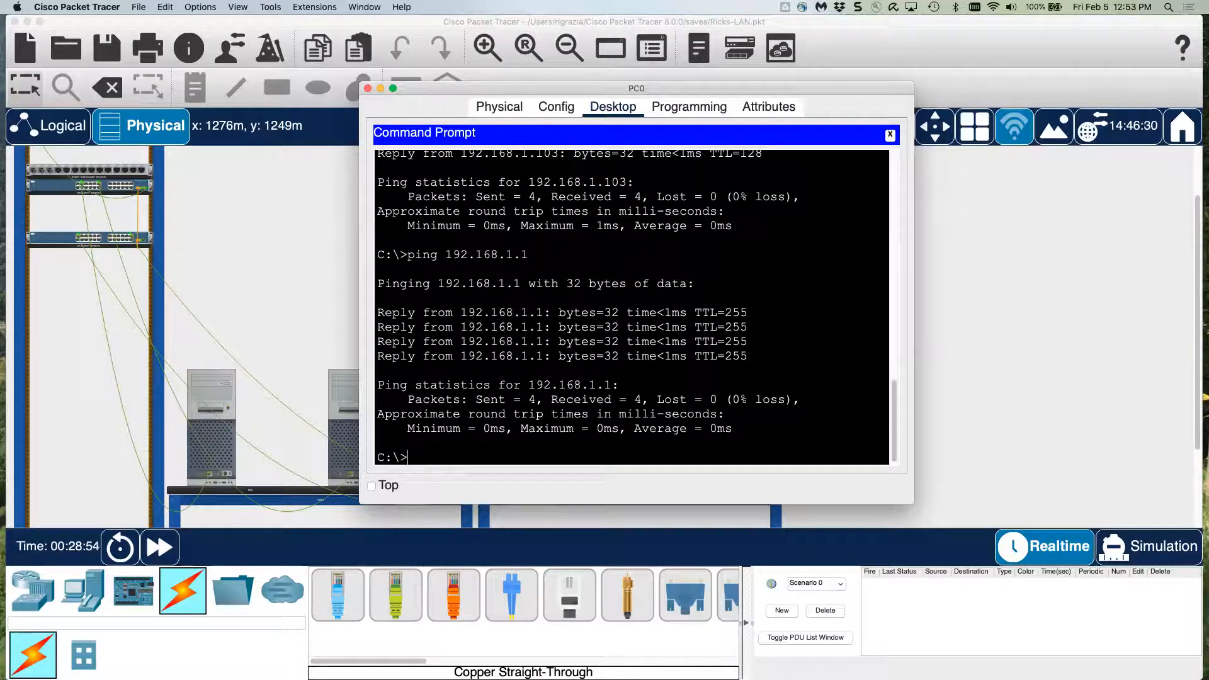
{"action": "left_click", "coordinate": [369, 90]}
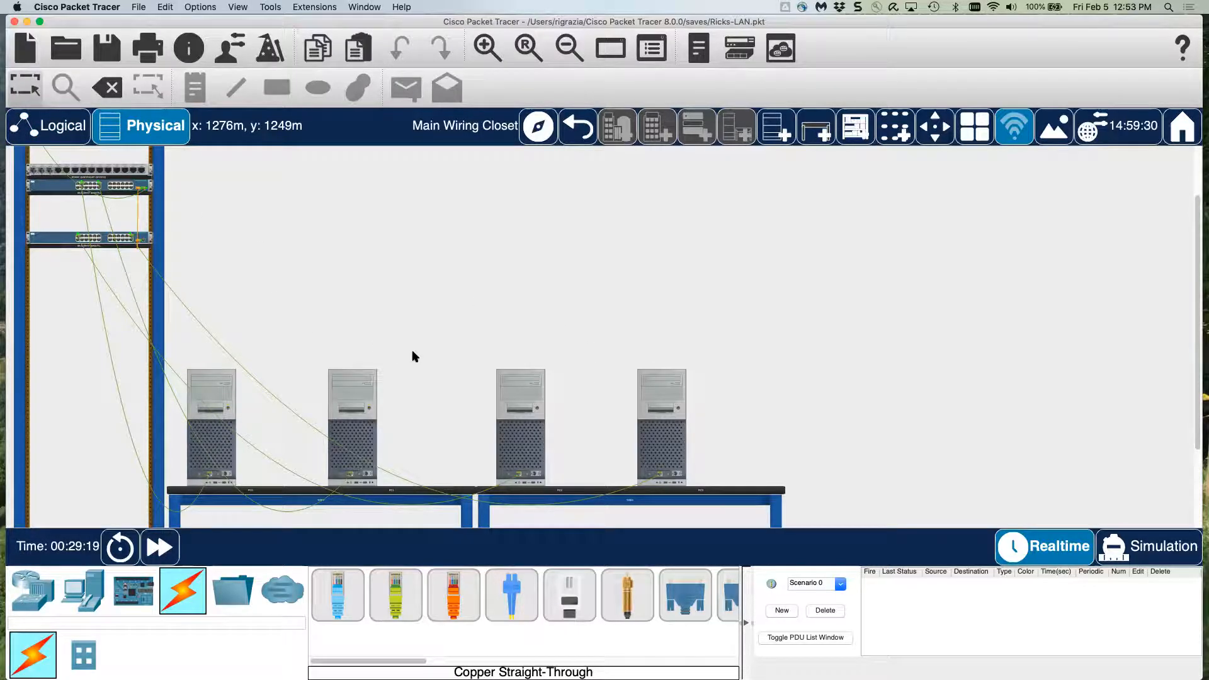
- Switch to the logical workspace and line up the four PCs in a spaced row below the switches
{"action": "left_click", "coordinate": [63, 135]}
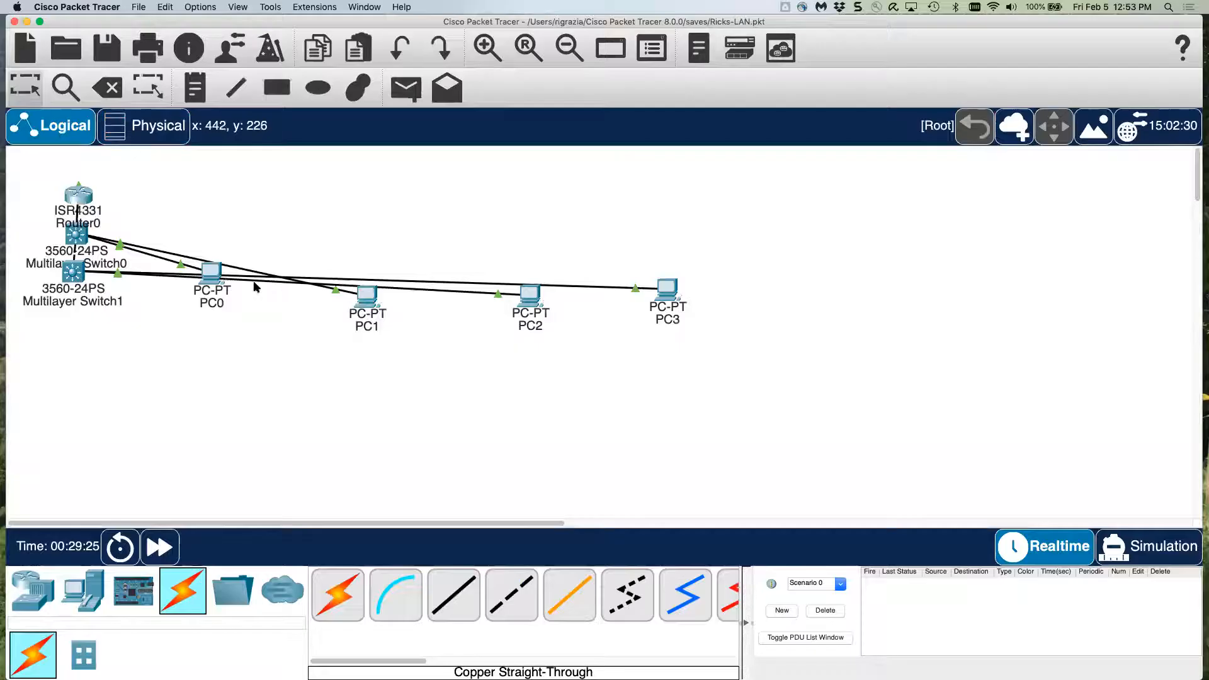
{"action": "left_click_drag", "start_coordinate": [211, 274], "coordinate": [241, 389]}
{"action": "left_click_drag", "start_coordinate": [365, 299], "coordinate": [390, 390]}
{"action": "left_click_drag", "start_coordinate": [532, 299], "coordinate": [544, 391]}
{"action": "left_click_drag", "start_coordinate": [648, 307], "coordinate": [699, 393]}
- Arrange Multilayer Switch1 above PC2 and PC3, Multilayer Switch0 above PC0 and PC1, and Router0 to the left of Multilayer Switch0
{"action": "left_click_drag", "start_coordinate": [64, 274], "coordinate": [637, 287]}
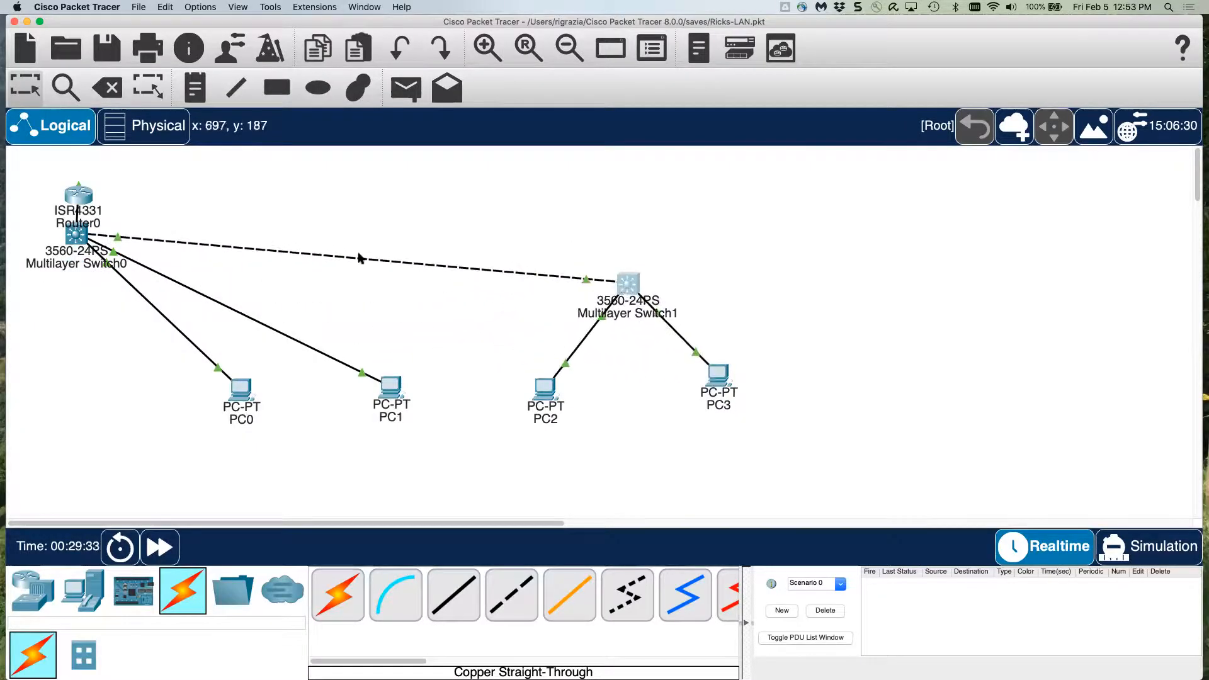
{"action": "left_click_drag", "start_coordinate": [75, 235], "coordinate": [363, 282]}
{"action": "left_click_drag", "start_coordinate": [75, 199], "coordinate": [134, 284]}
{"action": "left_click", "coordinate": [480, 55]}
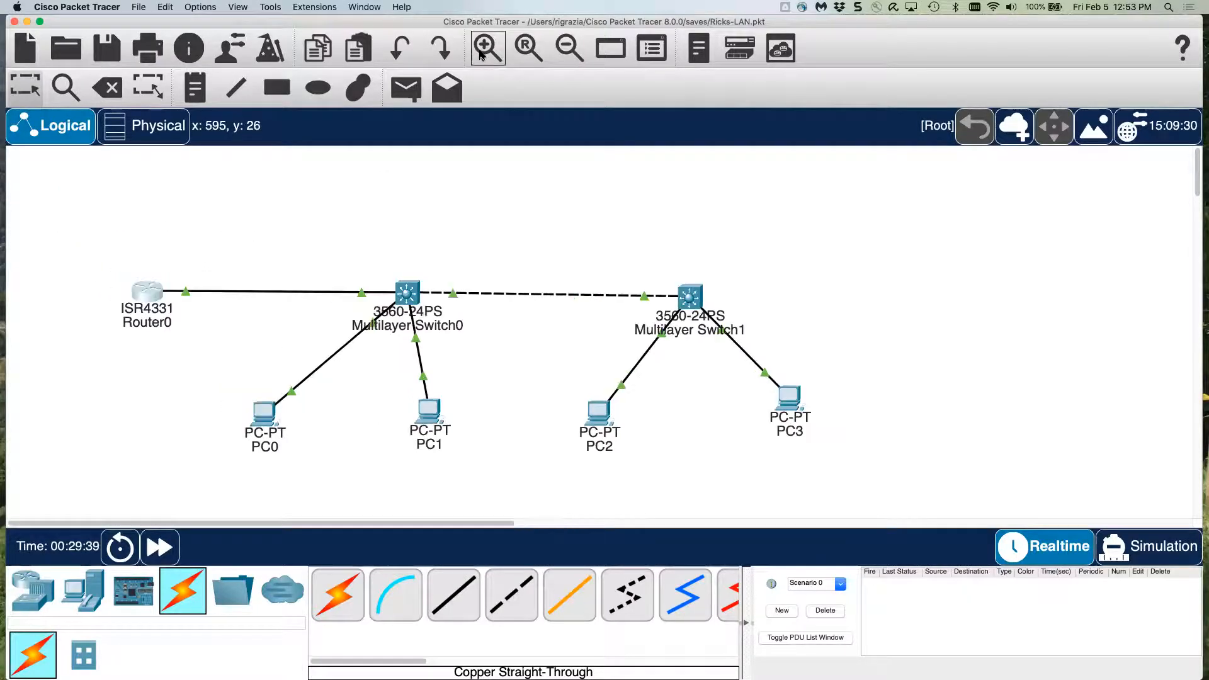
{"action": "left_click", "coordinate": [481, 55]}
{"action": "scroll", "coordinate": [749, 262], "scroll_direction": "down", "scroll_amount": 4}
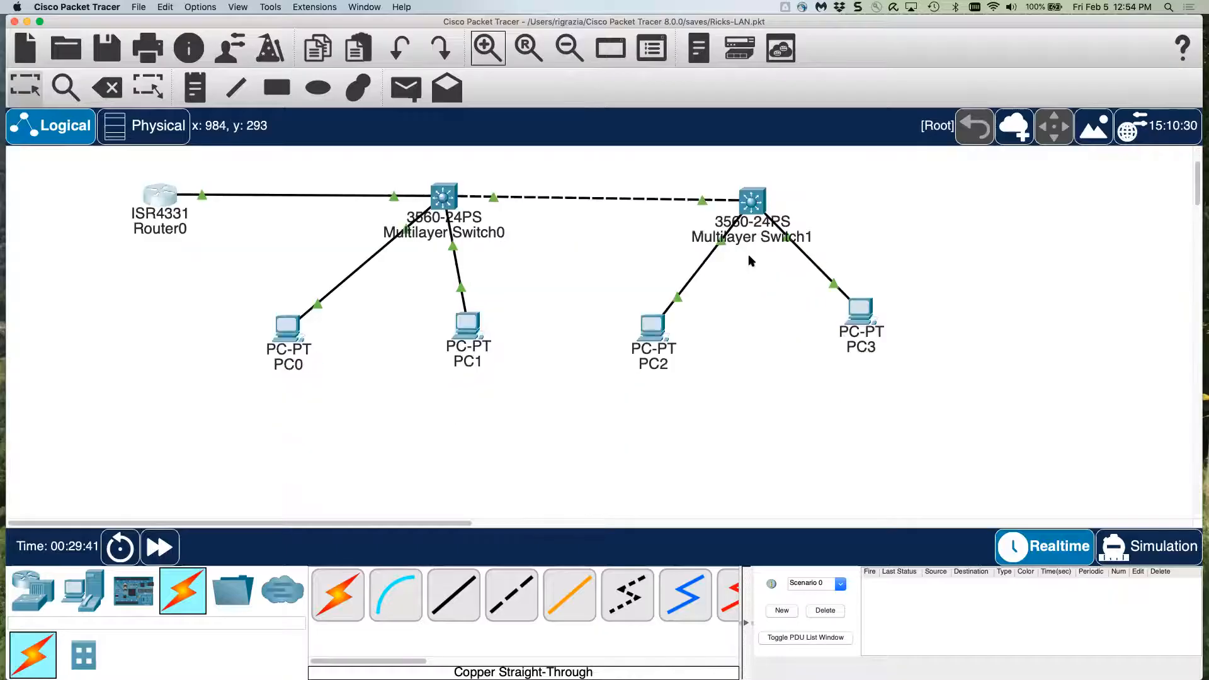
{"action": "left_click_drag", "start_coordinate": [450, 198], "coordinate": [407, 200]}
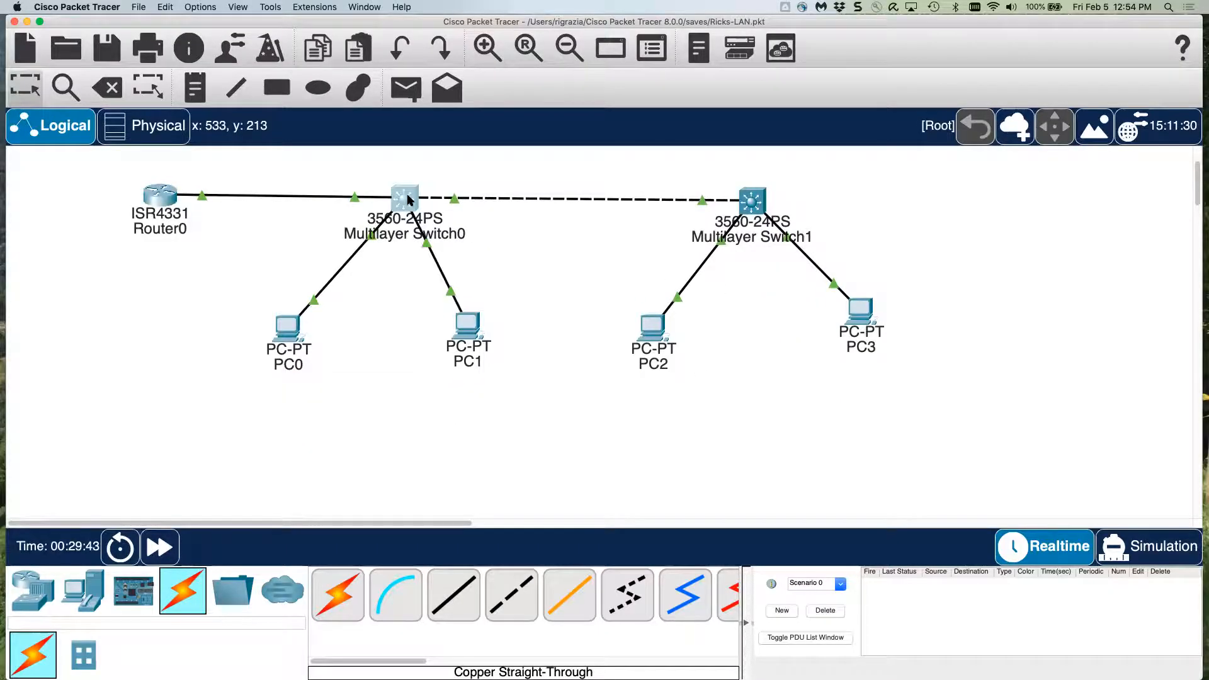
{"action": "left_click_drag", "start_coordinate": [750, 203], "coordinate": [739, 208]}
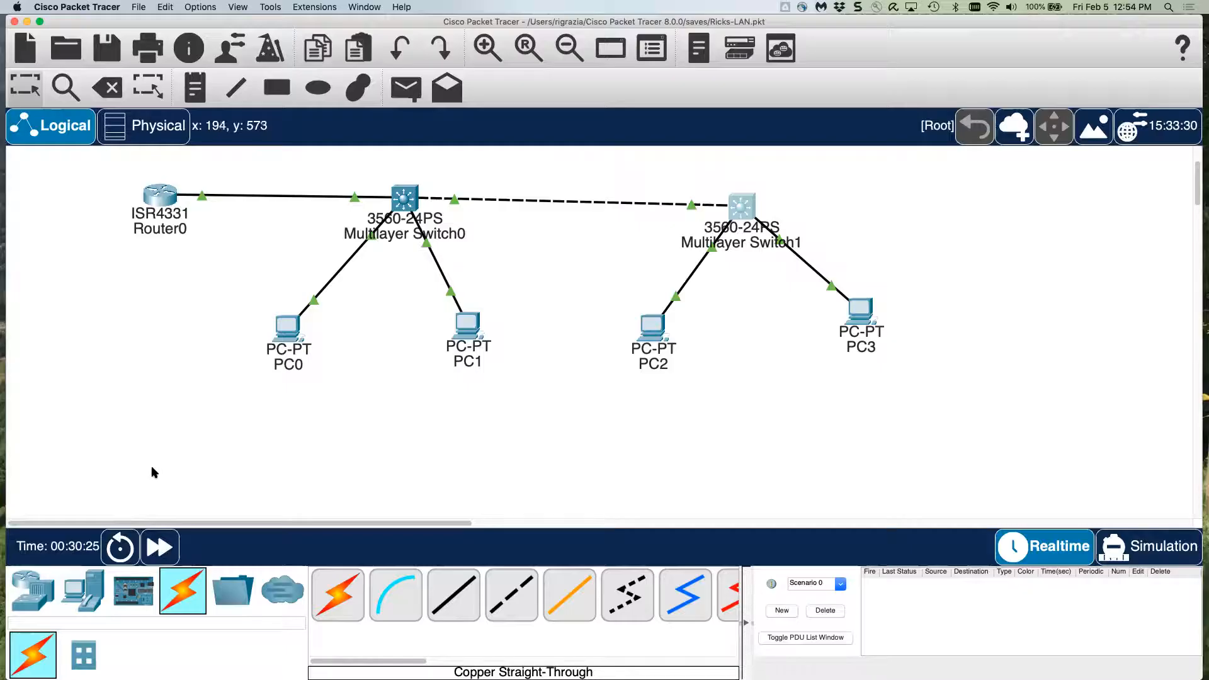
- Add a fifth PC to the right of PC3 in the logical topology
{"action": "left_click", "coordinate": [44, 591]}
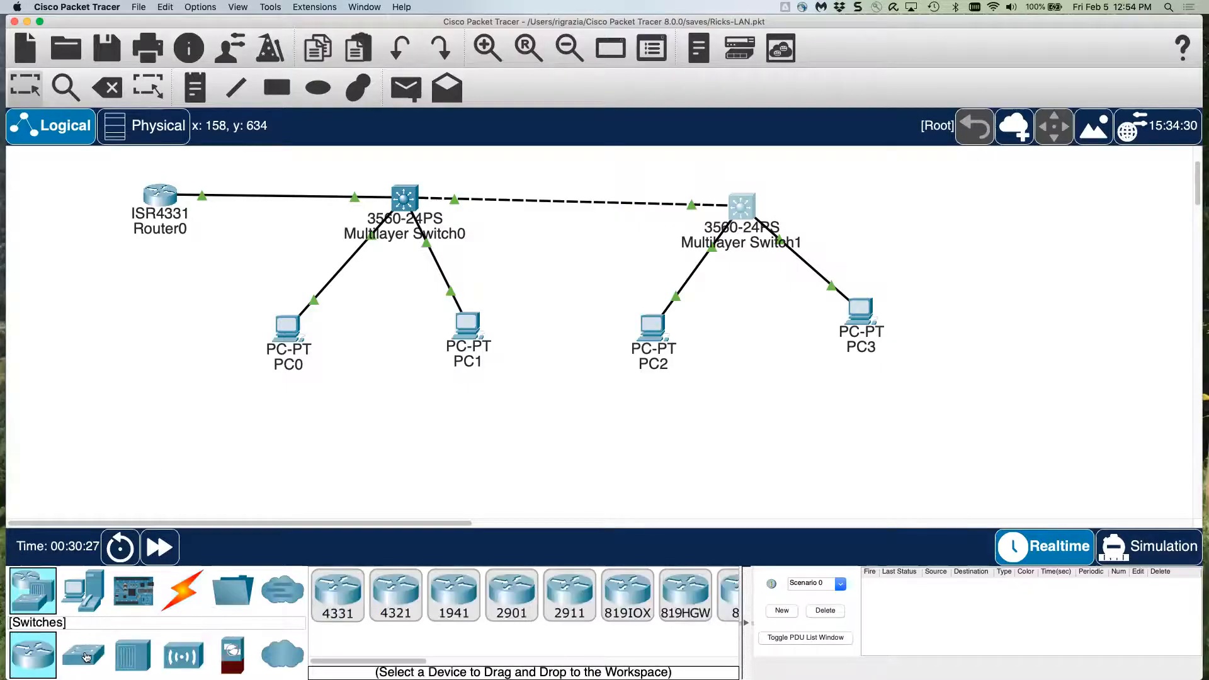
{"action": "left_click", "coordinate": [76, 603]}
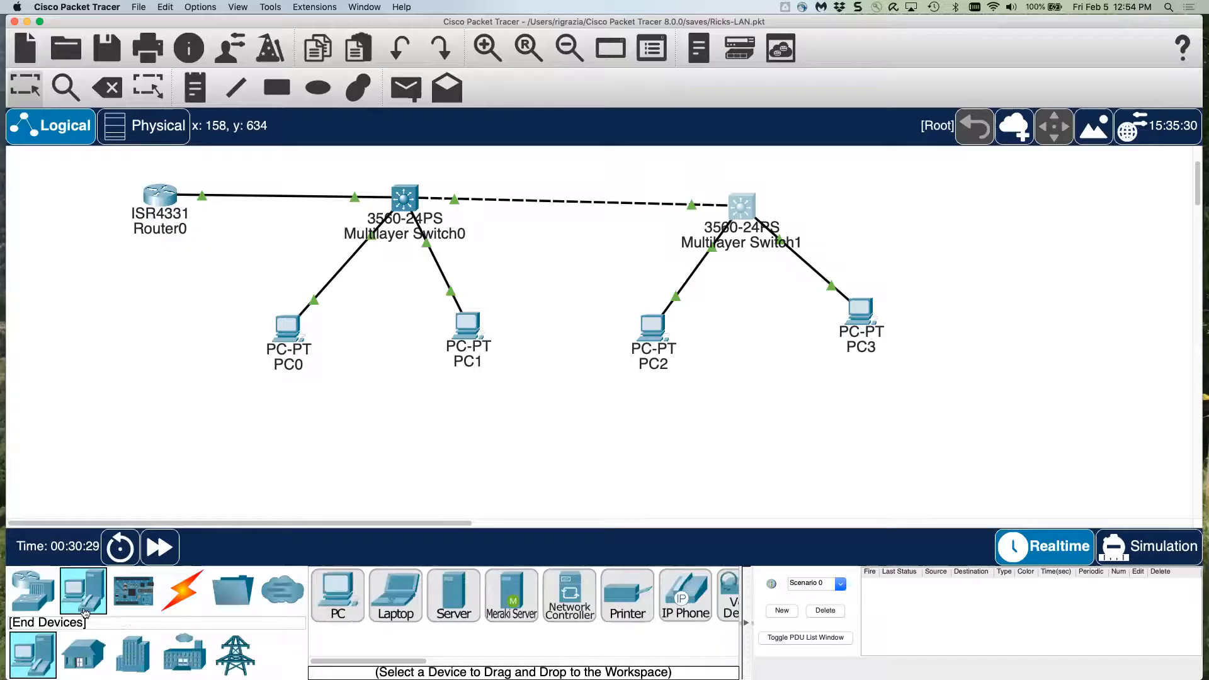
{"action": "left_click_drag", "start_coordinate": [343, 606], "coordinate": [977, 331]}
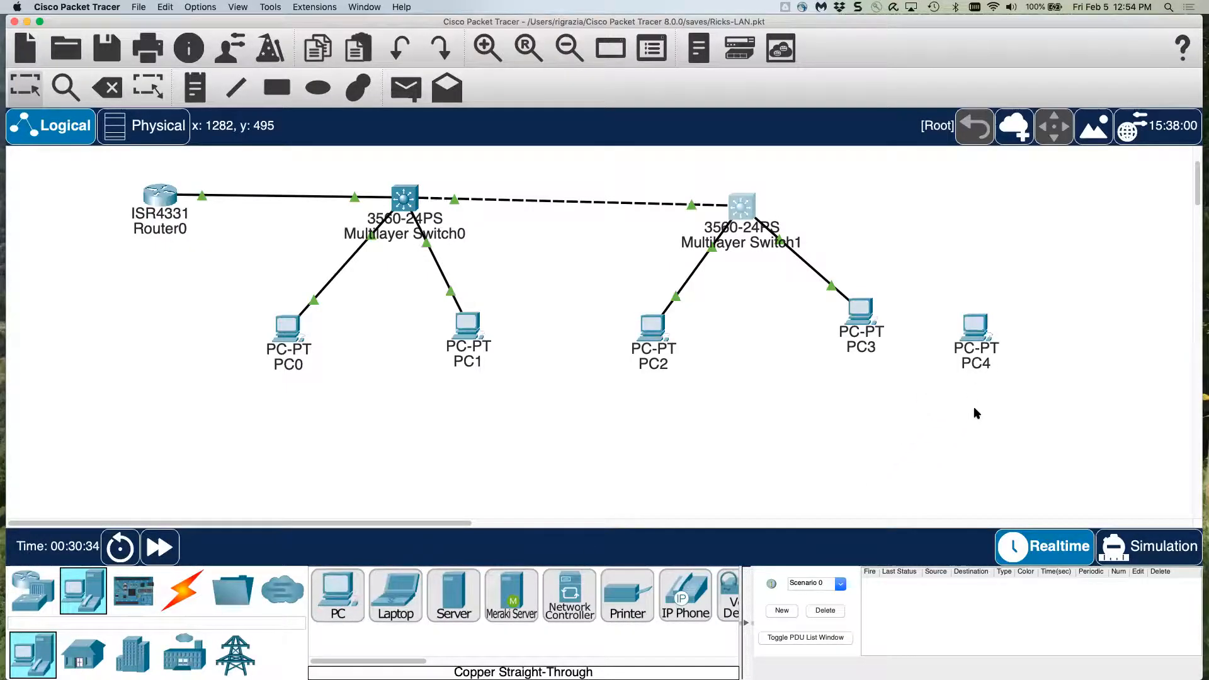
- Connect PC4's FastEthernet0 to Multilayer Switch1's FastEthernet0/2 with a copper straight-through cable and place PC4 level with the switch, to its right
{"action": "left_click", "coordinate": [185, 590]}
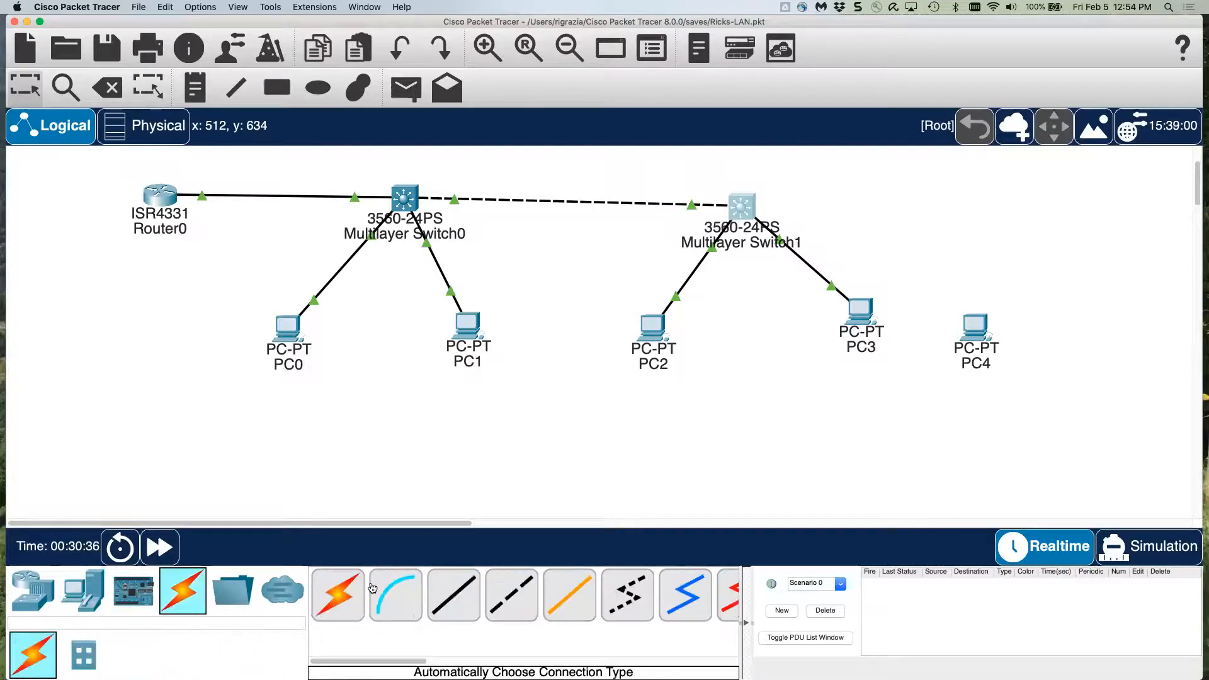
{"action": "left_click", "coordinate": [464, 602]}
{"action": "left_click", "coordinate": [981, 331]}
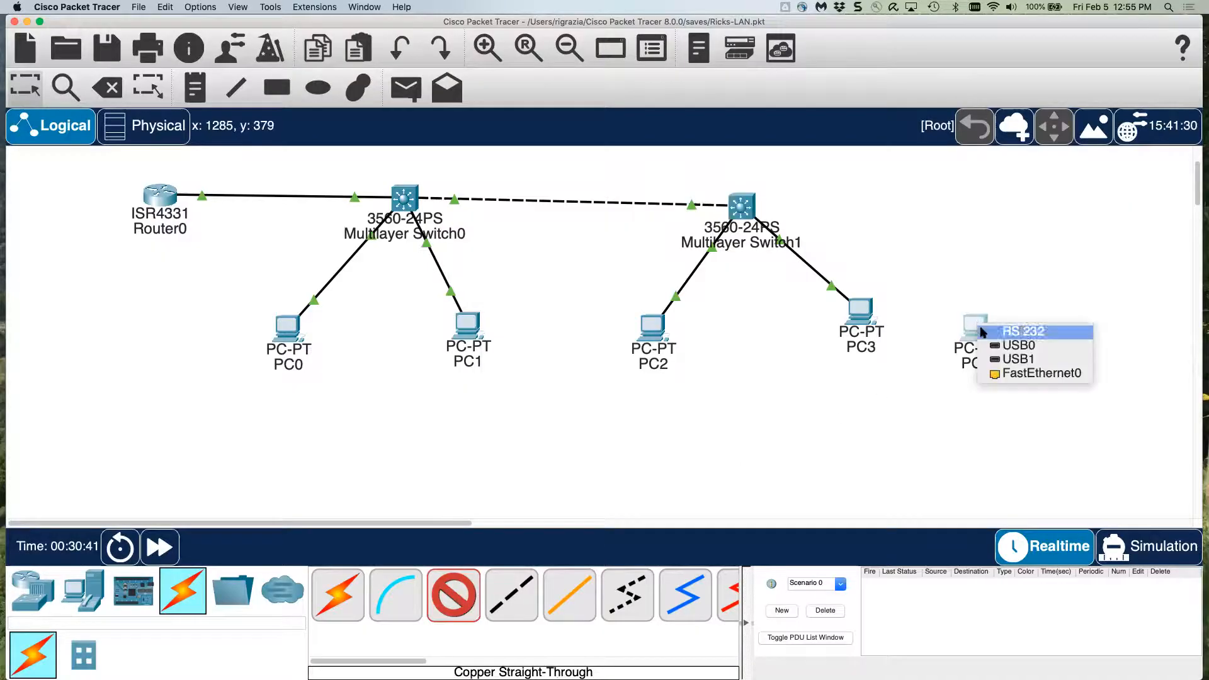
{"action": "left_click", "coordinate": [995, 377]}
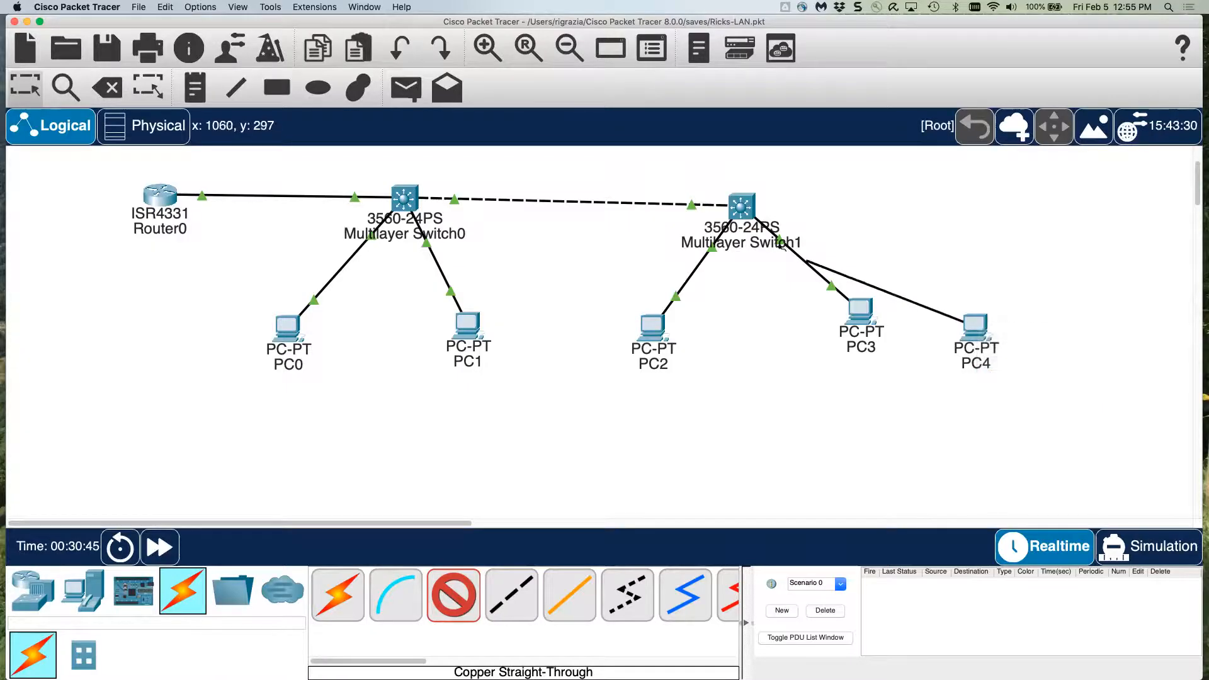
{"action": "left_click", "coordinate": [742, 206]}
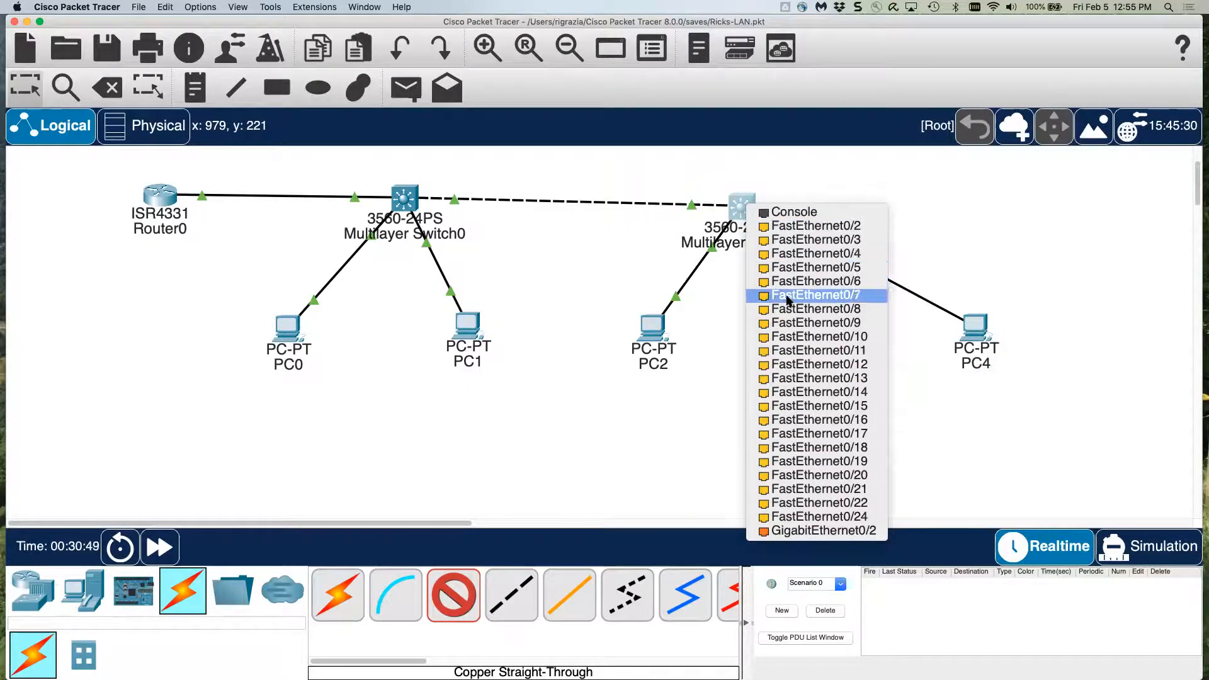
{"action": "left_click", "coordinate": [783, 228]}
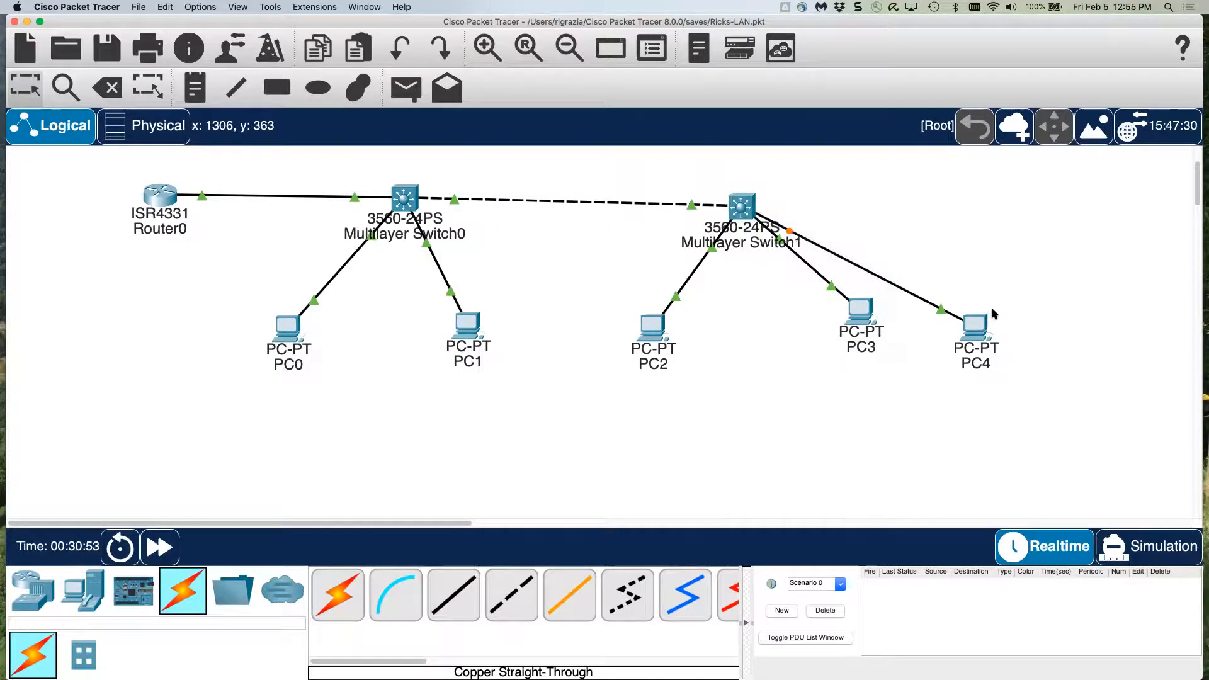
{"action": "left_click_drag", "start_coordinate": [973, 315], "coordinate": [956, 218]}
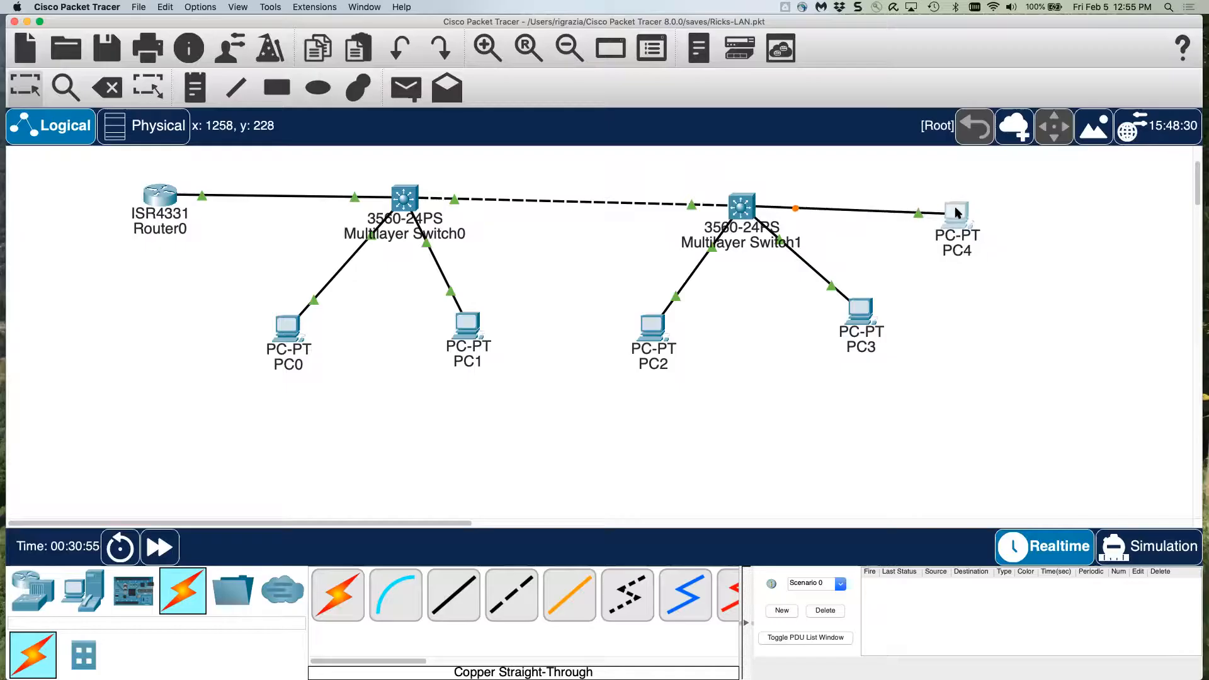
- Give PC4's FastEthernet0 interface the static IPv4 address 192.168.1.104 with subnet mask 255.255.255.0
{"action": "left_click", "coordinate": [956, 218]}
{"action": "left_click_drag", "start_coordinate": [775, 138], "coordinate": [608, 142]}
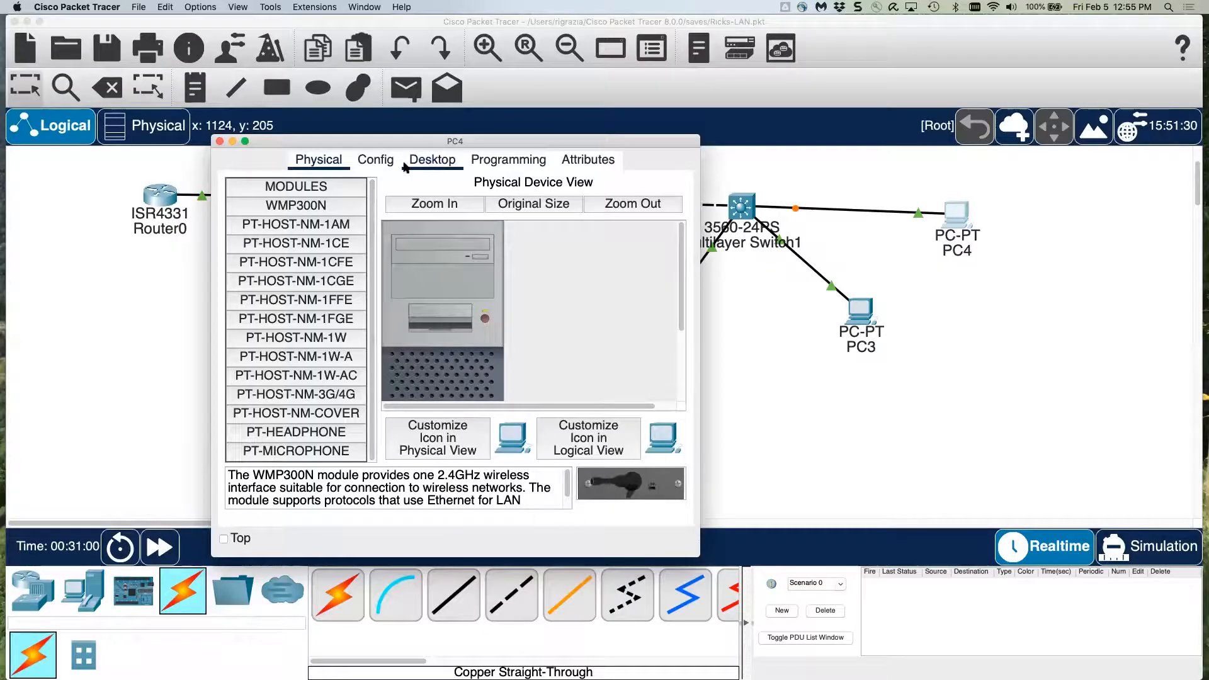
{"action": "left_click", "coordinate": [376, 160]}
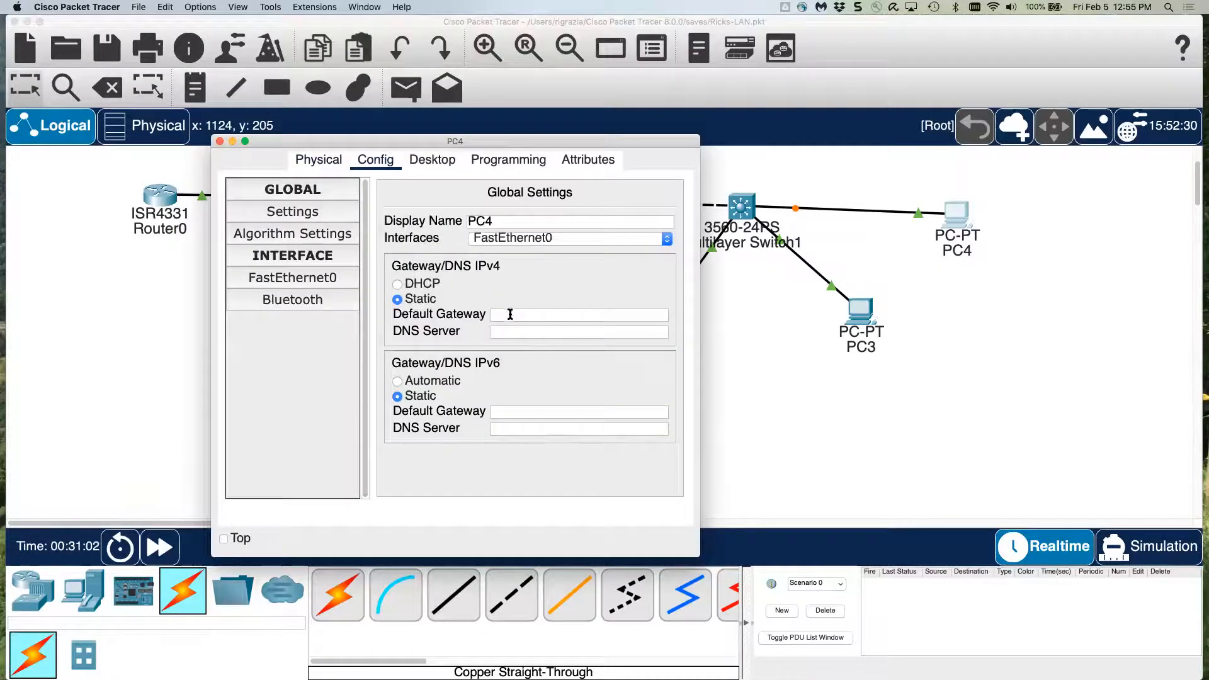
{"action": "left_click", "coordinate": [309, 277]}
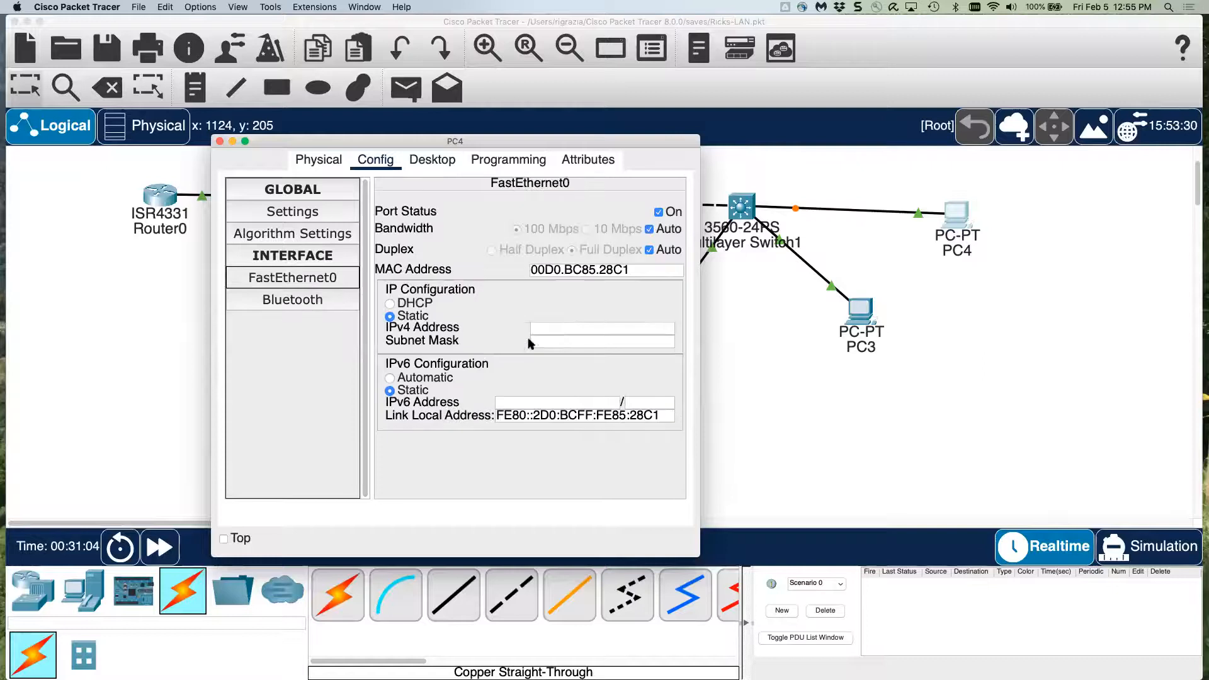
{"action": "left_click", "coordinate": [555, 326]}
{"action": "type", "text": "192.168.`."}
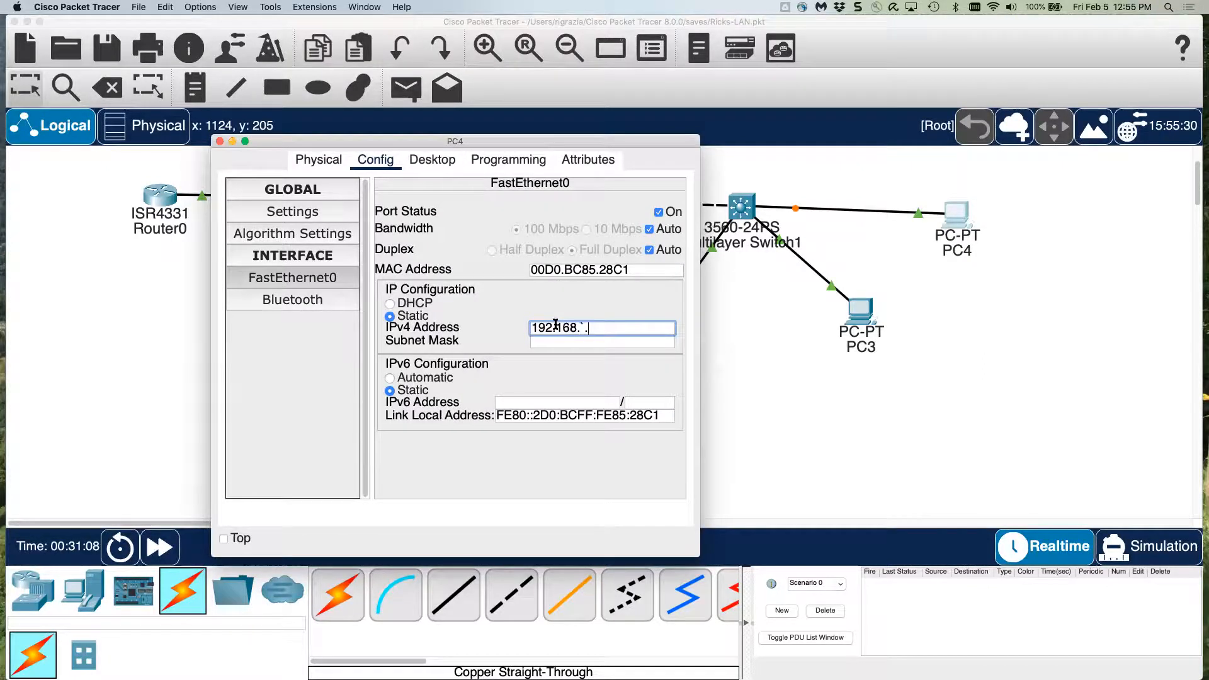
{"action": "key", "text": "BackSpace"}
{"action": "key", "text": "BackSpace"}
{"action": "type", "text": "1.104"}
{"action": "left_click", "coordinate": [562, 342]}
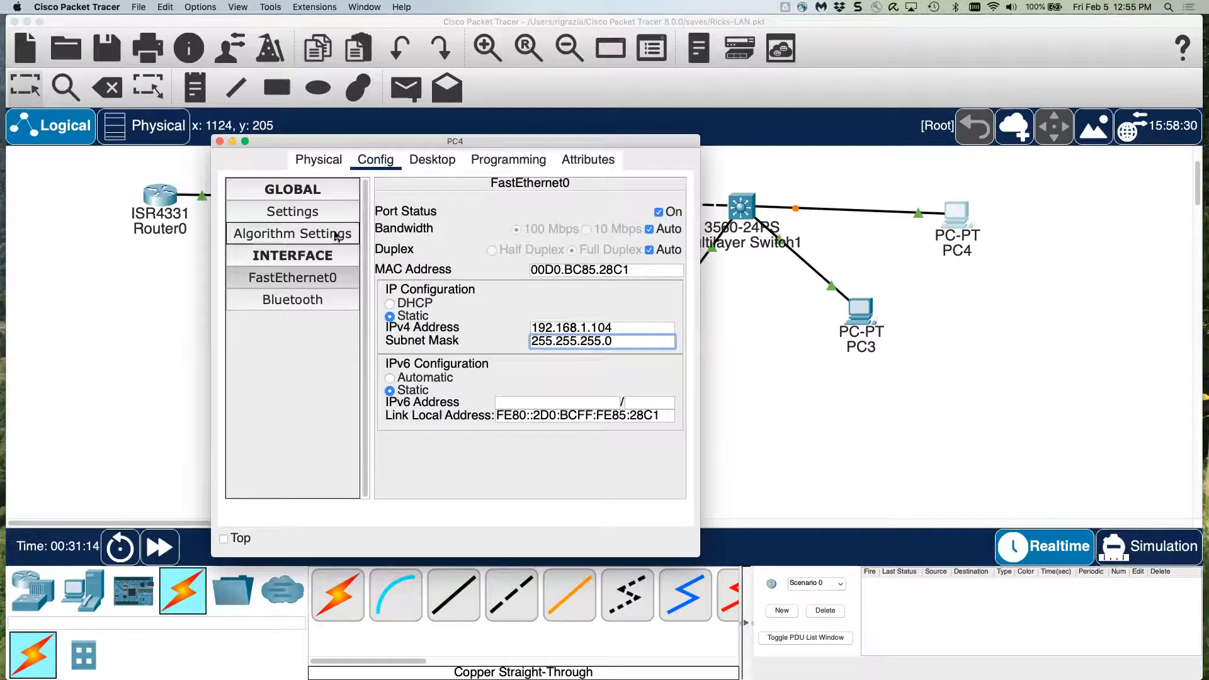
- Set PC4's IPv4 default gateway to 192.168.1.1 and close its window
{"action": "left_click", "coordinate": [318, 212]}
{"action": "left_click", "coordinate": [532, 314]}
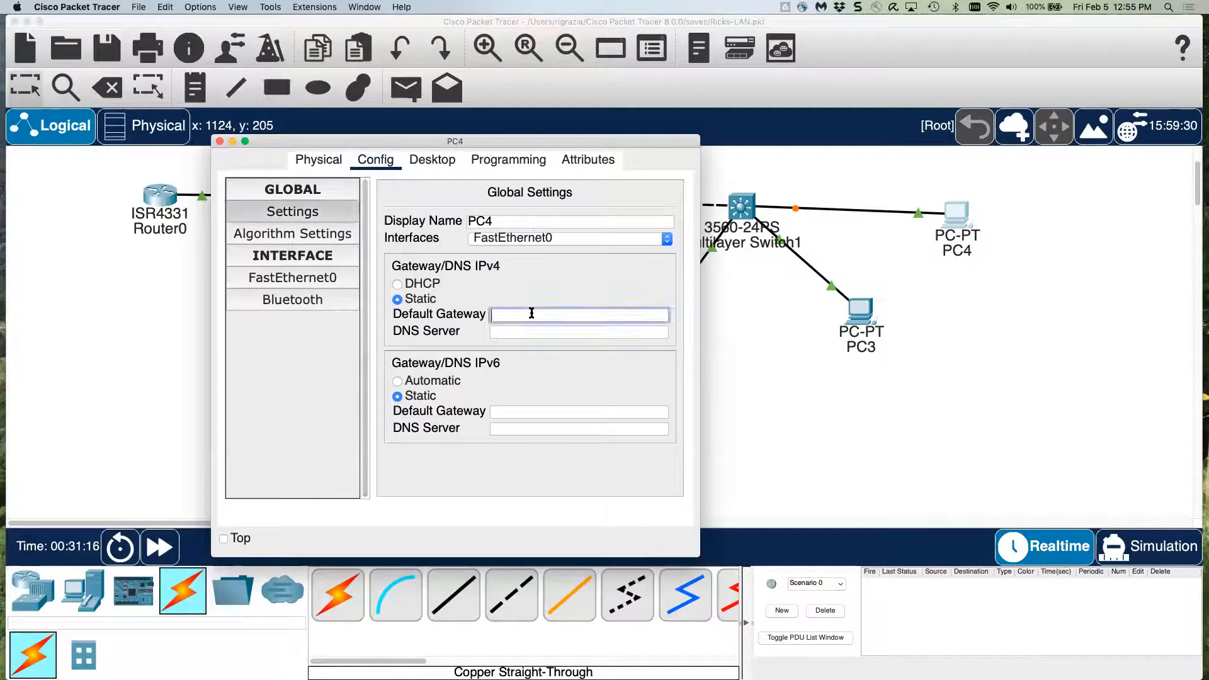
{"action": "type", "text": "192.168.1.1"}
{"action": "left_click", "coordinate": [542, 343]}
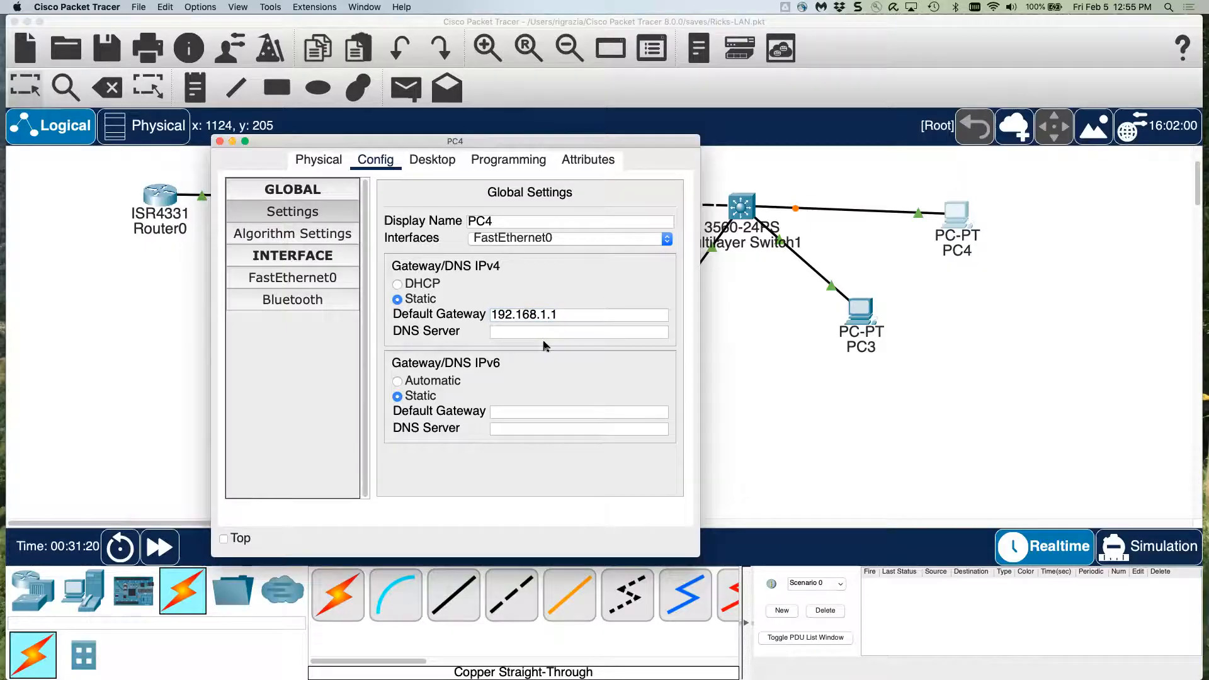
{"action": "left_click", "coordinate": [220, 142]}
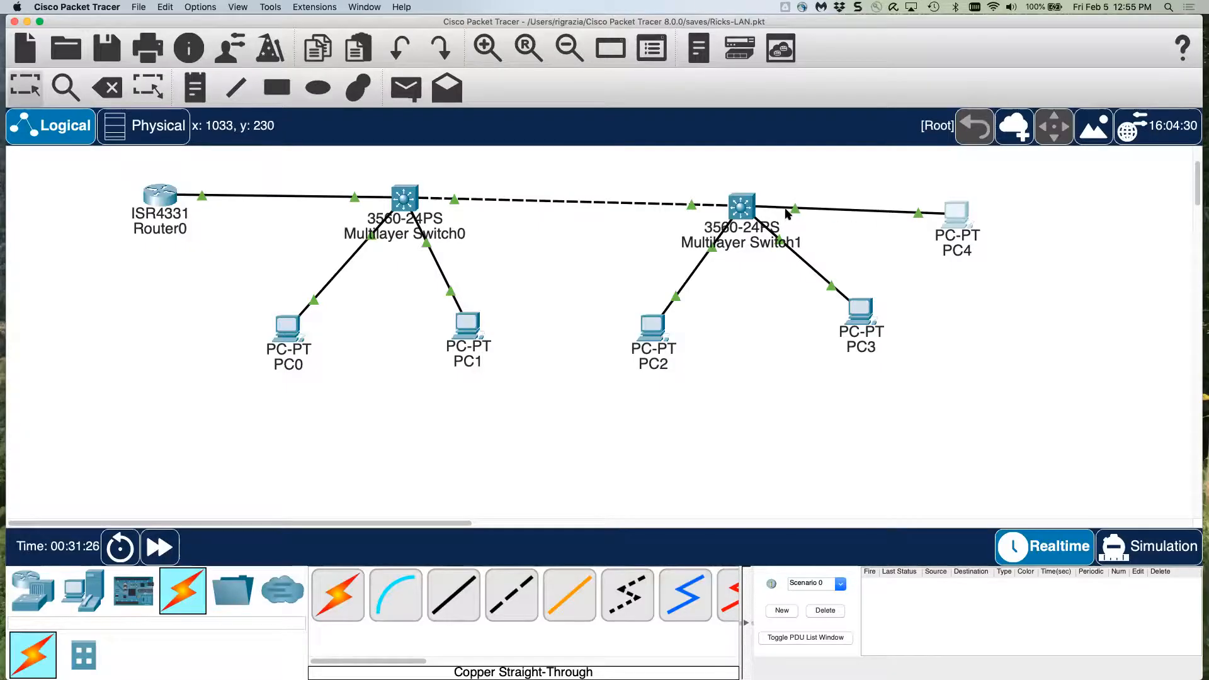
- Open PC4's Command Prompt and display its IP settings with ipconfig
{"action": "left_click", "coordinate": [953, 223]}
{"action": "left_click_drag", "start_coordinate": [663, 142], "coordinate": [410, 142]}
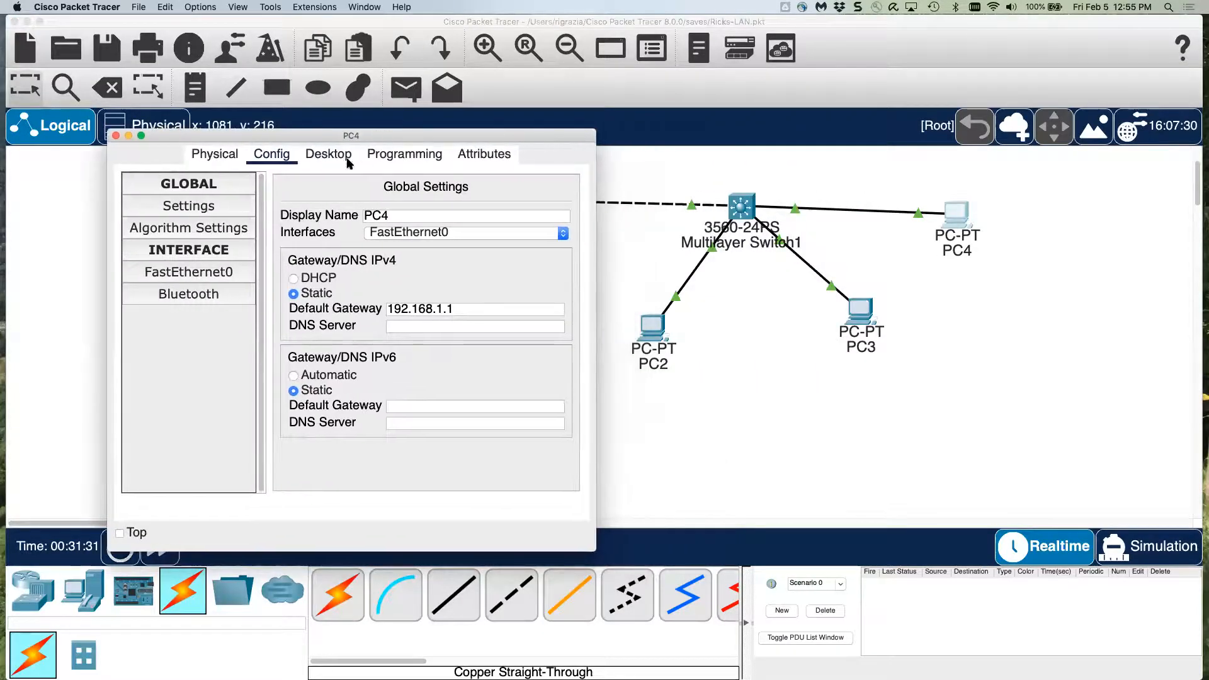
{"action": "left_click", "coordinate": [340, 161]}
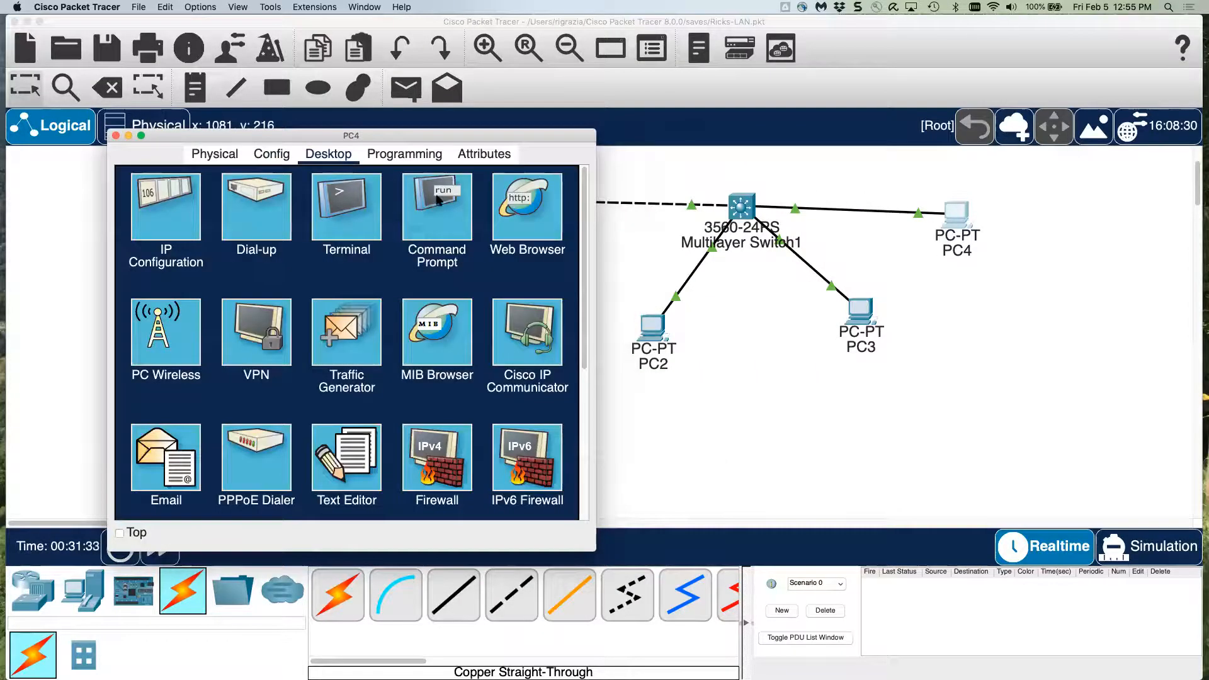
{"action": "left_click", "coordinate": [414, 228]}
{"action": "type", "text": "ipconfig"}
{"action": "key", "text": "Return"}
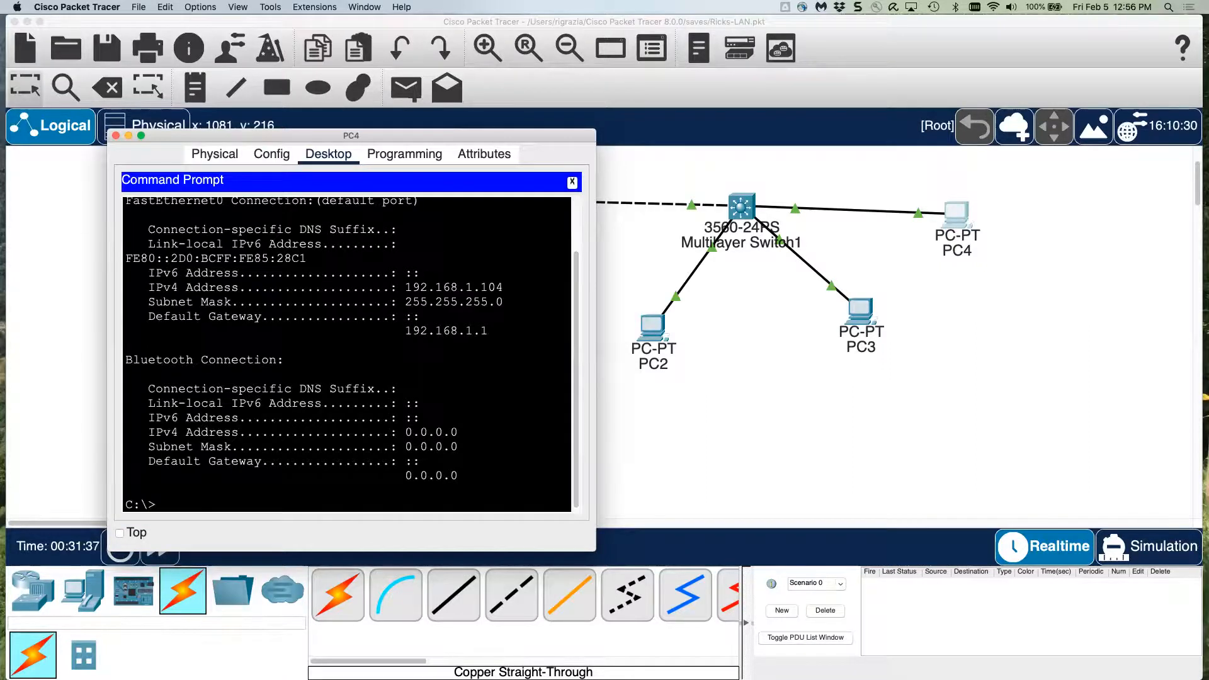
- Ping 192.168.1.100 from PC4 and close PC4's window
{"action": "type", "text": "ping 102"}
{"action": "type", "text": "9"}
{"action": "type", "text": "2.168.1.100"}
{"action": "key", "text": "Return"}
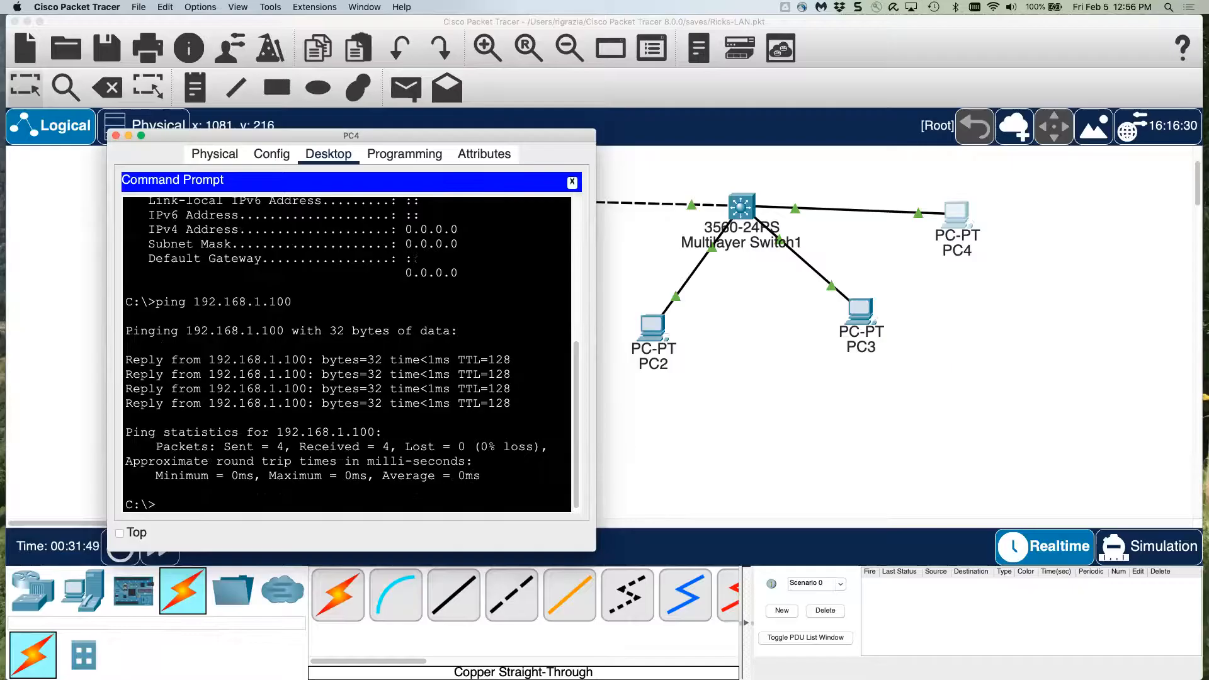
{"action": "left_click", "coordinate": [115, 136]}
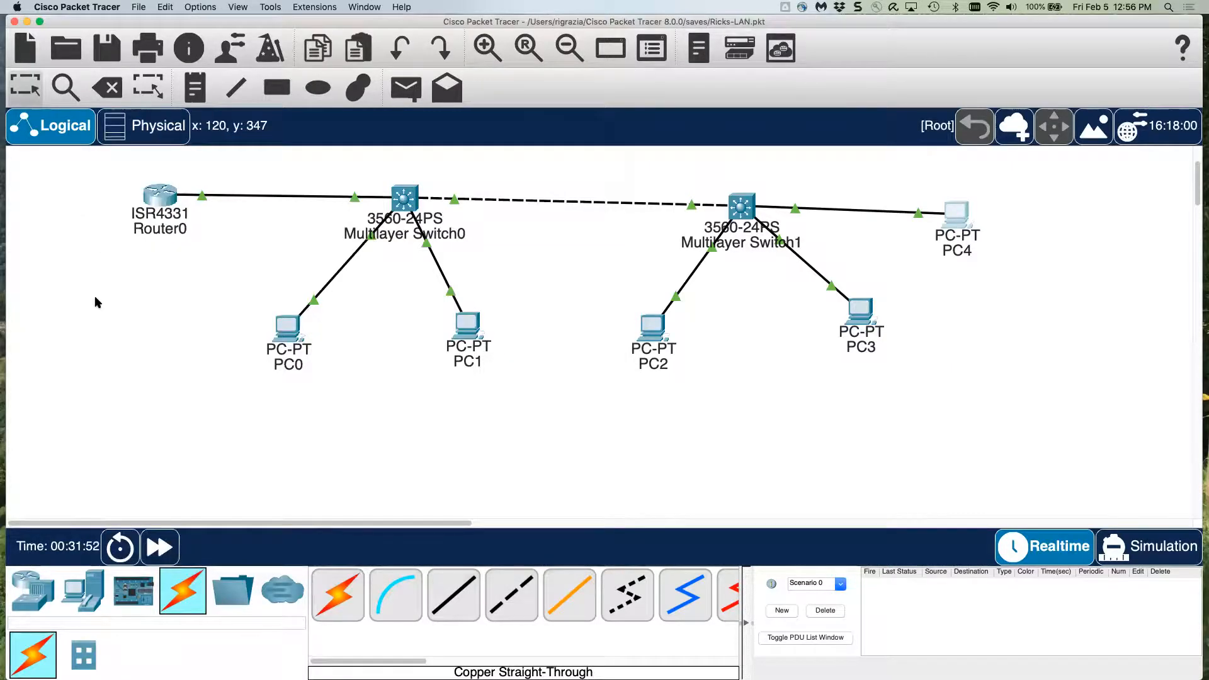
- Inspect PC4 and its cabling in the physical view of the Main Wiring Closet, and return to the logical workspace
{"action": "left_click", "coordinate": [143, 131]}
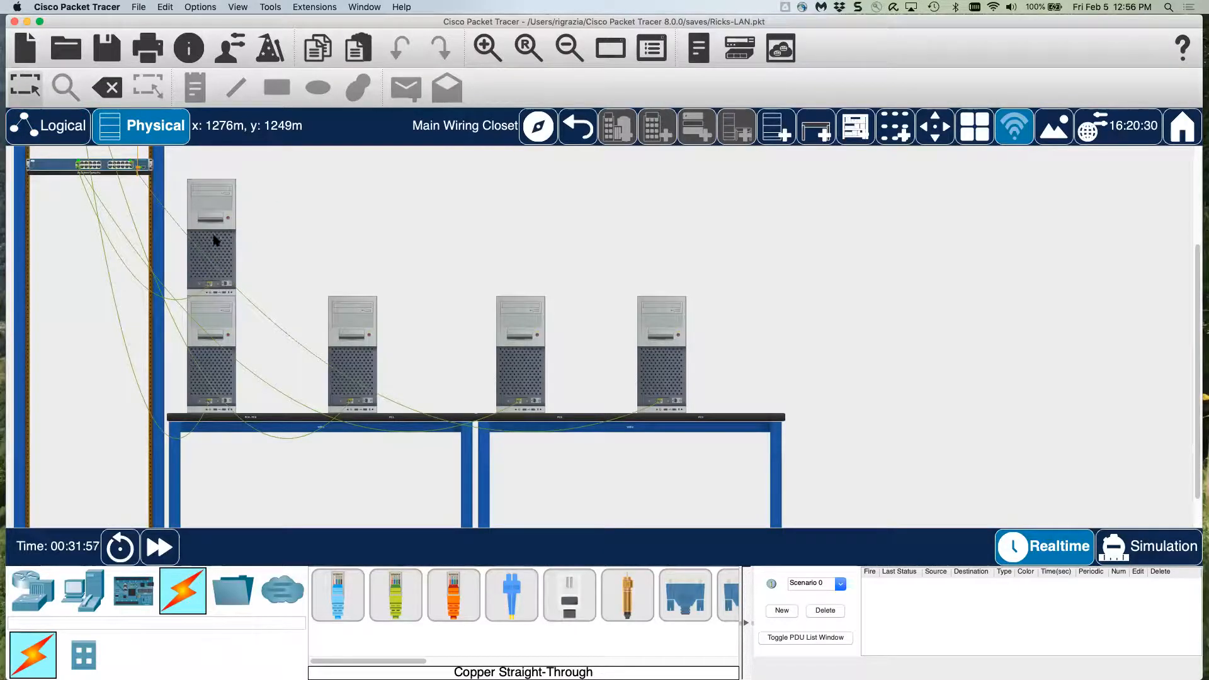
{"action": "scroll", "coordinate": [68, 291], "scroll_direction": "up", "scroll_amount": 3}
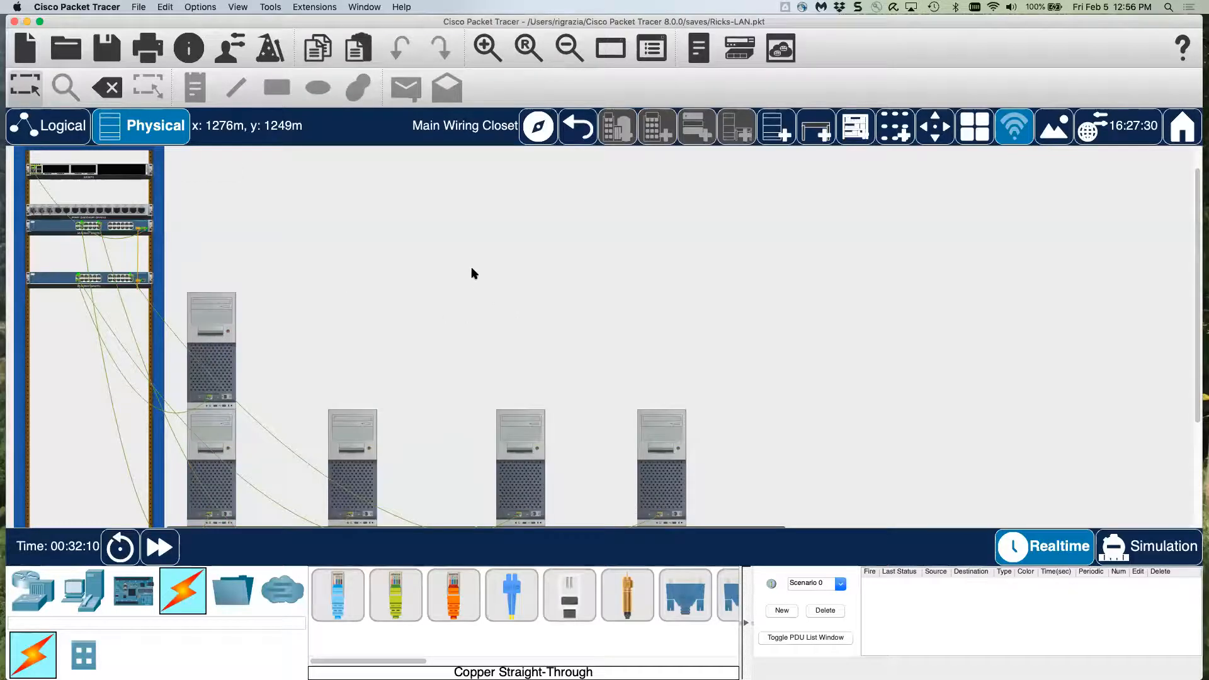
{"action": "left_click", "coordinate": [41, 128]}
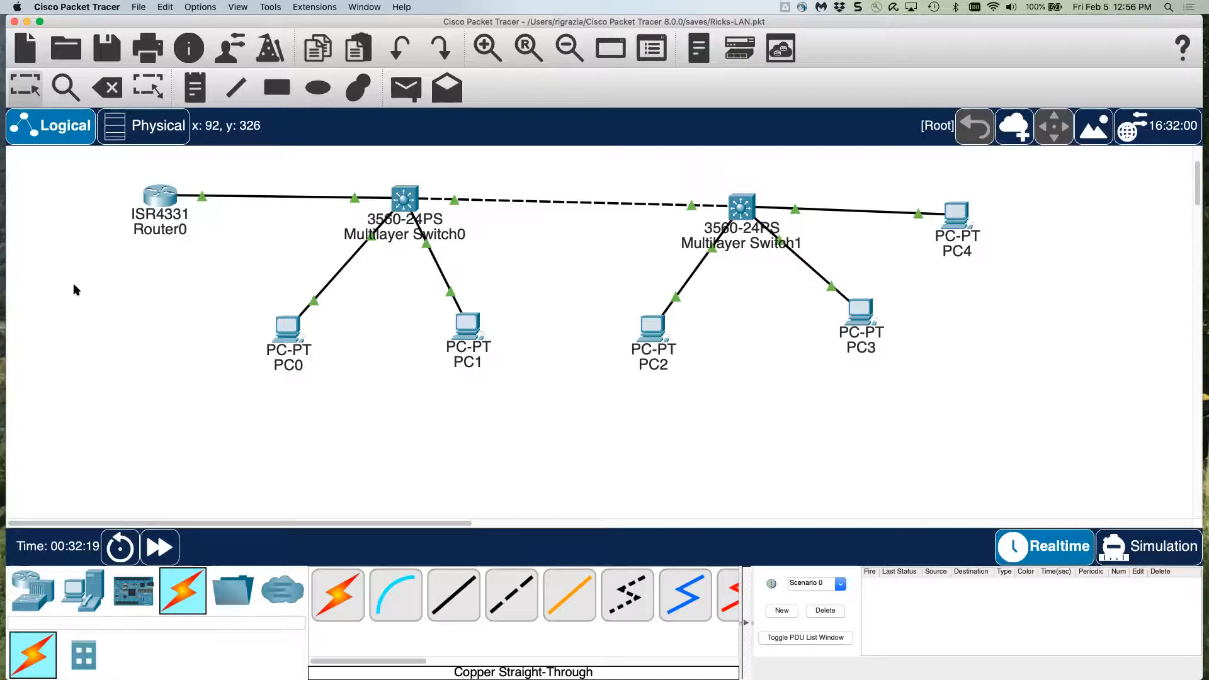
- Delete the cable between Multilayer Switch1 and PC4 together with PC4 itself, and return to the Select tool
{"action": "left_click", "coordinate": [116, 96]}
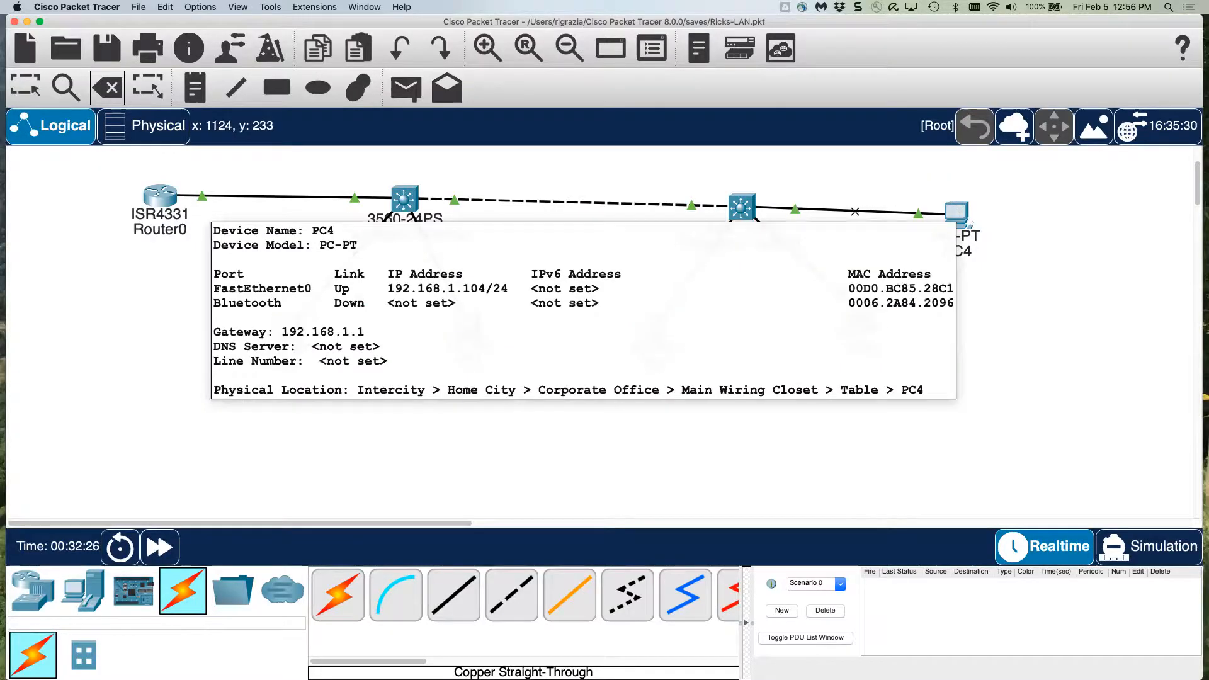
{"action": "left_click", "coordinate": [856, 211]}
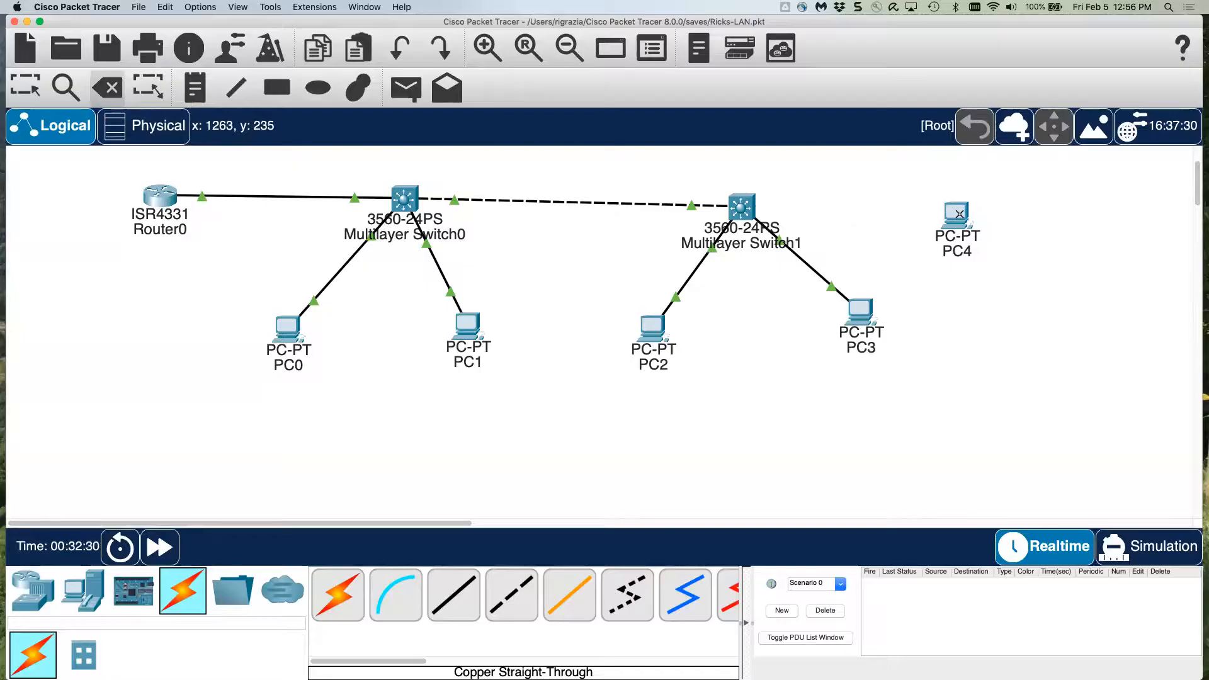
{"action": "left_click", "coordinate": [959, 214]}
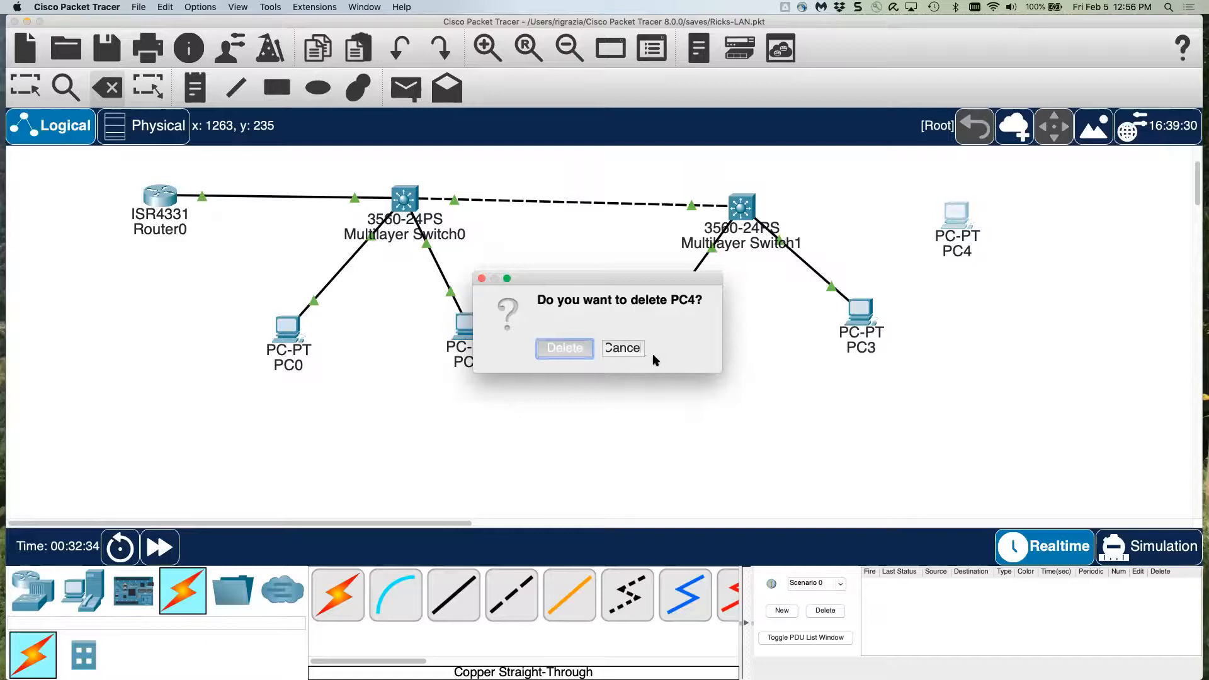
{"action": "left_click", "coordinate": [565, 349]}
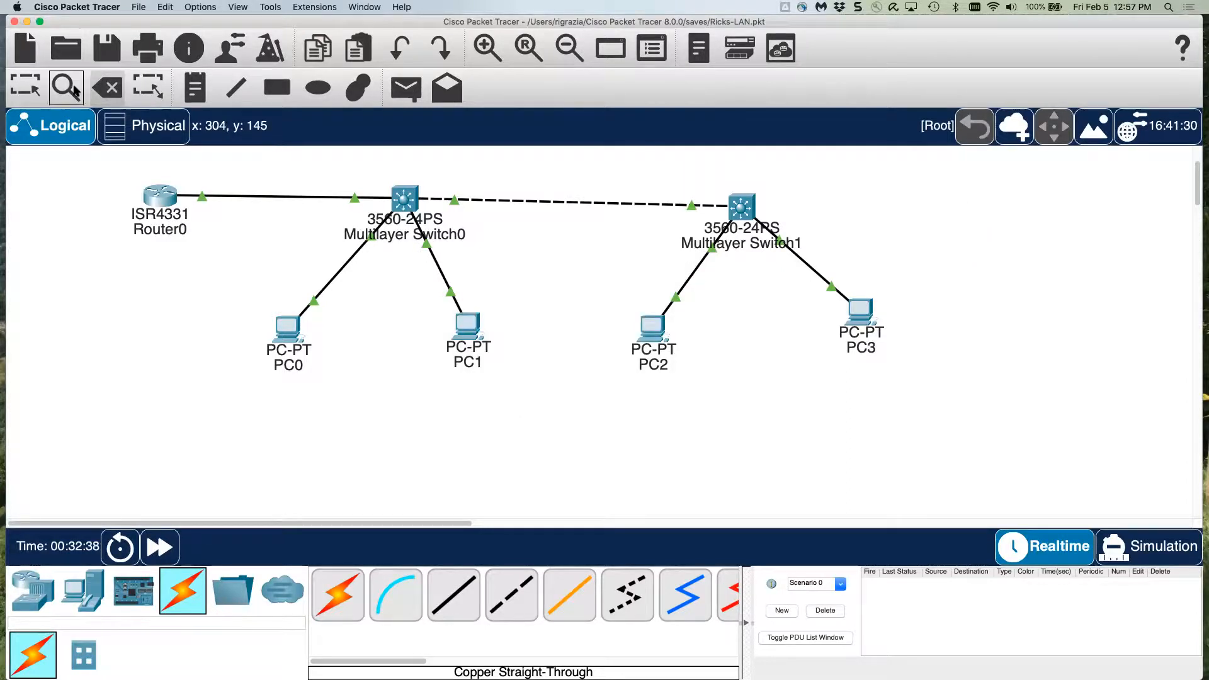
{"action": "left_click", "coordinate": [28, 87]}
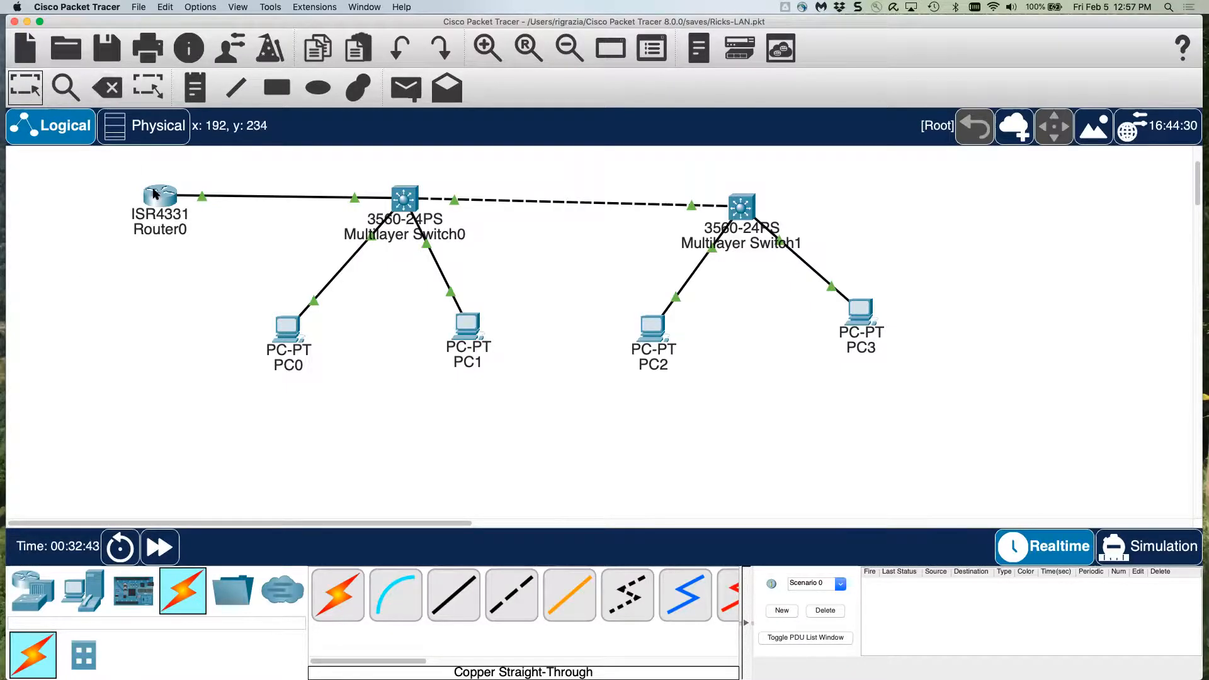
- Examine the remaining PCs and the rack's switch cabling in the physical view of the Main Wiring Closet
{"action": "left_click", "coordinate": [147, 133]}
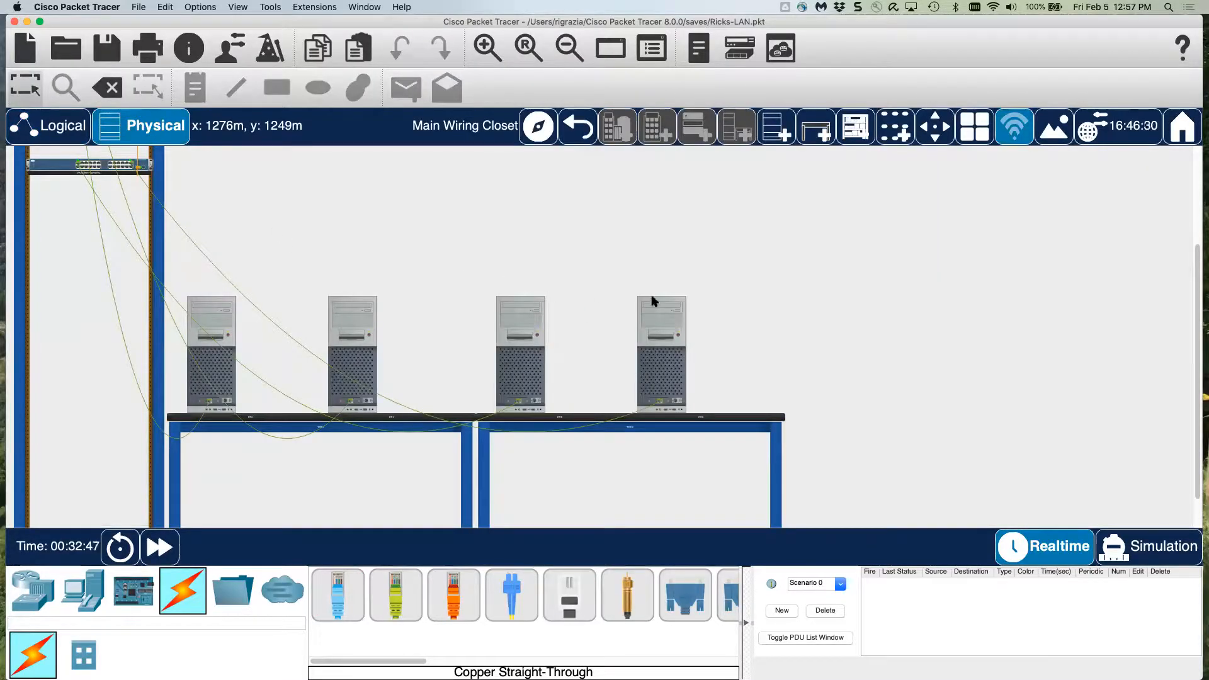
{"action": "scroll", "coordinate": [652, 302], "scroll_direction": "up", "scroll_amount": 3}
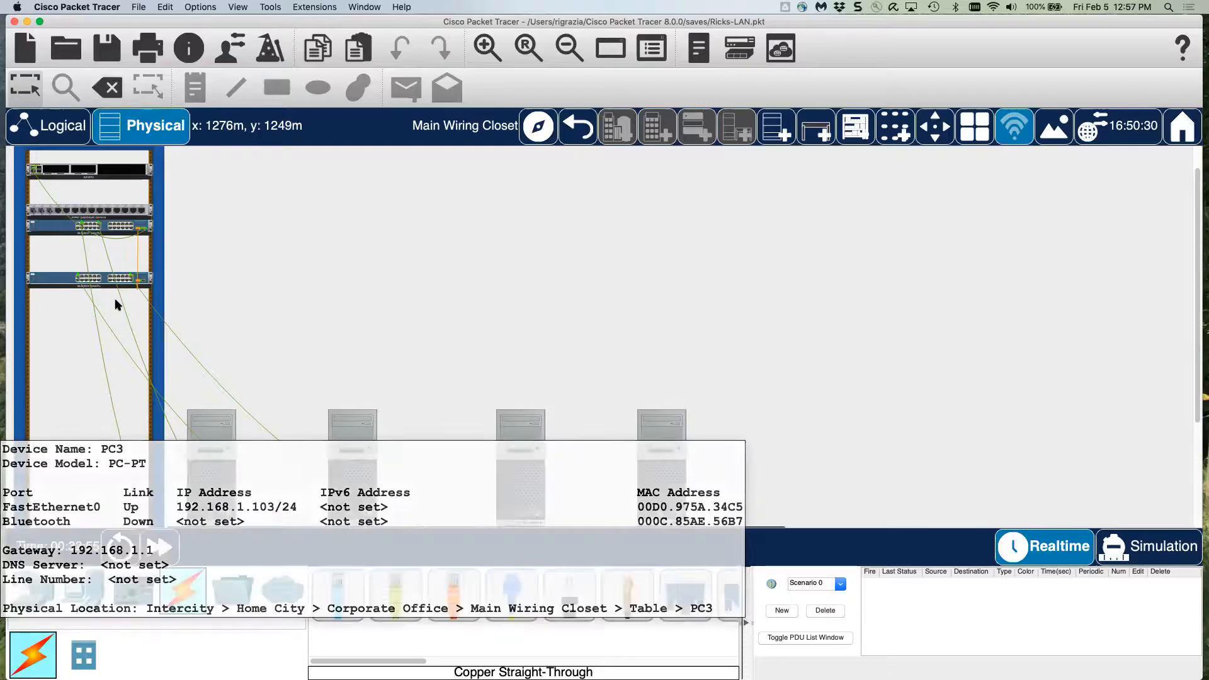
{"action": "mouse_move", "coordinate": [164, 323]}
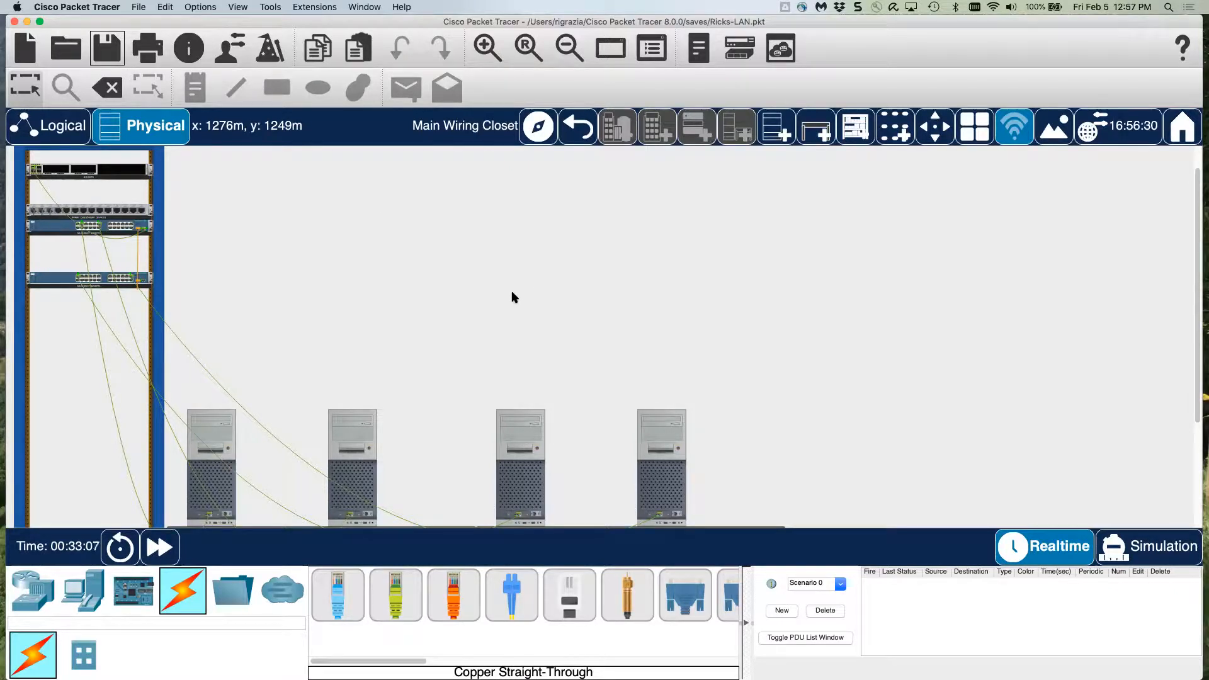
- Return to the logical workspace and adjust PC0, PC1 and PC3 so they line up in an even row with PC2
{"action": "left_click", "coordinate": [60, 137]}
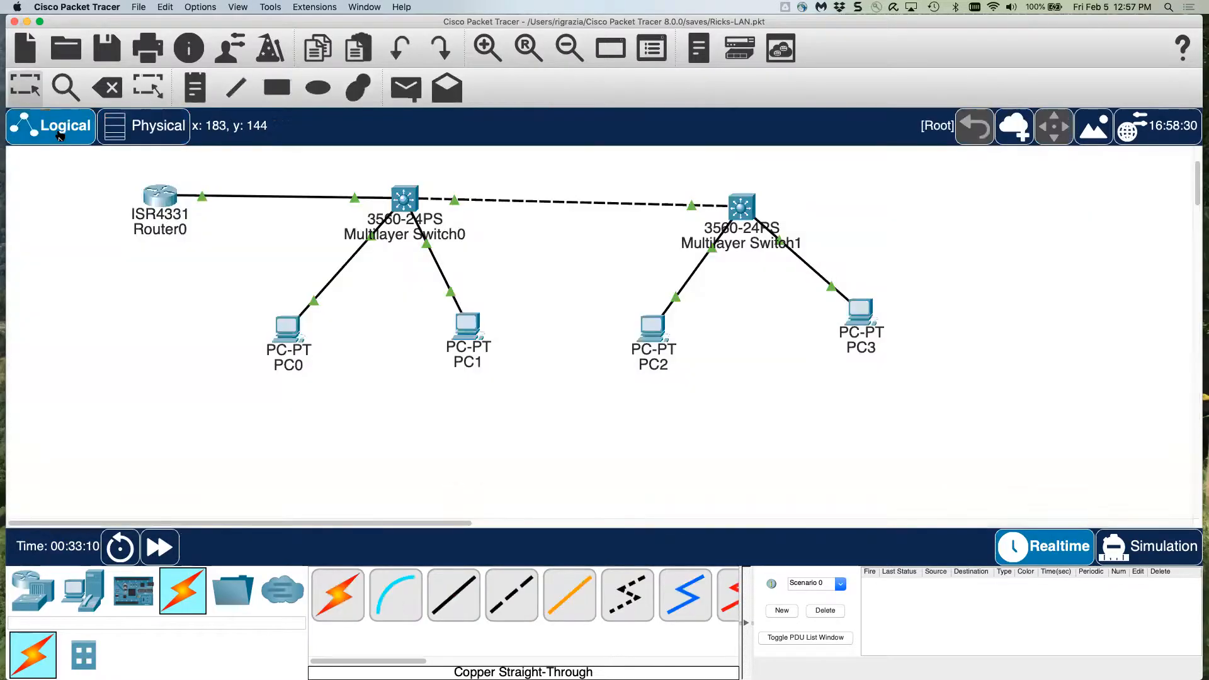
{"action": "left_click_drag", "start_coordinate": [466, 332], "coordinate": [484, 335]}
{"action": "left_click_drag", "start_coordinate": [281, 336], "coordinate": [298, 332]}
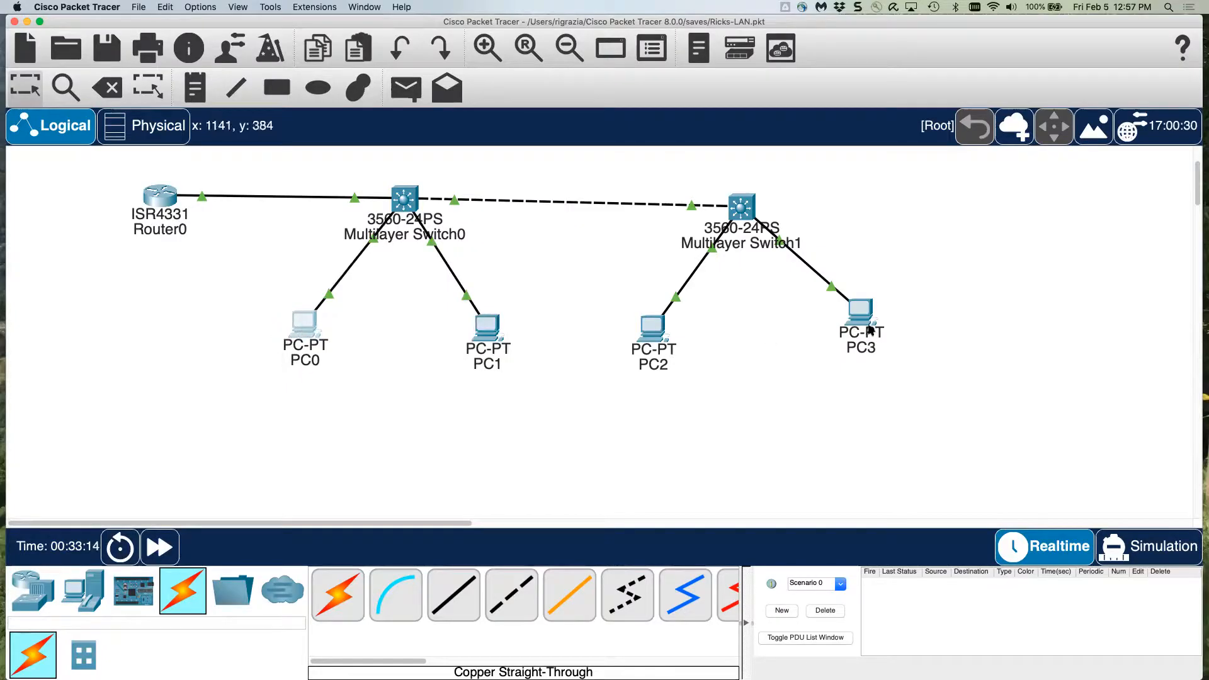
{"action": "left_click_drag", "start_coordinate": [869, 327], "coordinate": [872, 327]}
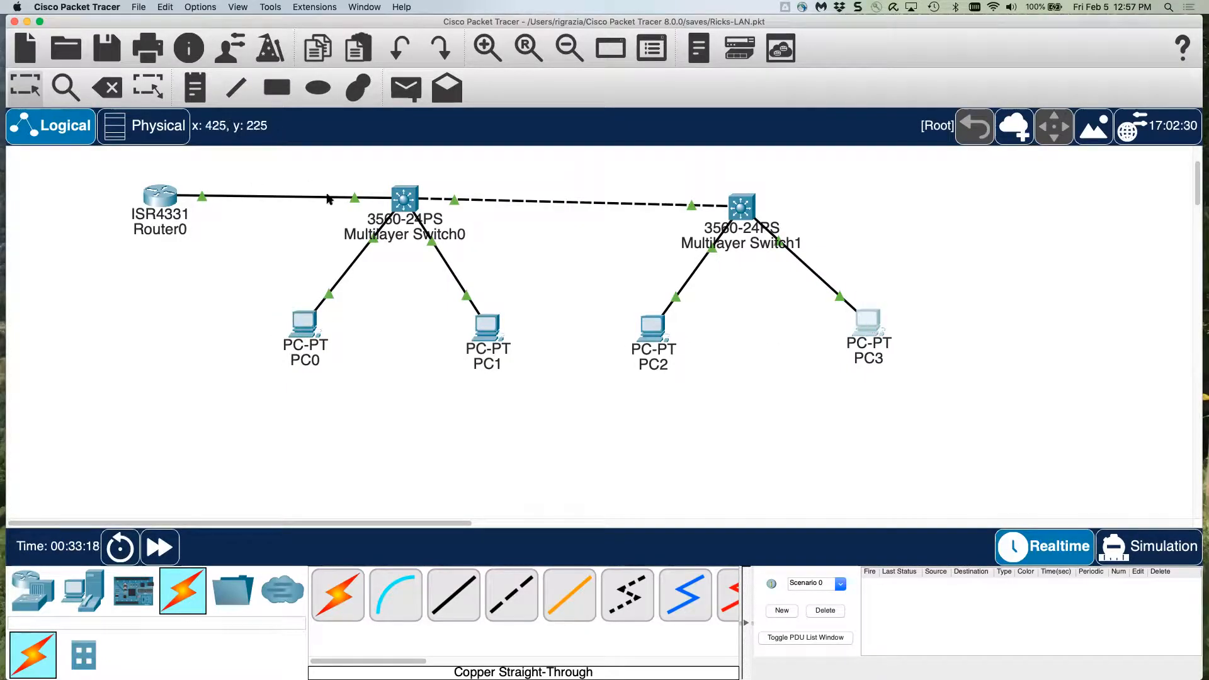
- Place a note below PC0 with the heading "IPv4 address:" and the address 192.168.1.100
{"action": "left_click", "coordinate": [197, 89]}
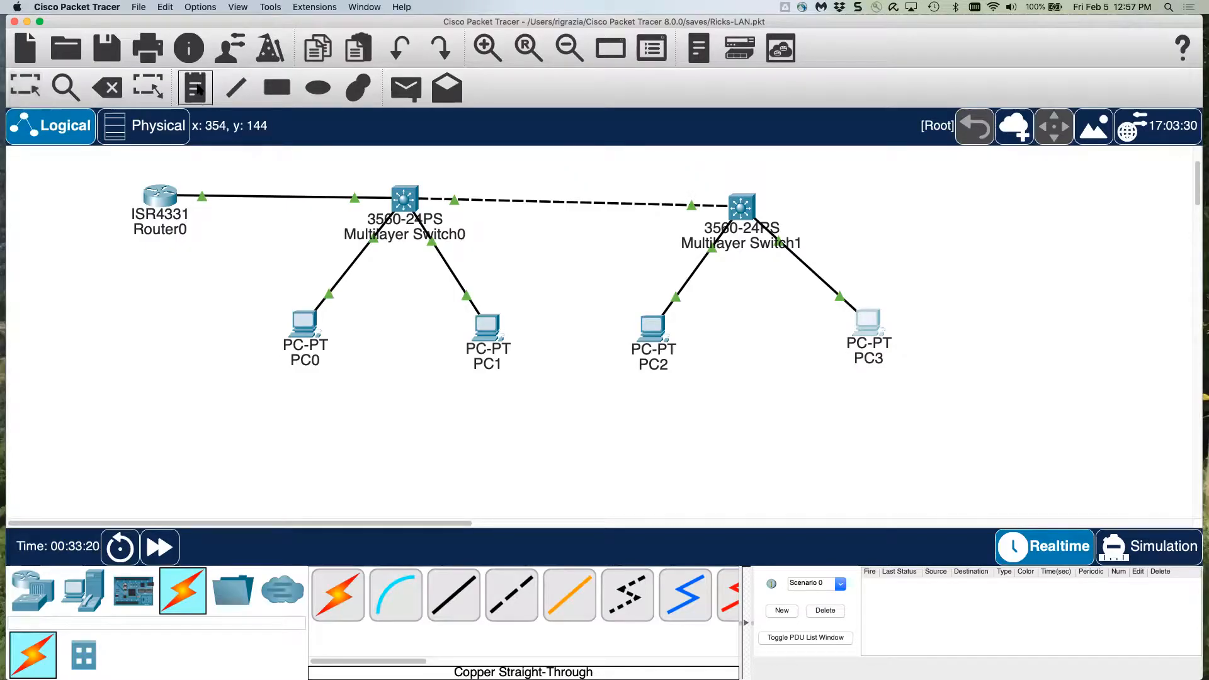
{"action": "left_click", "coordinate": [244, 385]}
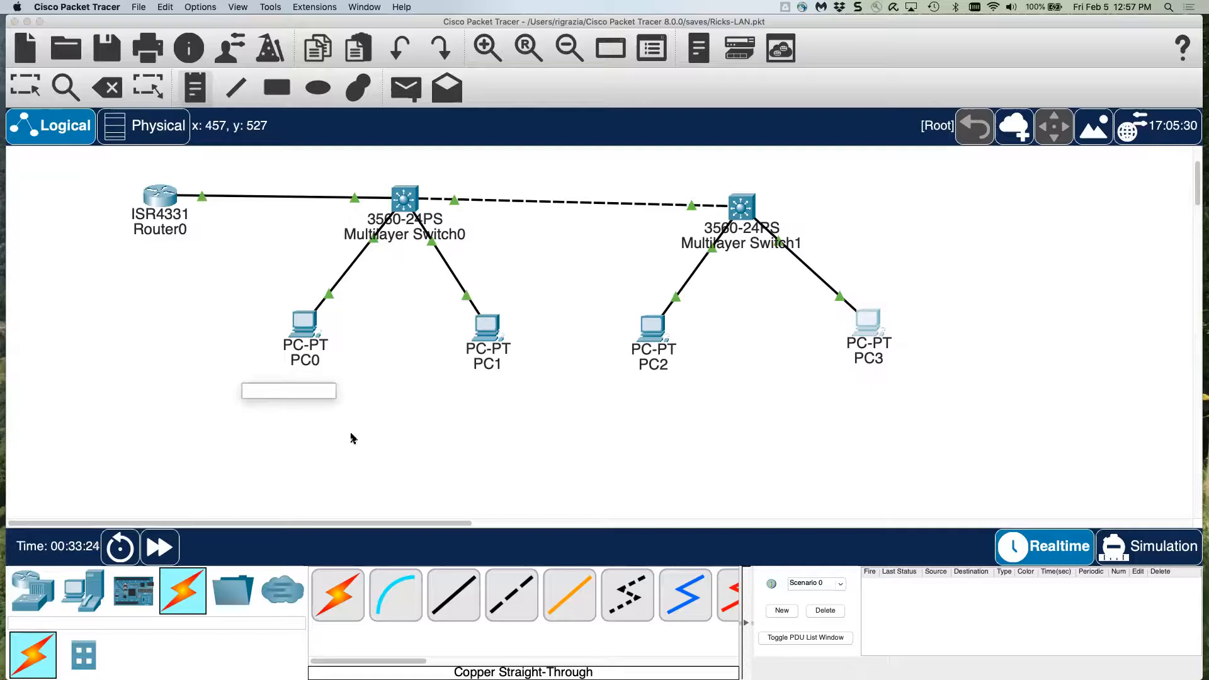
{"action": "type", "text": "I"}
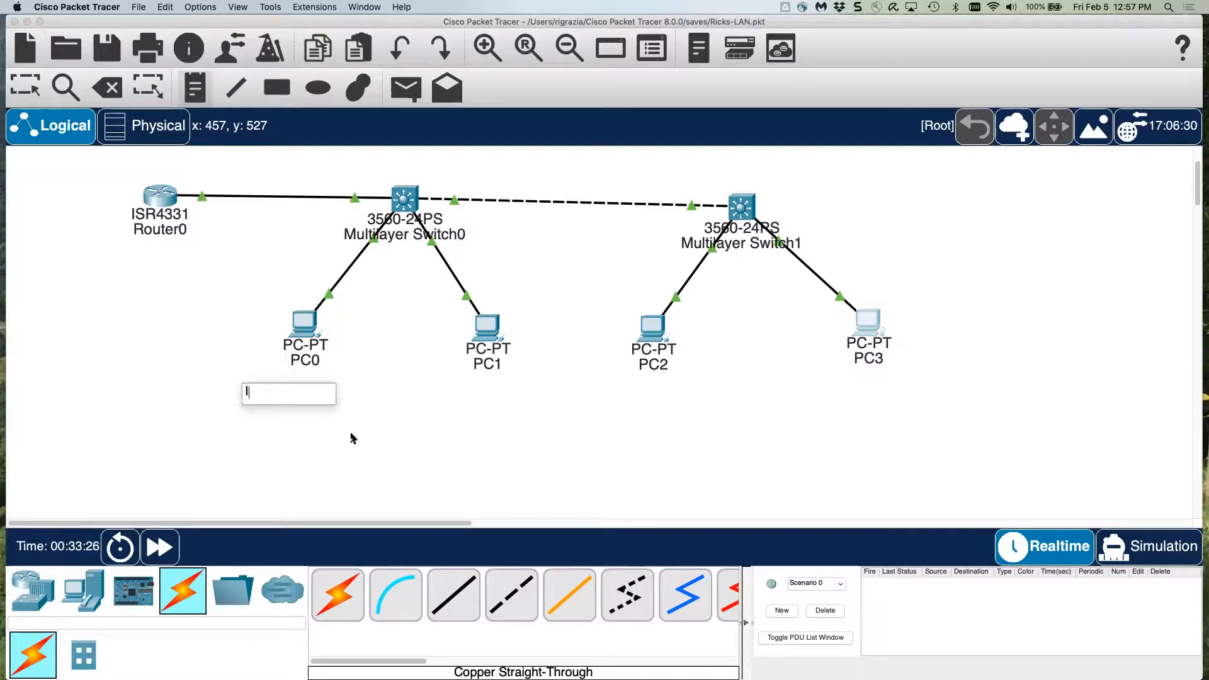
{"action": "type", "text": "Pv4 addresss:"}
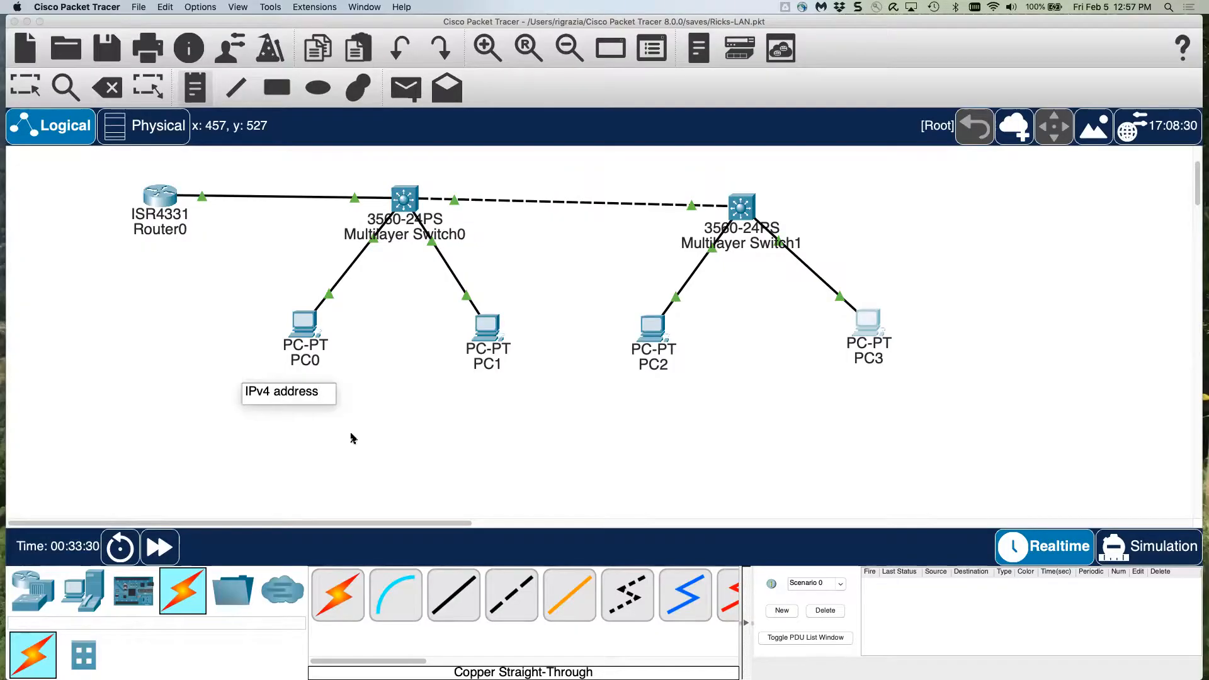
{"action": "key", "text": "Return"}
{"action": "type", "text": "192"}
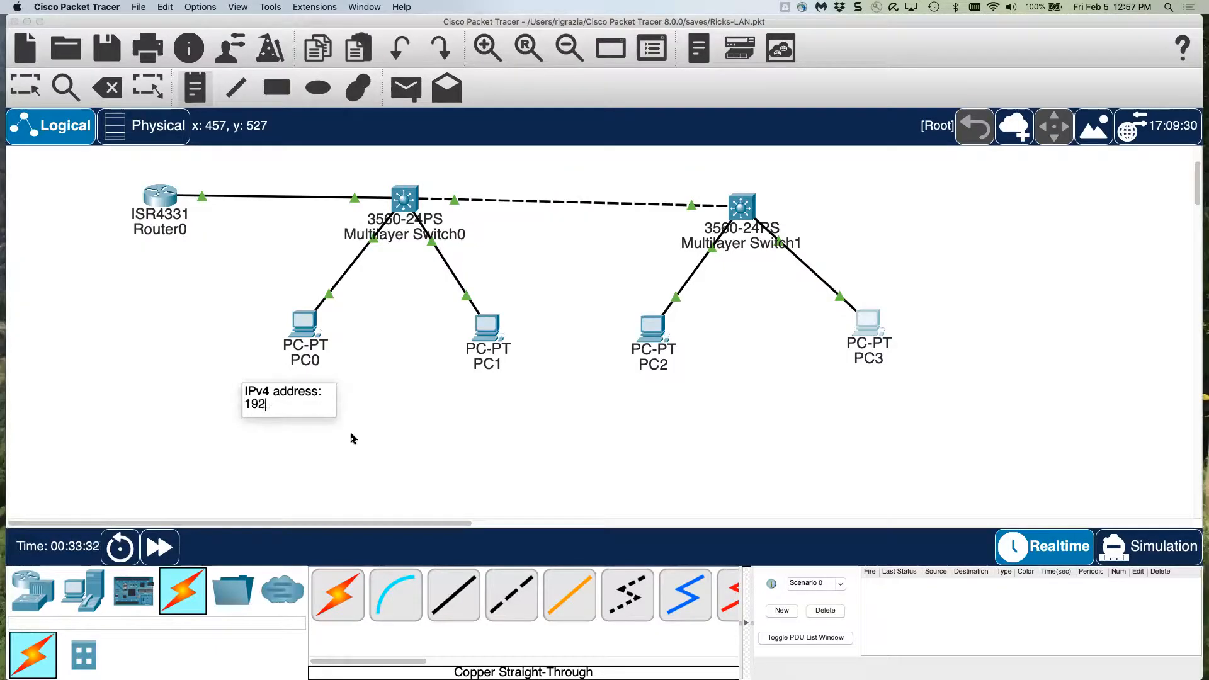
{"action": "type", "text": ".168.1.100"}
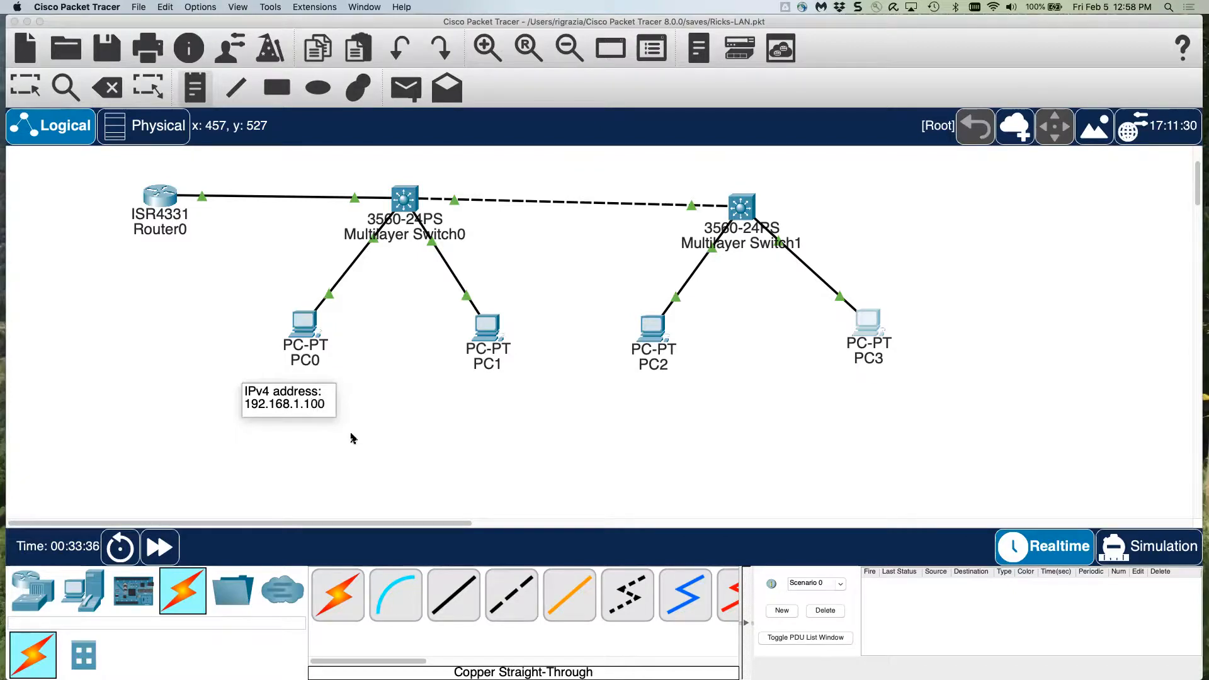
- Add subnet mask 255.255.255.0 and default gateway 192.168.1.1 to the note, and reposition the finished note beneath PC0
{"action": "key", "text": "Return"}
{"action": "type", "text": "Subnet "}
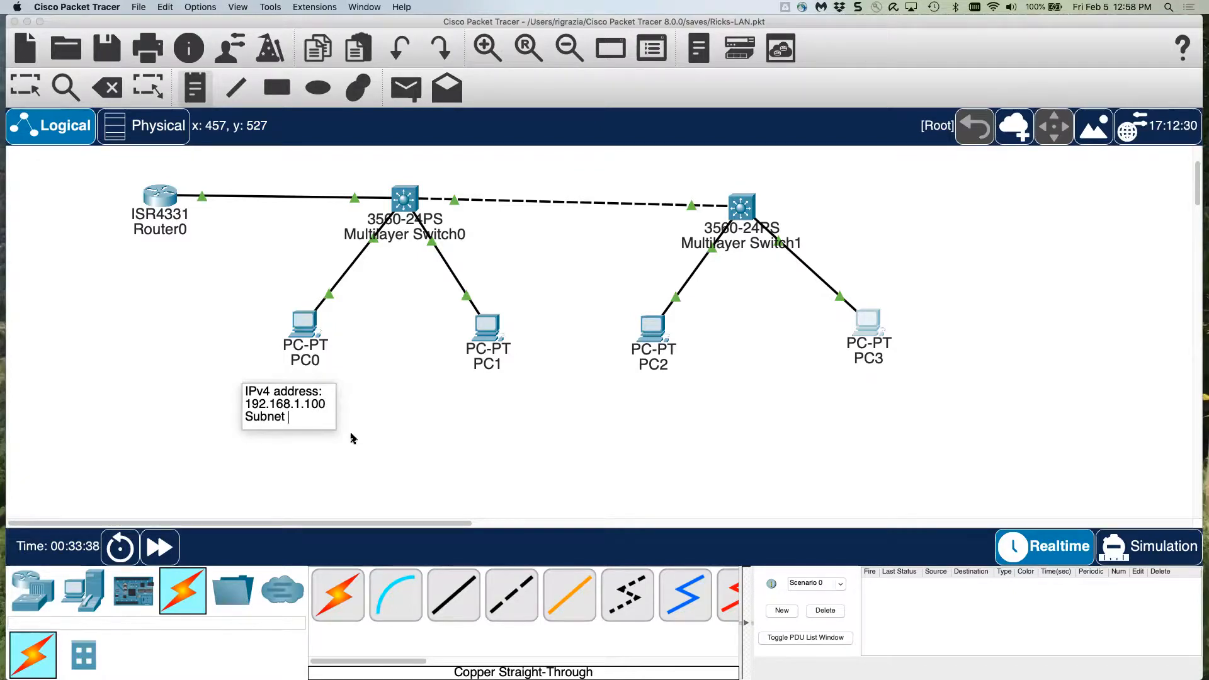
{"action": "type", "text": "mask: 255."}
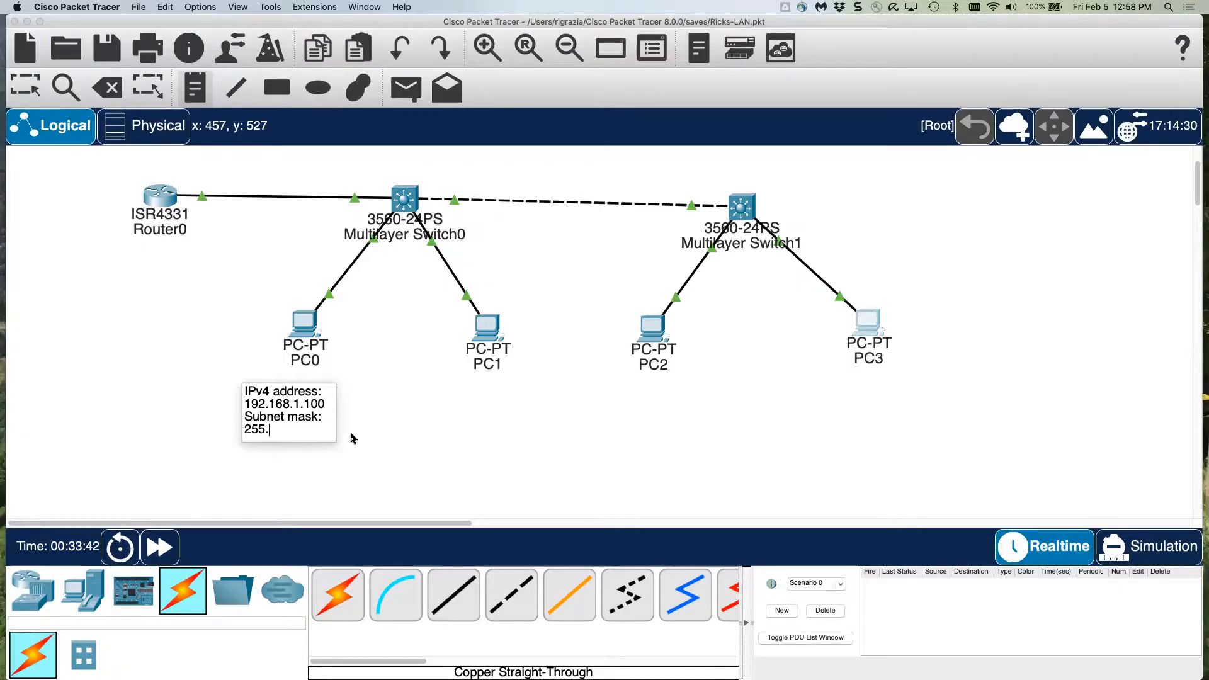
{"action": "type", "text": "255.255.0"}
{"action": "key", "text": "Return"}
{"action": "type", "text": "De"}
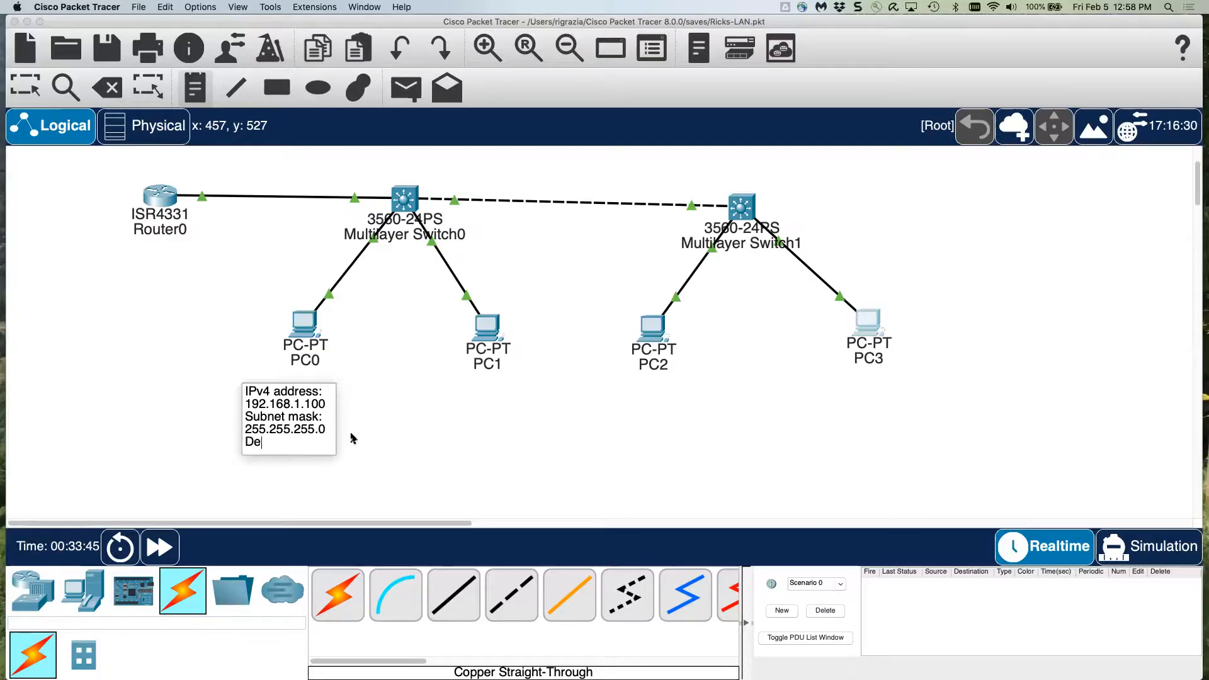
{"action": "type", "text": "fault Gateway: 192.16"}
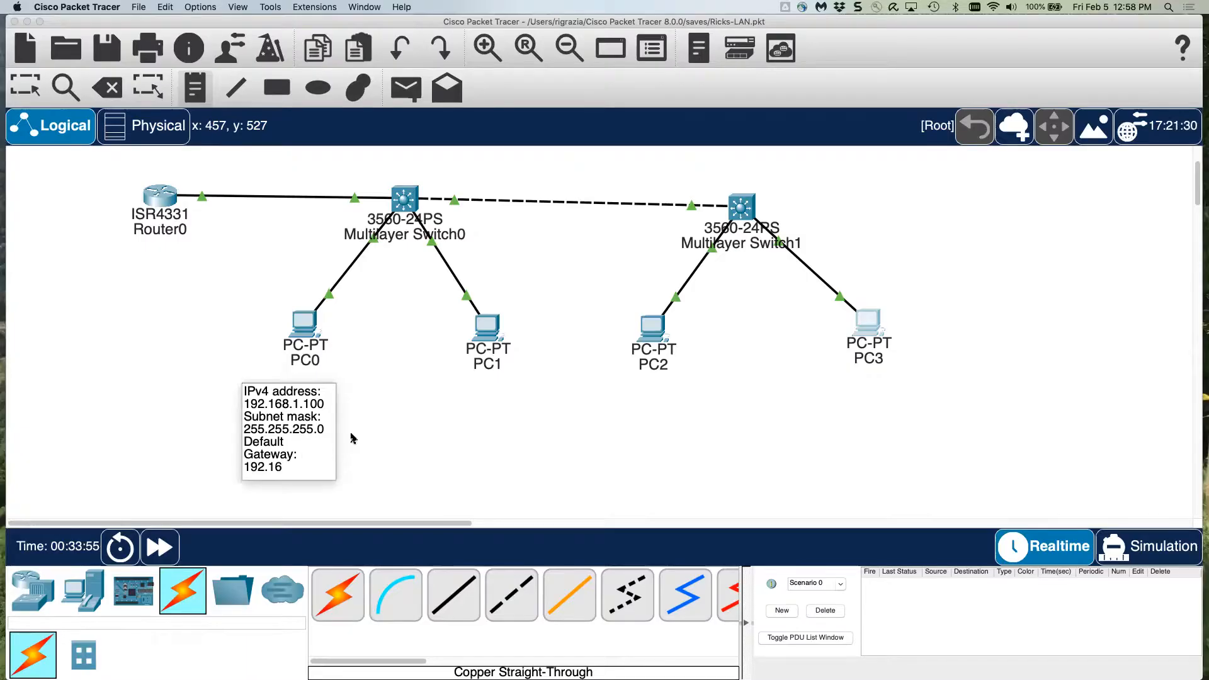
{"action": "type", "text": "8.1.1"}
{"action": "left_click", "coordinate": [170, 310]}
{"action": "left_click", "coordinate": [38, 83]}
{"action": "left_click_drag", "start_coordinate": [349, 417], "coordinate": [258, 411]}
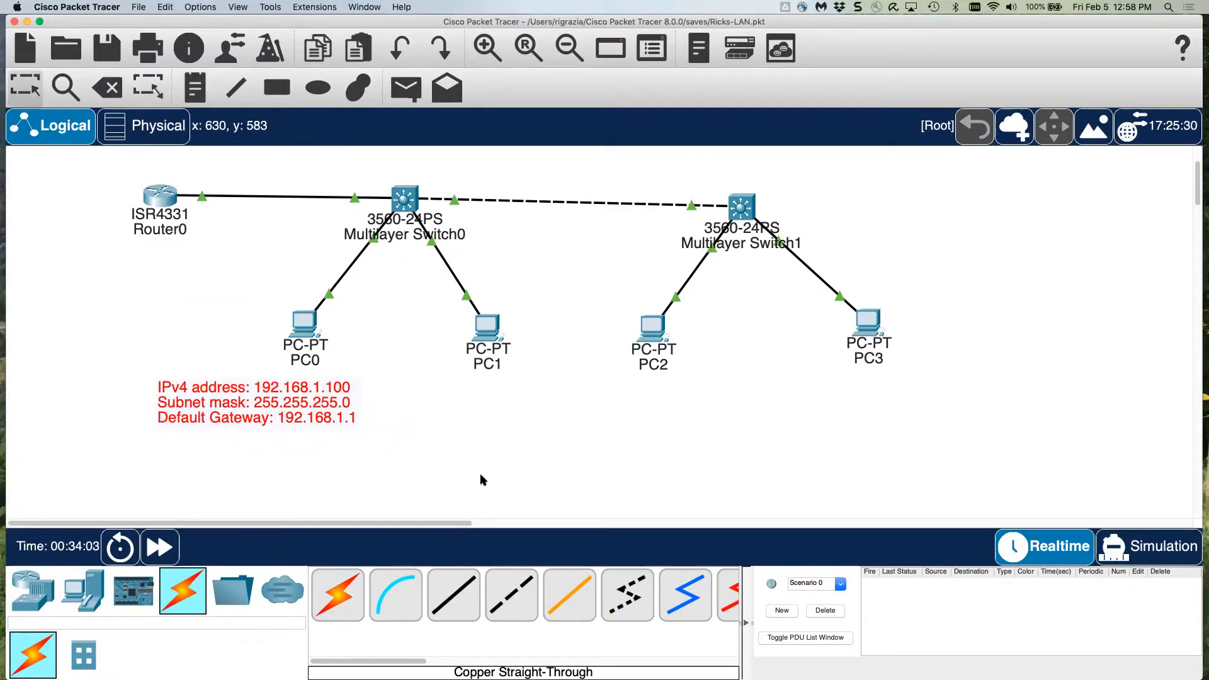
- Copy the full text of PC0's note and paste it as a duplicate note below PC1
{"action": "double_click", "coordinate": [162, 388]}
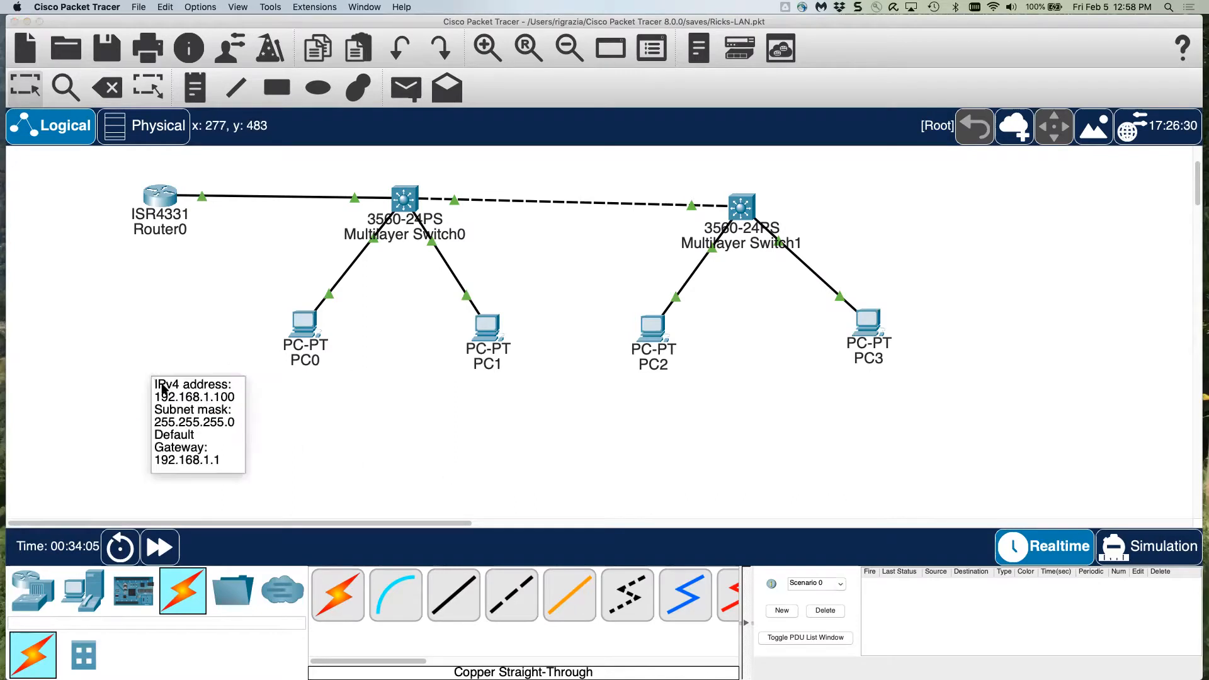
{"action": "left_click_drag", "start_coordinate": [155, 385], "coordinate": [166, 398]}
{"action": "left_click_drag", "start_coordinate": [225, 461], "coordinate": [147, 385]}
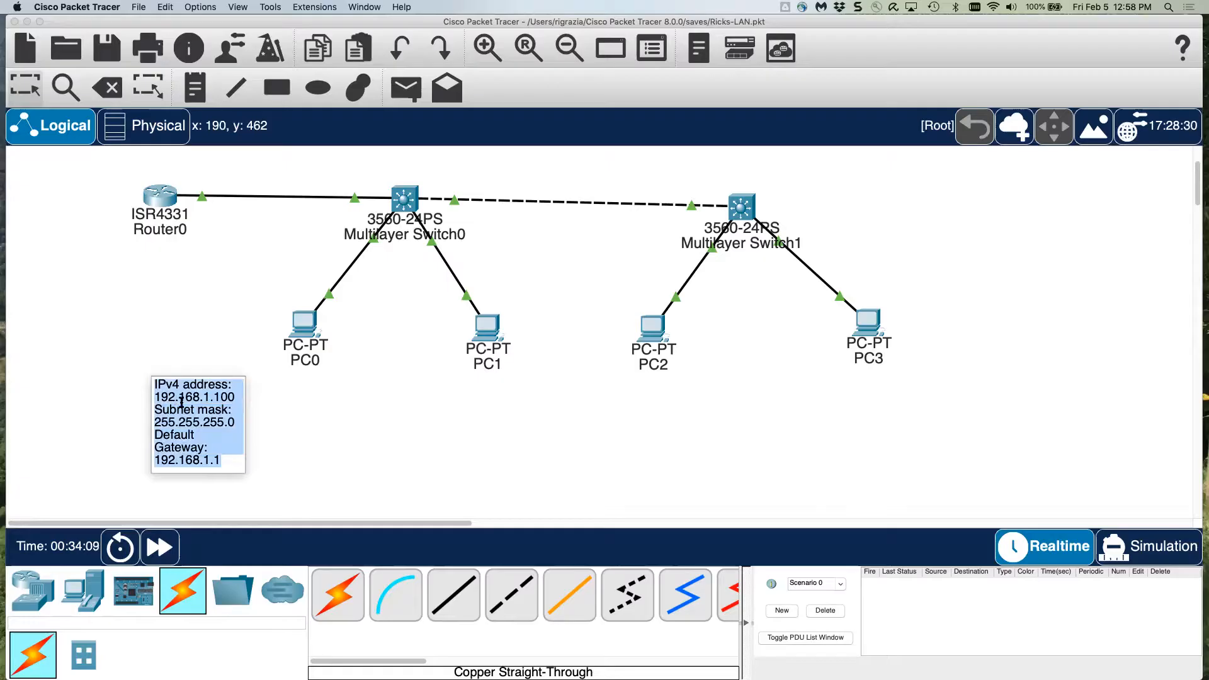
{"action": "left_click", "coordinate": [165, 7]}
{"action": "left_click", "coordinate": [184, 27]}
{"action": "left_click", "coordinate": [409, 435]}
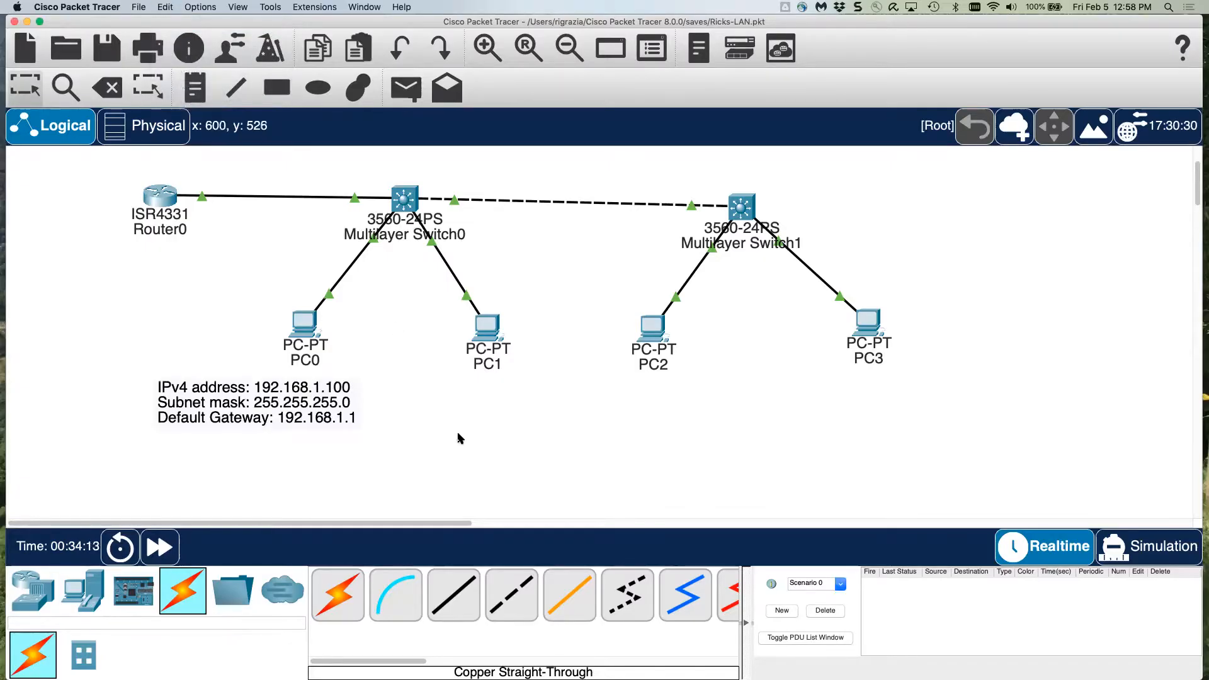
{"action": "key", "text": "super+v"}
{"action": "left_click_drag", "start_coordinate": [325, 354], "coordinate": [554, 400]}
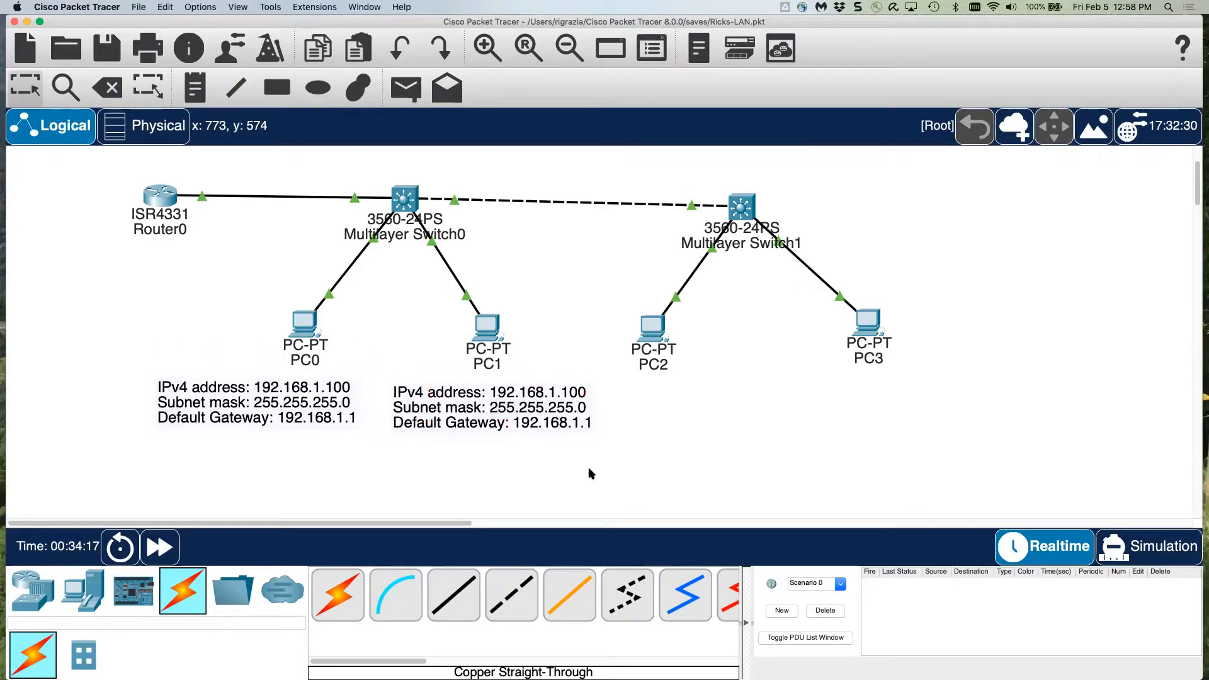
- Paste further copies of the addressing note and position them below PC2, PC3 and Router0
{"action": "key", "text": "super+v"}
{"action": "left_click_drag", "start_coordinate": [277, 348], "coordinate": [759, 421]}
{"action": "left_click", "coordinate": [716, 449]}
{"action": "key", "text": "super+v"}
{"action": "left_click_drag", "start_coordinate": [370, 377], "coordinate": [1093, 418]}
{"action": "key", "text": "super+v"}
{"action": "left_click_drag", "start_coordinate": [233, 358], "coordinate": [149, 263]}
- Change the IPv4 address to 192.168.1.101 in PC1's note and to 192.168.1.102 in PC2's note
{"action": "double_click", "coordinate": [569, 398]}
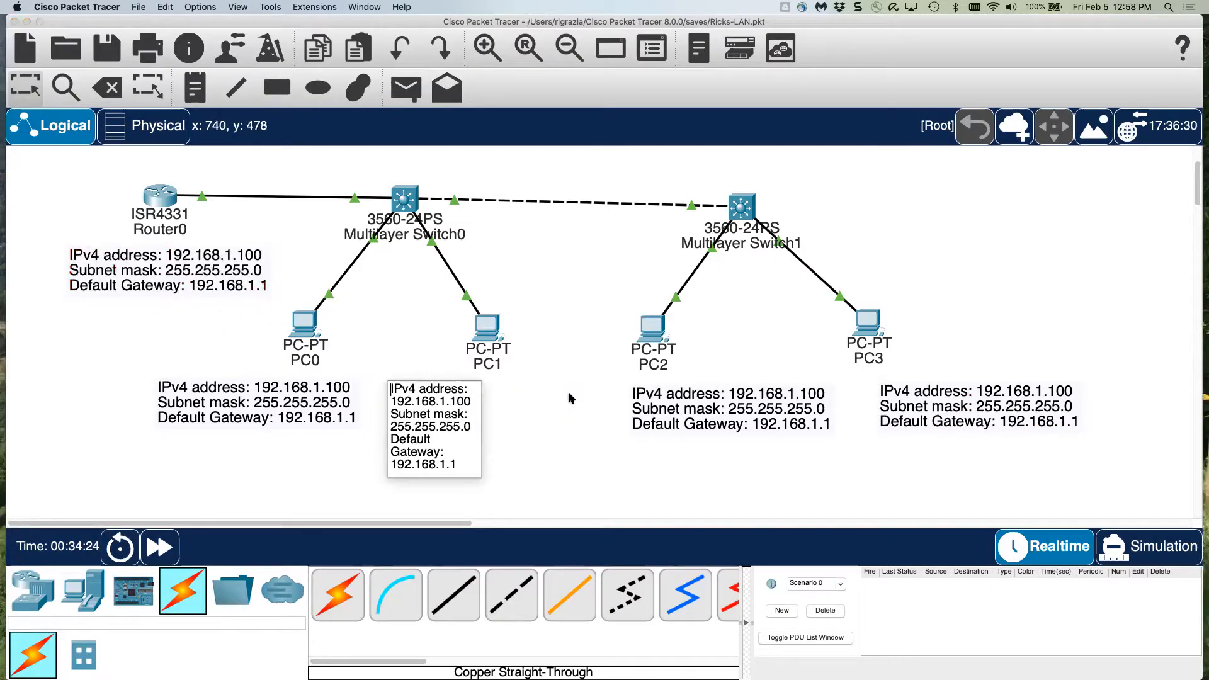
{"action": "left_click", "coordinate": [472, 403]}
{"action": "key", "text": "BackSpace"}
{"action": "type", "text": "1"}
{"action": "double_click", "coordinate": [820, 397]}
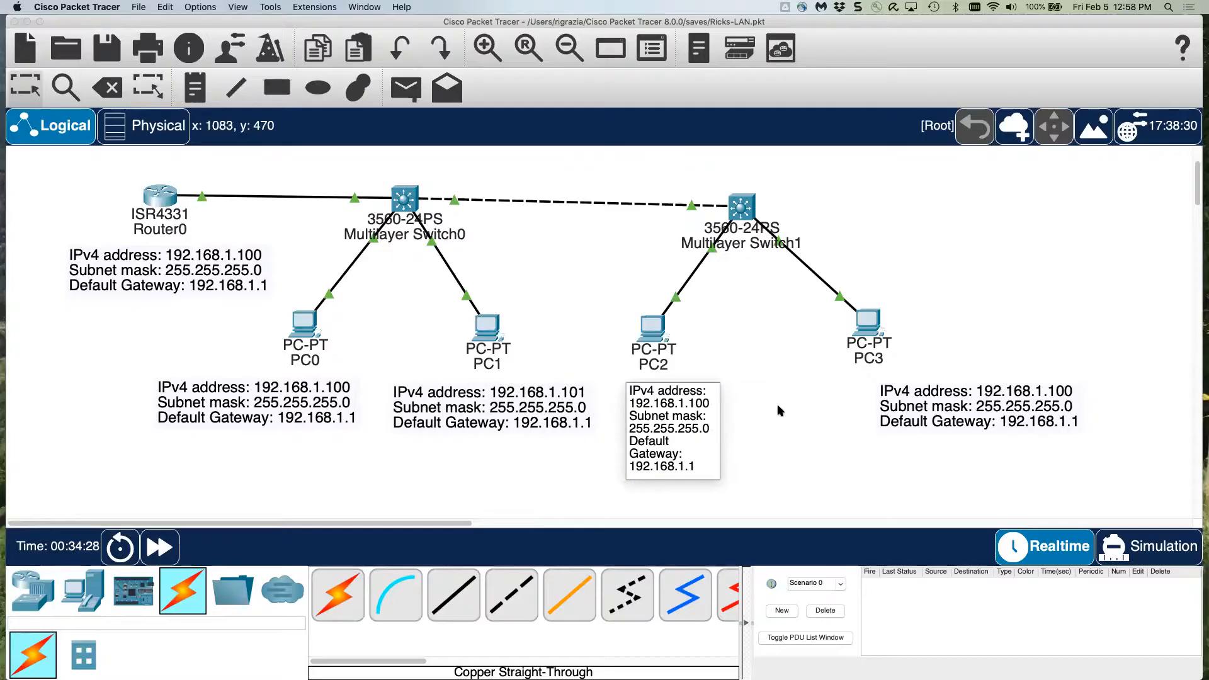
{"action": "left_click", "coordinate": [708, 403]}
{"action": "key", "text": "BackSpace"}
{"action": "type", "text": "2"}
- Change the IPv4 address in PC3's note to 192.168.1.103
{"action": "double_click", "coordinate": [1029, 393]}
{"action": "left_click", "coordinate": [957, 401]}
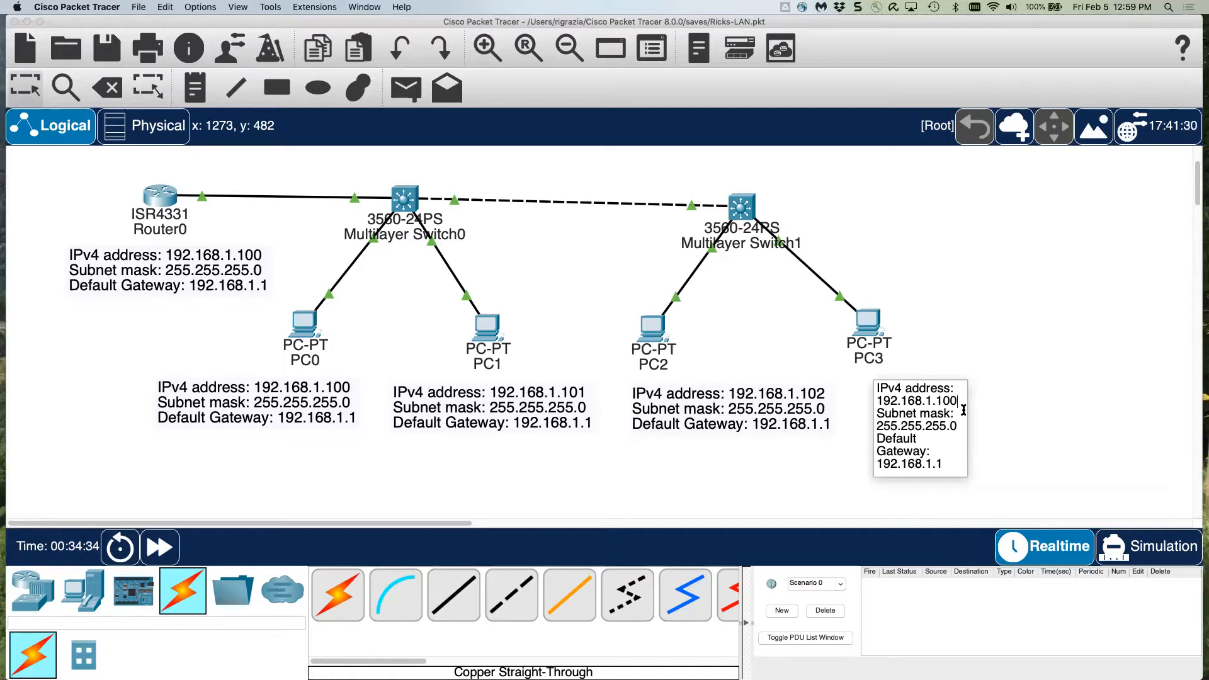
{"action": "type", "text": "3"}
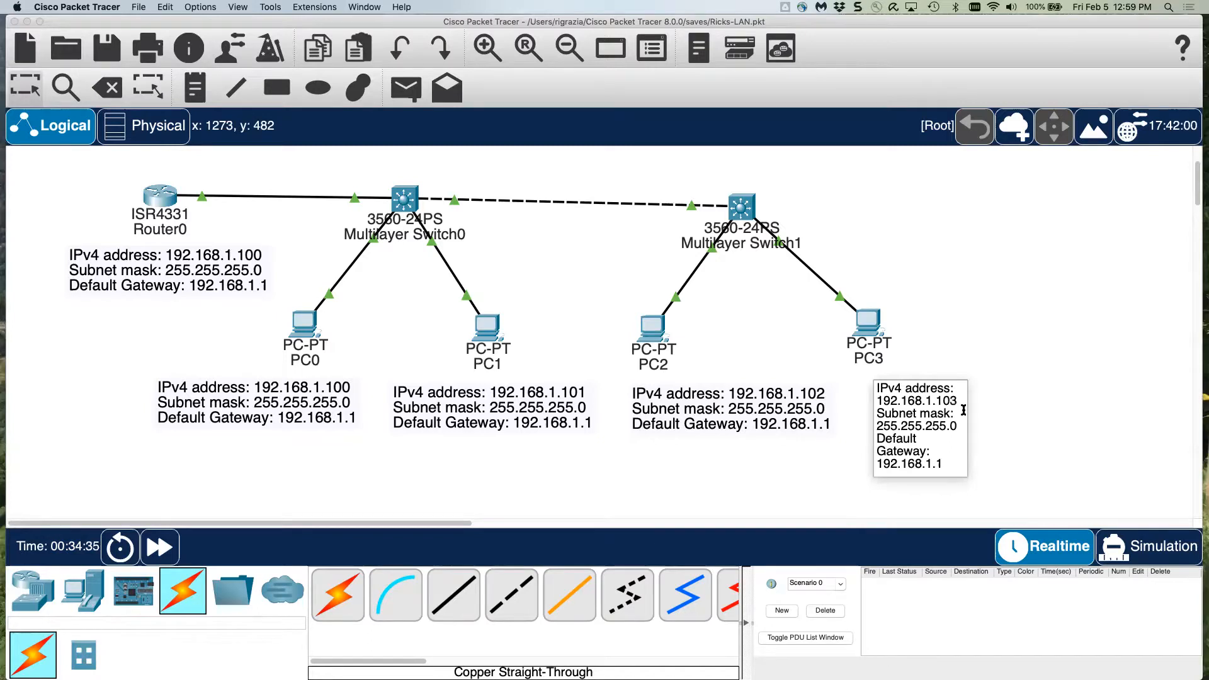
- Set the IPv4 address in Router0's note to 192.168.1.1 and remove its default gateway entry
{"action": "double_click", "coordinate": [144, 272]}
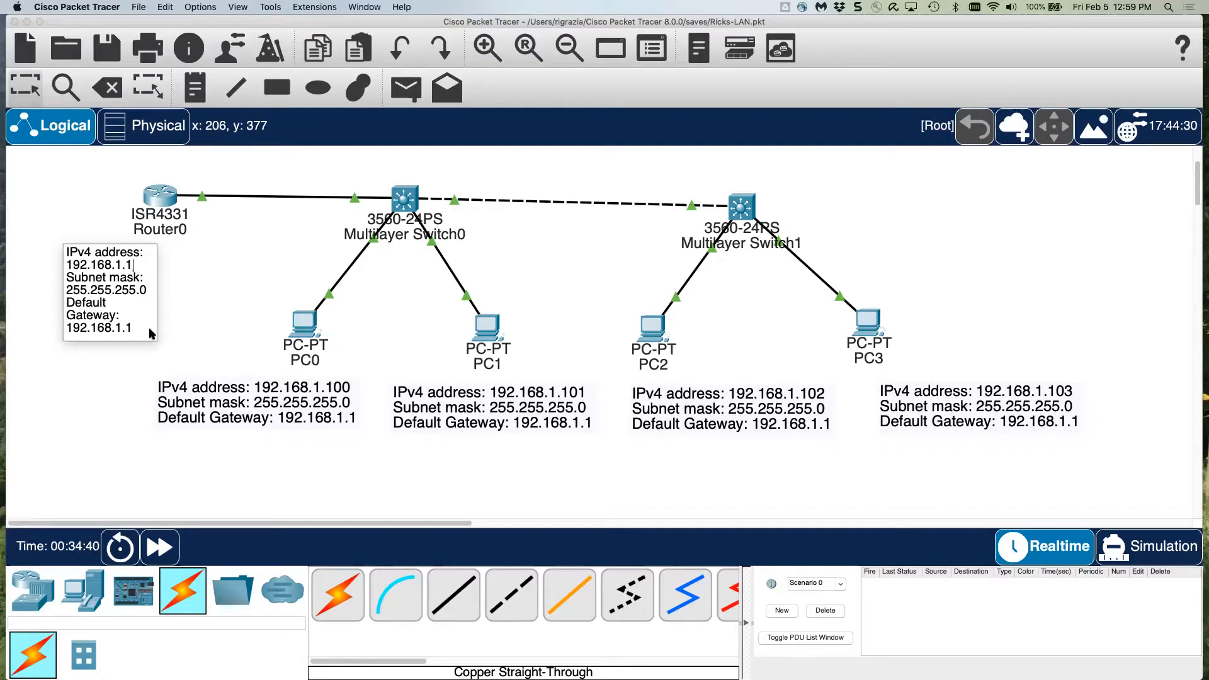
{"action": "left_click_drag", "start_coordinate": [137, 329], "coordinate": [51, 303]}
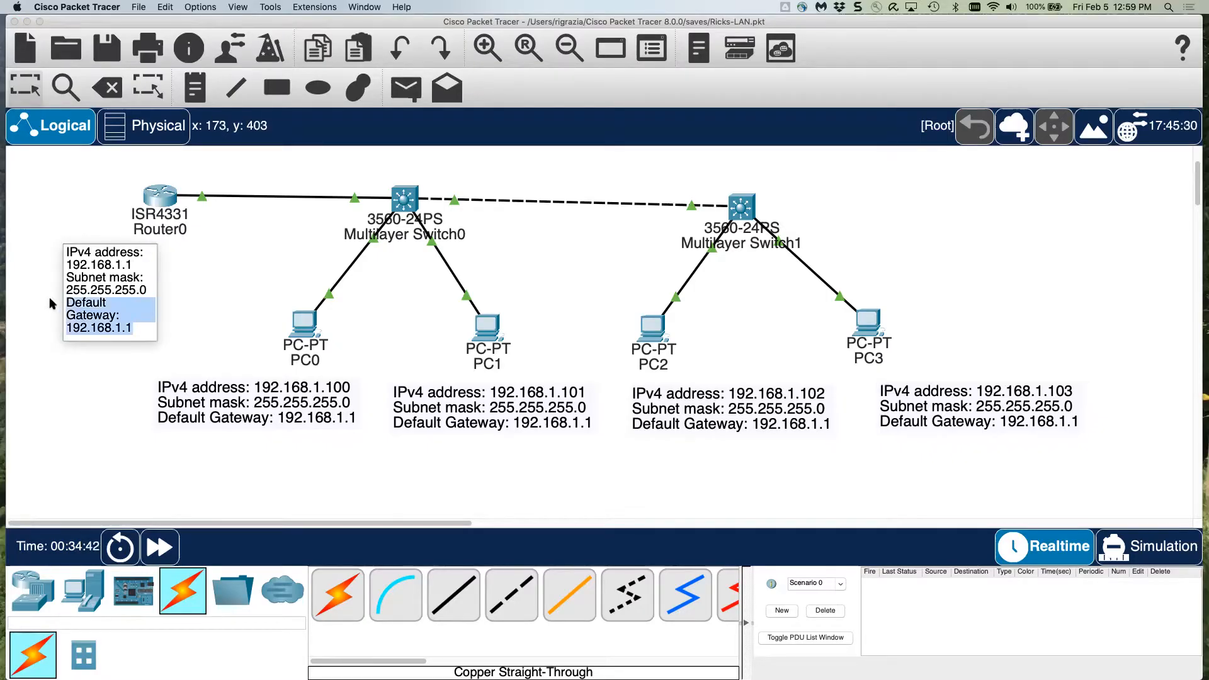
{"action": "key", "text": "BackSpace"}
{"action": "left_click", "coordinate": [69, 157]}
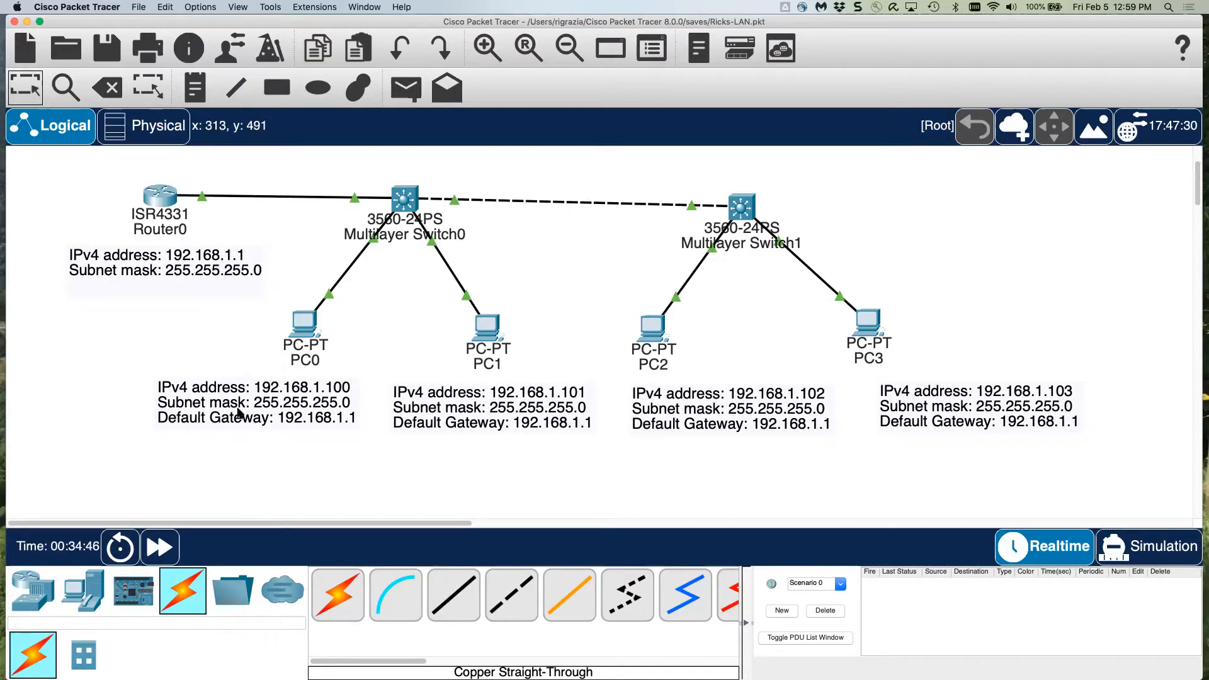
- Nudge the four PC notes so each sits neatly beneath its own PC
{"action": "left_click_drag", "start_coordinate": [238, 413], "coordinate": [221, 416]}
{"action": "left_click_drag", "start_coordinate": [435, 409], "coordinate": [430, 404]}
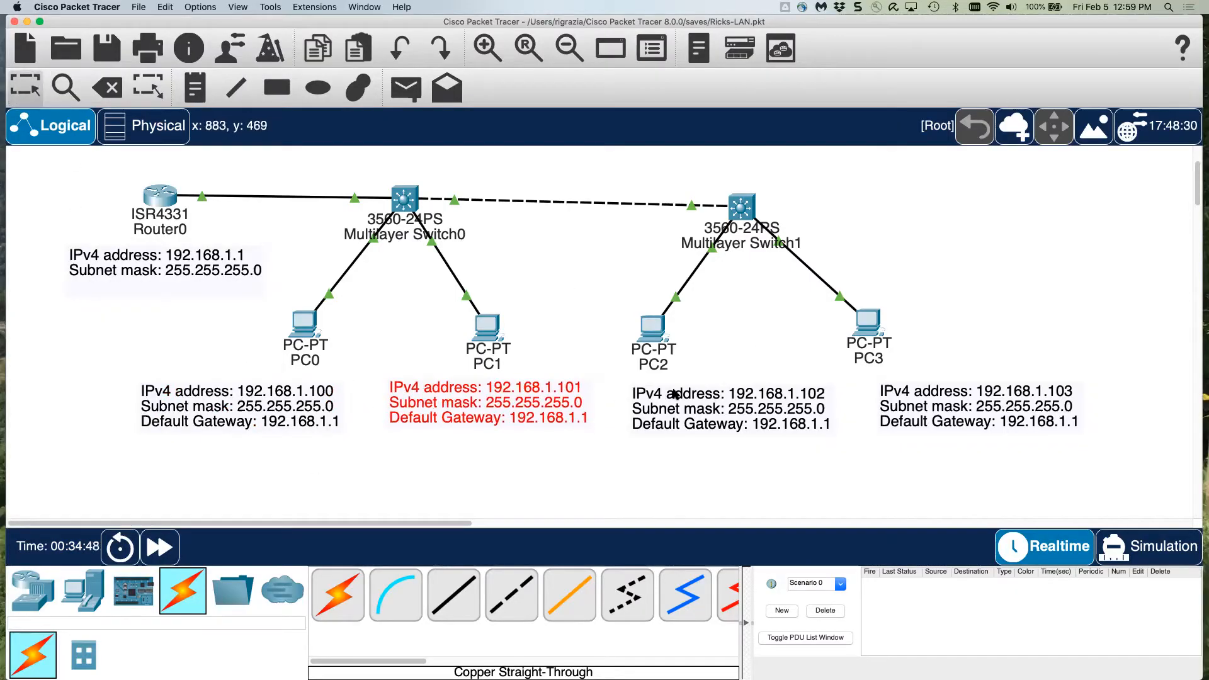
{"action": "left_click_drag", "start_coordinate": [674, 393], "coordinate": [674, 387]}
{"action": "left_click_drag", "start_coordinate": [898, 398], "coordinate": [886, 385]}
{"action": "left_click", "coordinate": [845, 455]}
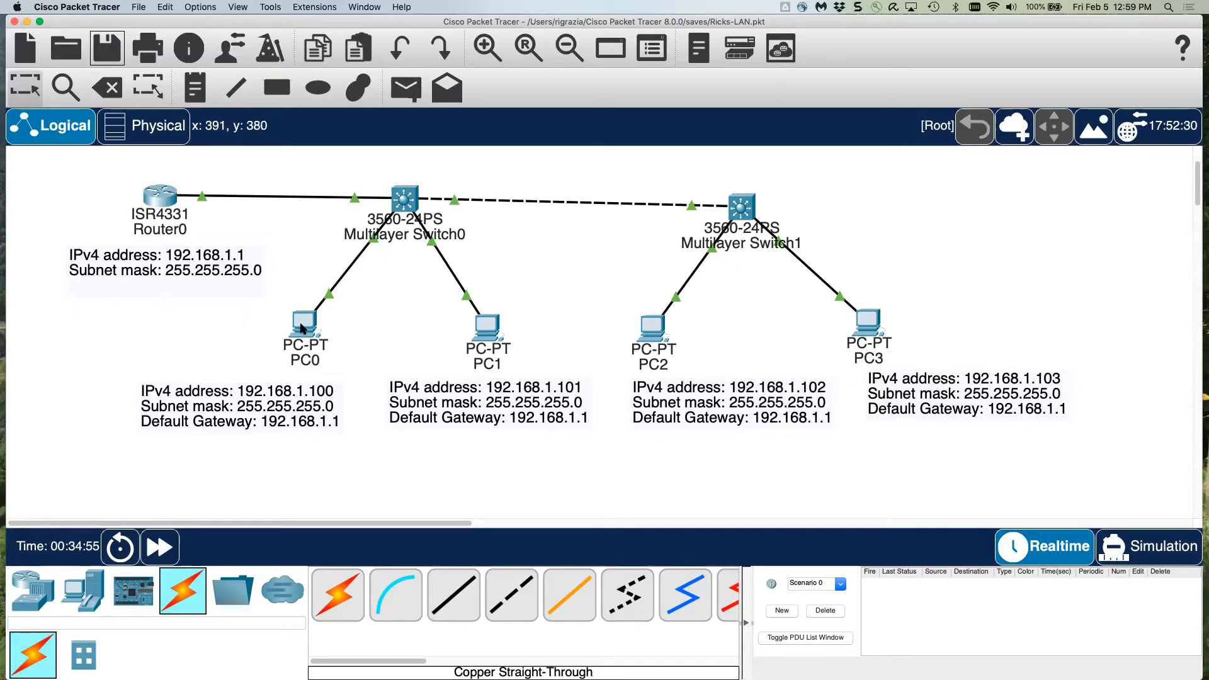
- Compare the logical topology with the rack devices, PCs and cabling in the physical view of the Main Wiring Closet
{"action": "mouse_move", "coordinate": [300, 328]}
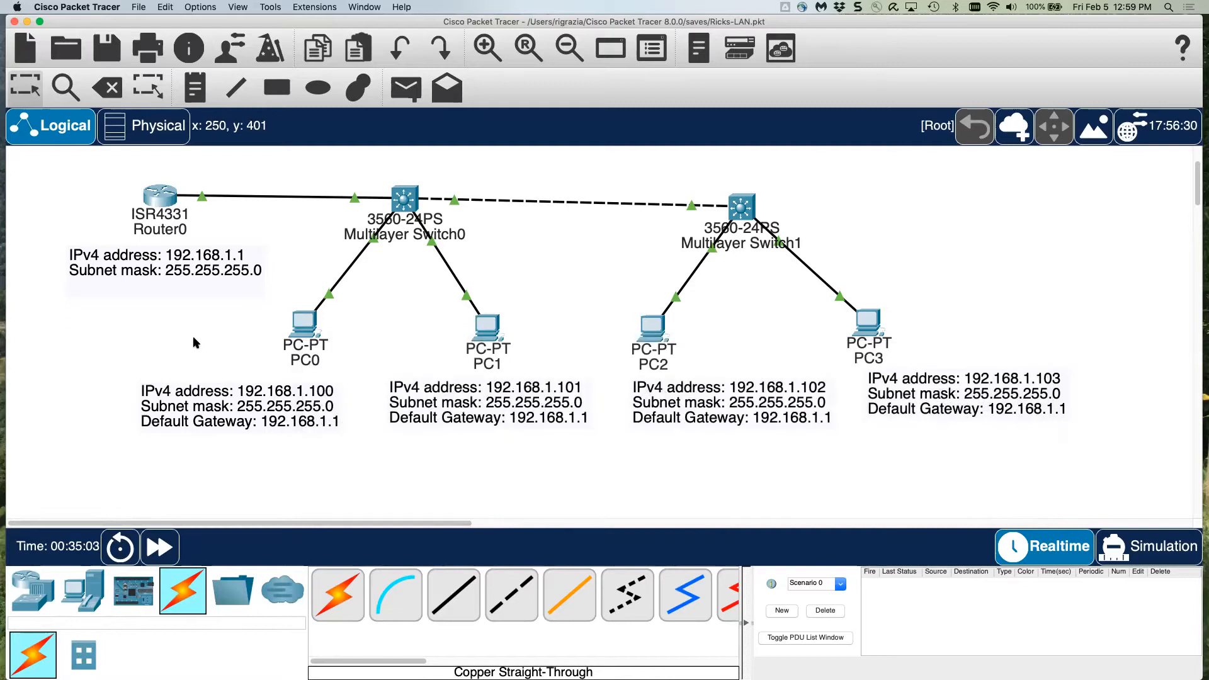
{"action": "left_click", "coordinate": [139, 130]}
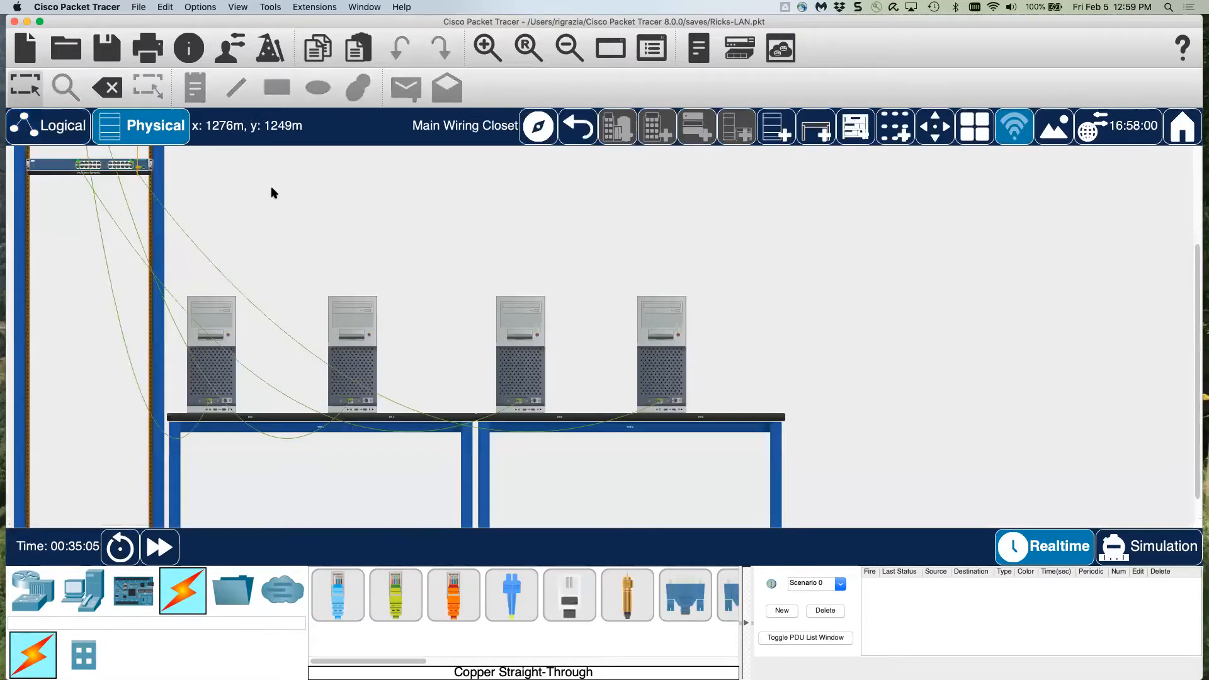
{"action": "scroll", "coordinate": [466, 295], "scroll_direction": "up", "scroll_amount": 3}
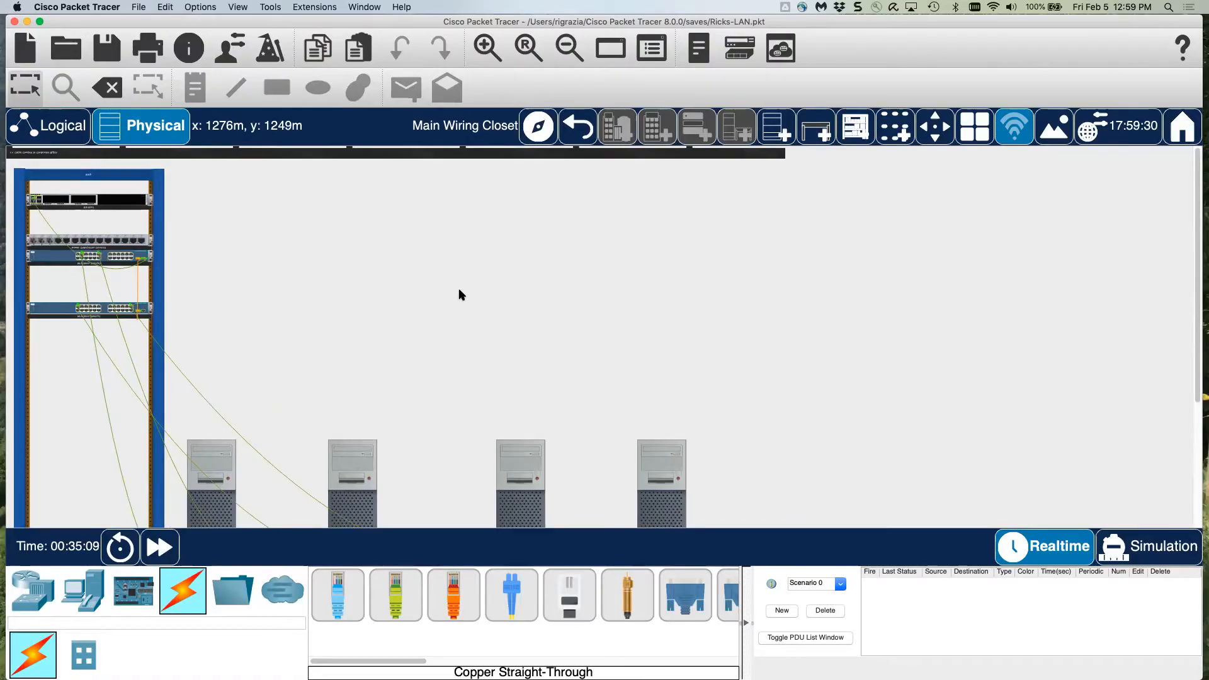
{"action": "scroll", "coordinate": [462, 295], "scroll_direction": "down", "scroll_amount": 5}
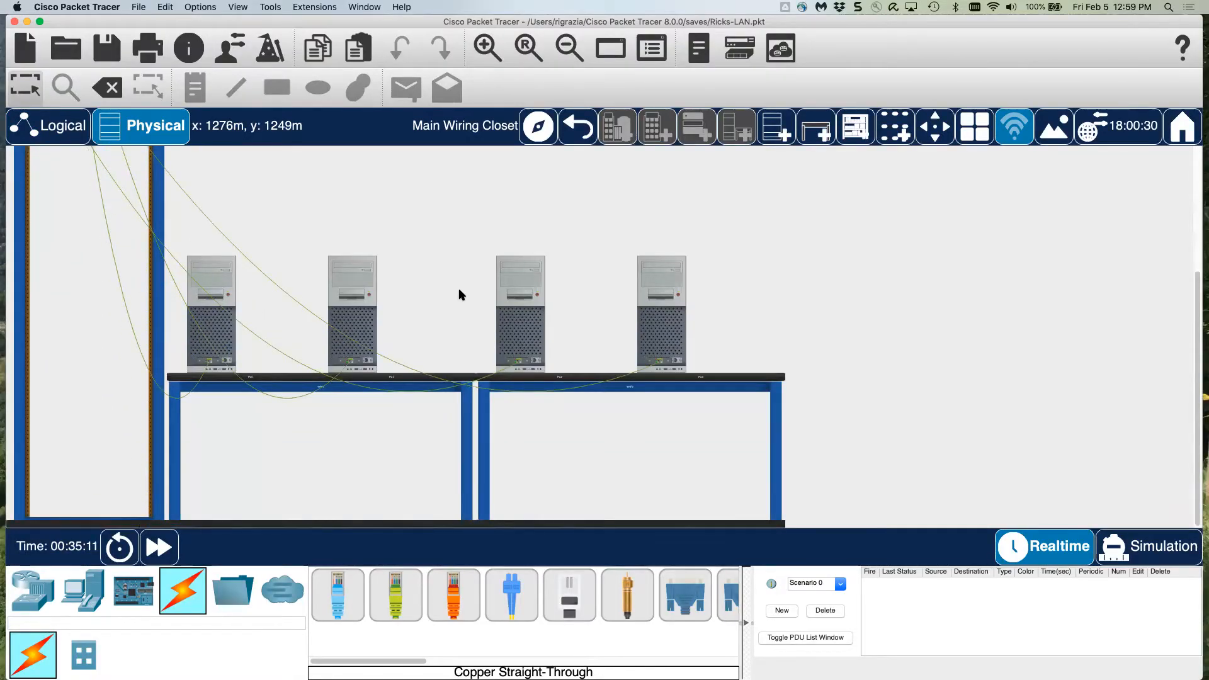
{"action": "scroll", "coordinate": [459, 293], "scroll_direction": "up", "scroll_amount": 5}
{"action": "left_click", "coordinate": [63, 137]}
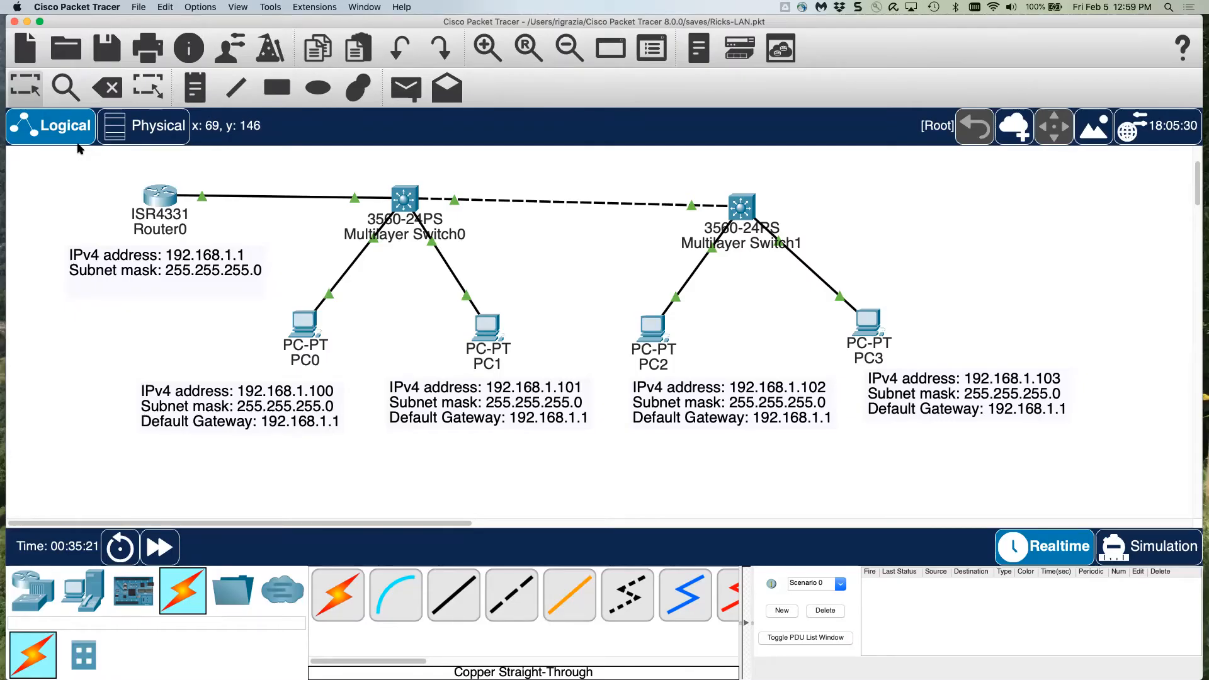
{"action": "left_click", "coordinate": [143, 131]}
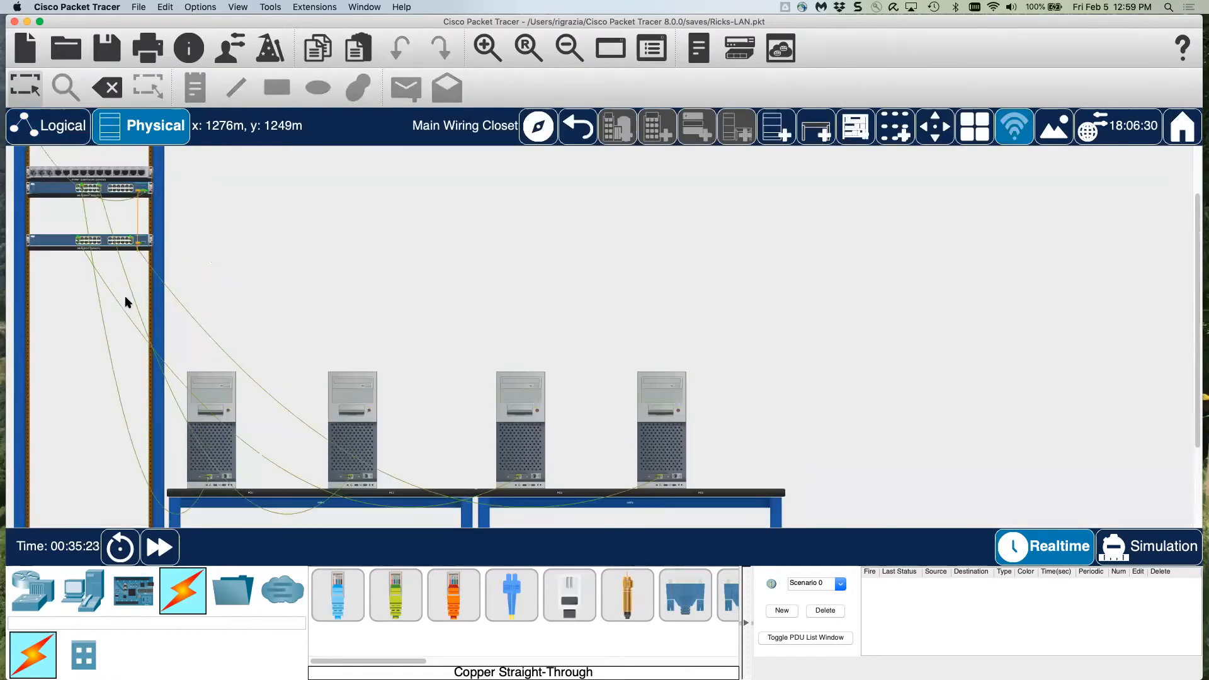
{"action": "scroll", "coordinate": [126, 302], "scroll_direction": "up", "scroll_amount": 2}
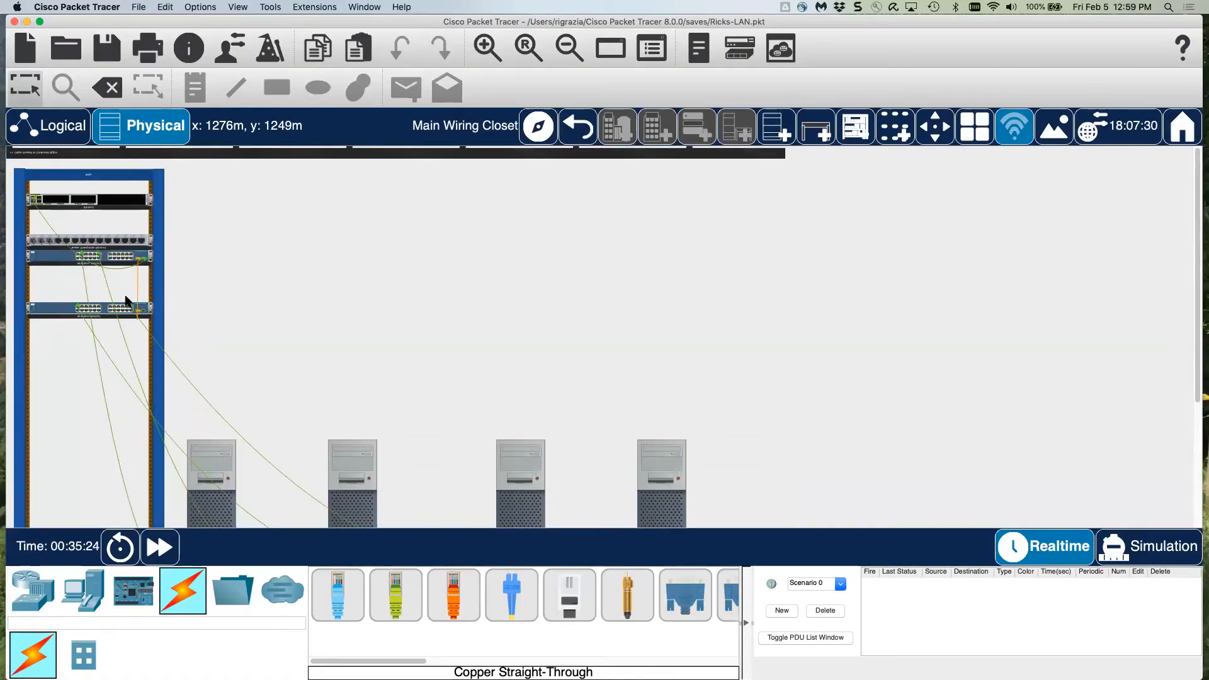